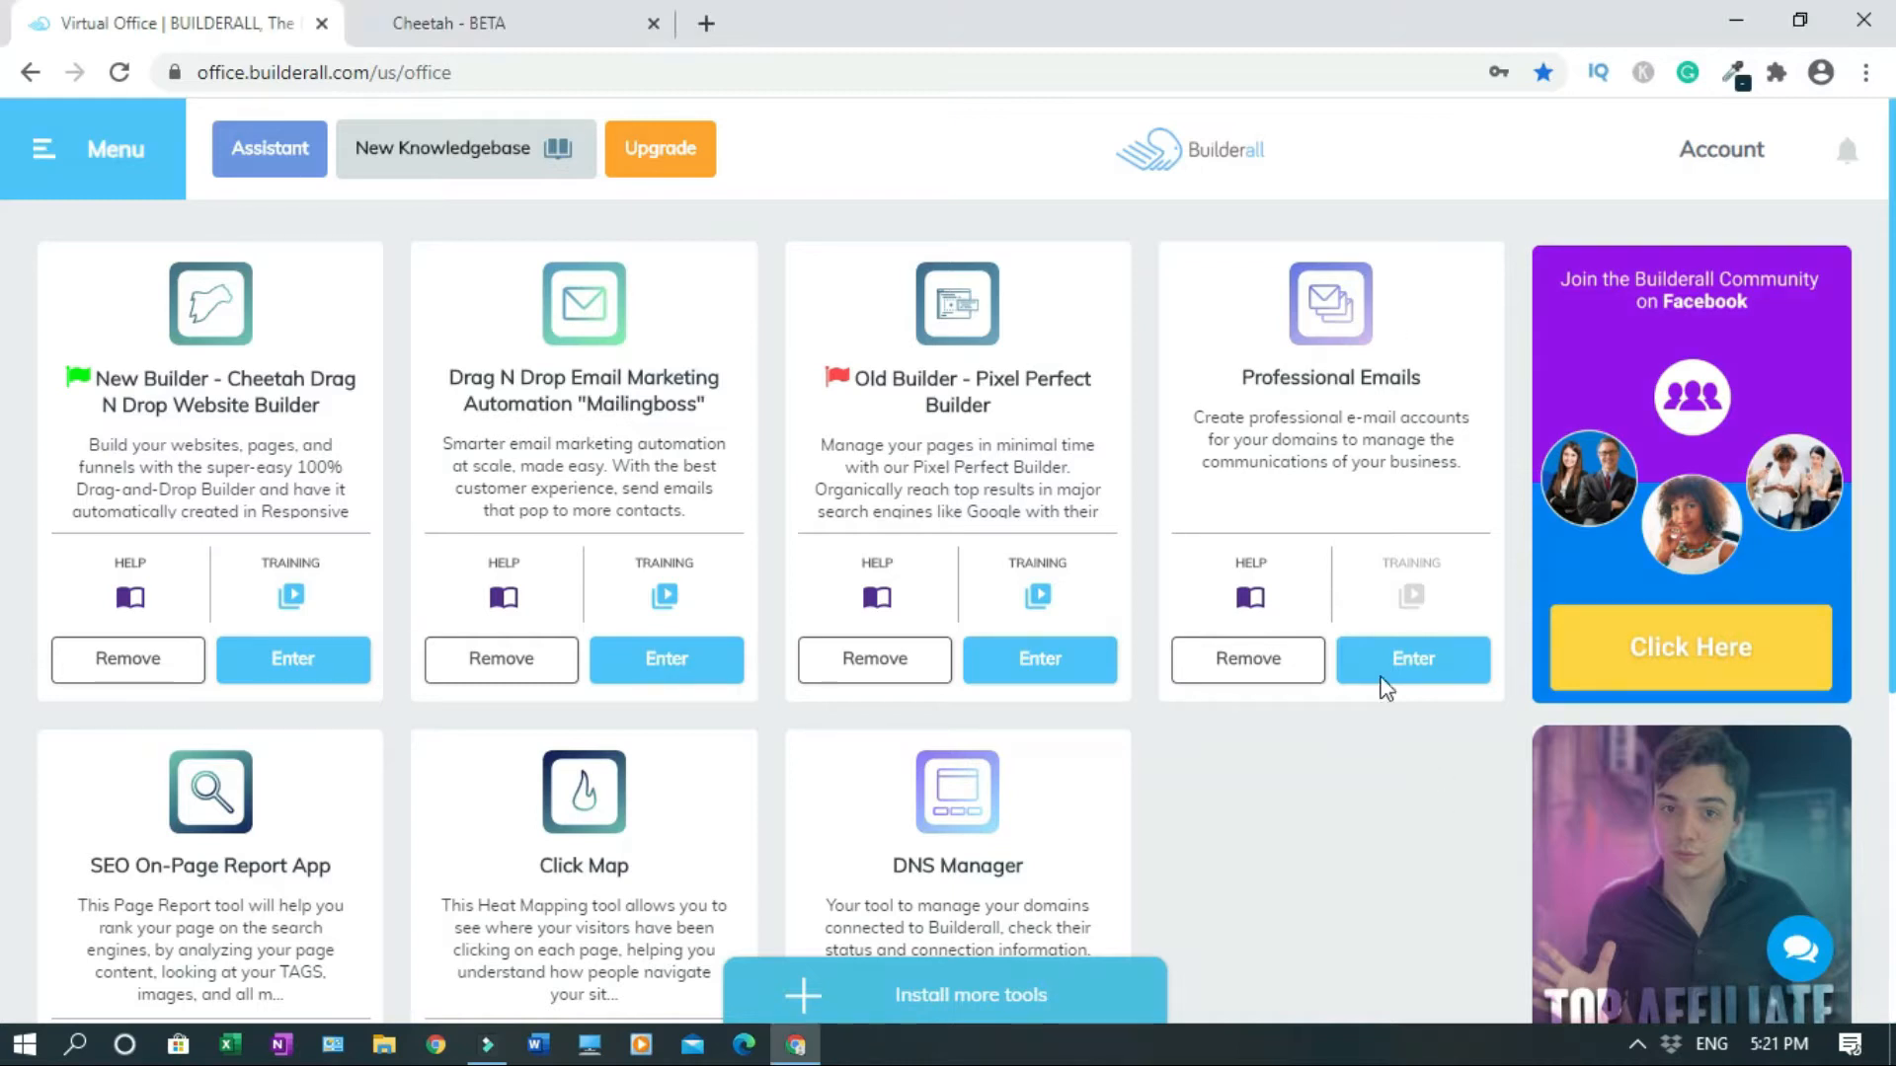
Open the Professional Emails tool and start a new email account for the weightlossbait.com domain.
click(1436, 664)
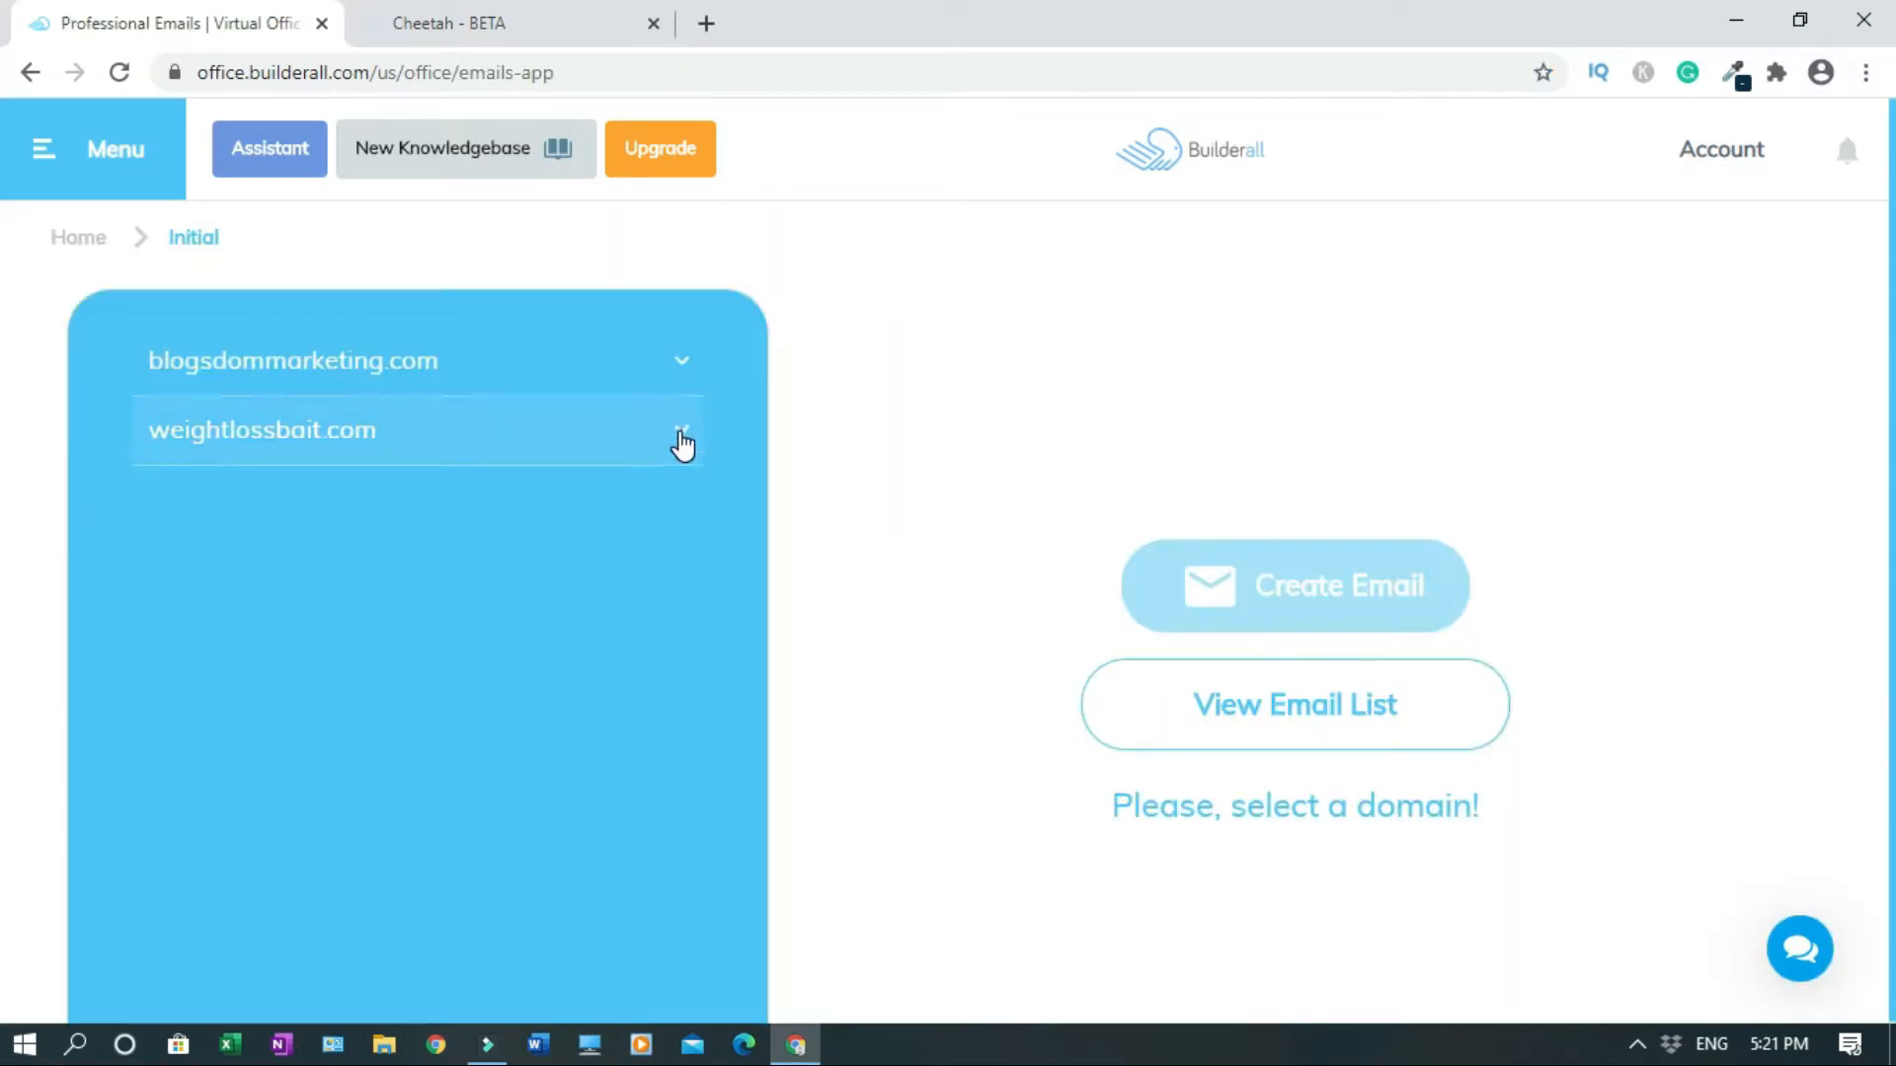
click(680, 436)
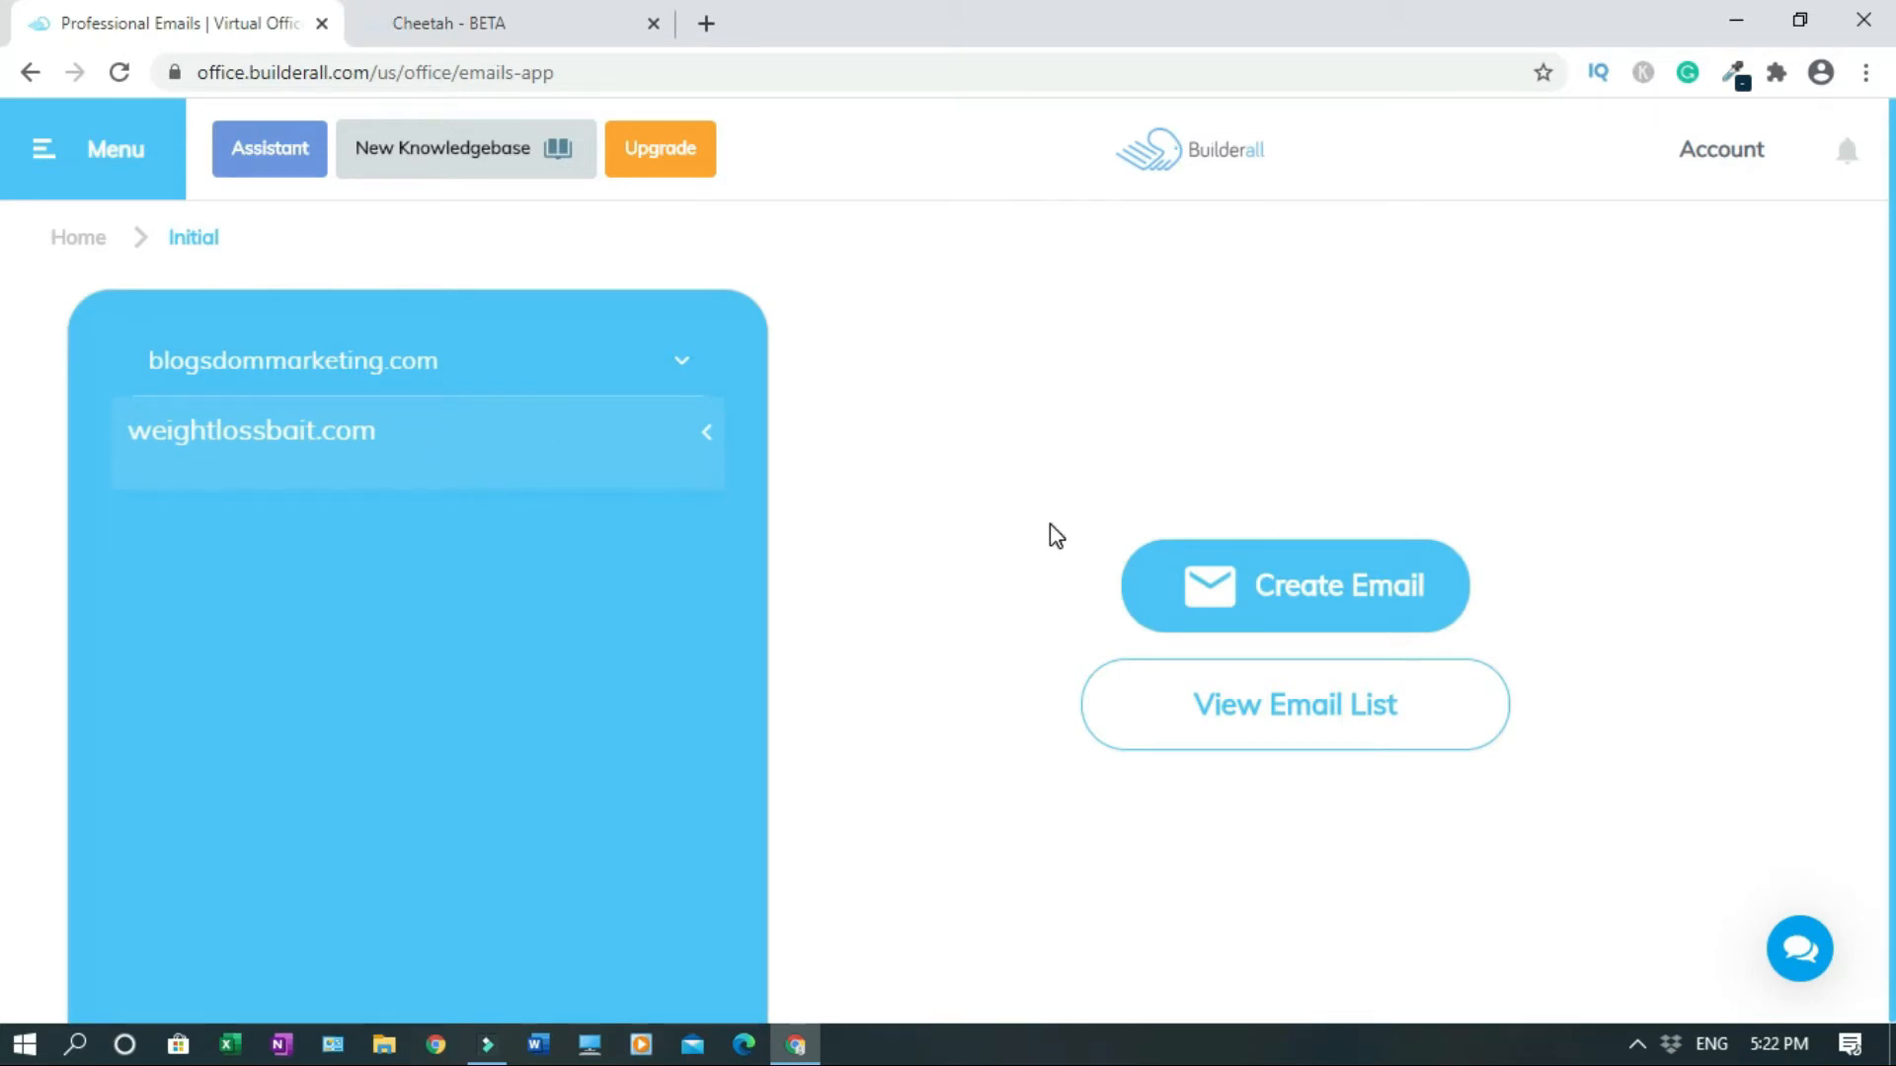
click(1341, 613)
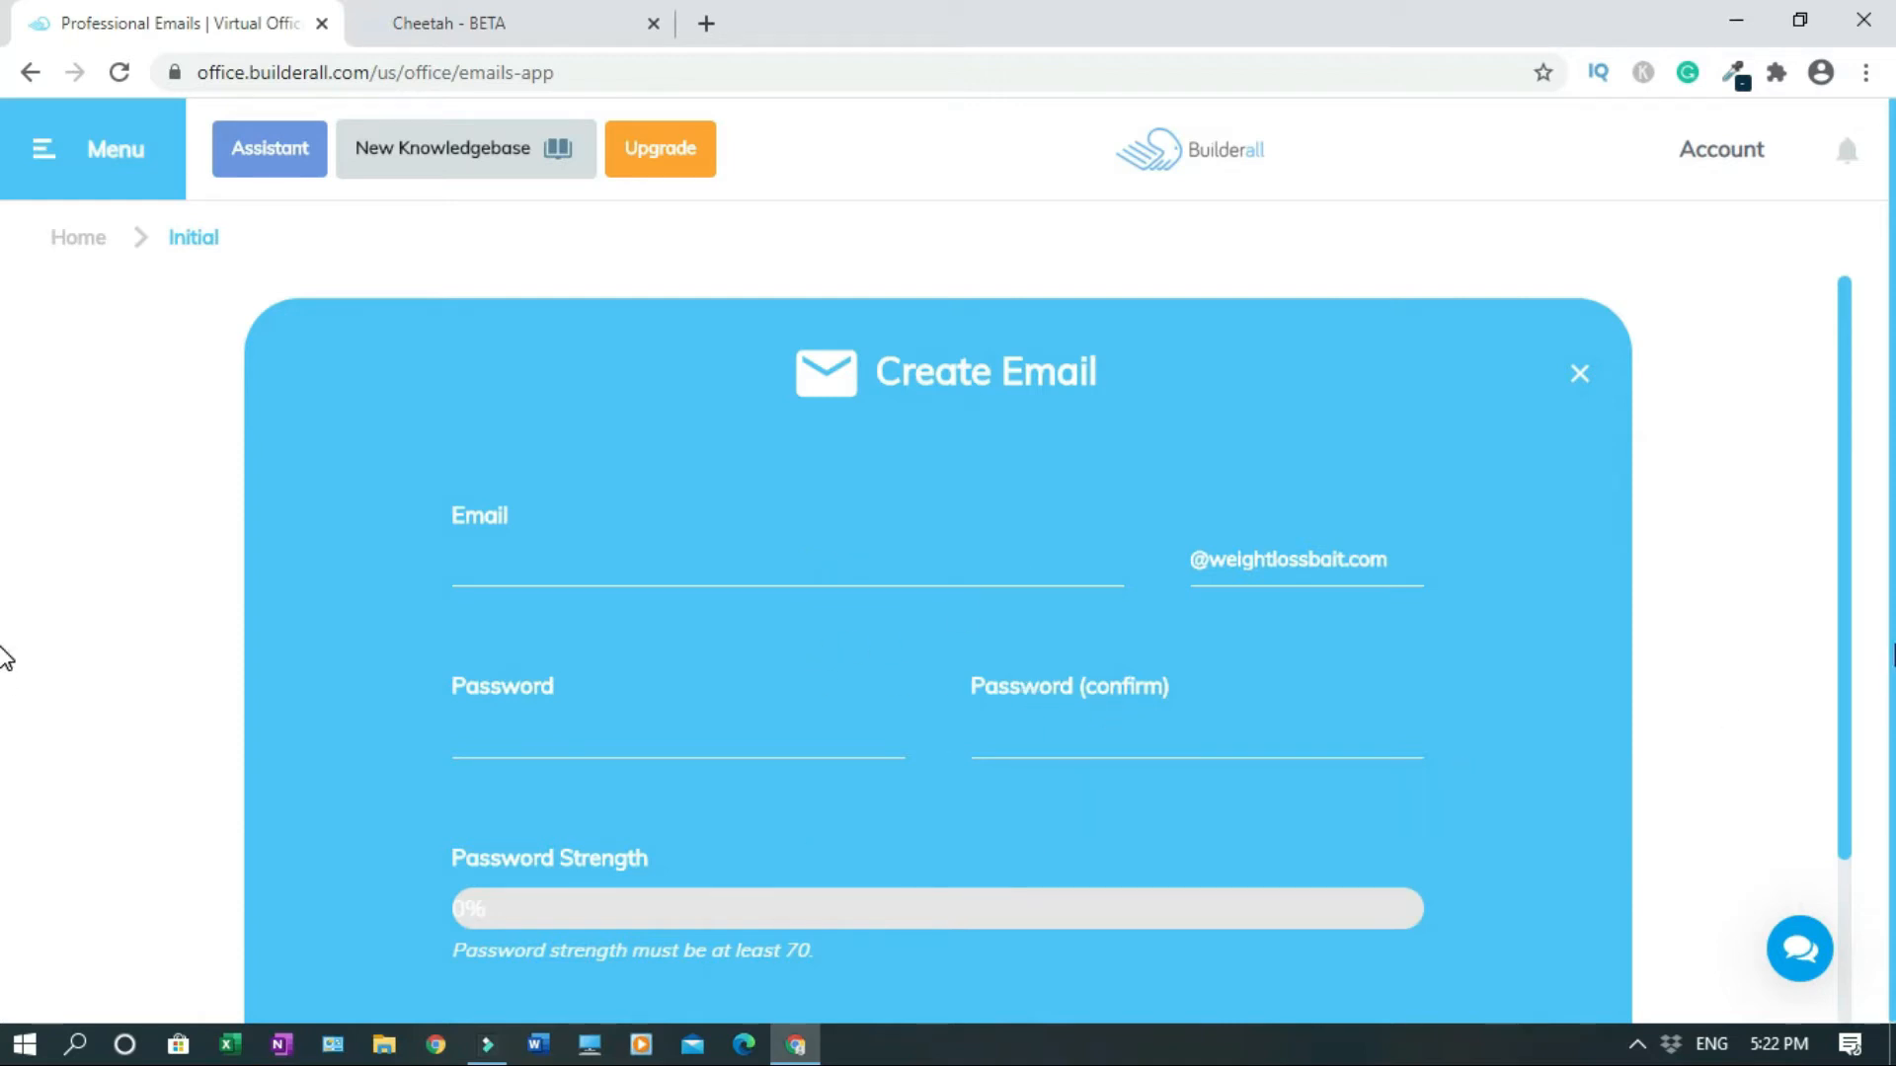
Enter the mailbox name, the account password and its confirmation, create the email account, and dismiss the success notice.
drag(1842, 630, 1849, 707)
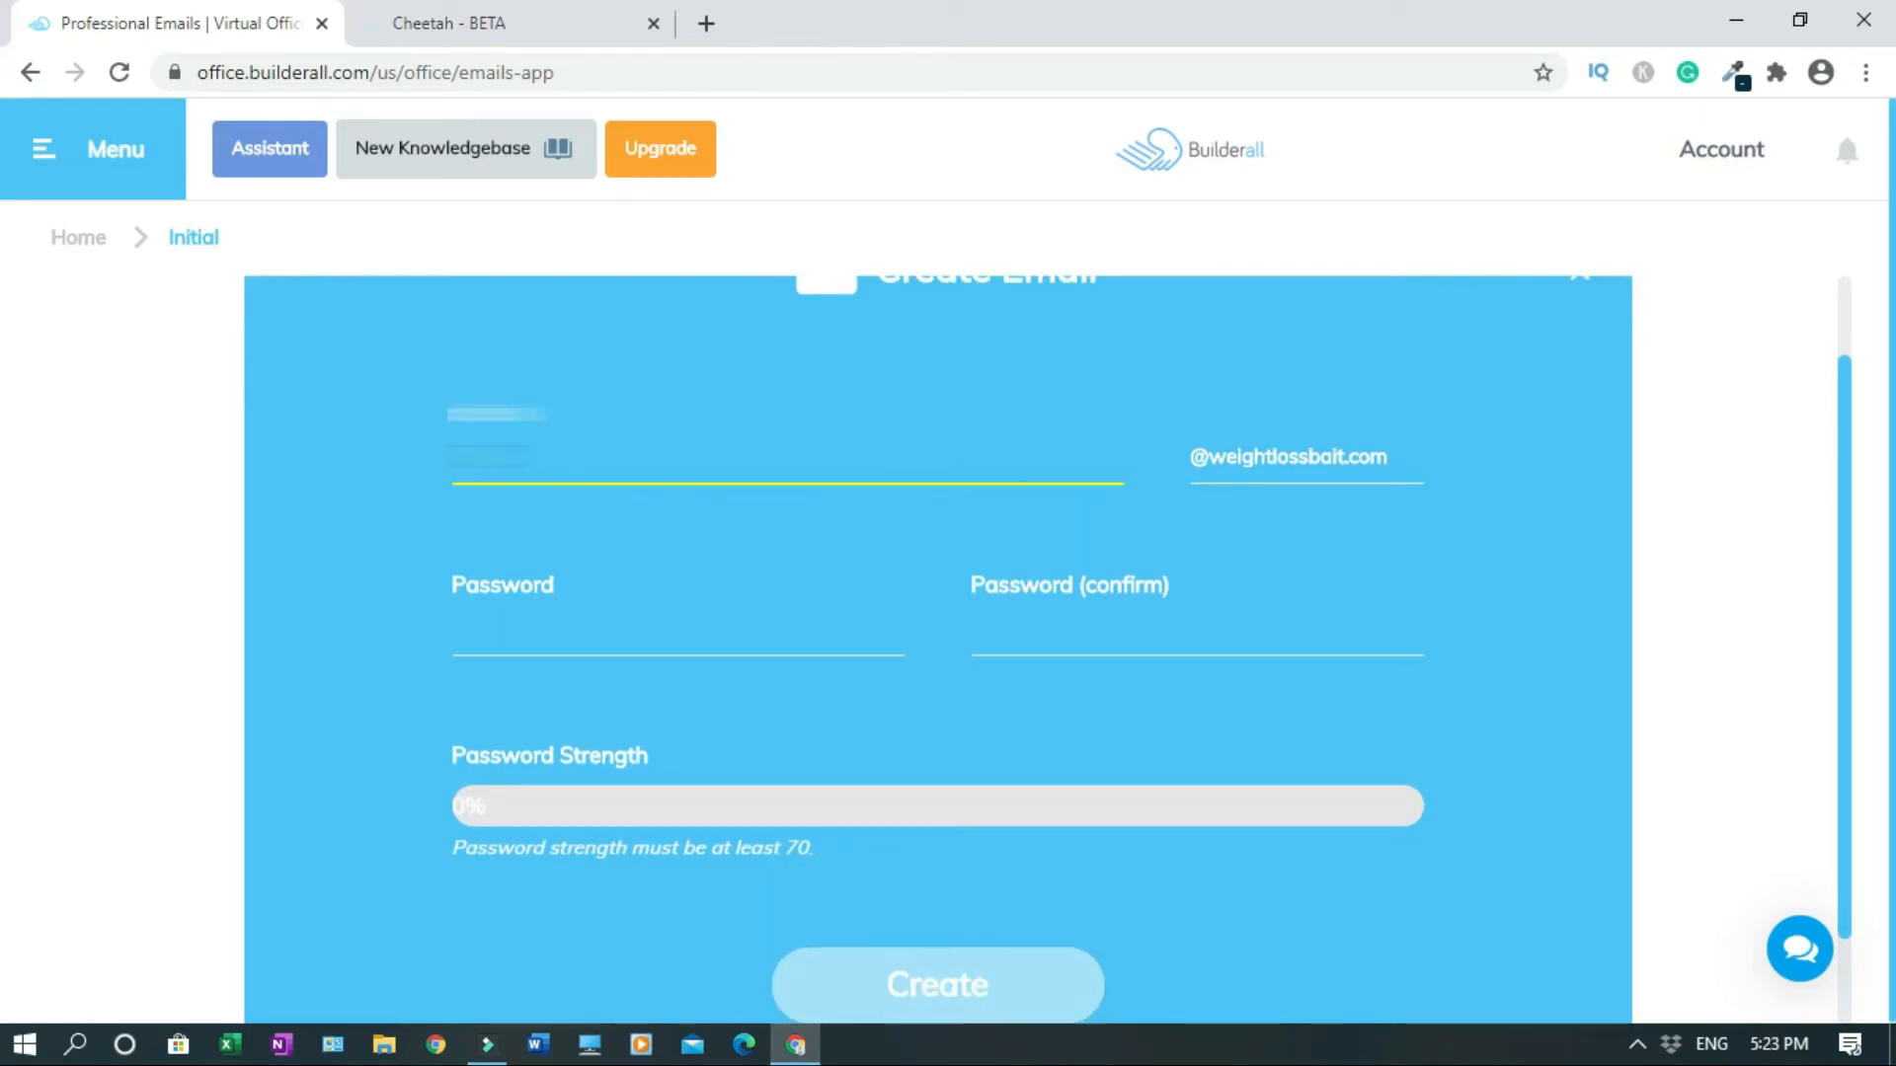
click(525, 638)
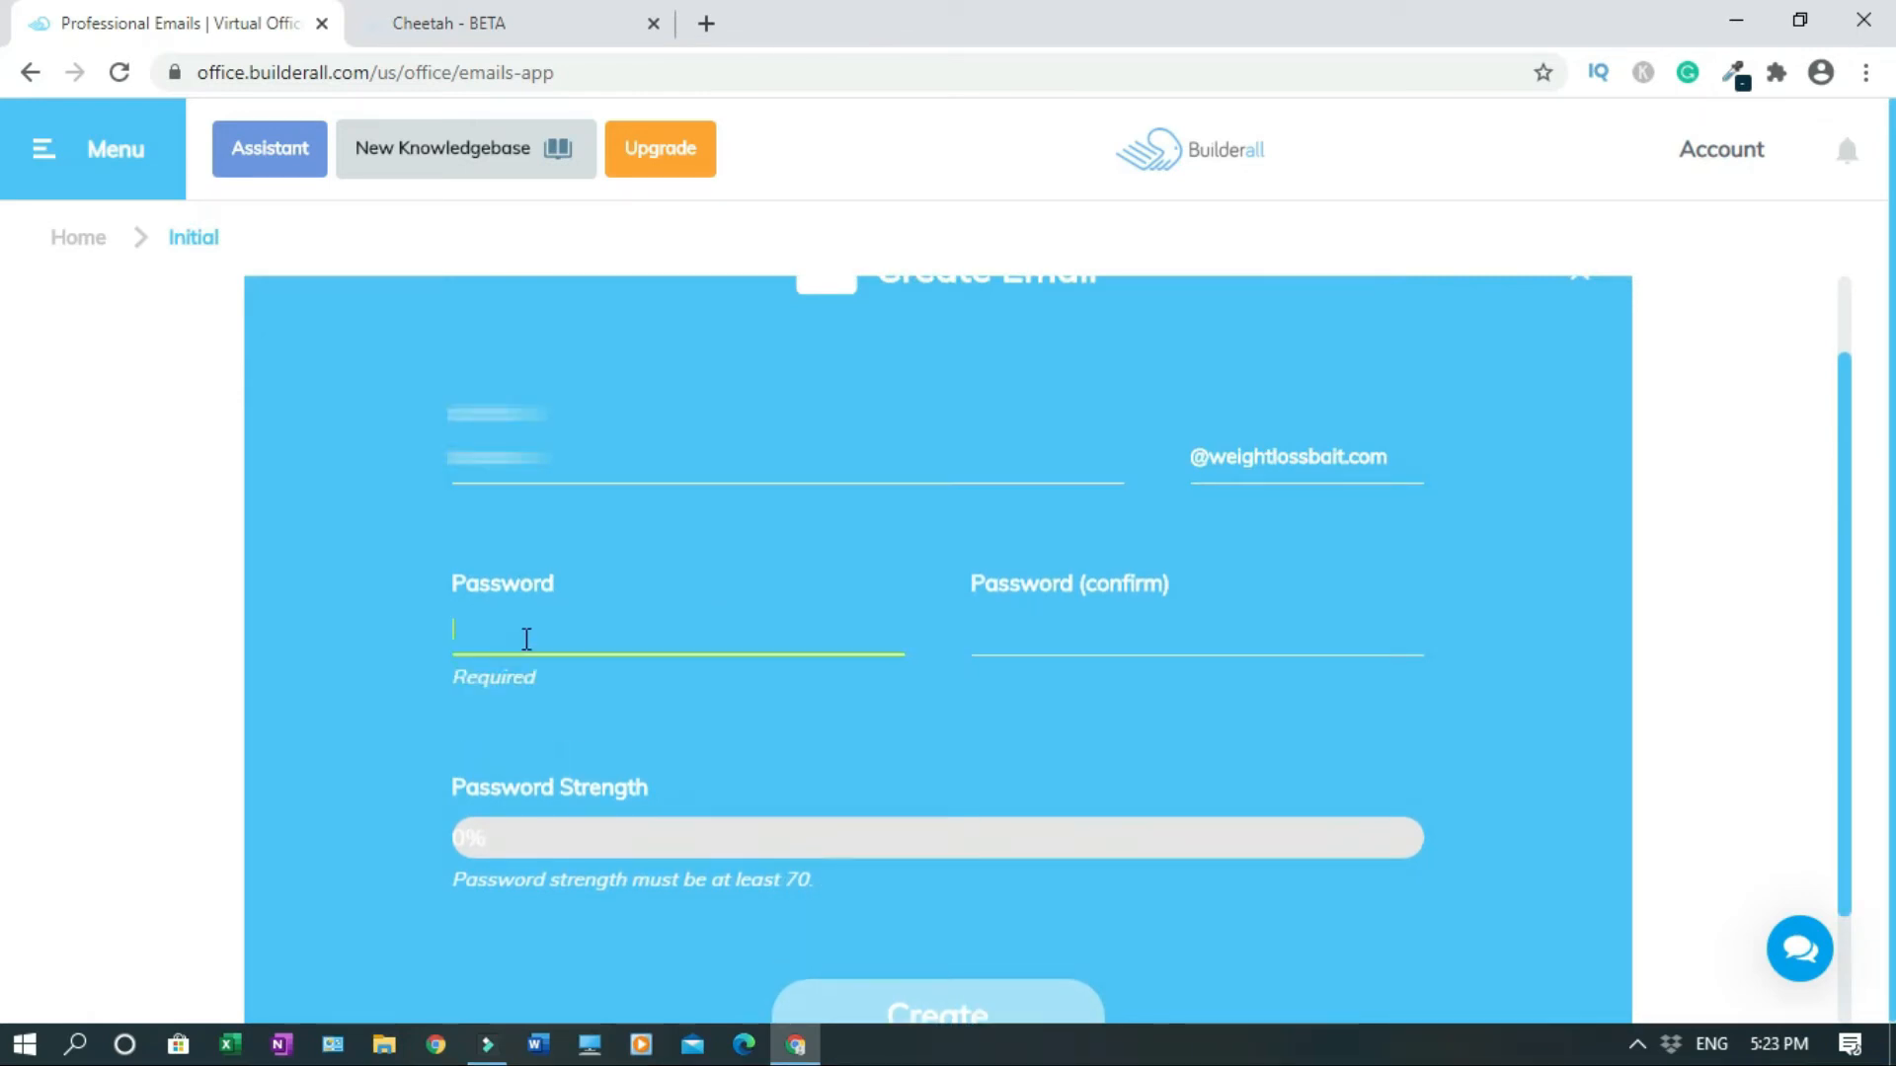
text(************)
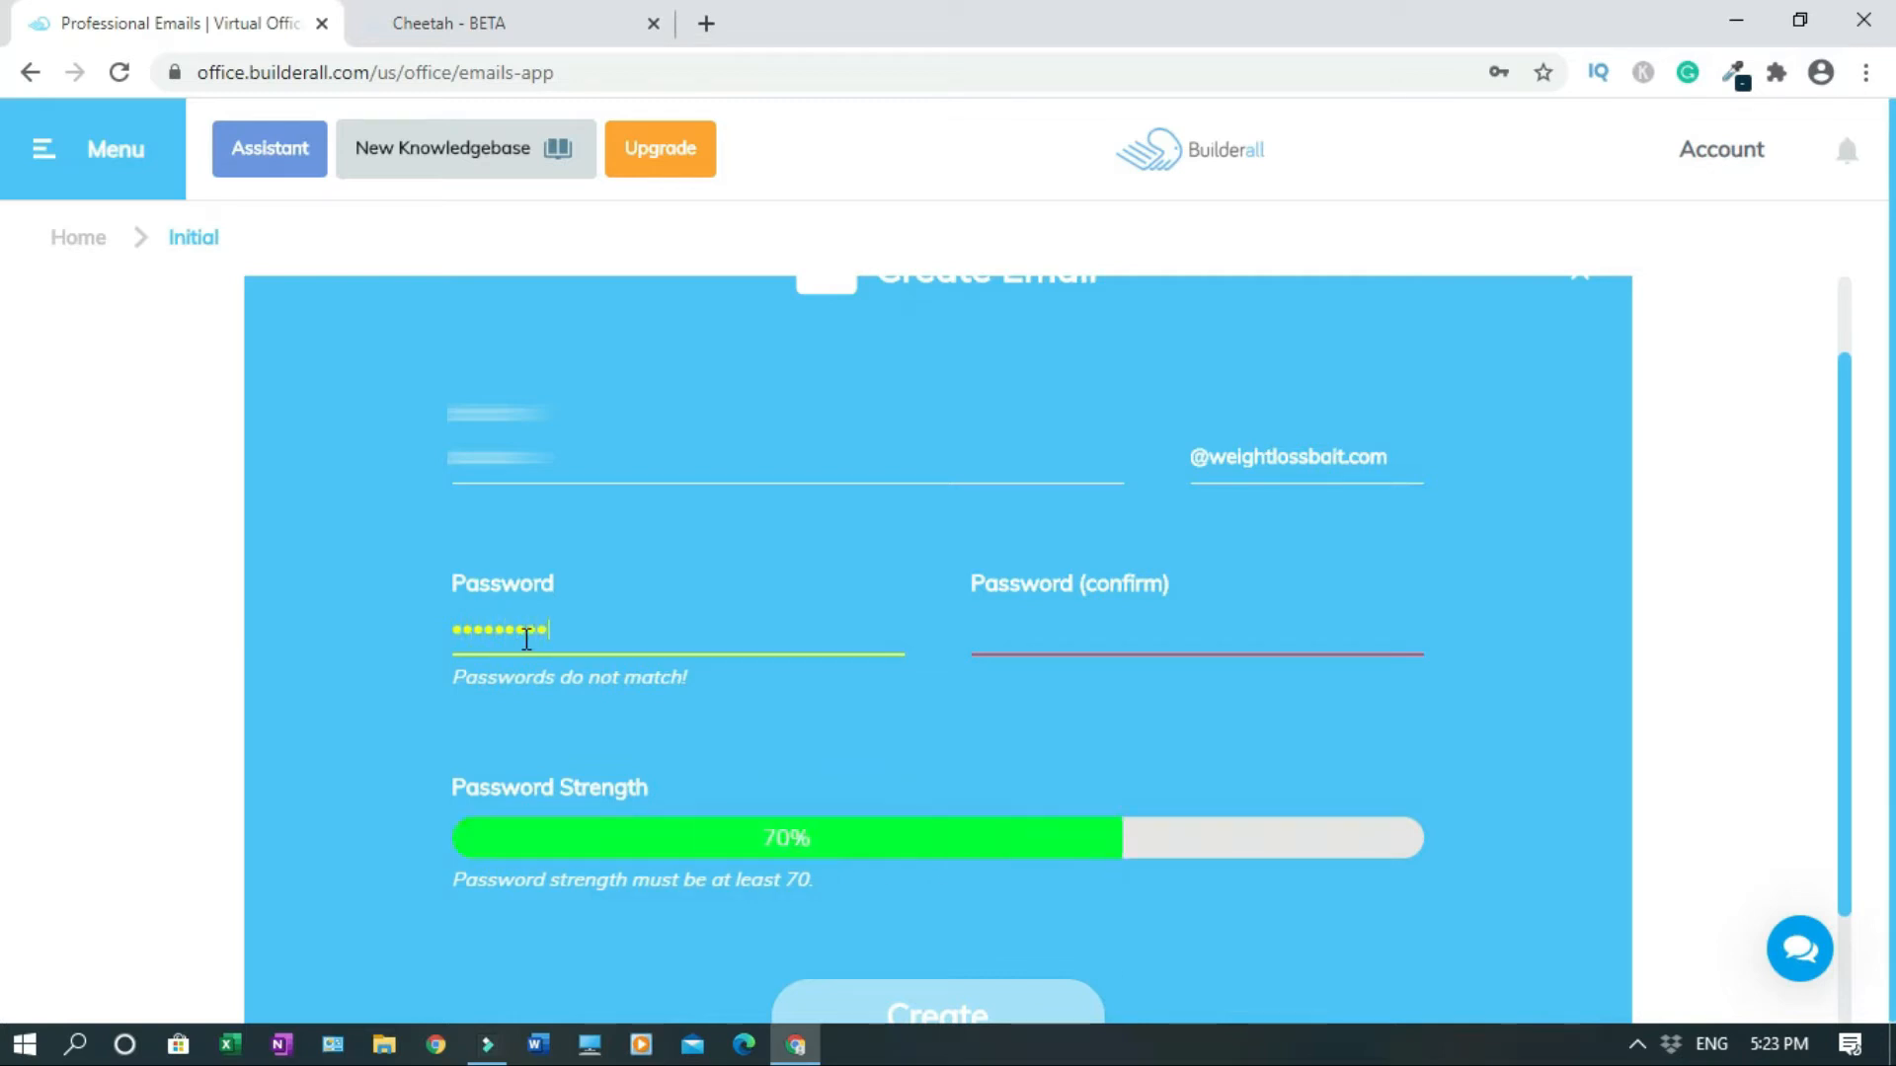
text(***)
click(1037, 633)
text(************)
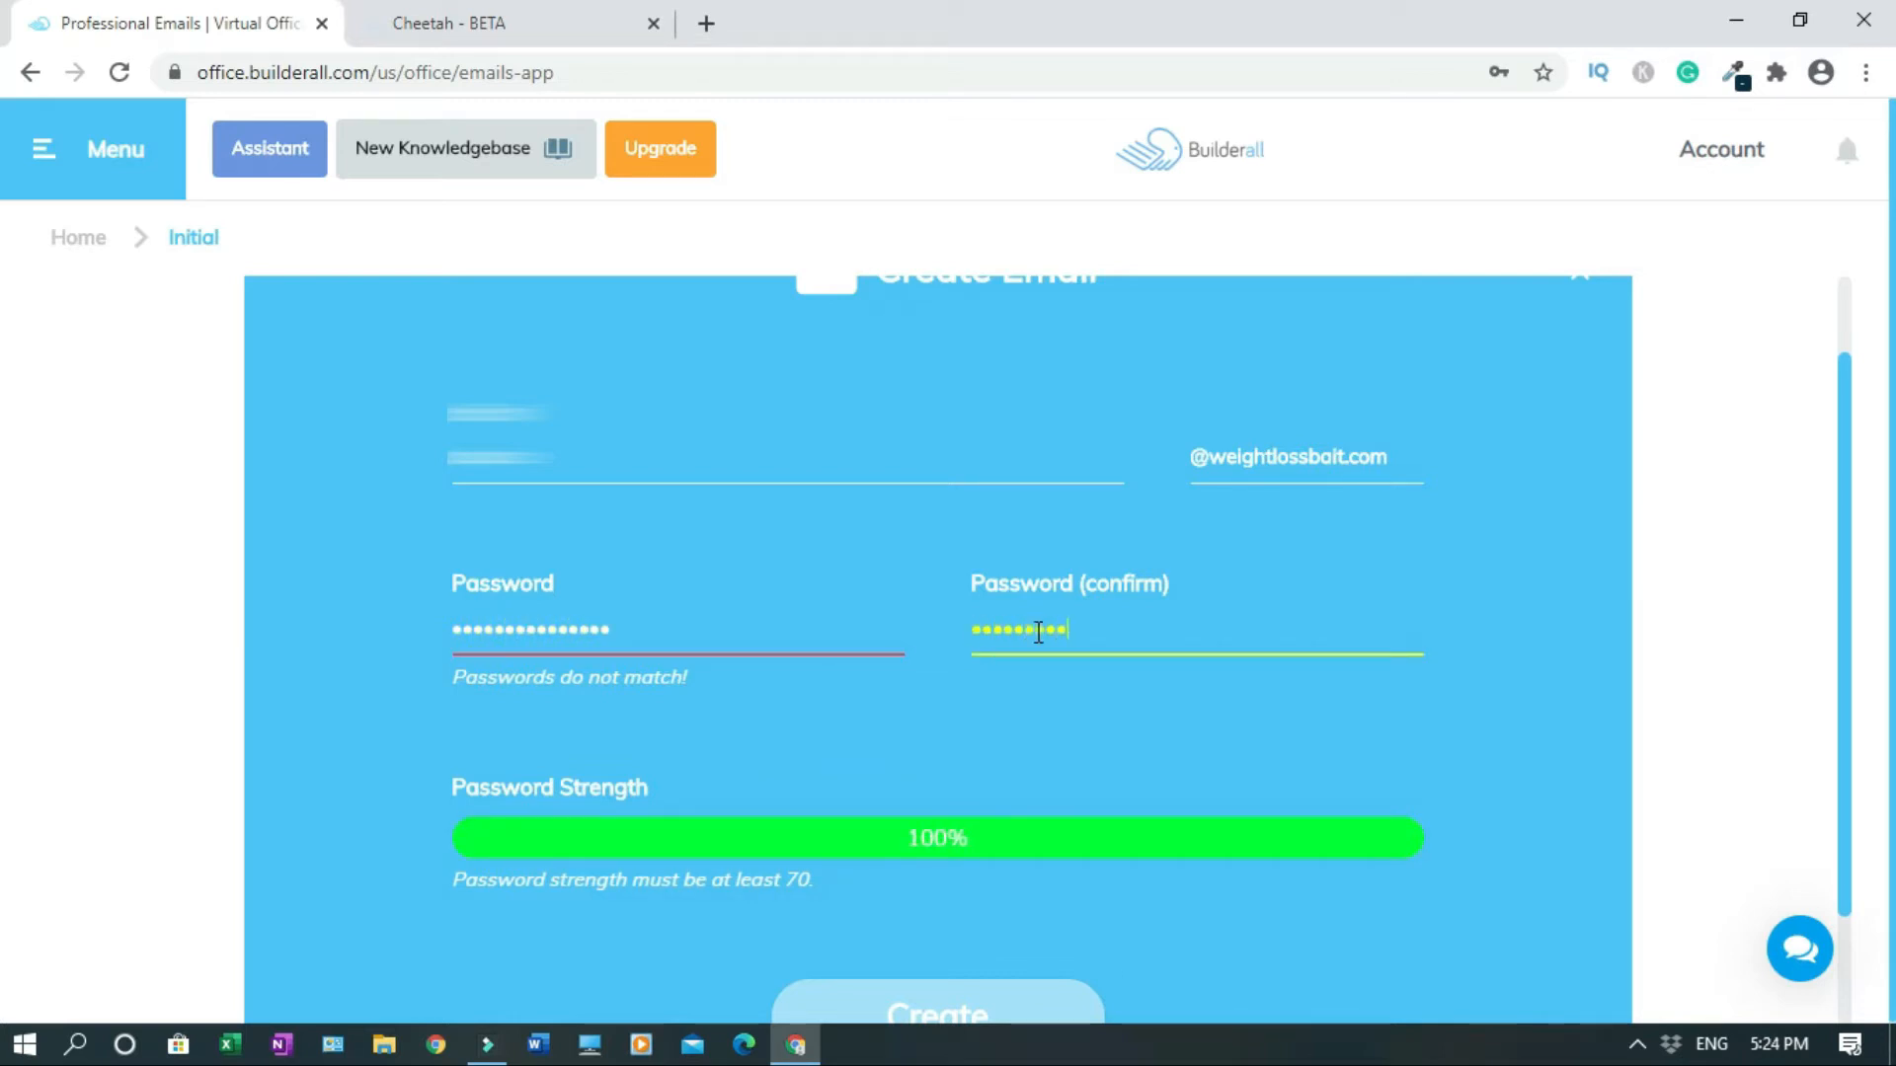
text(****)
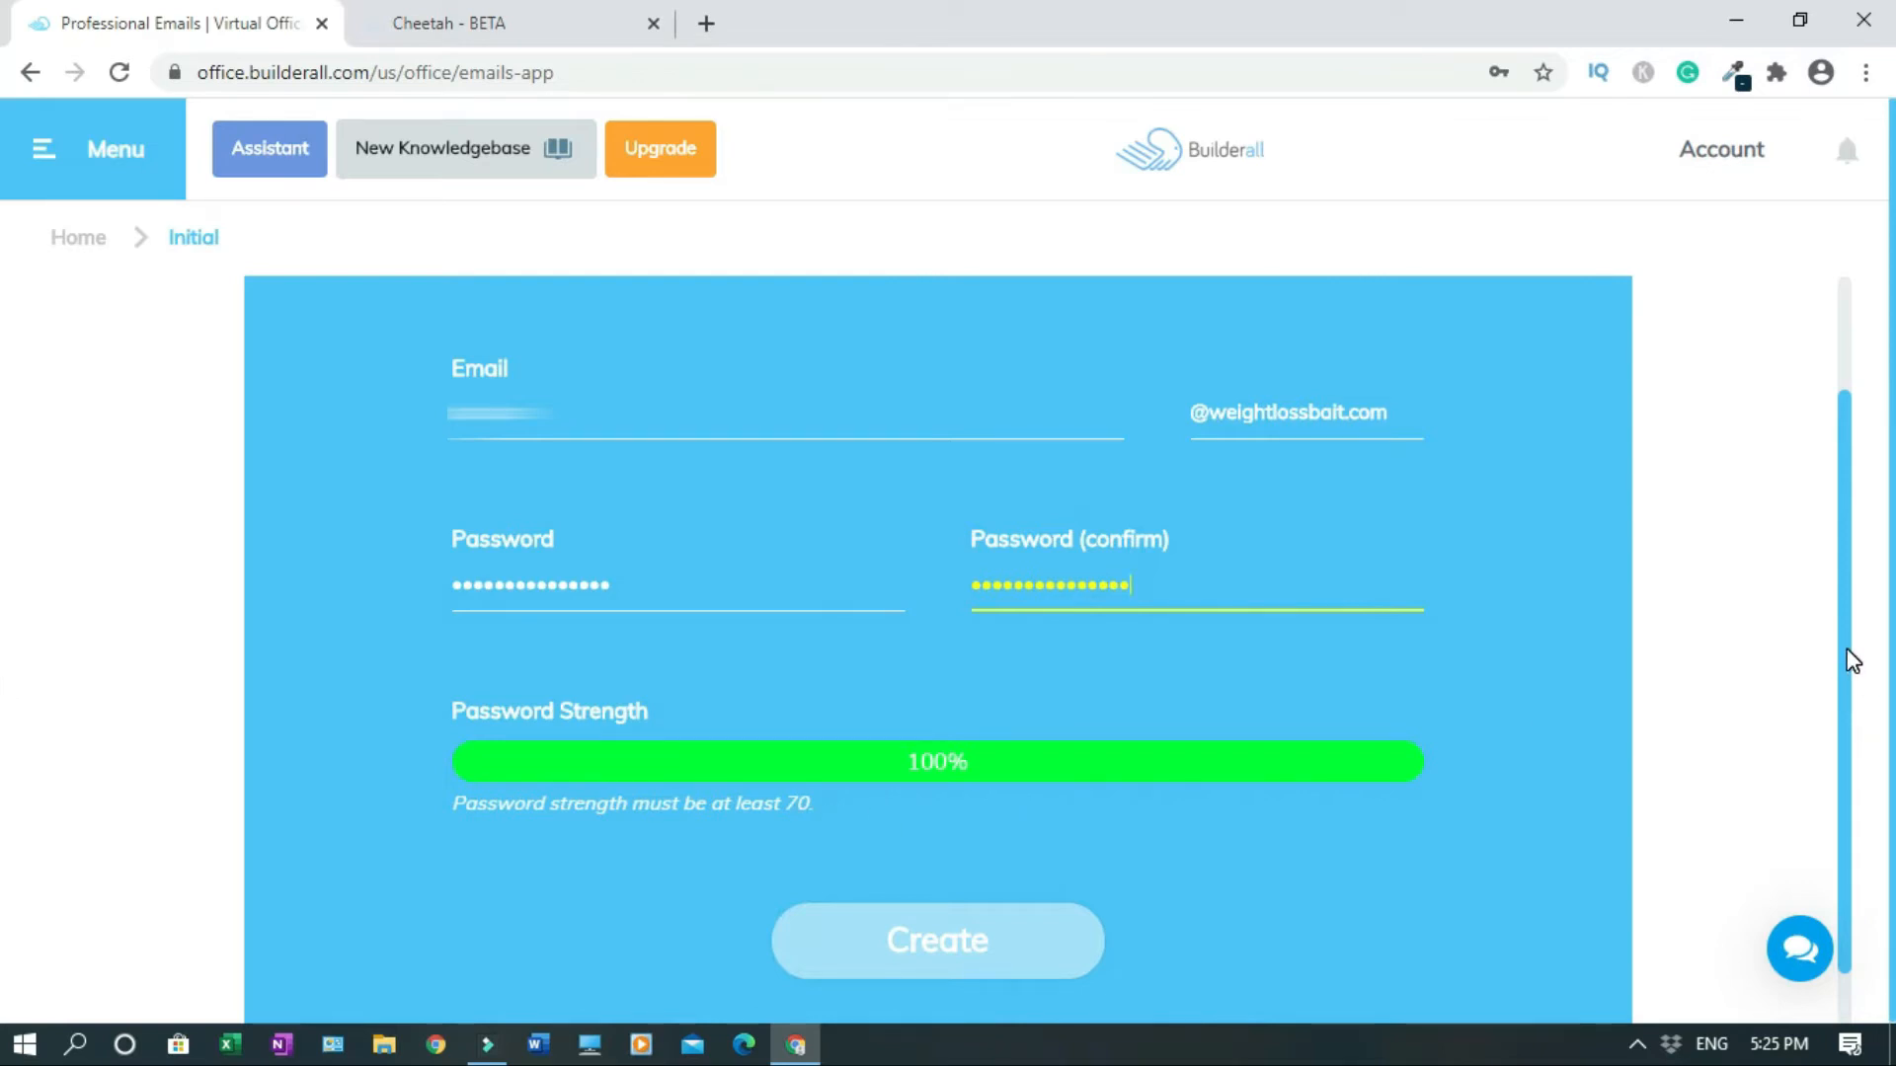
drag(1848, 652, 1855, 728)
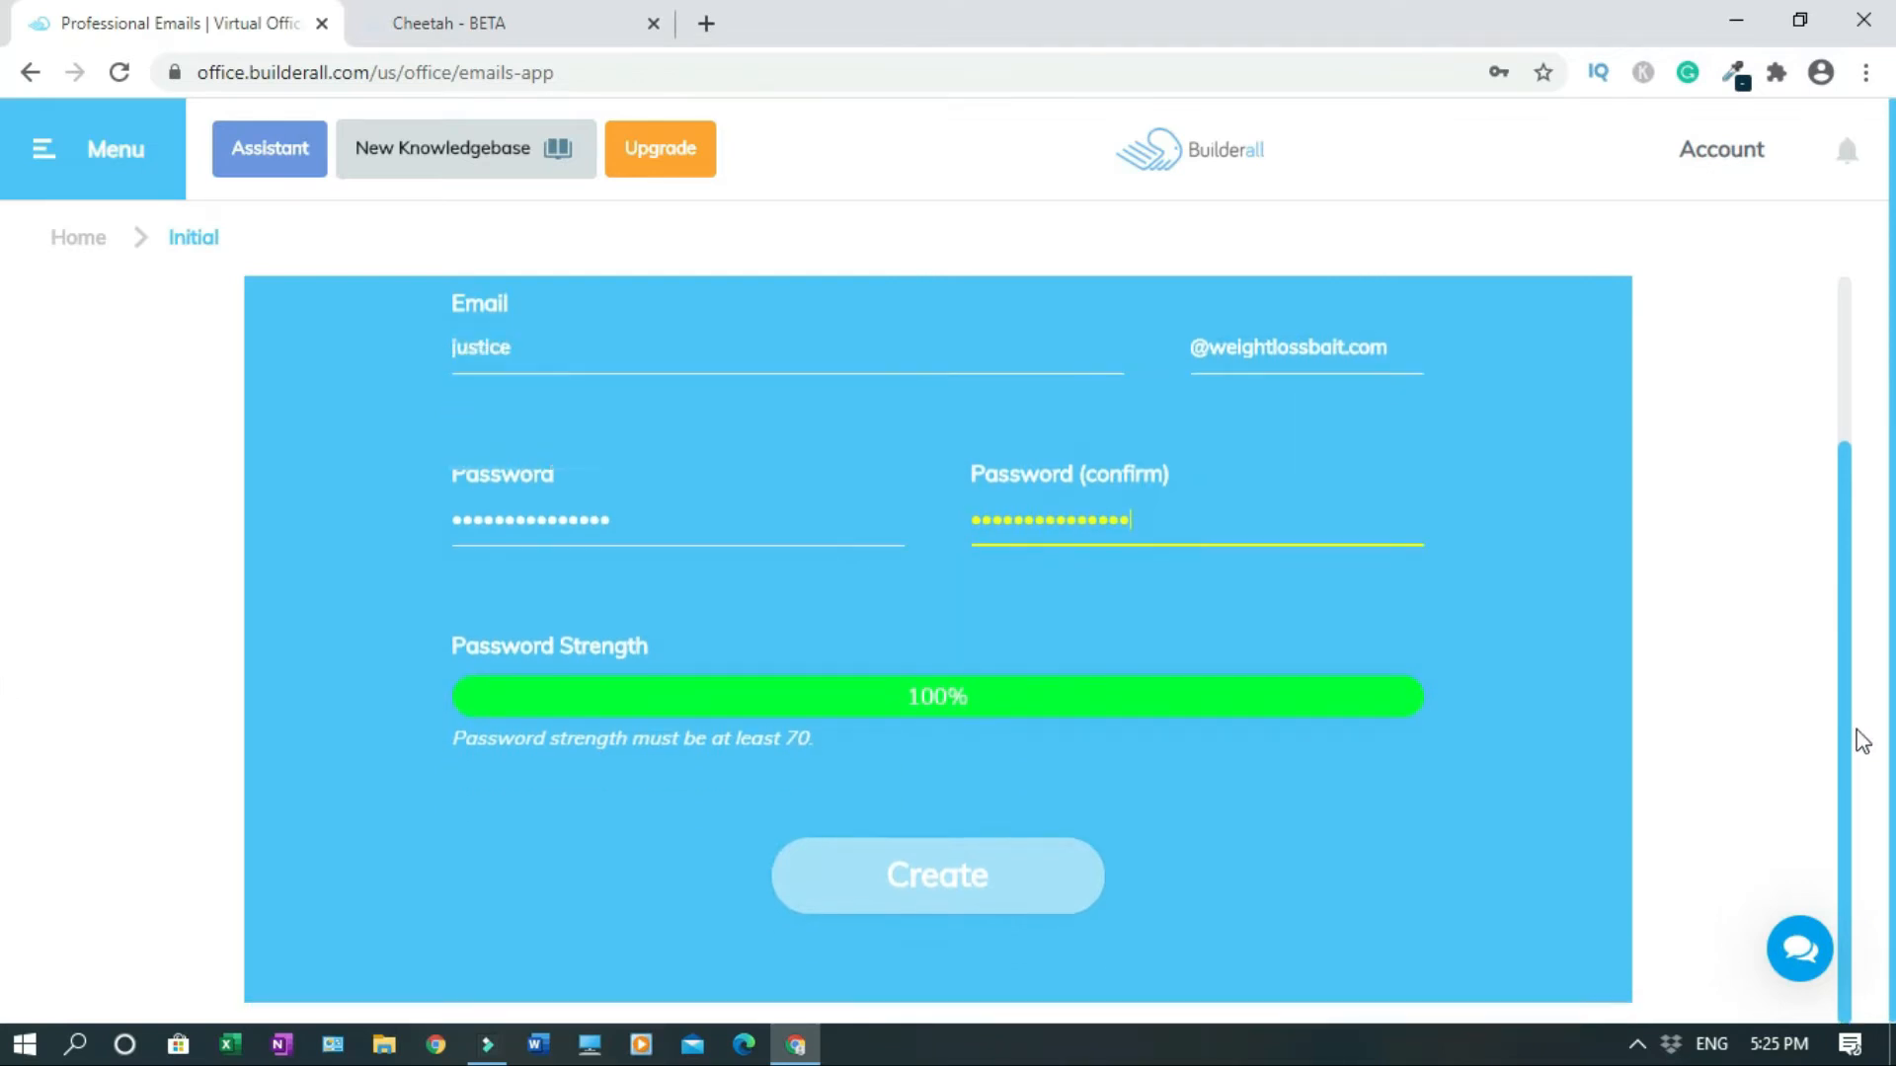
click(1009, 898)
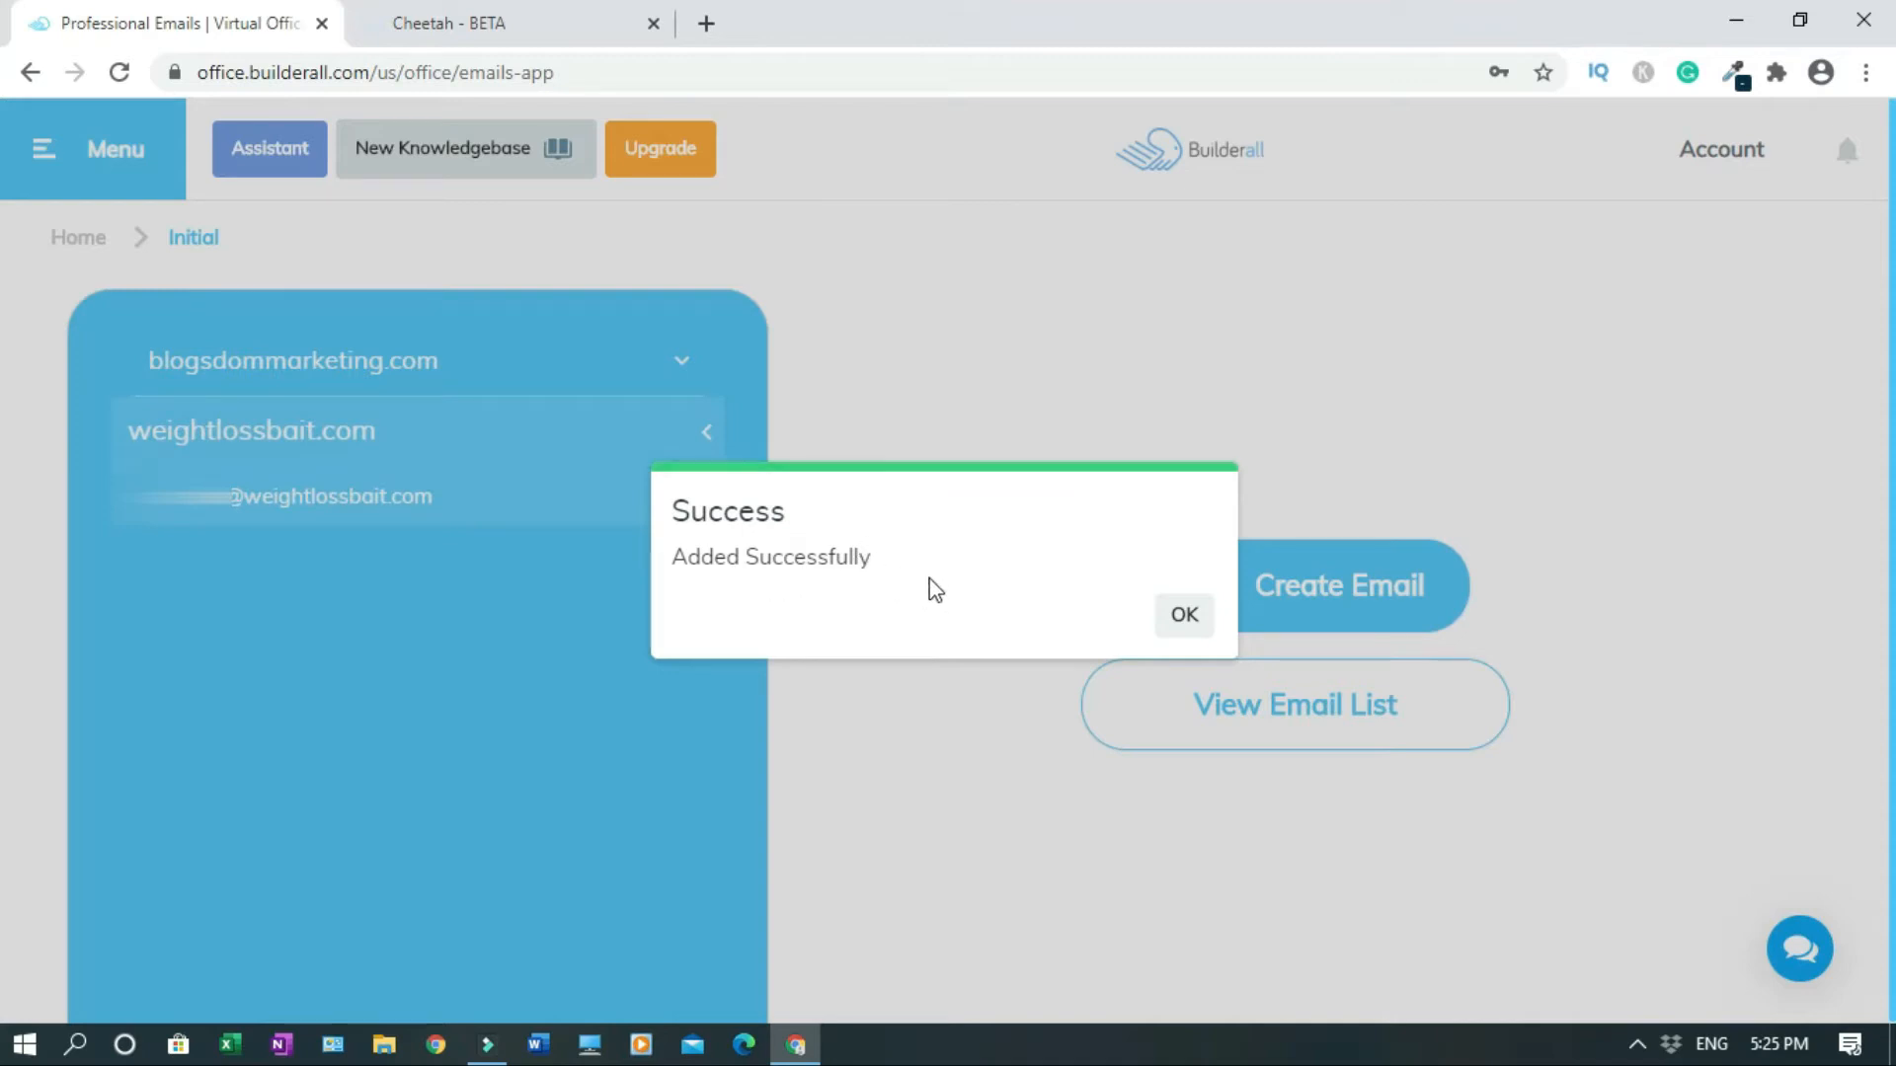
click(1184, 620)
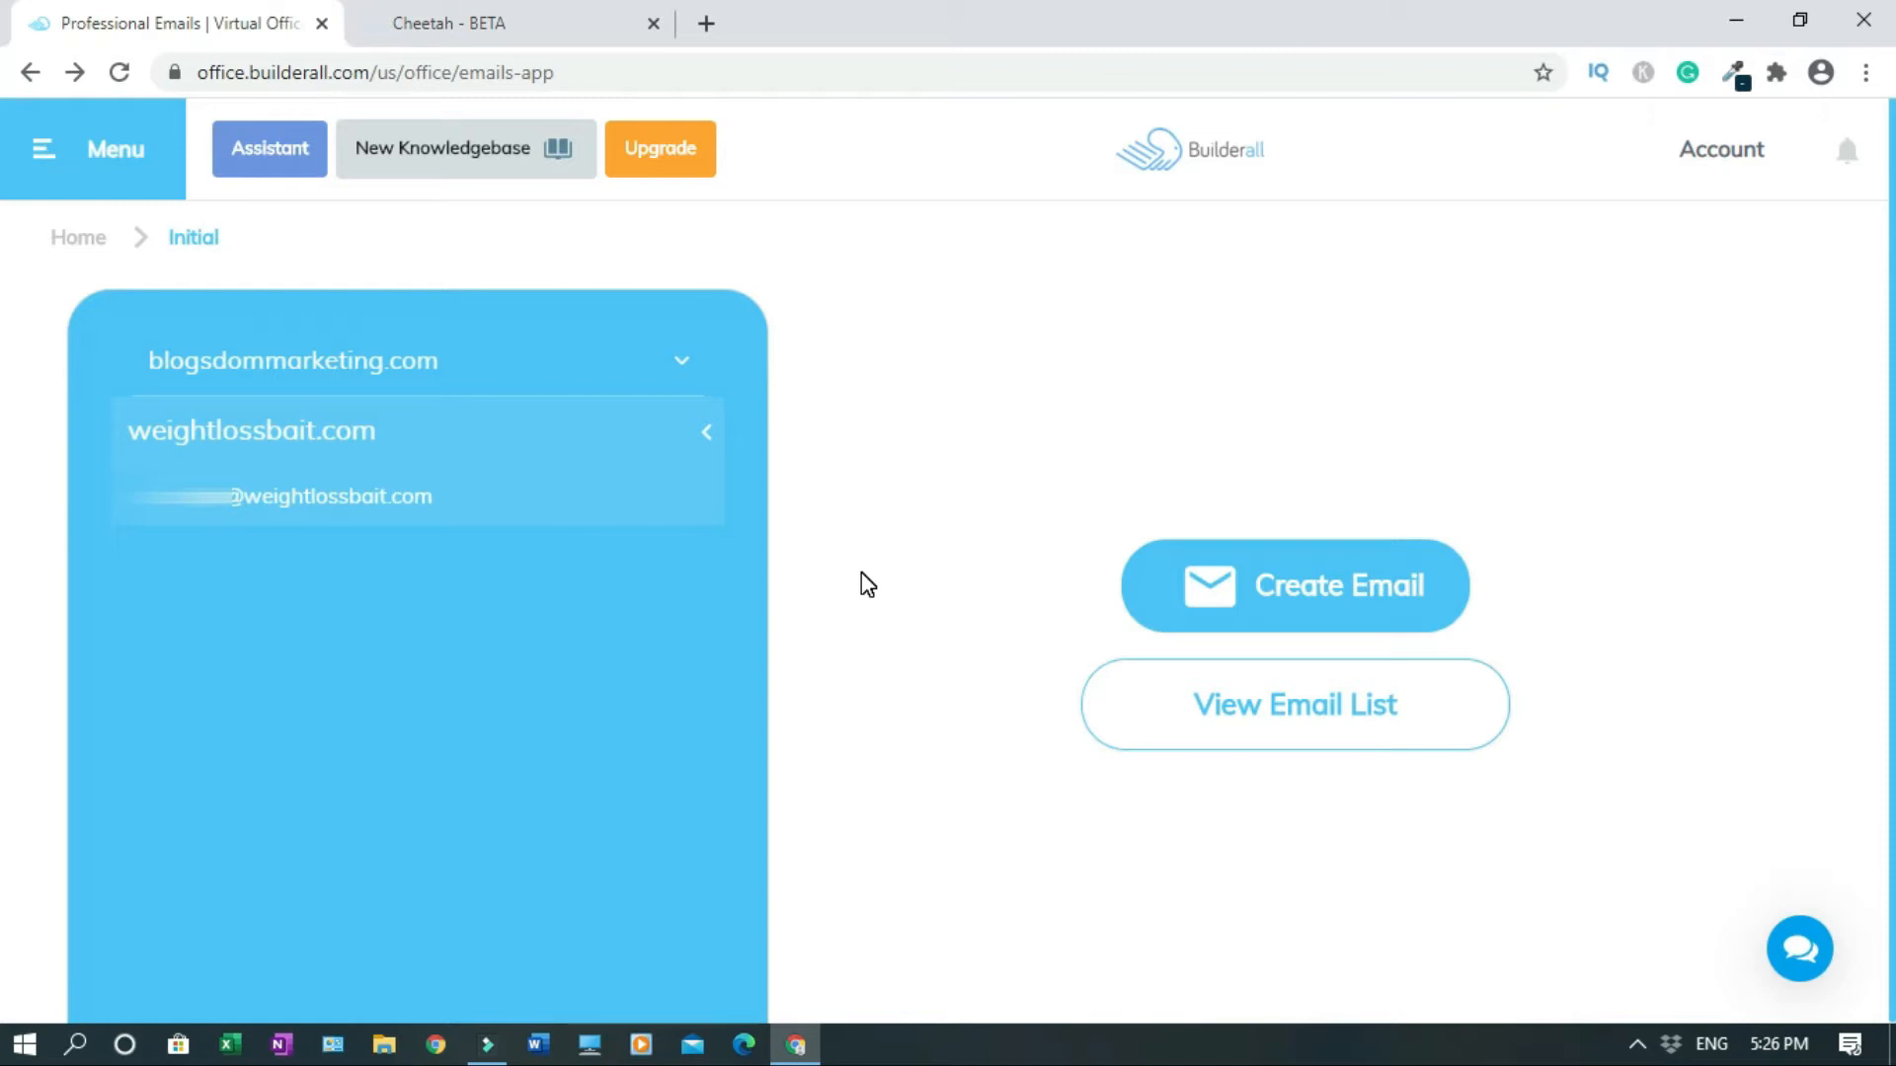
Try to access the weightlossbait.com webmail from the emails list, and close the webmail page.
click(1295, 724)
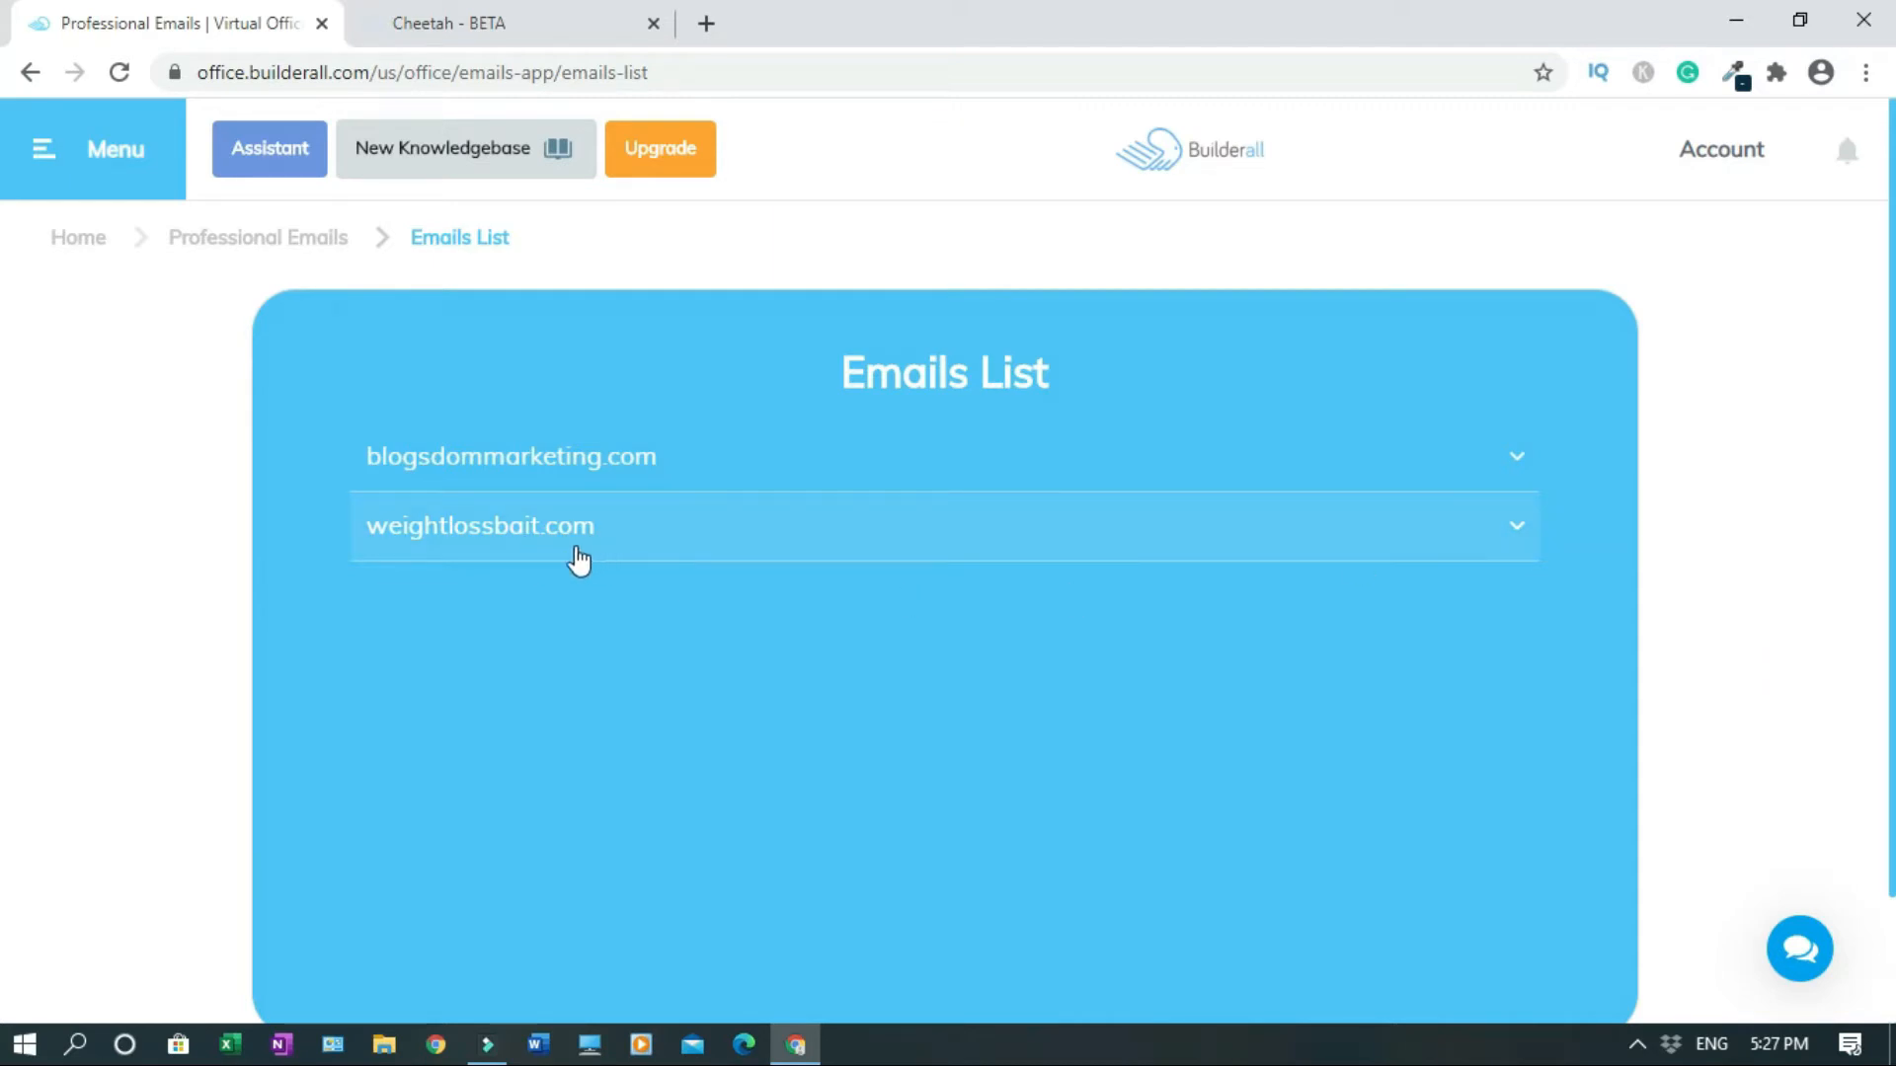
click(1515, 533)
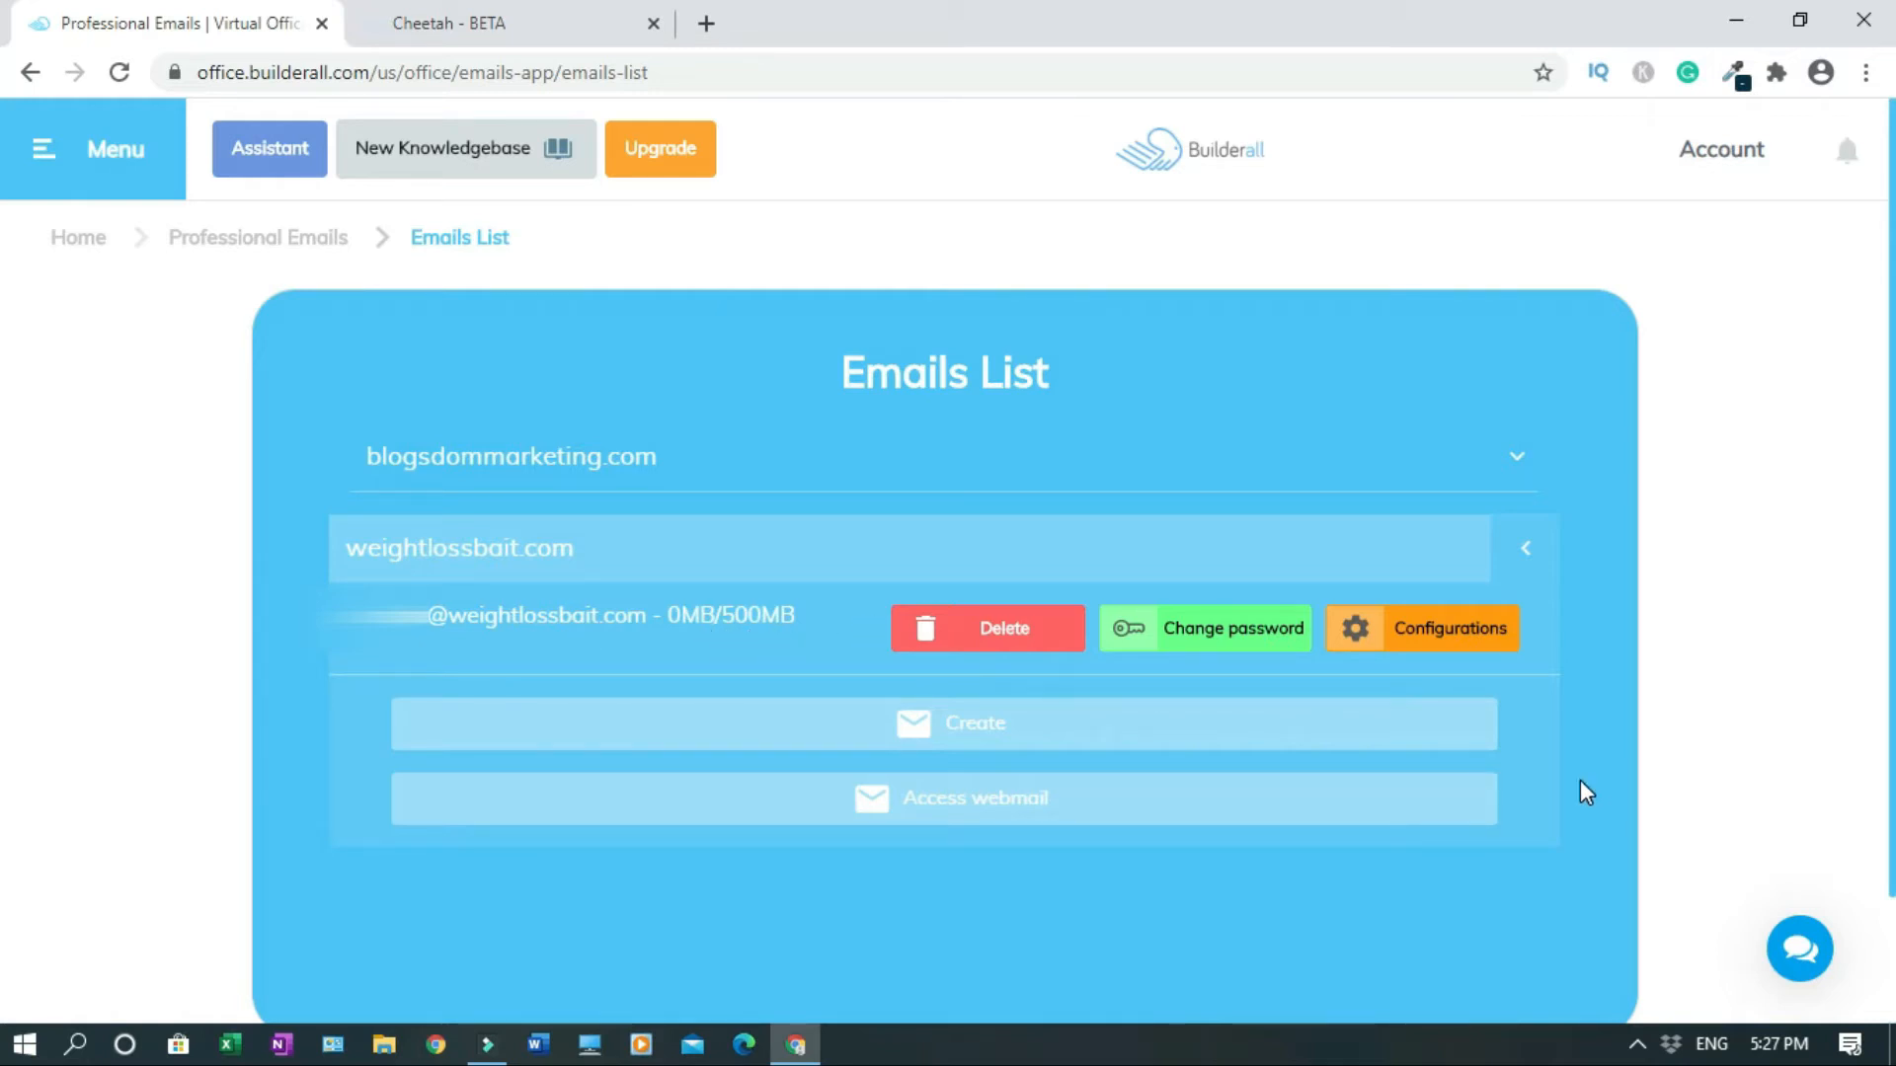
click(1041, 816)
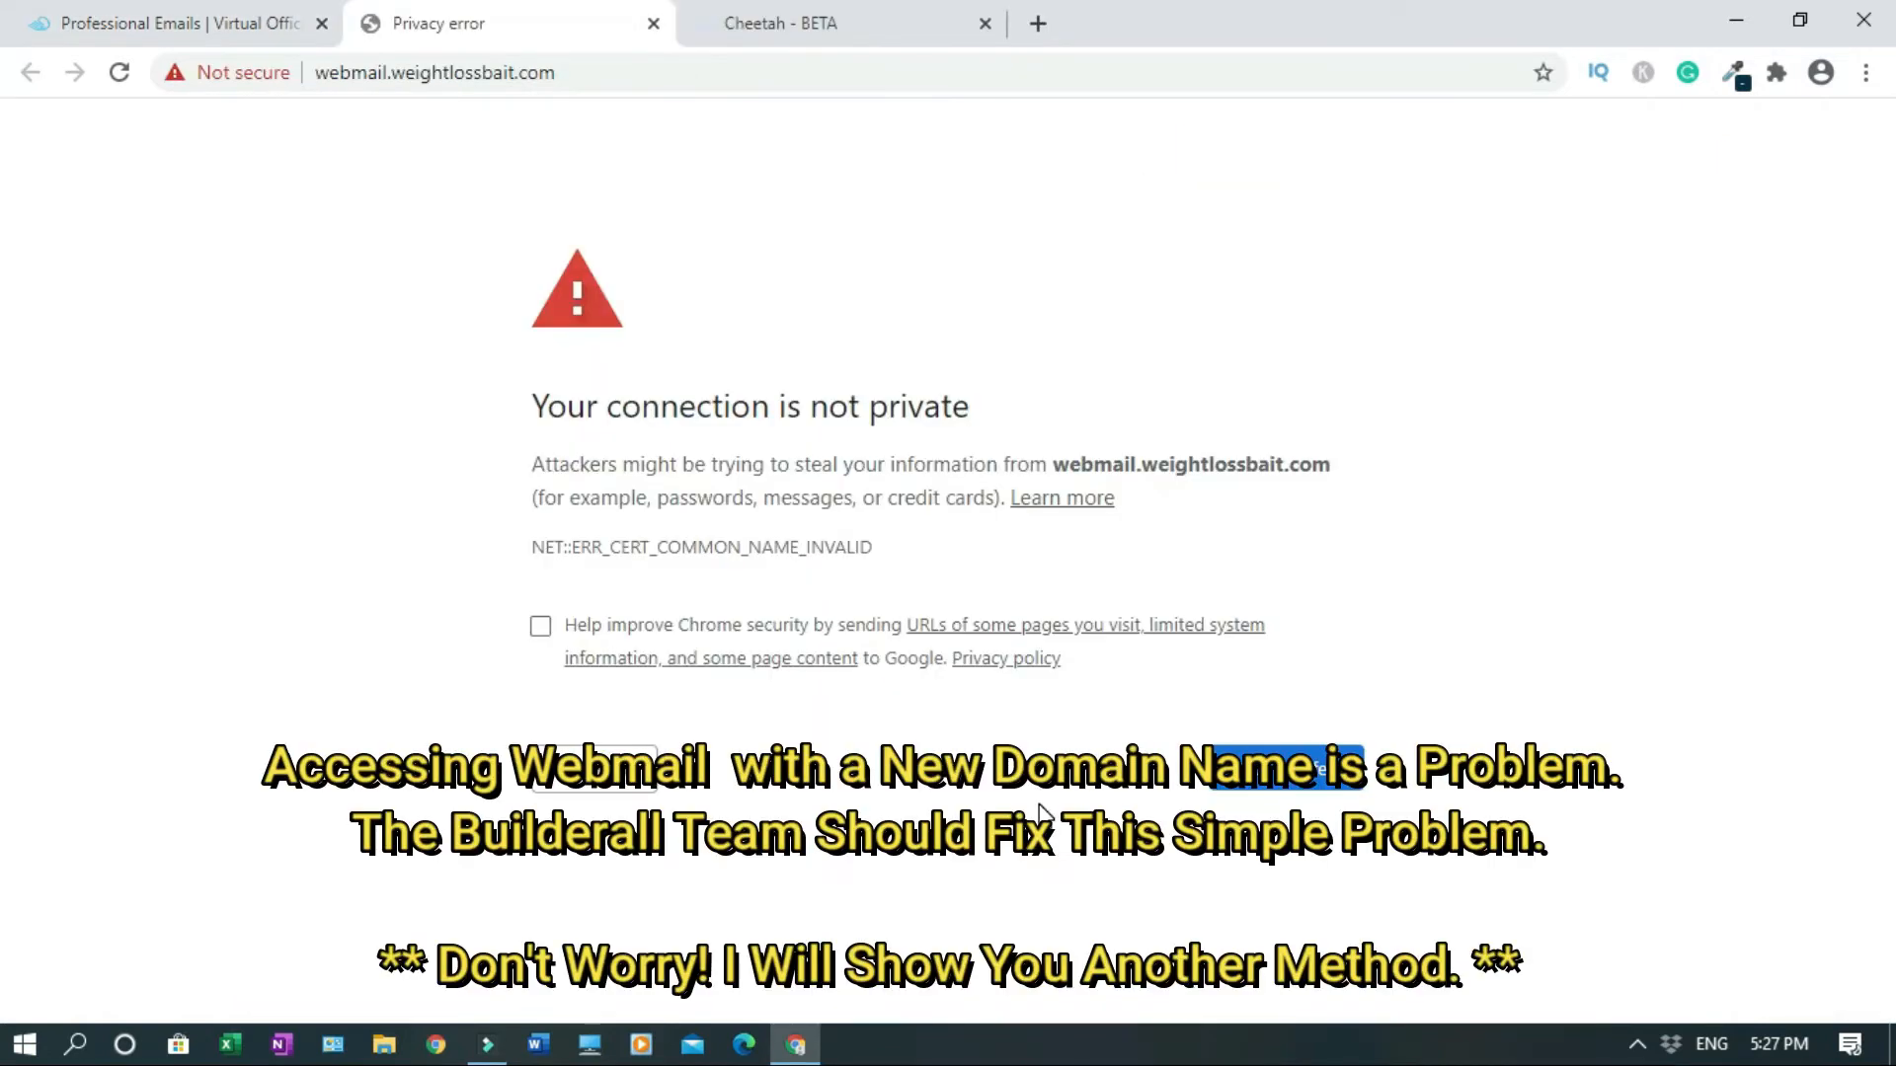
click(653, 24)
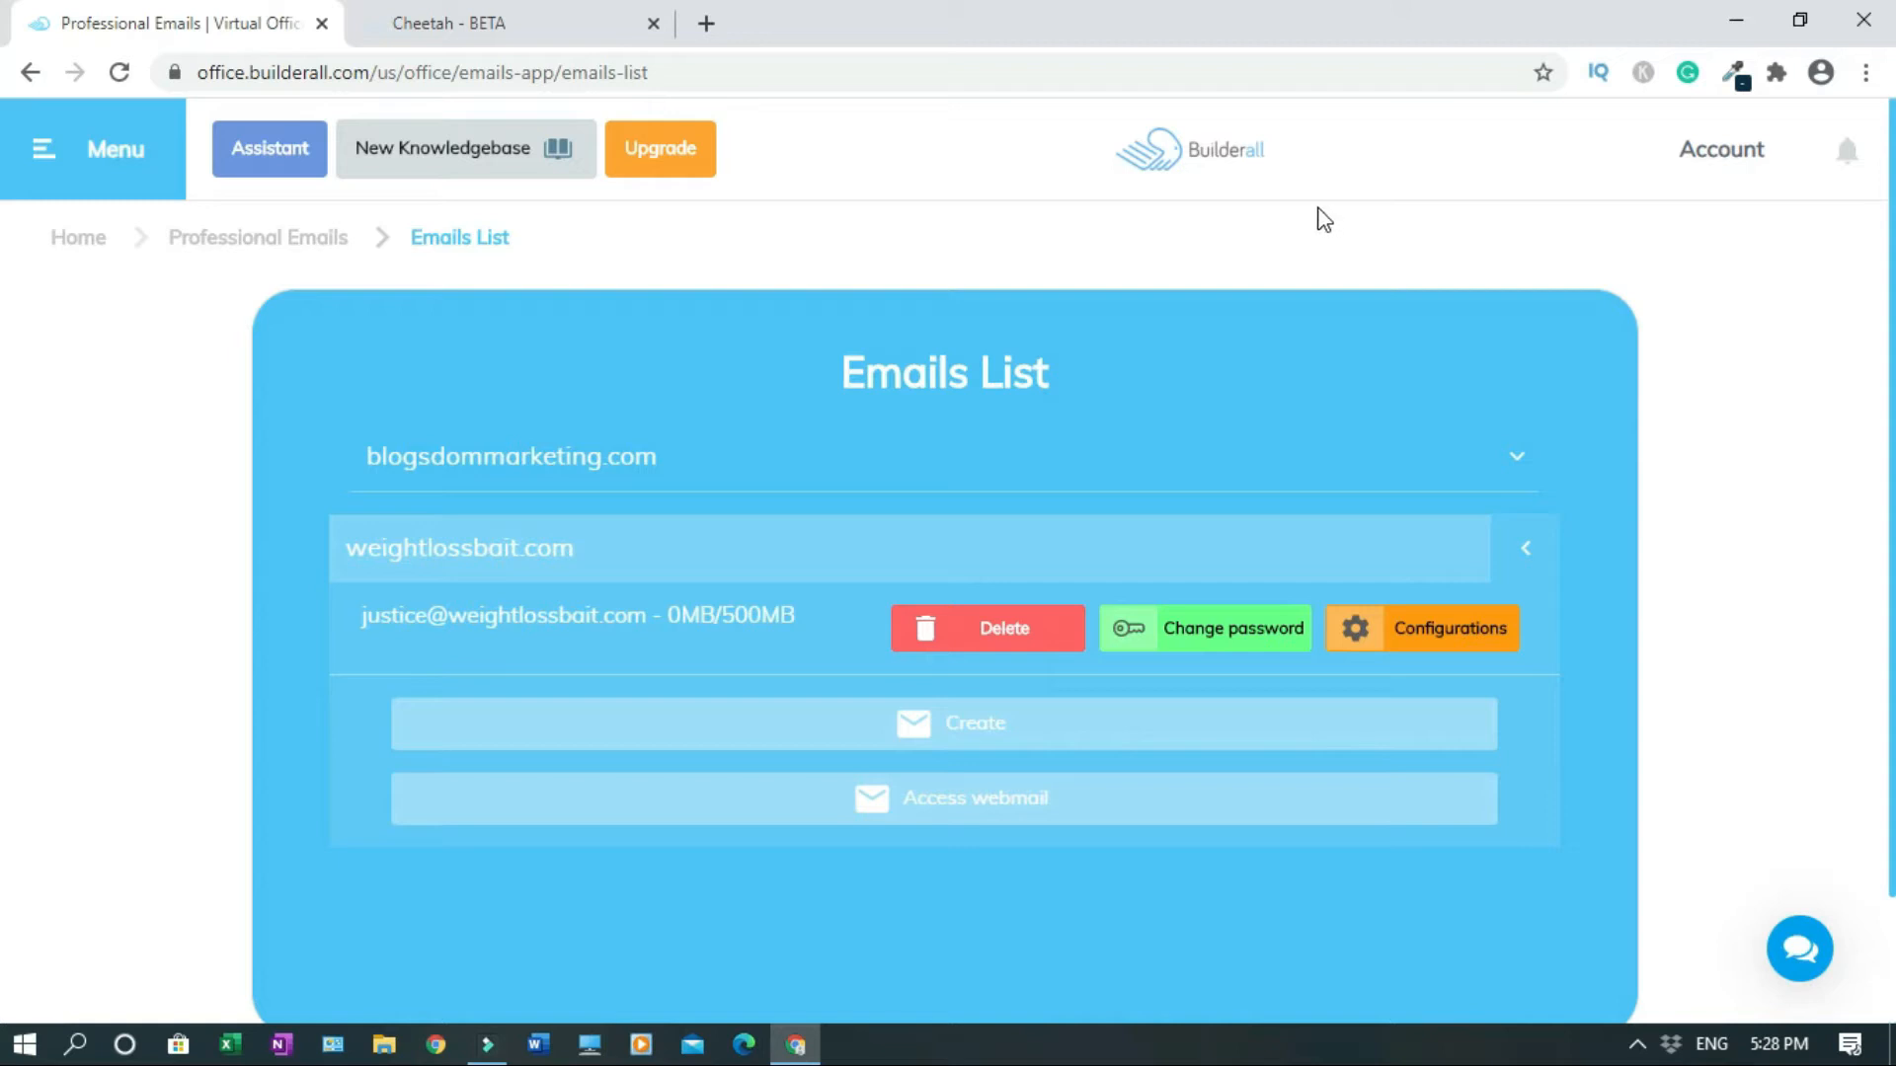
Return to the Builderall office home, dismiss the live chat notice, and open MailingBoss in a new tab.
click(1213, 153)
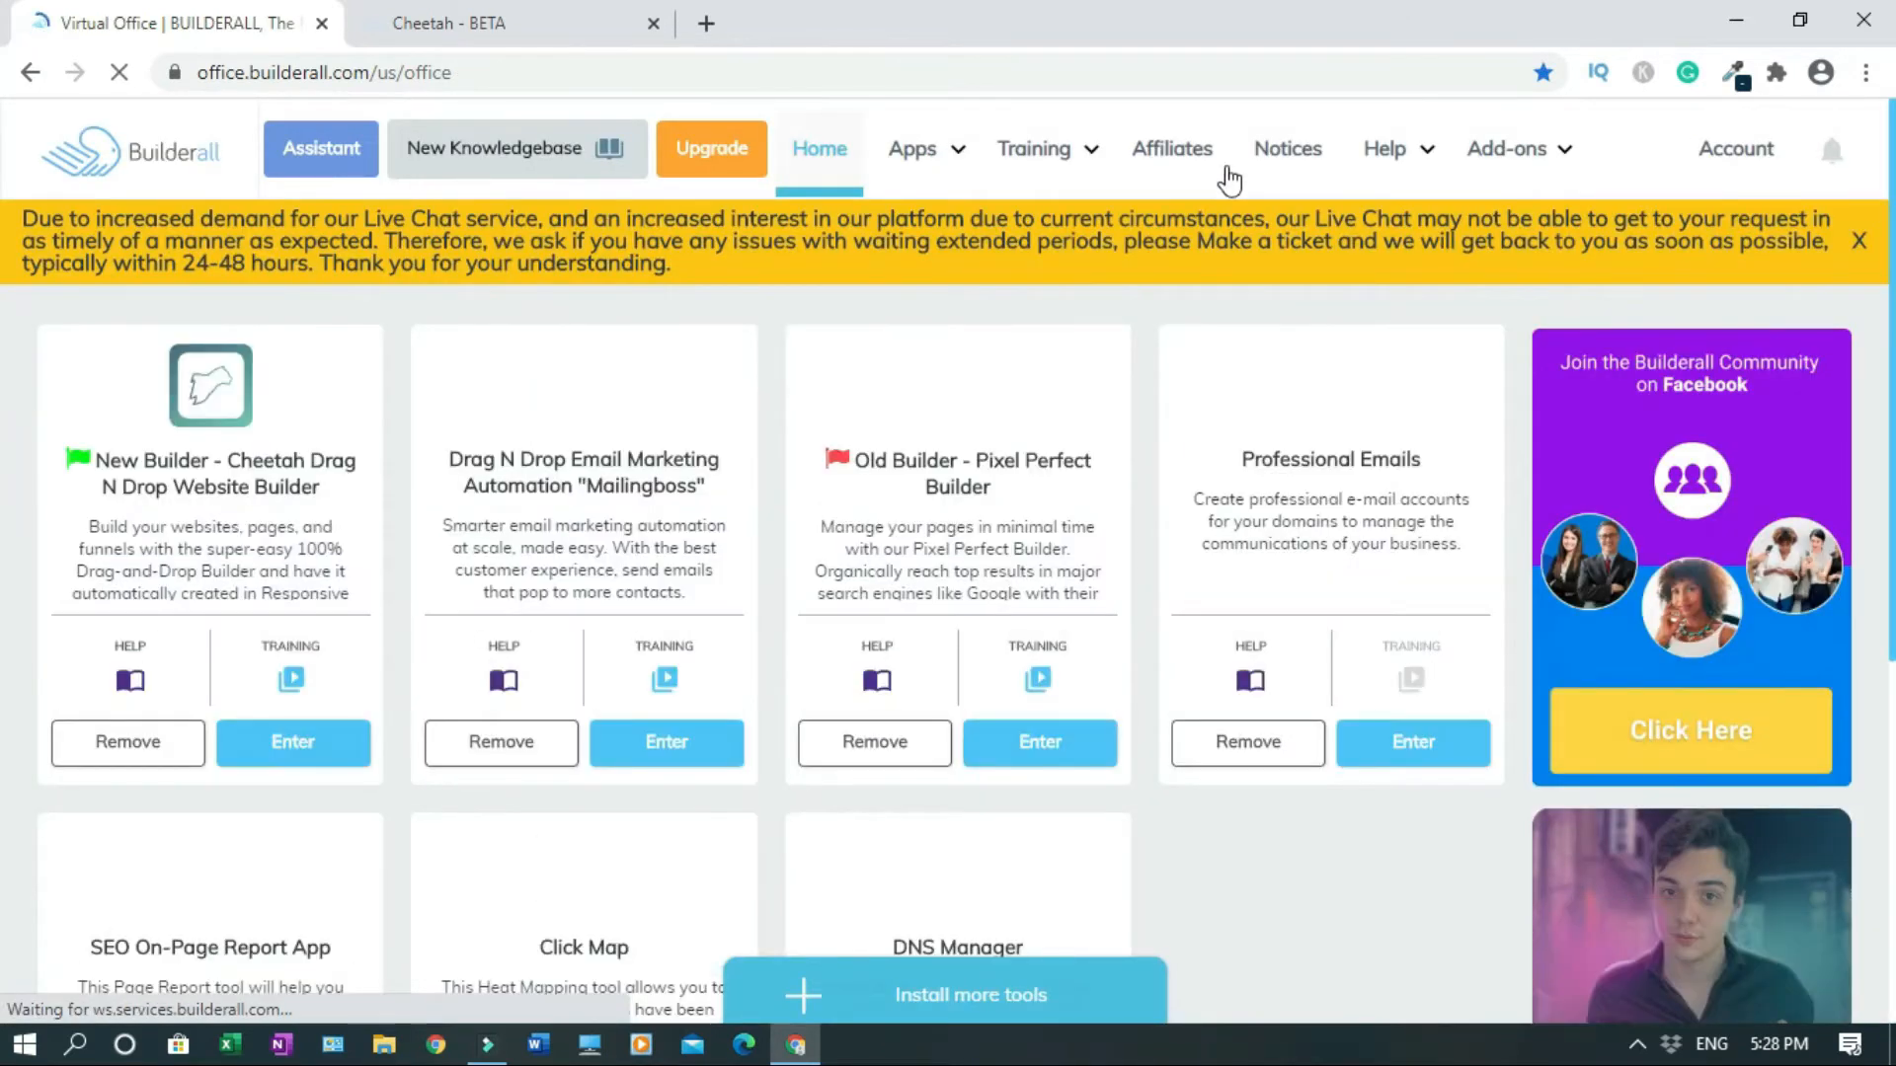
click(1858, 240)
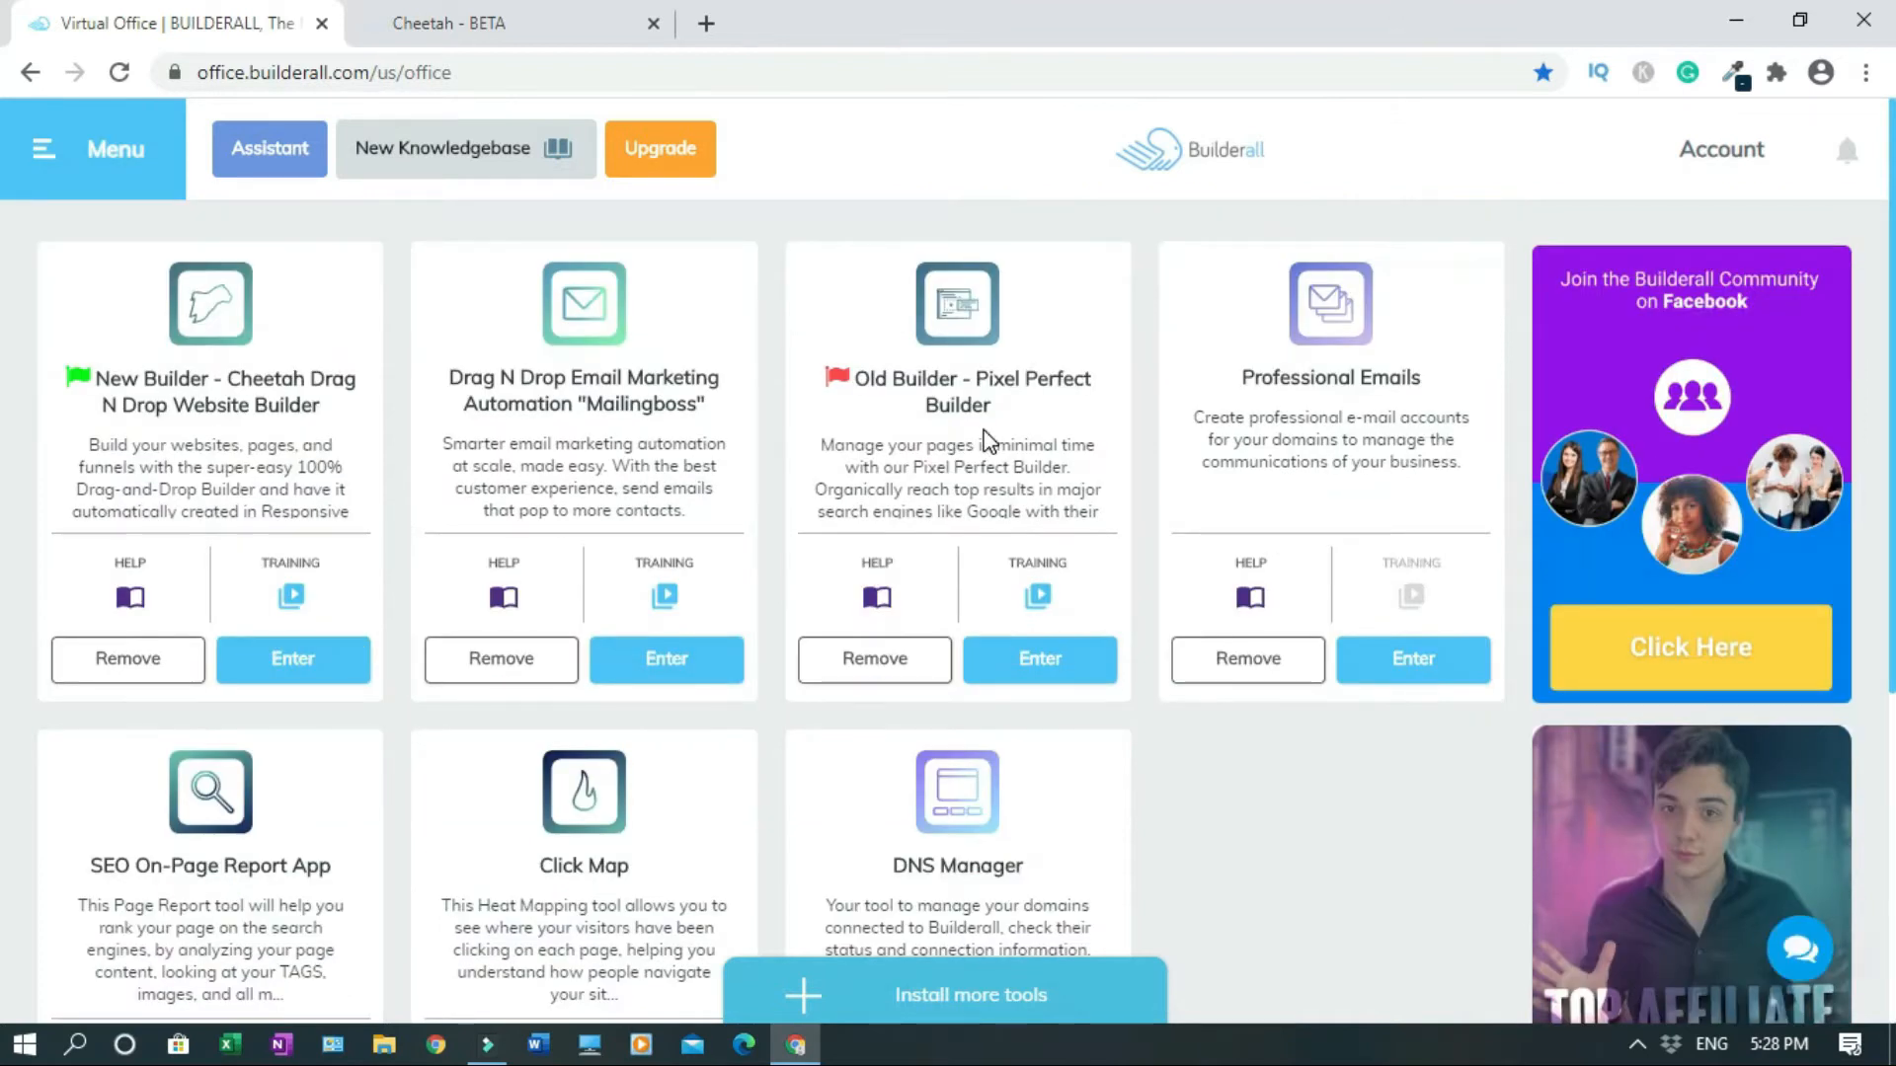
right_click(665, 680)
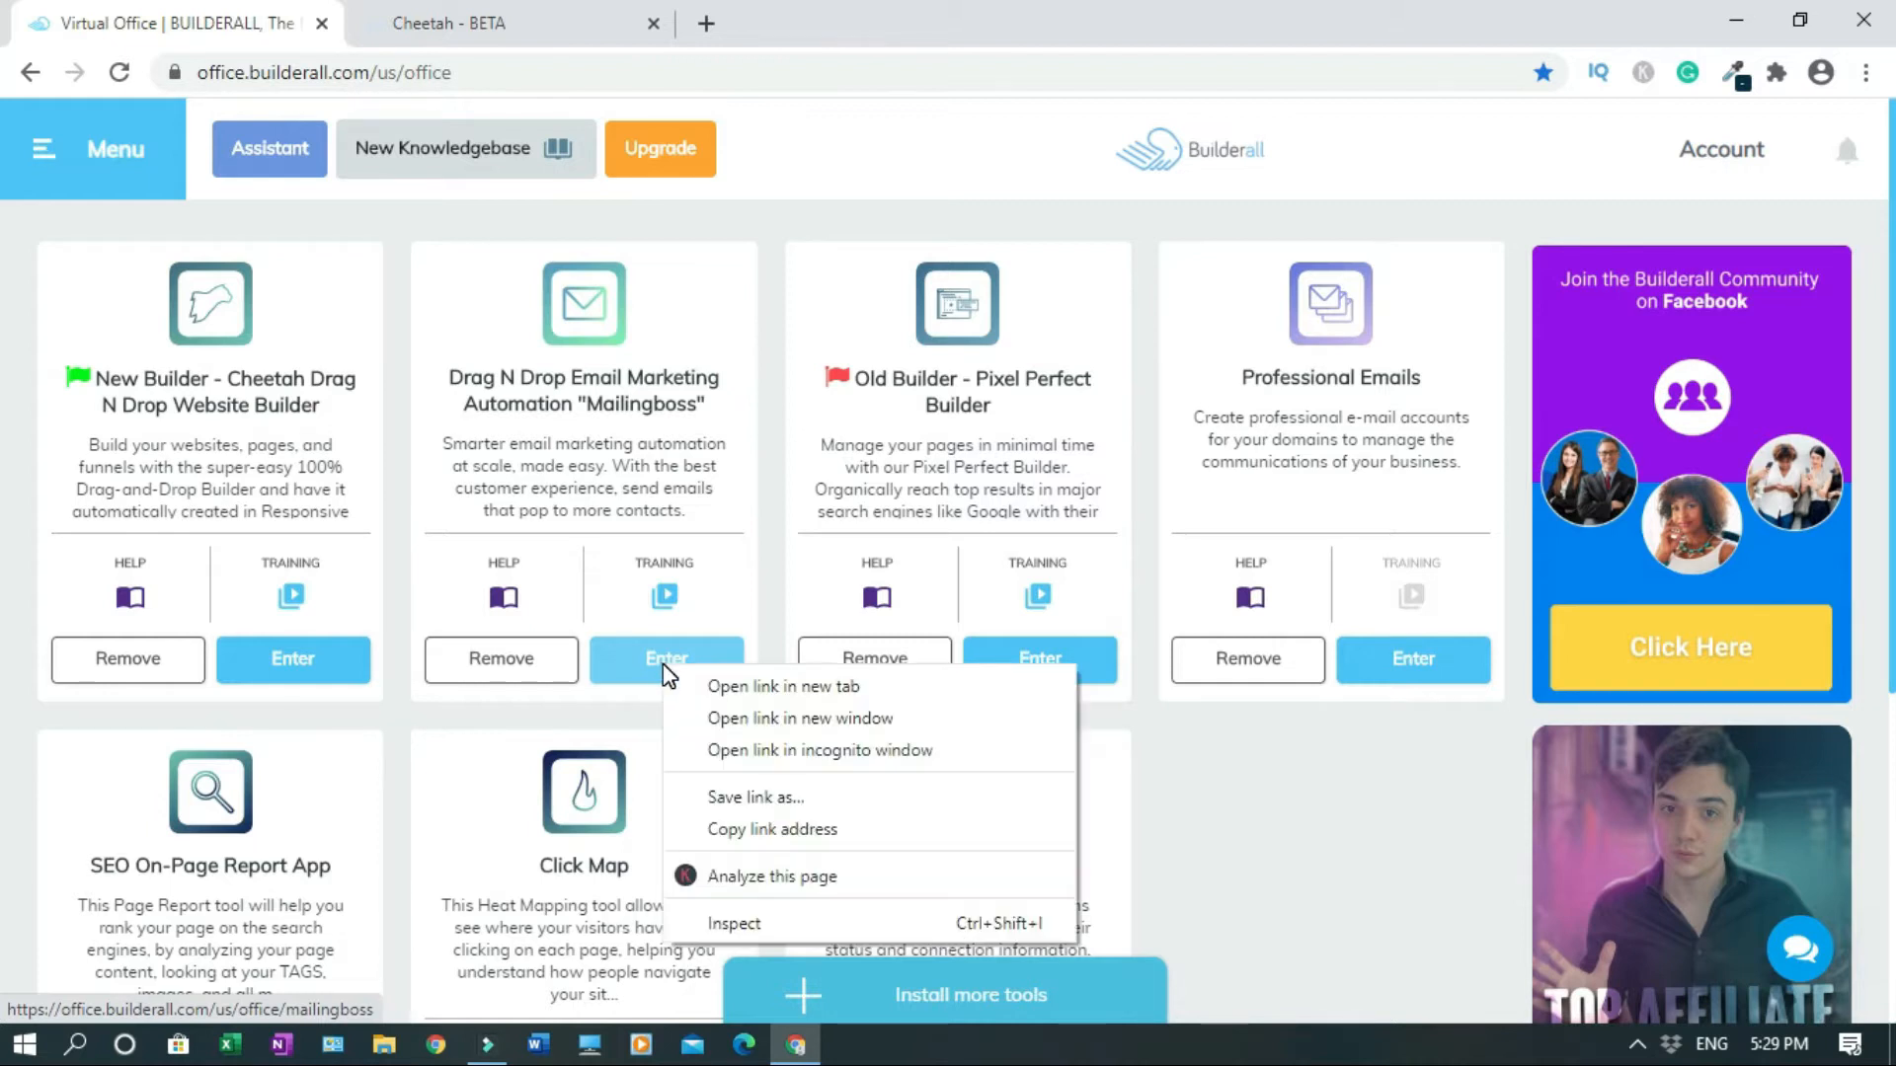
click(715, 685)
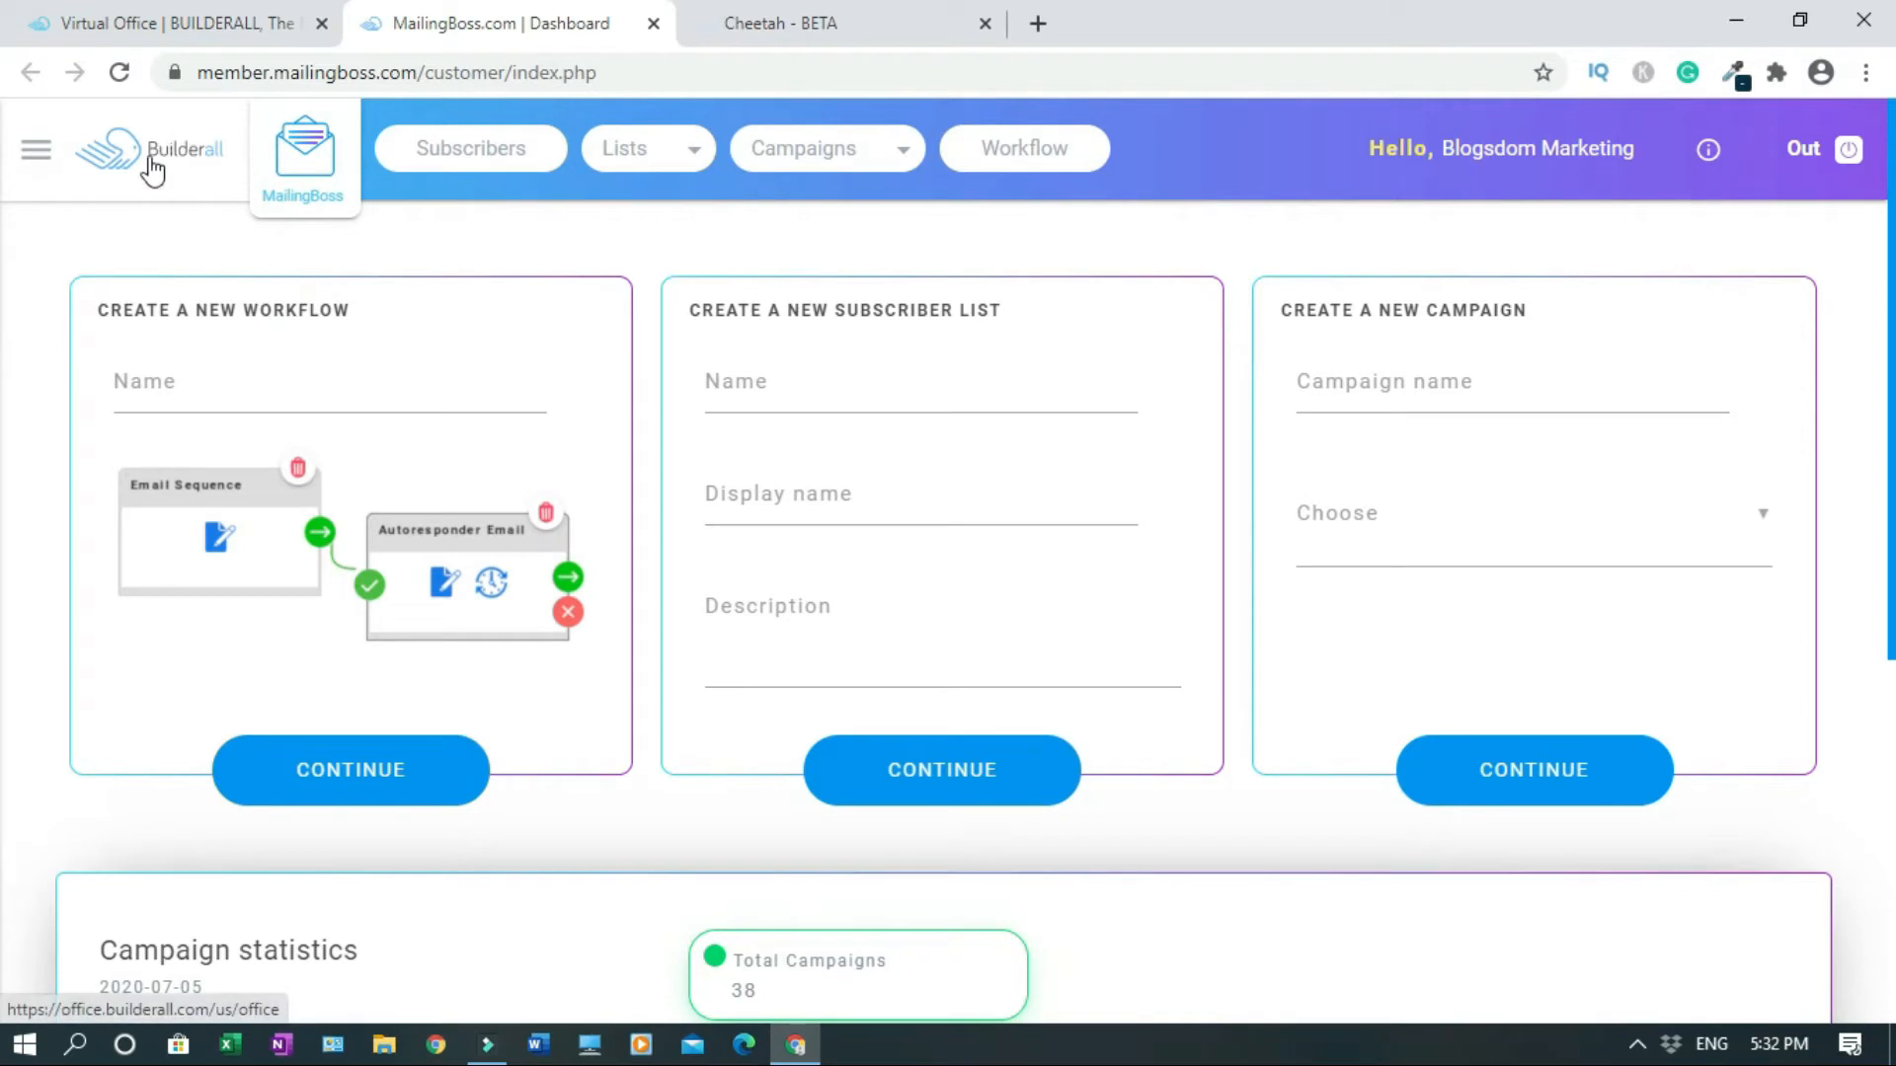
Open the MailingBoss sending domains and enable SSL for weightlossbait.com.
click(39, 158)
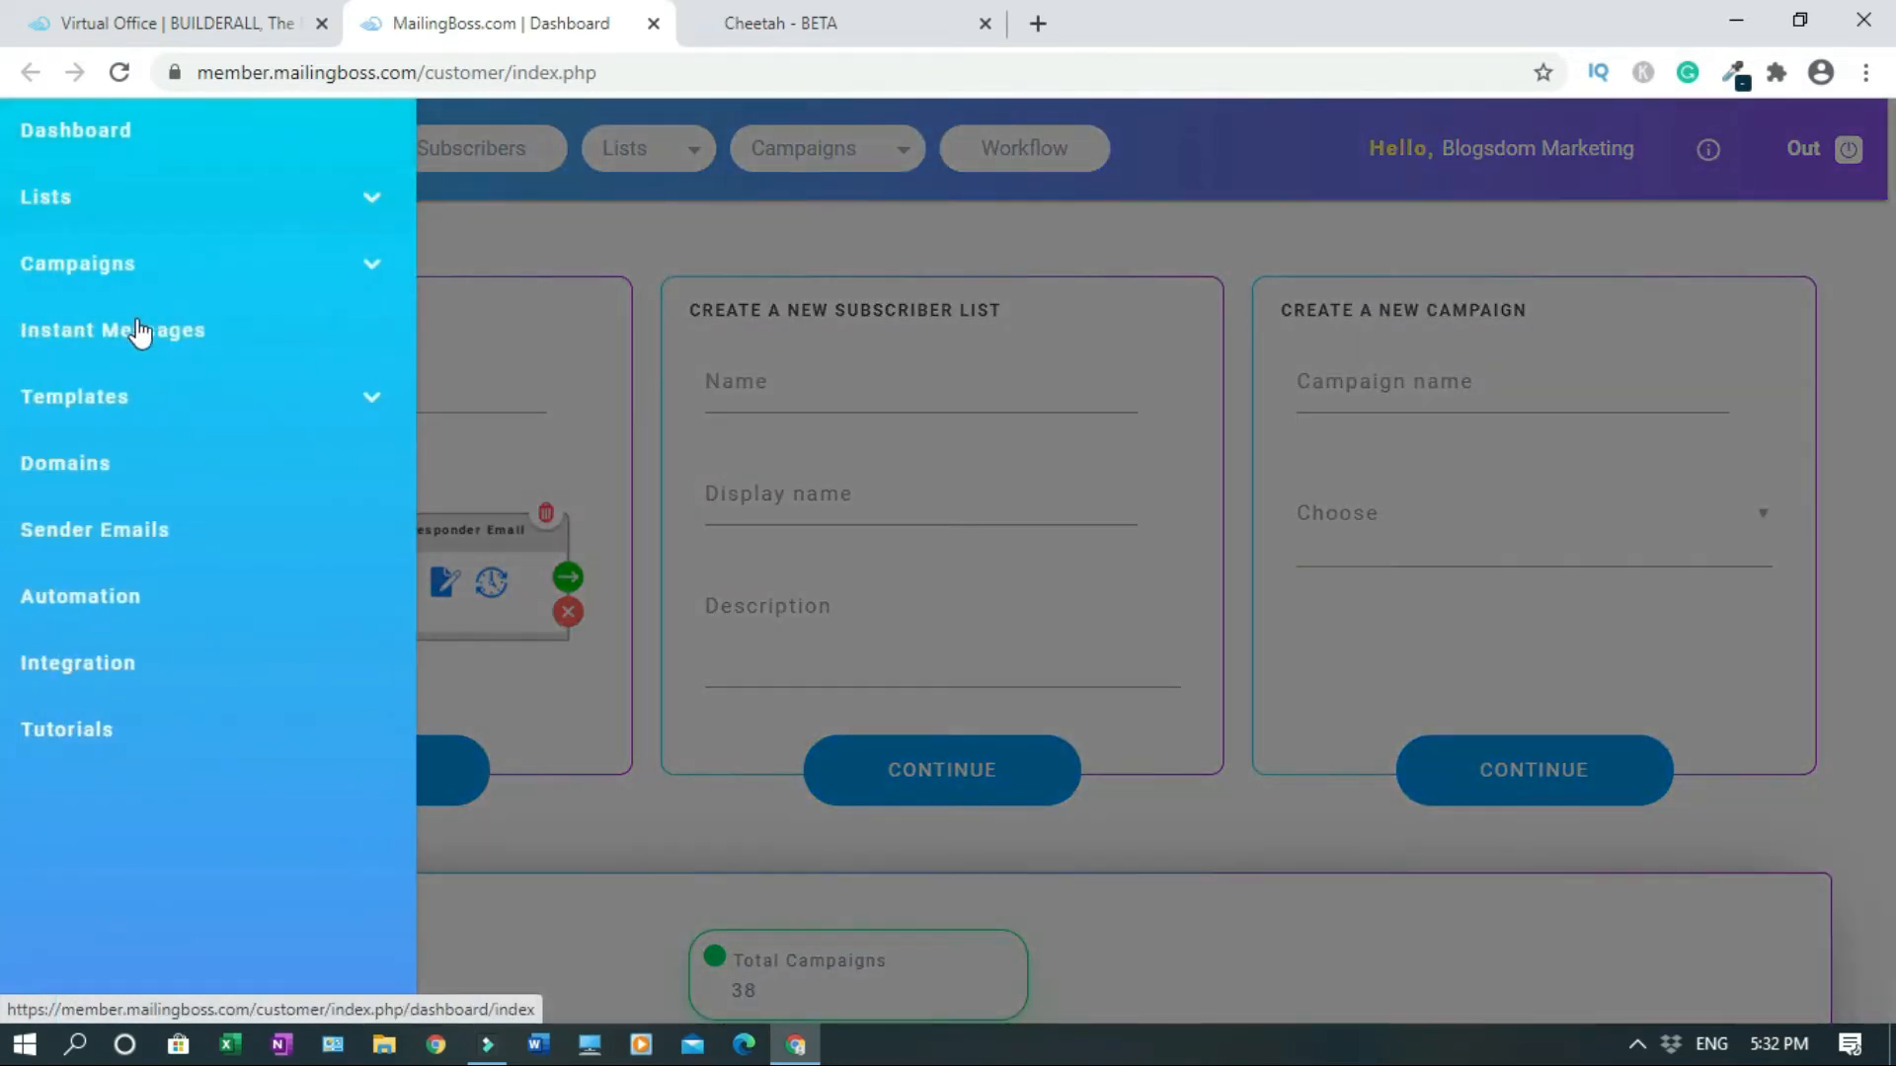
click(108, 480)
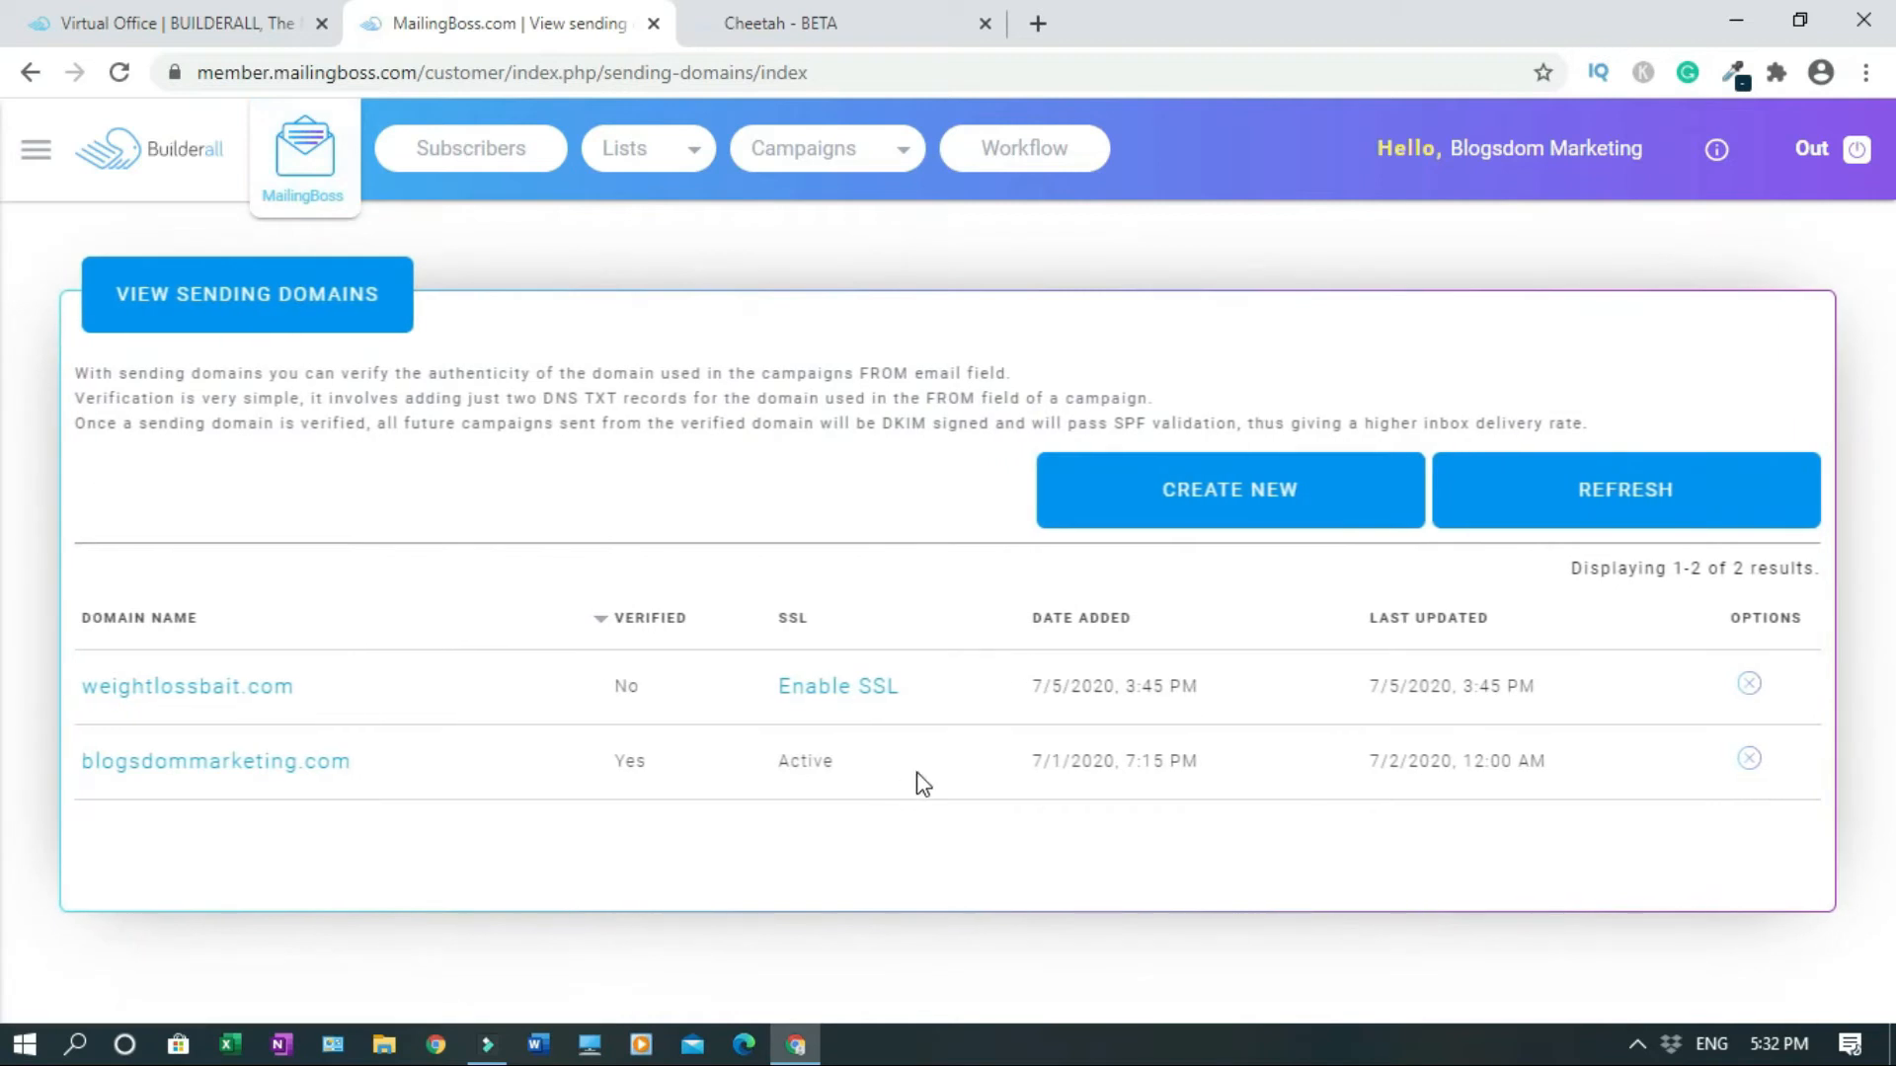
click(824, 697)
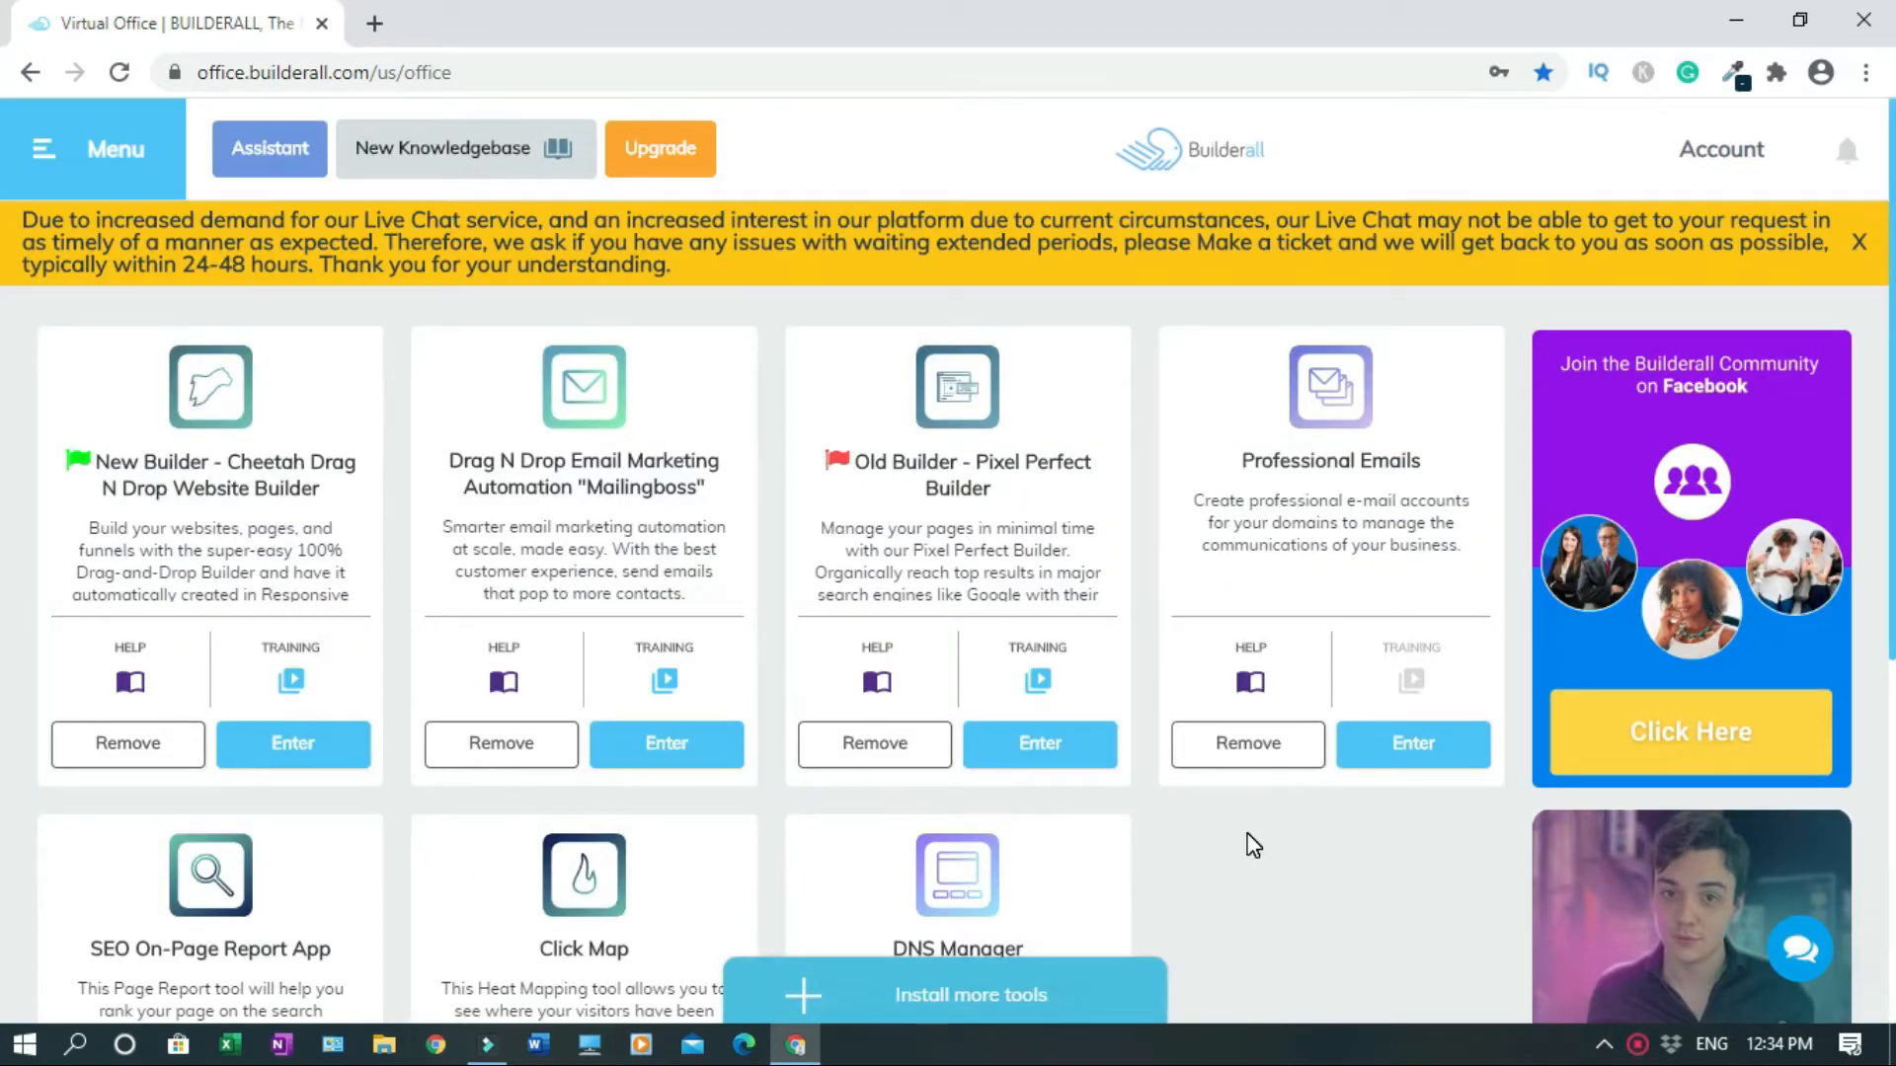
Open MailingBoss in a new tab and check the verification and SSL status of the sending domains.
right_click(704, 775)
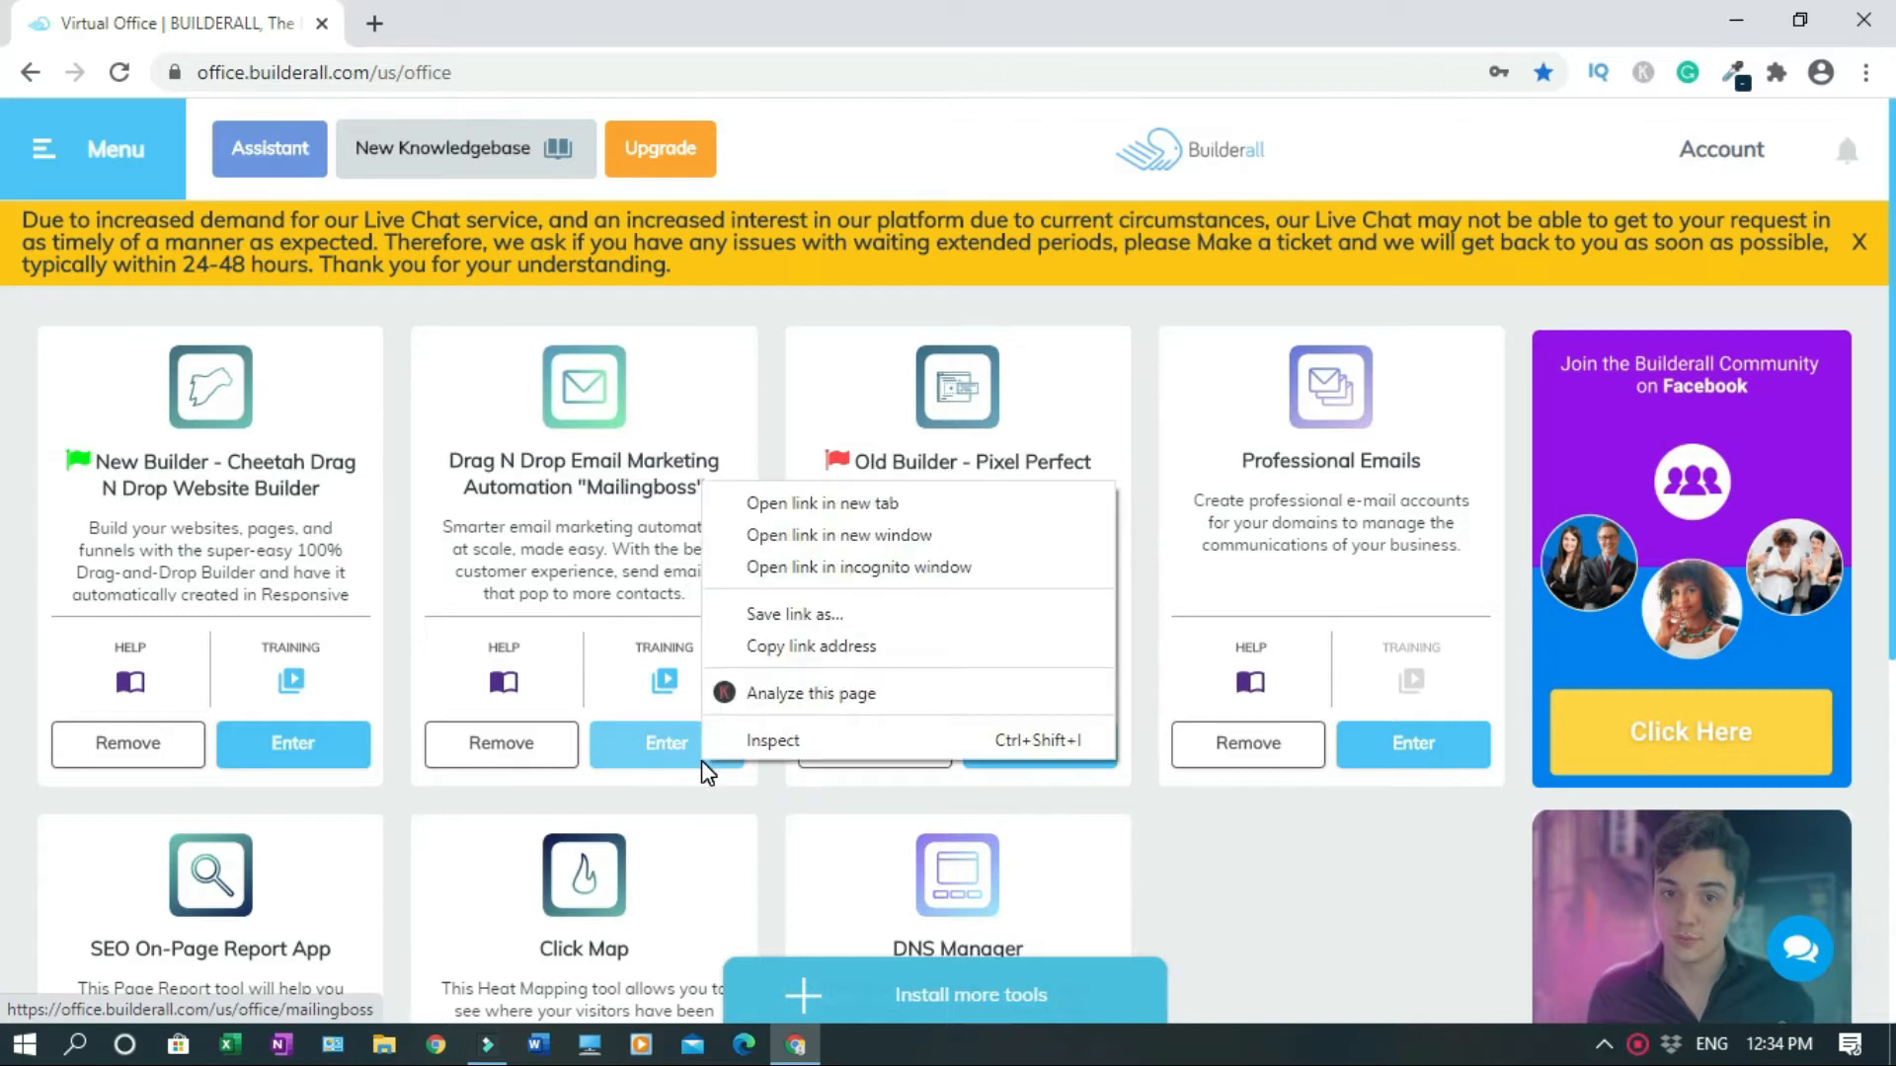
click(829, 509)
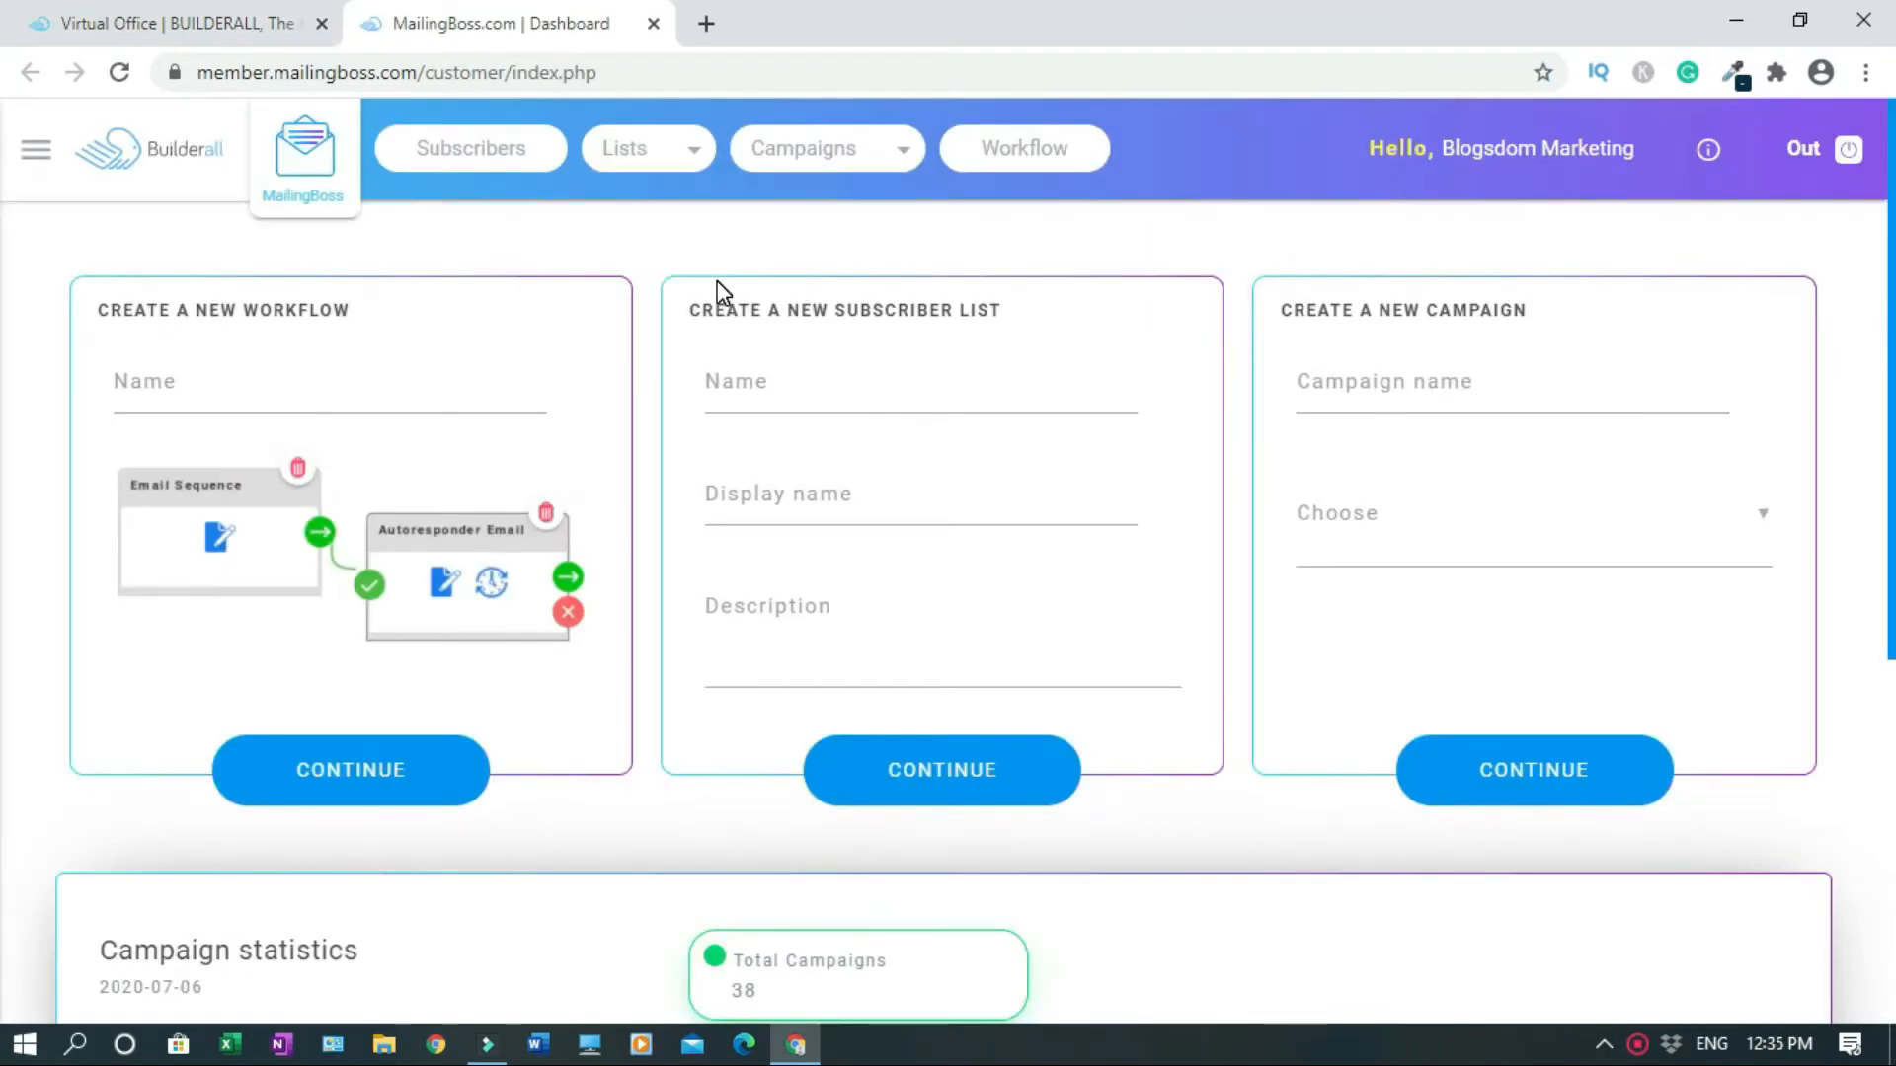
click(35, 155)
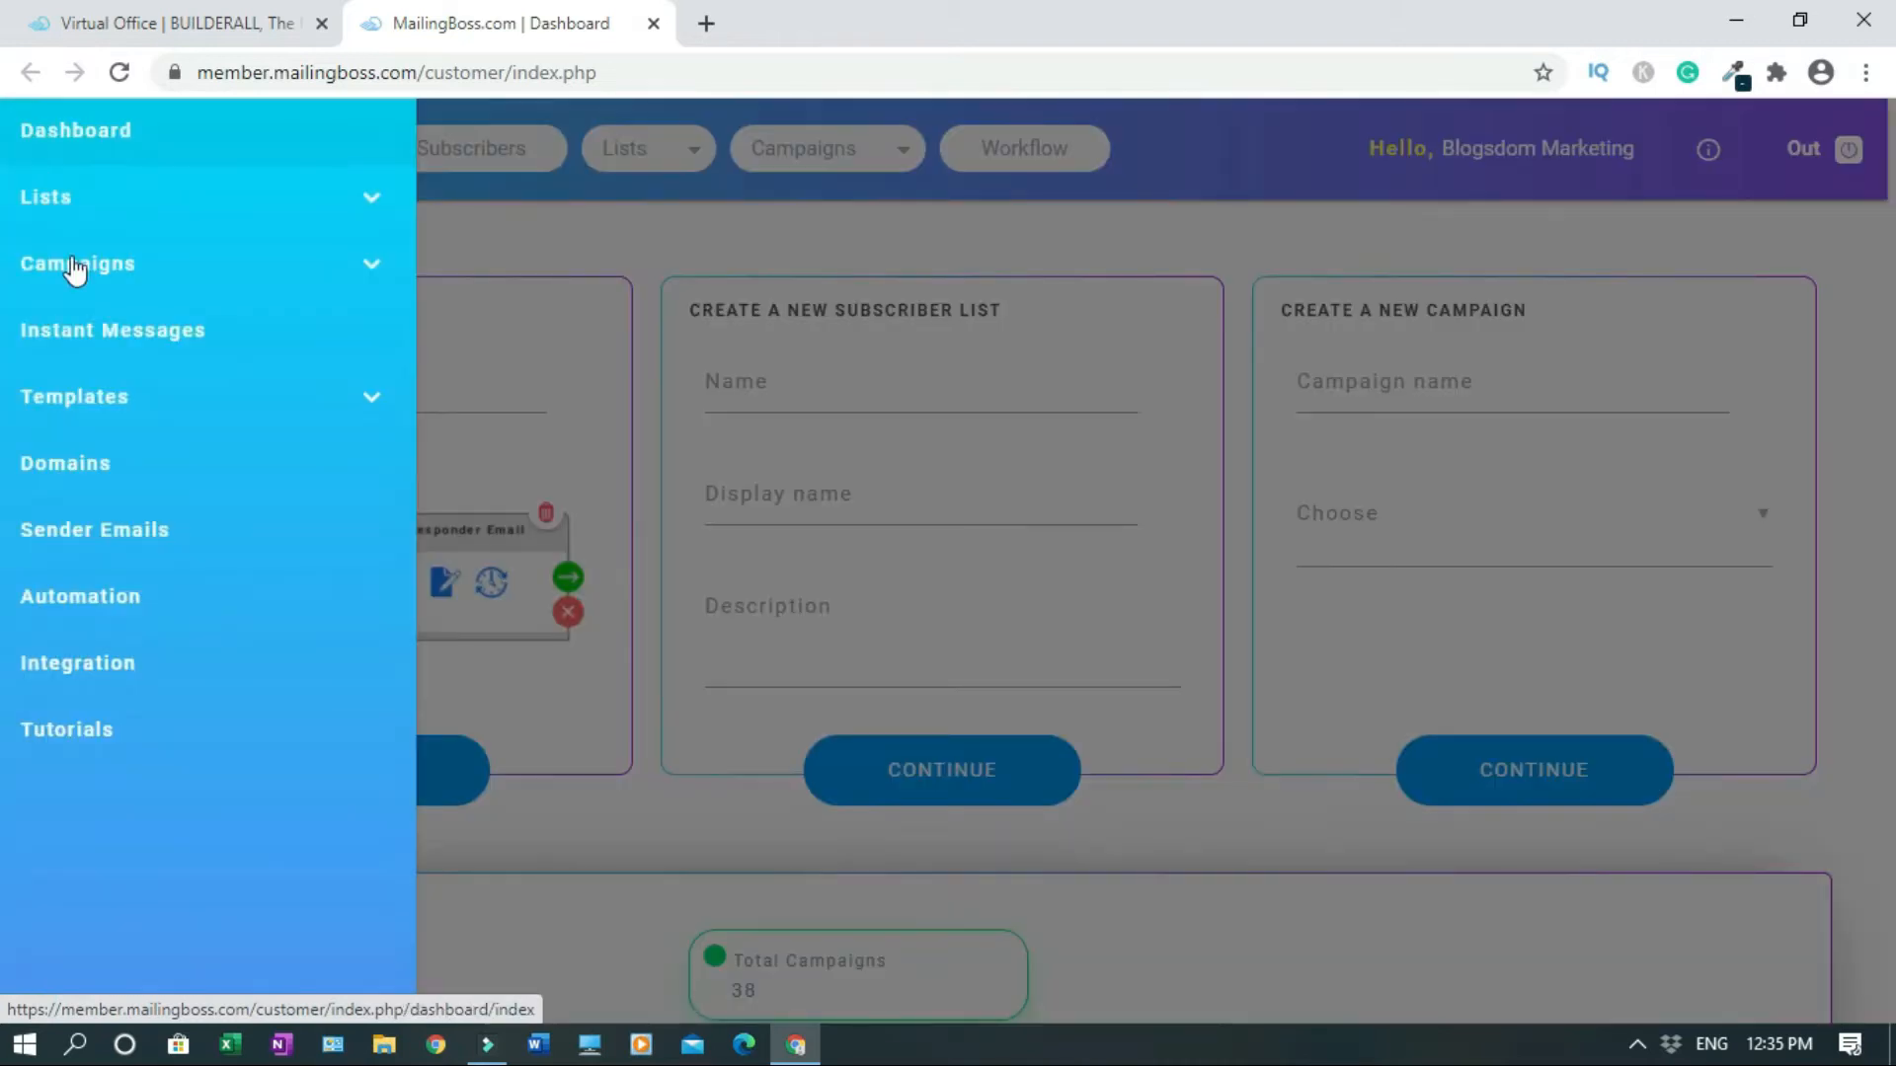
click(108, 464)
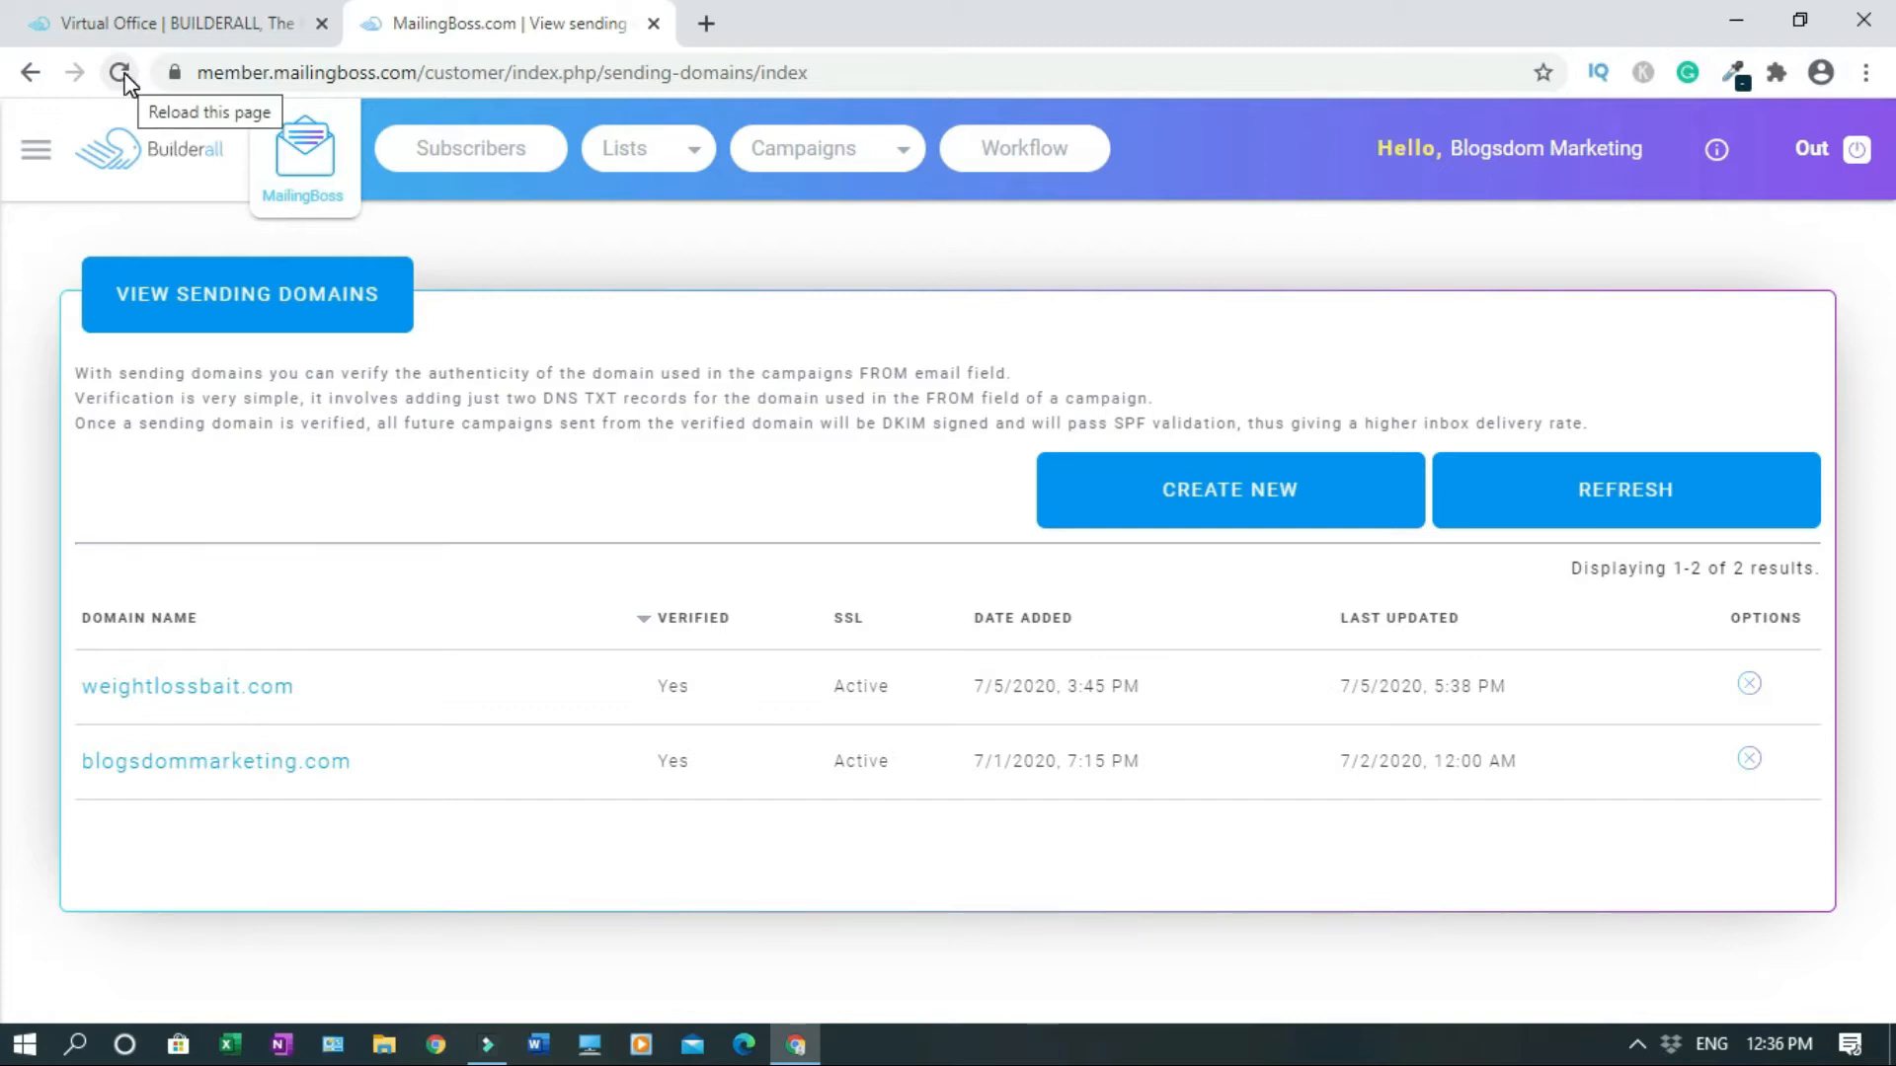
right_click(824, 485)
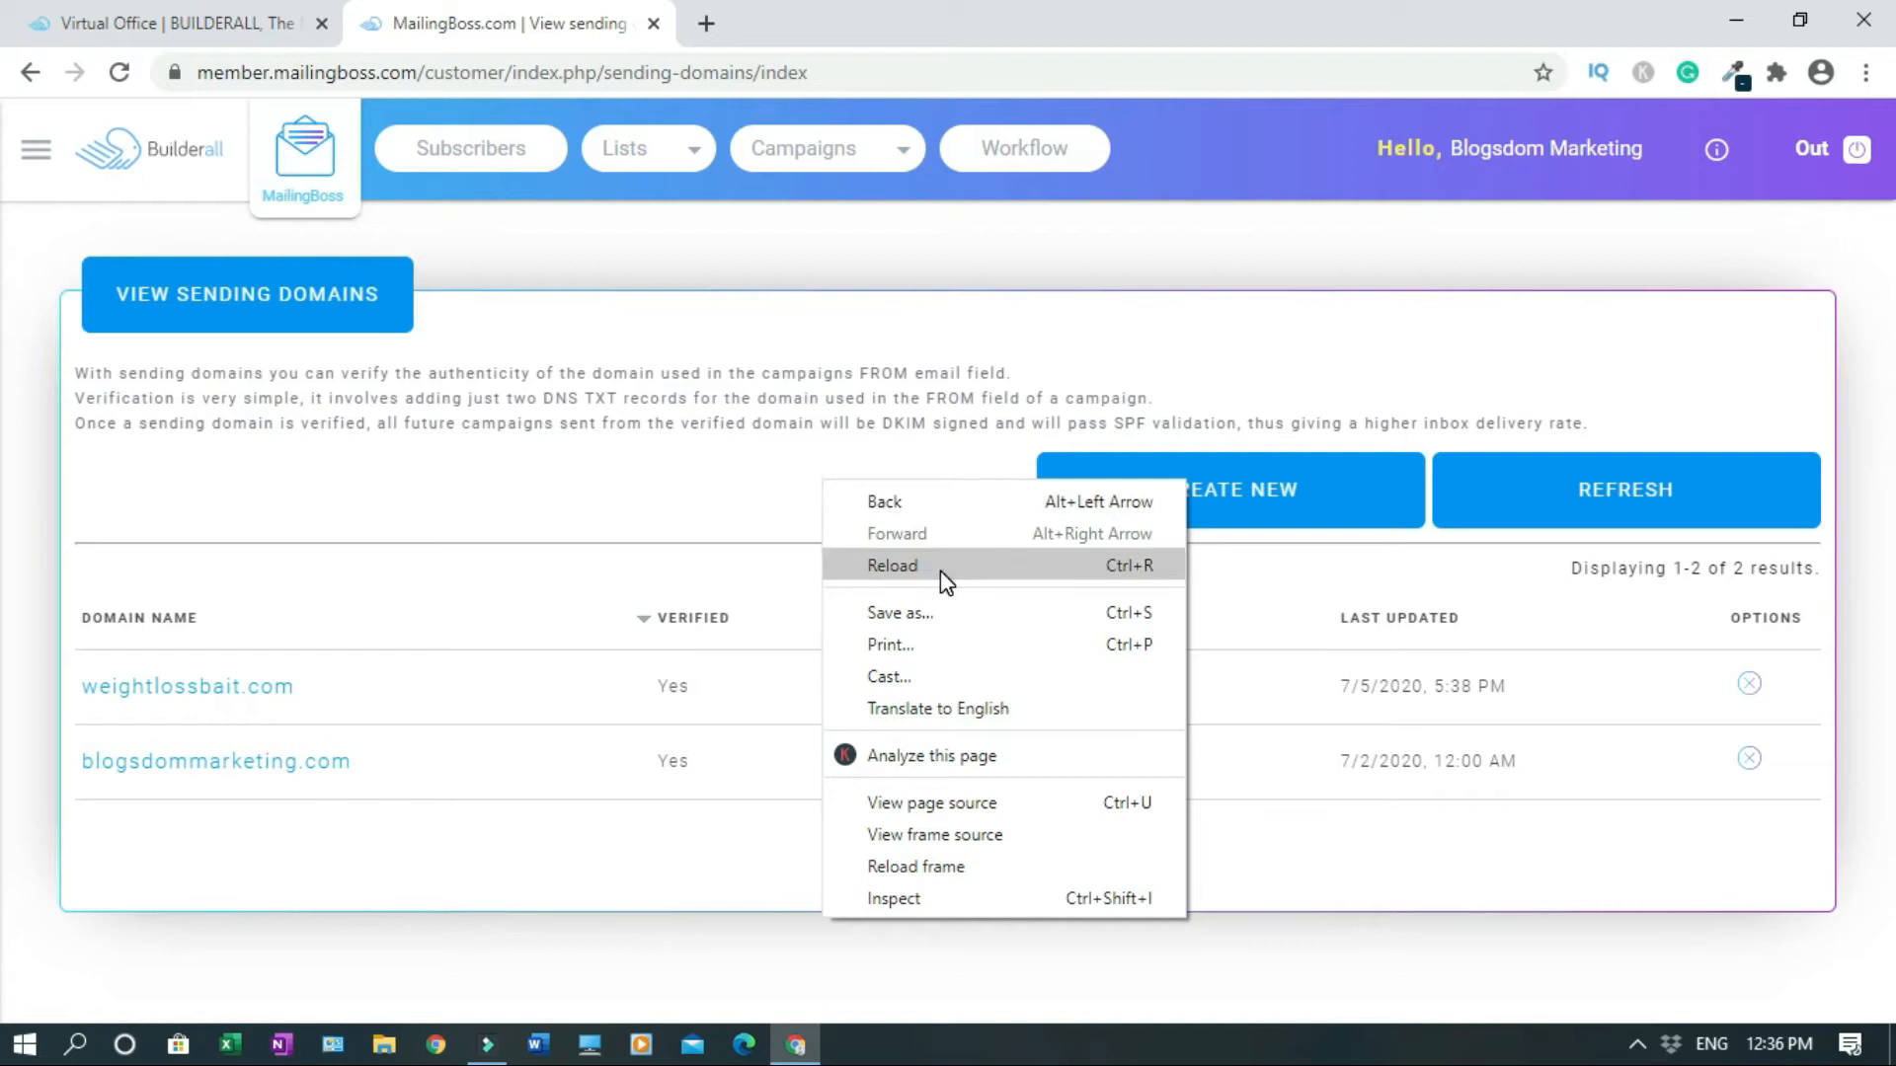
click(747, 491)
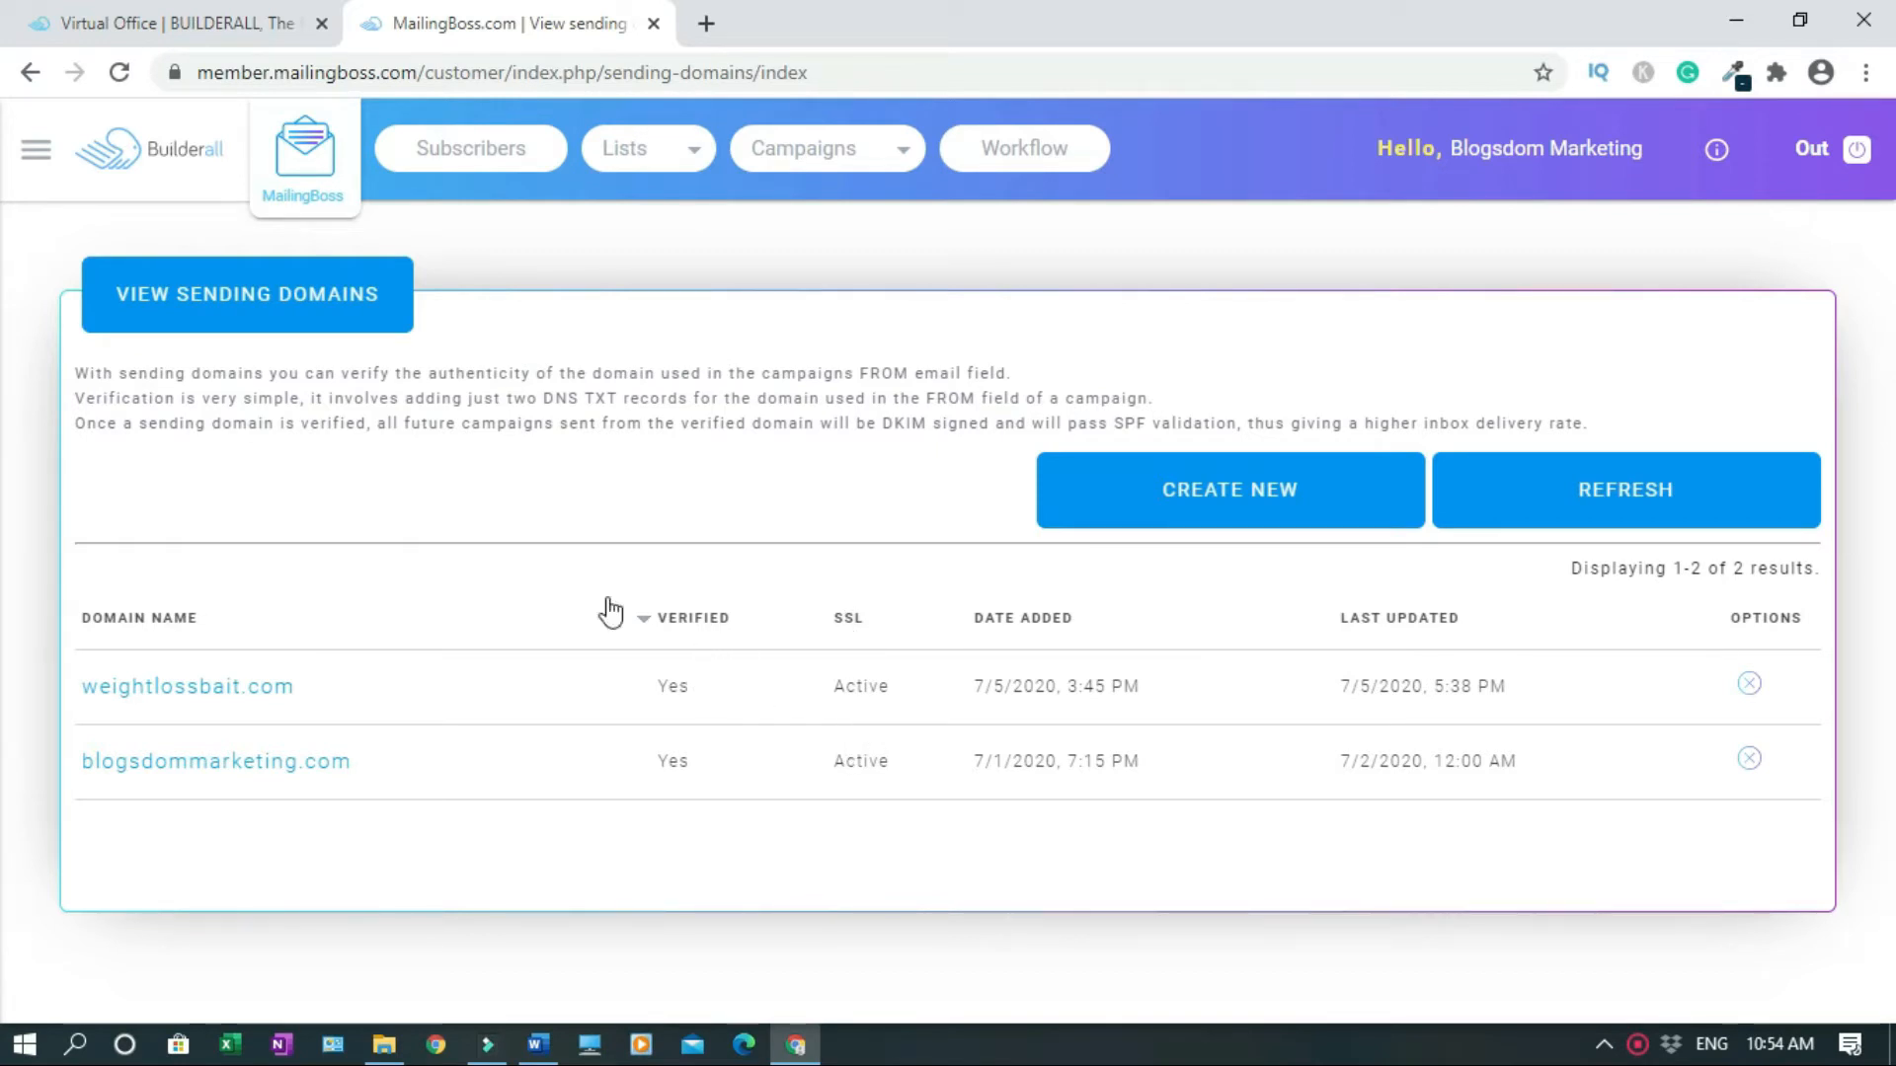
Create a sender email named weightlossbait.com using the new weightlossbait.com mailbox address, and save it.
click(36, 163)
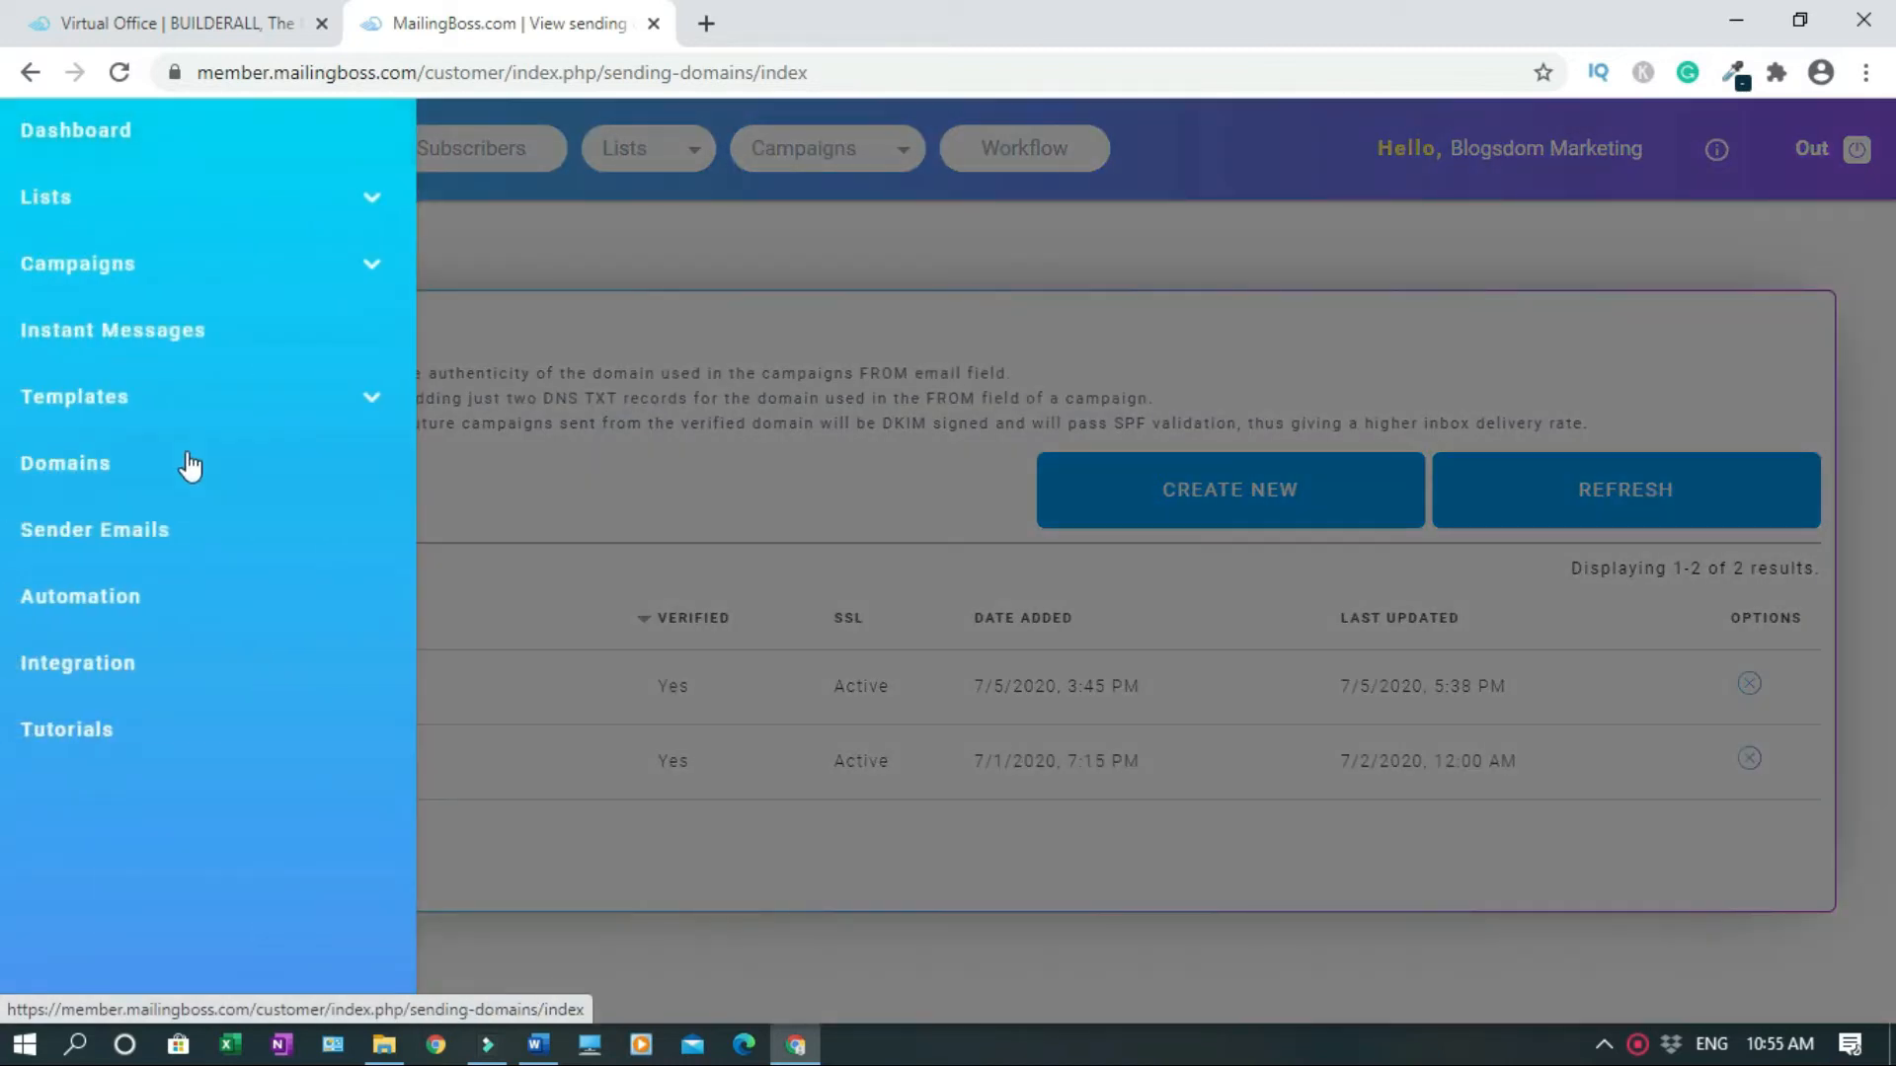
click(144, 544)
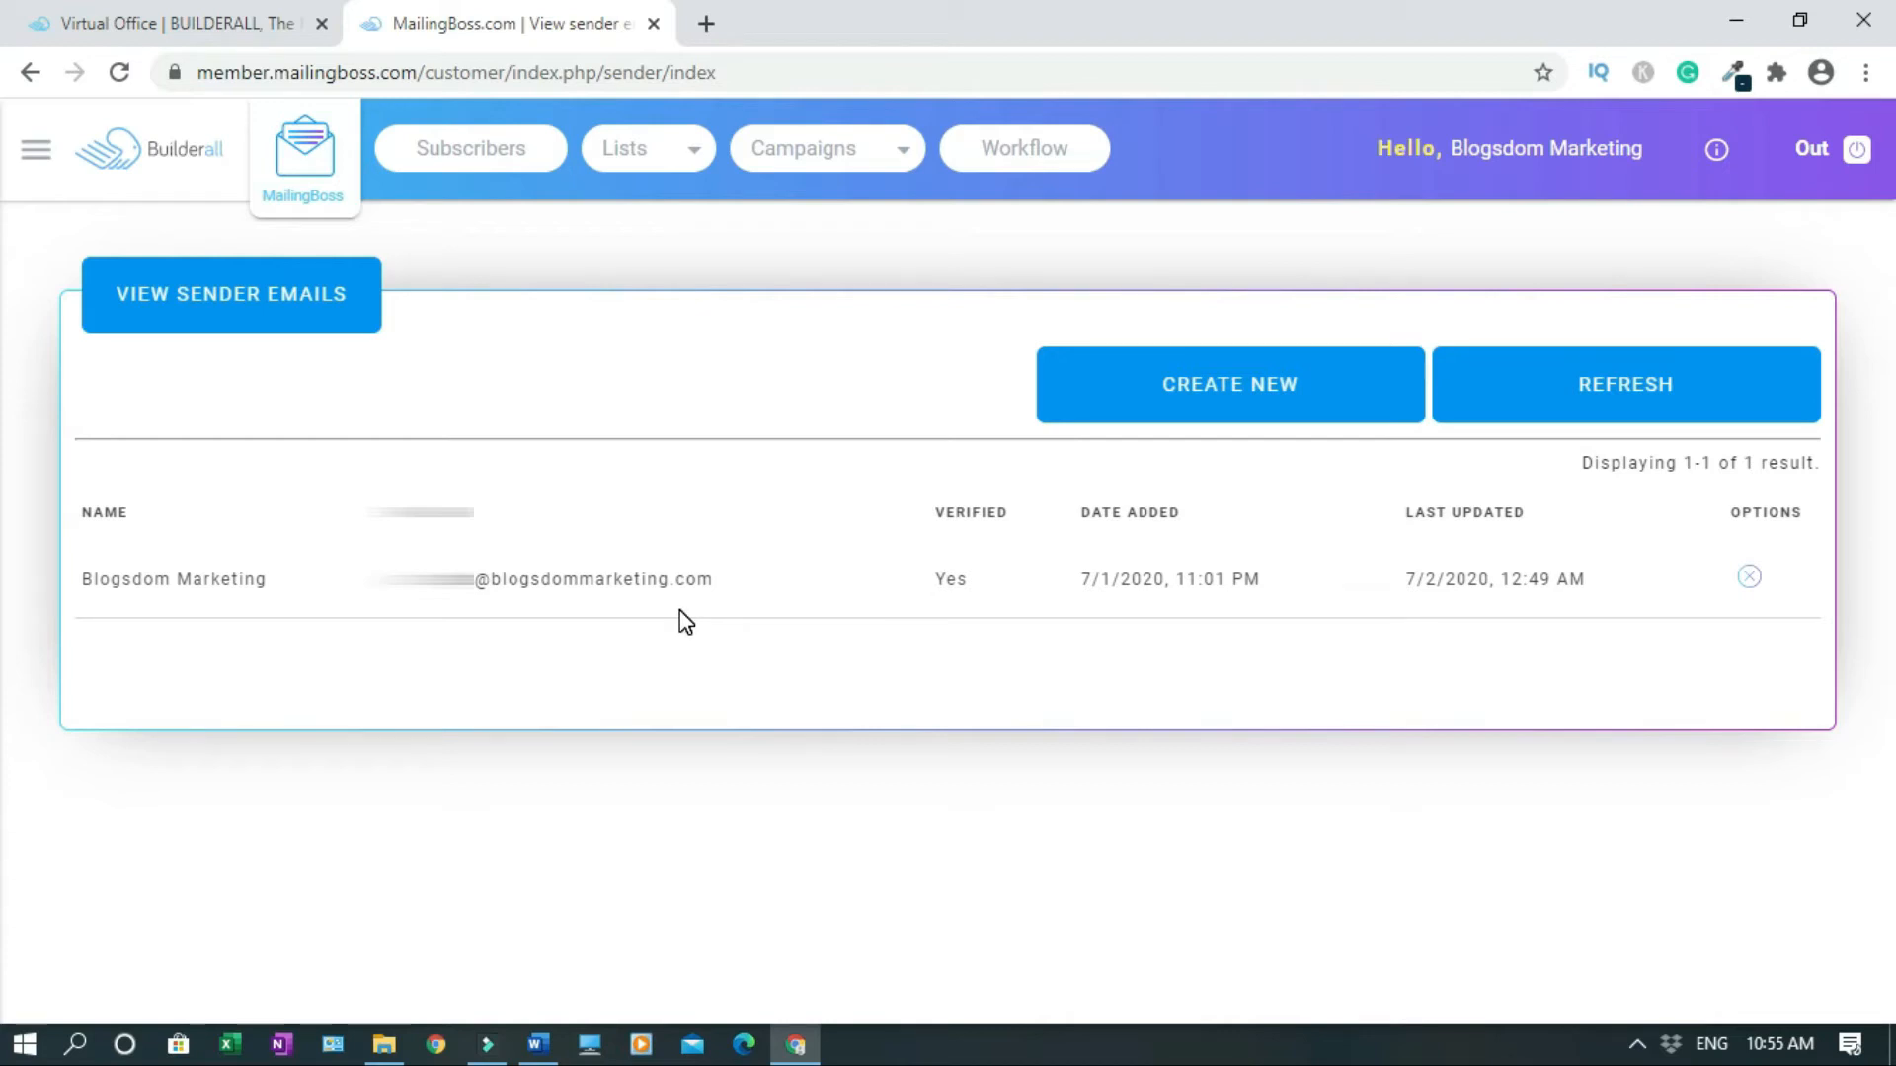
click(1185, 405)
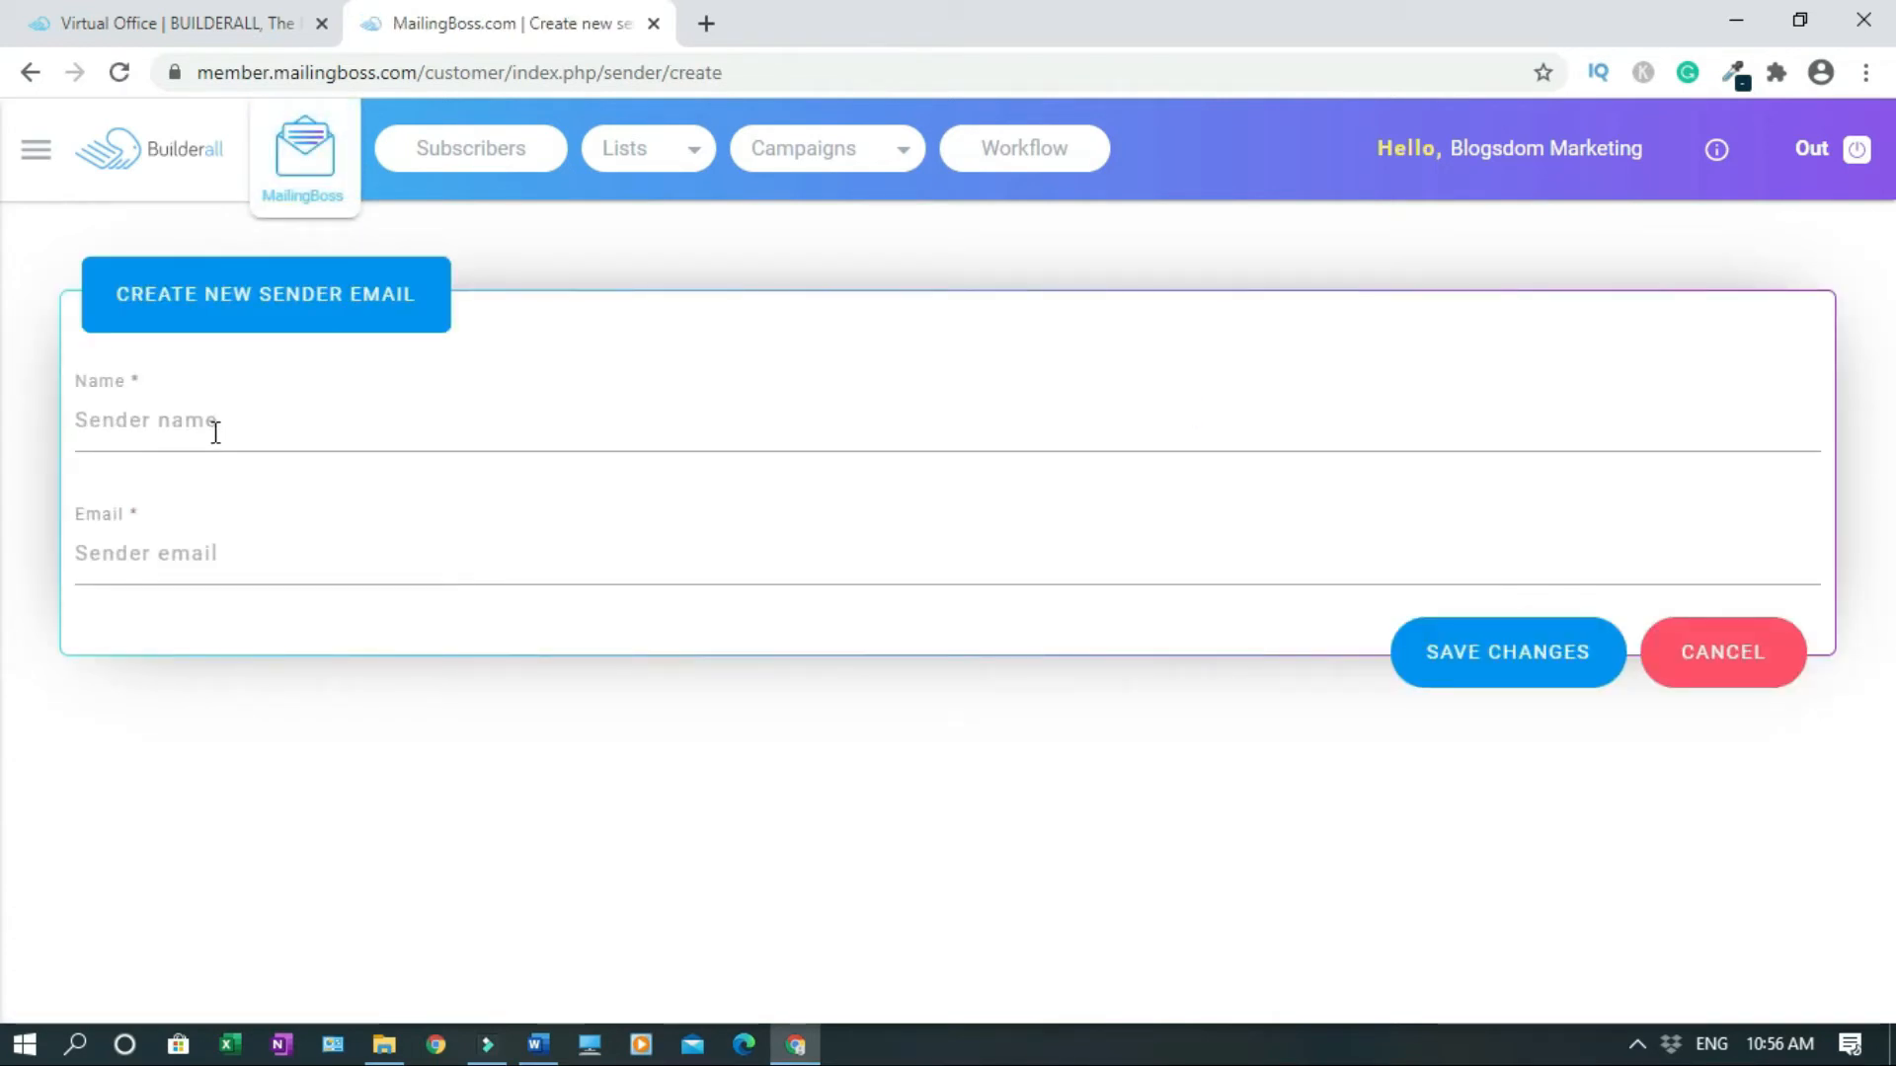
click(301, 556)
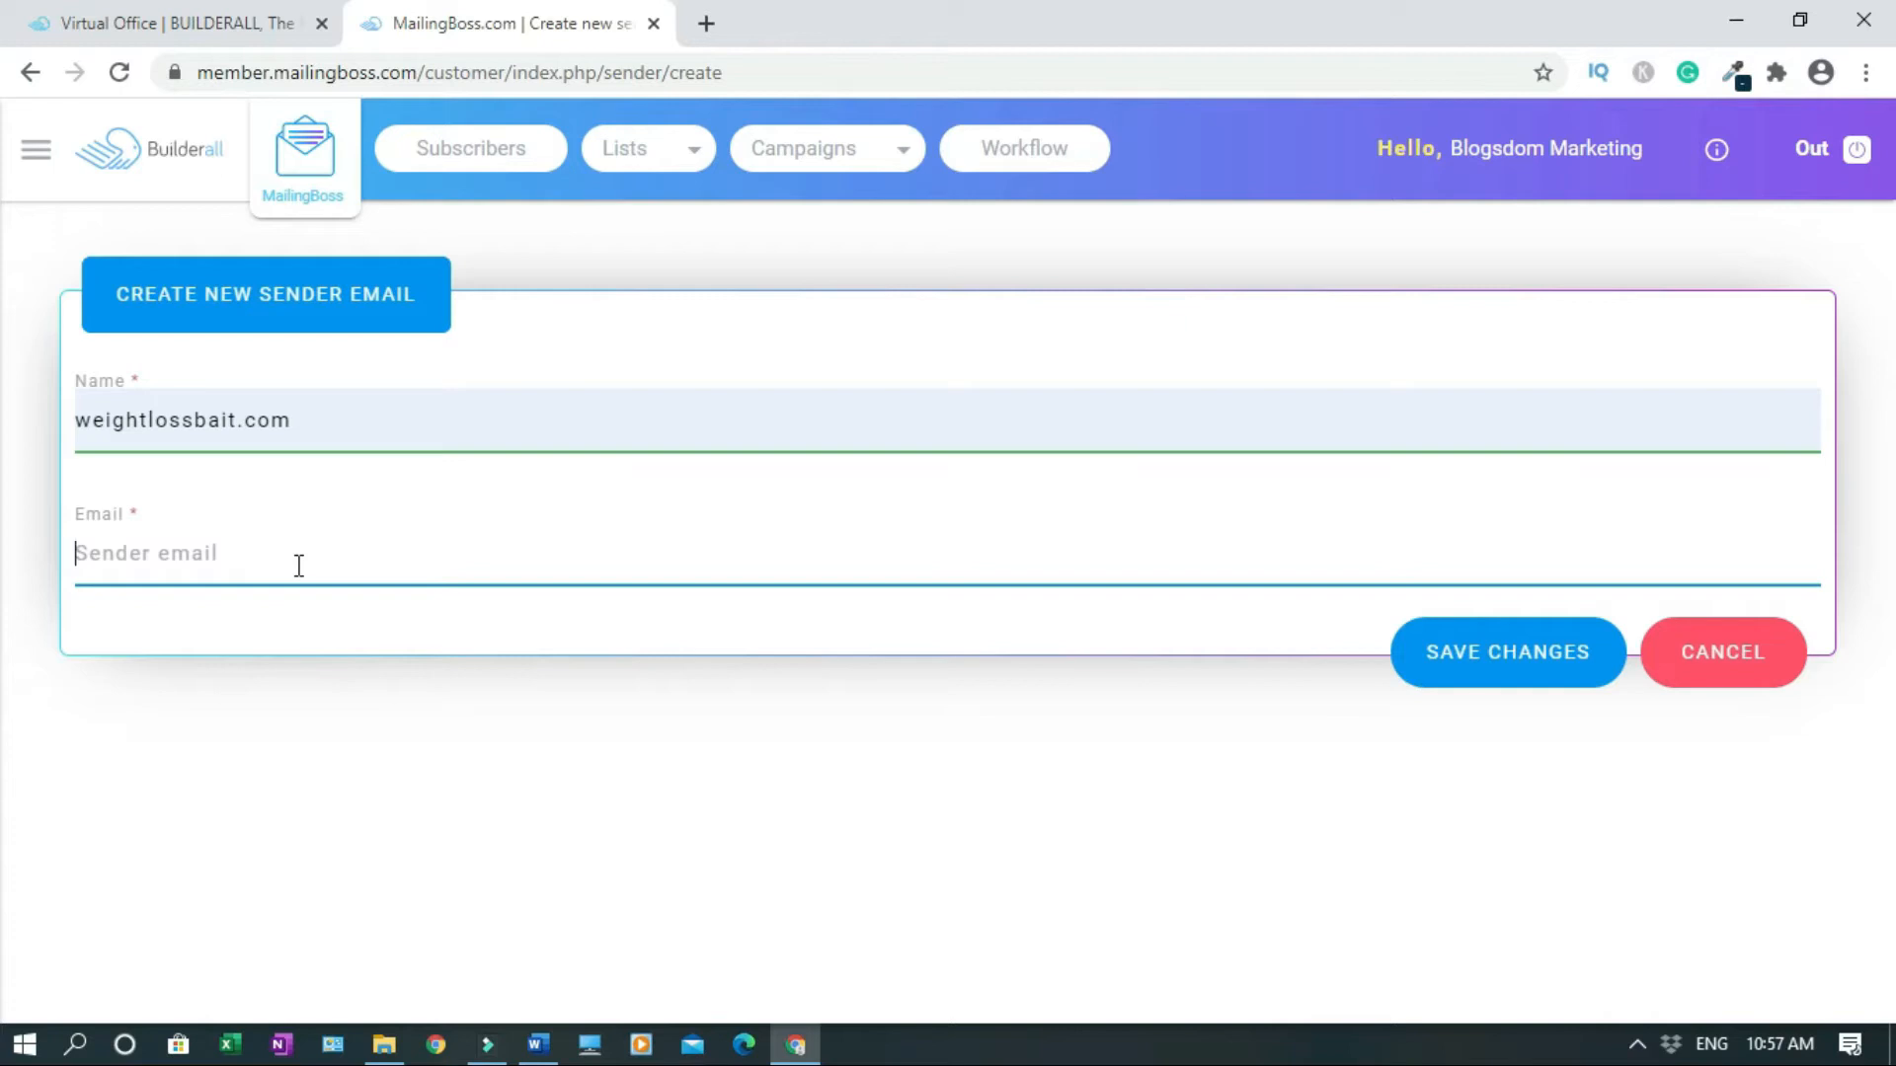
key(ctrl+v)
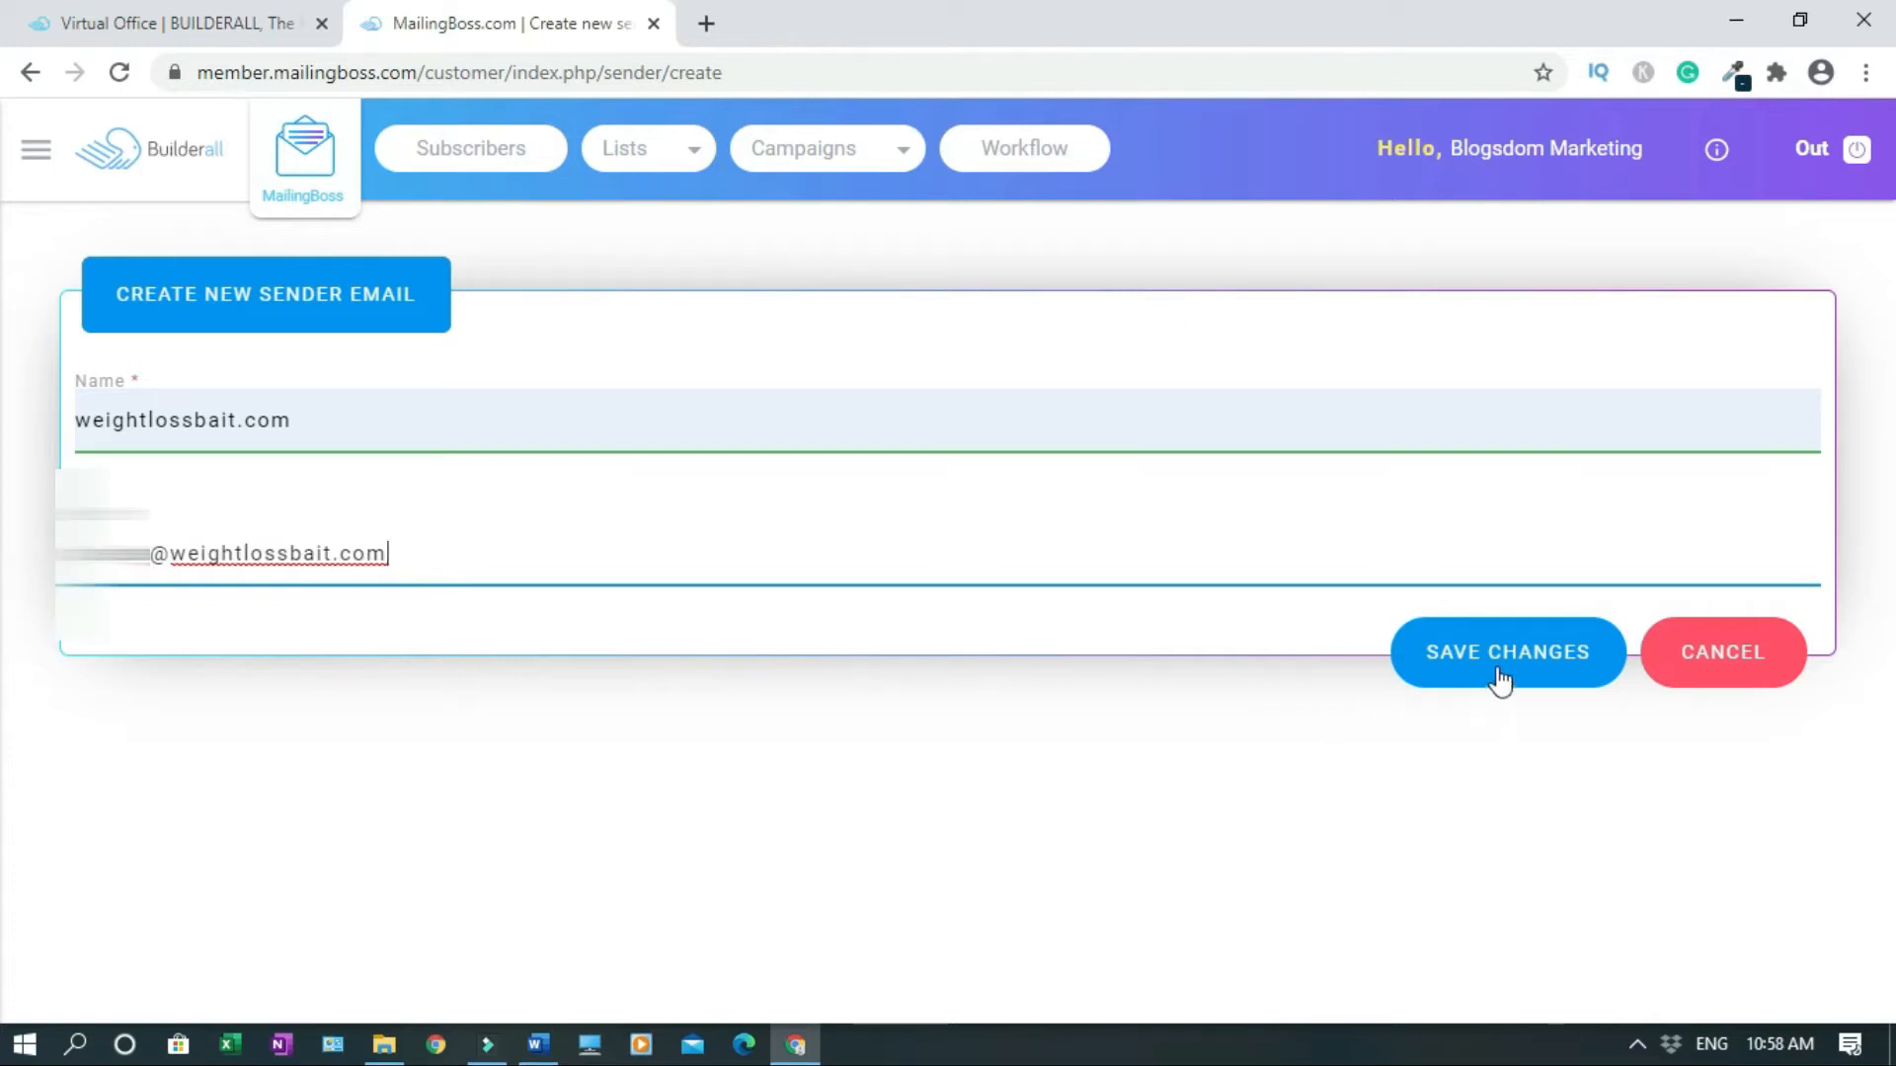
click(1520, 663)
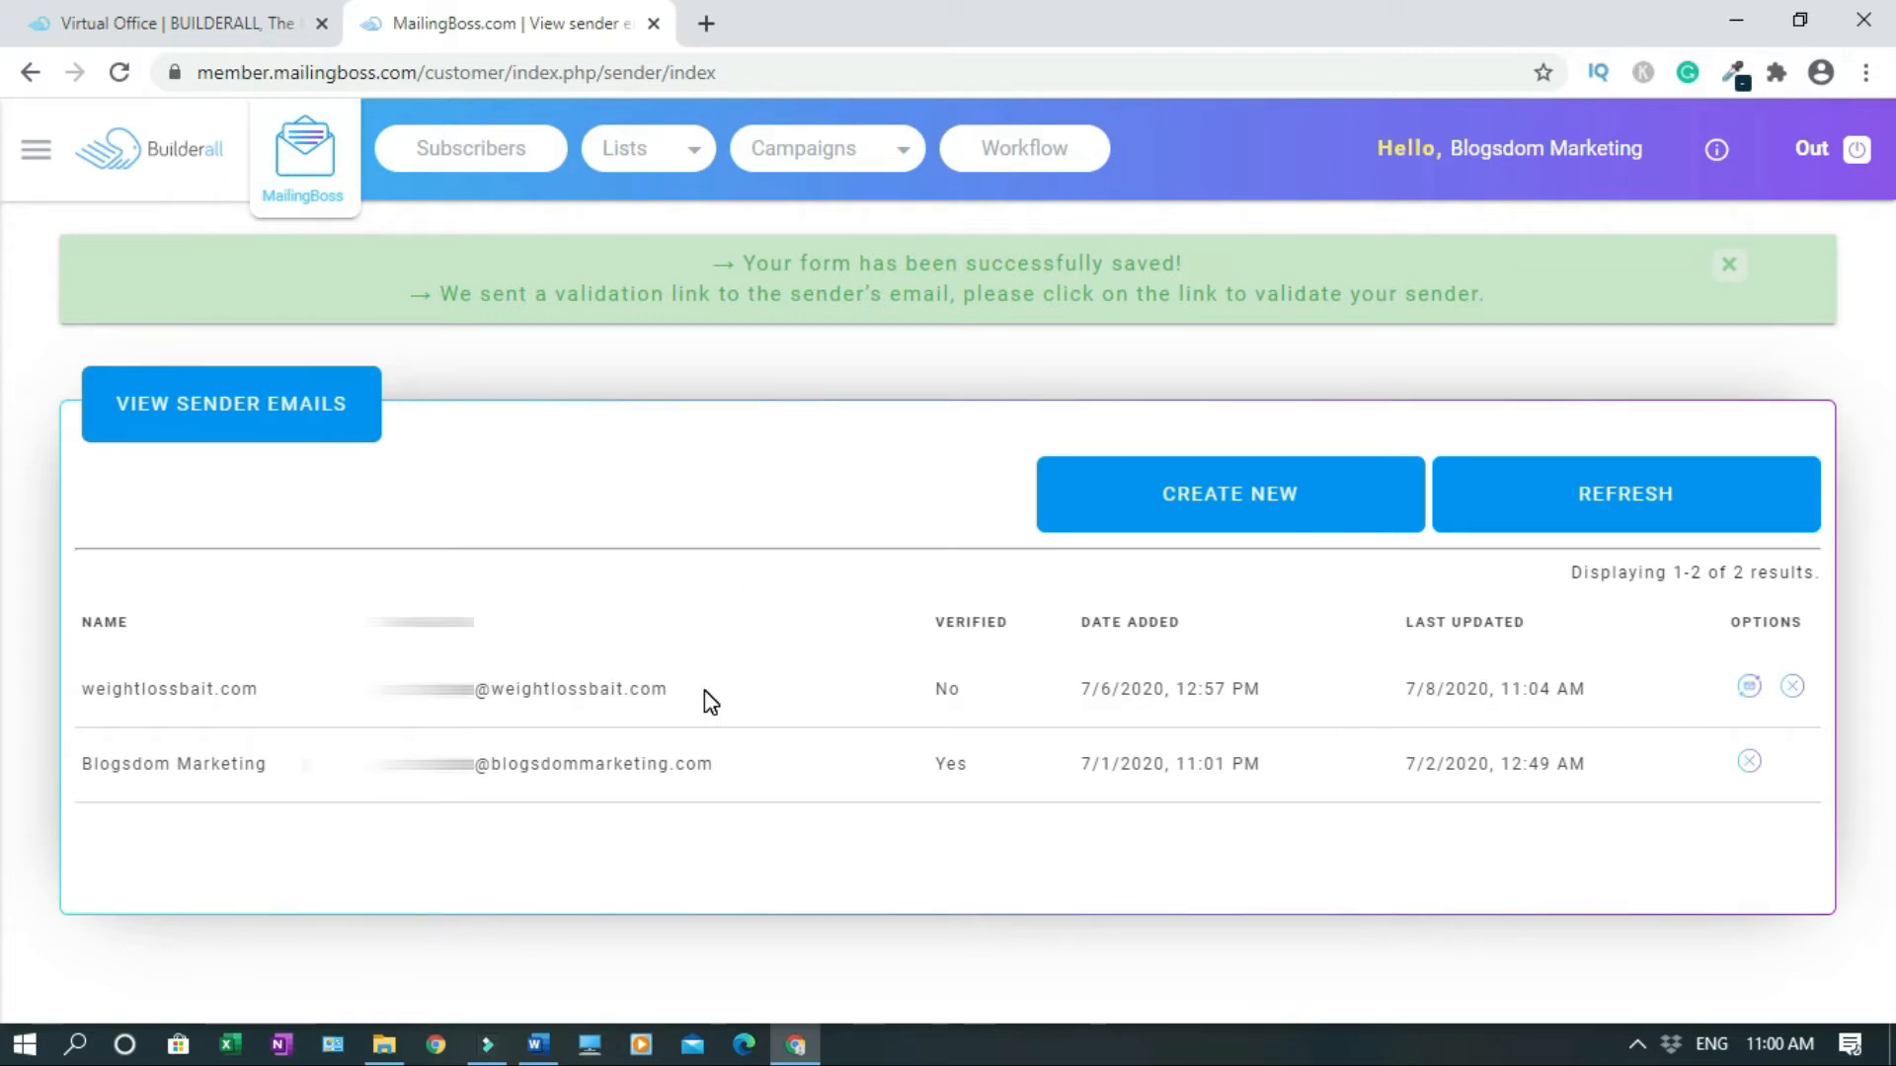
Open the RainLoop webmail at mail06.l4email.com// in a new tab and sign in with the weightlossbait.com mailbox address and password.
click(709, 18)
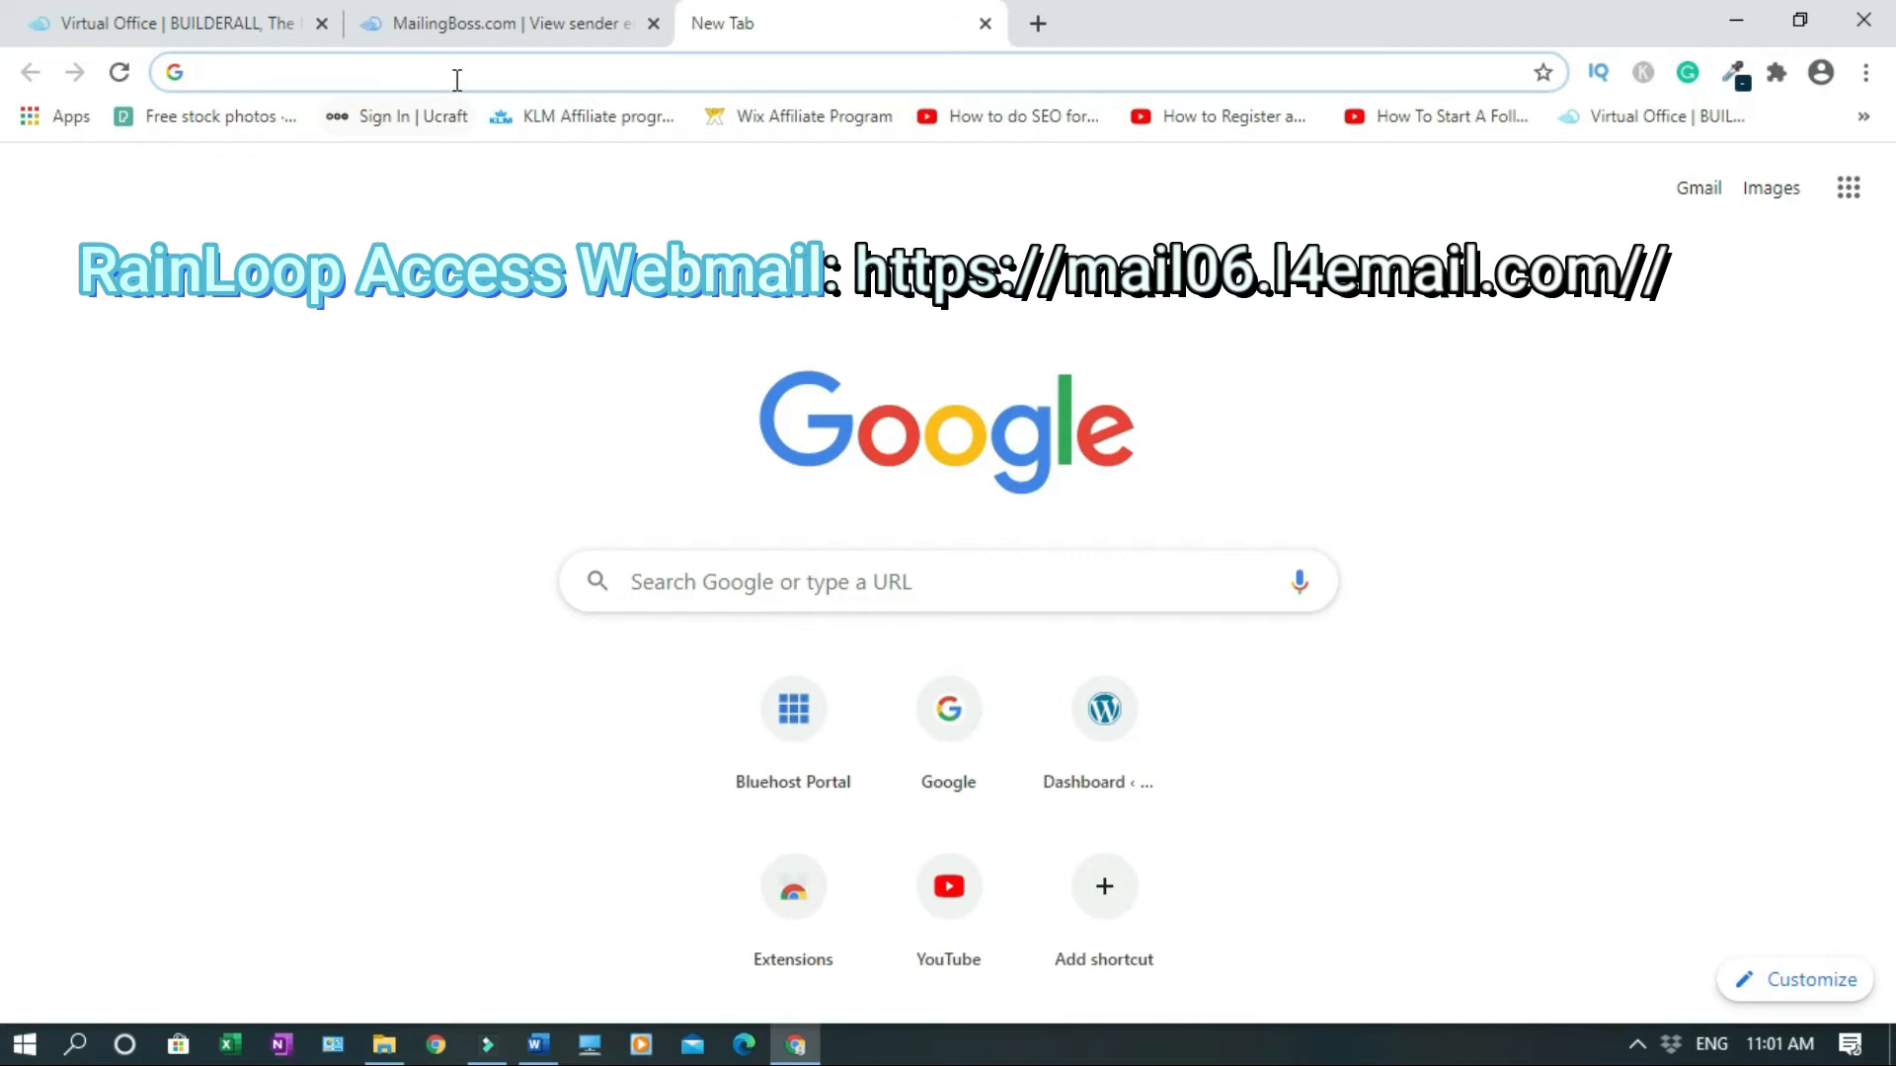
text(mail06.l4email.com//)
key(Return)
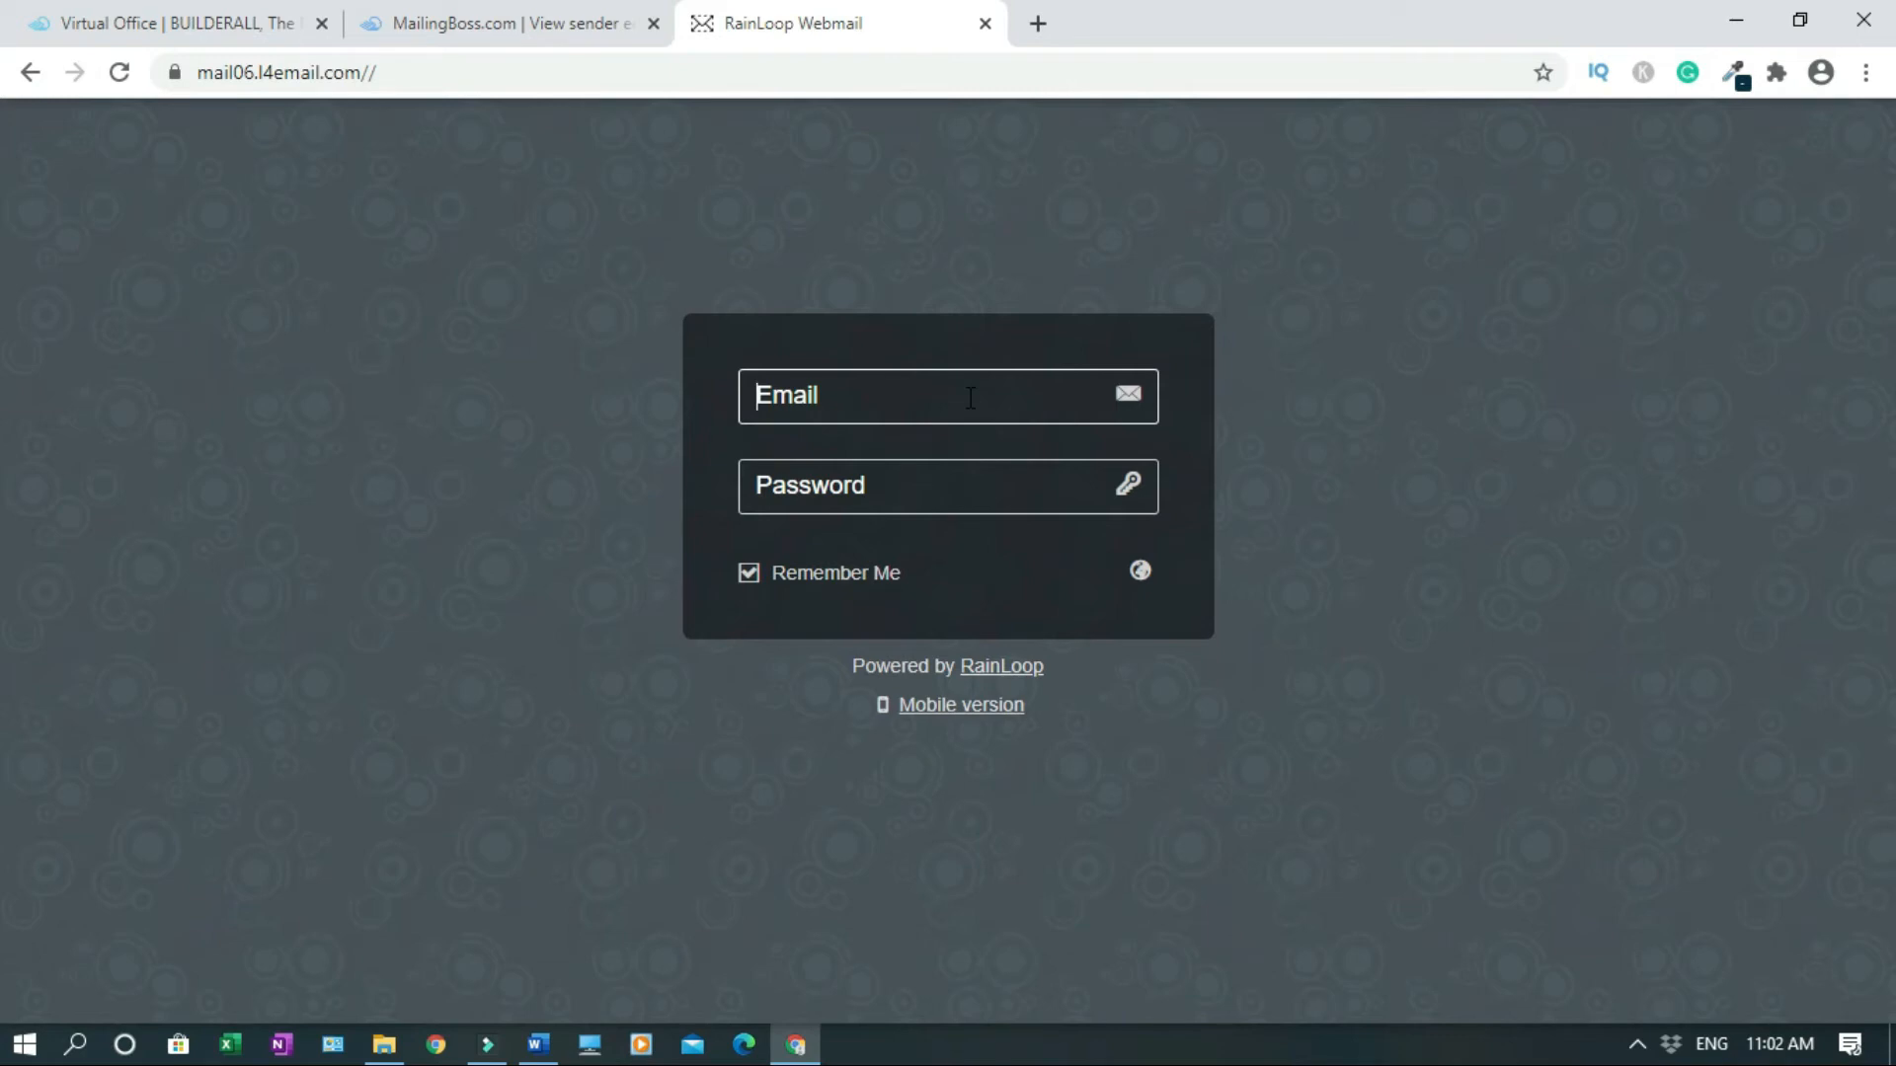
click(891, 491)
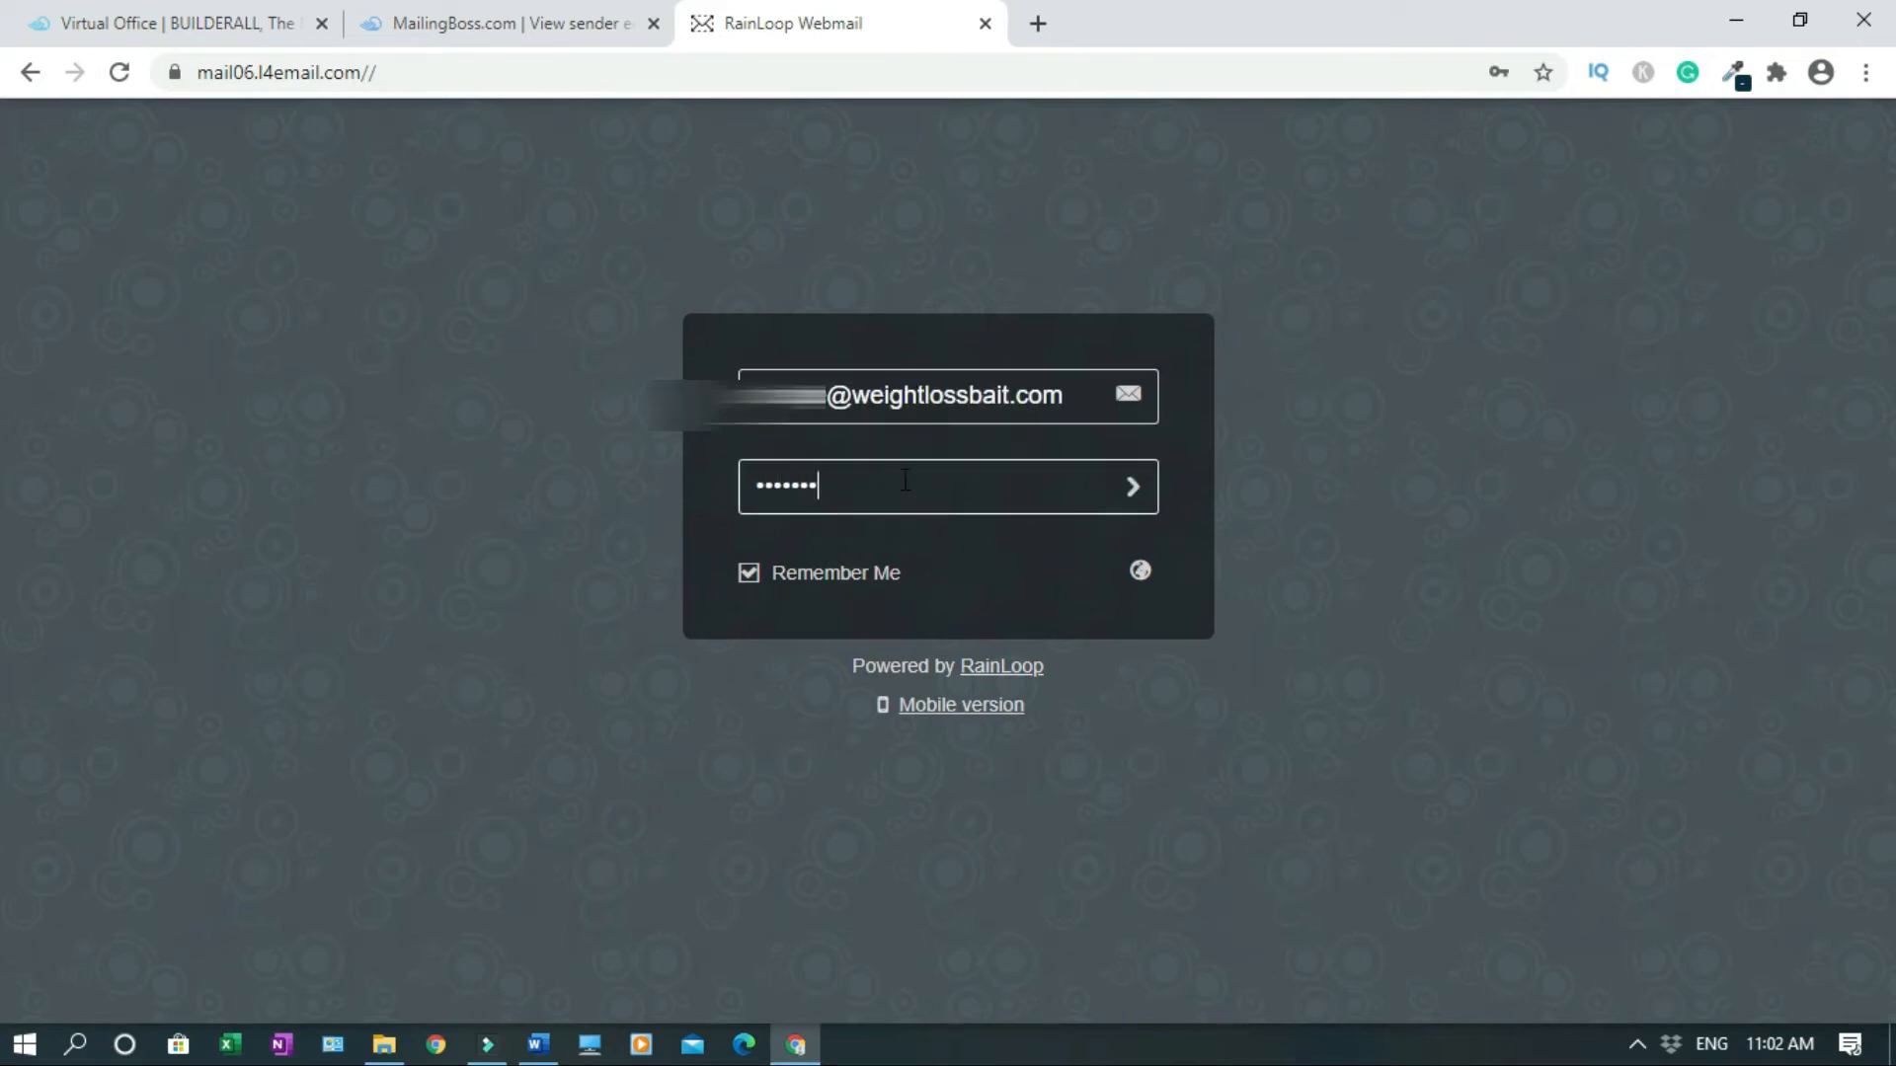
key(Return)
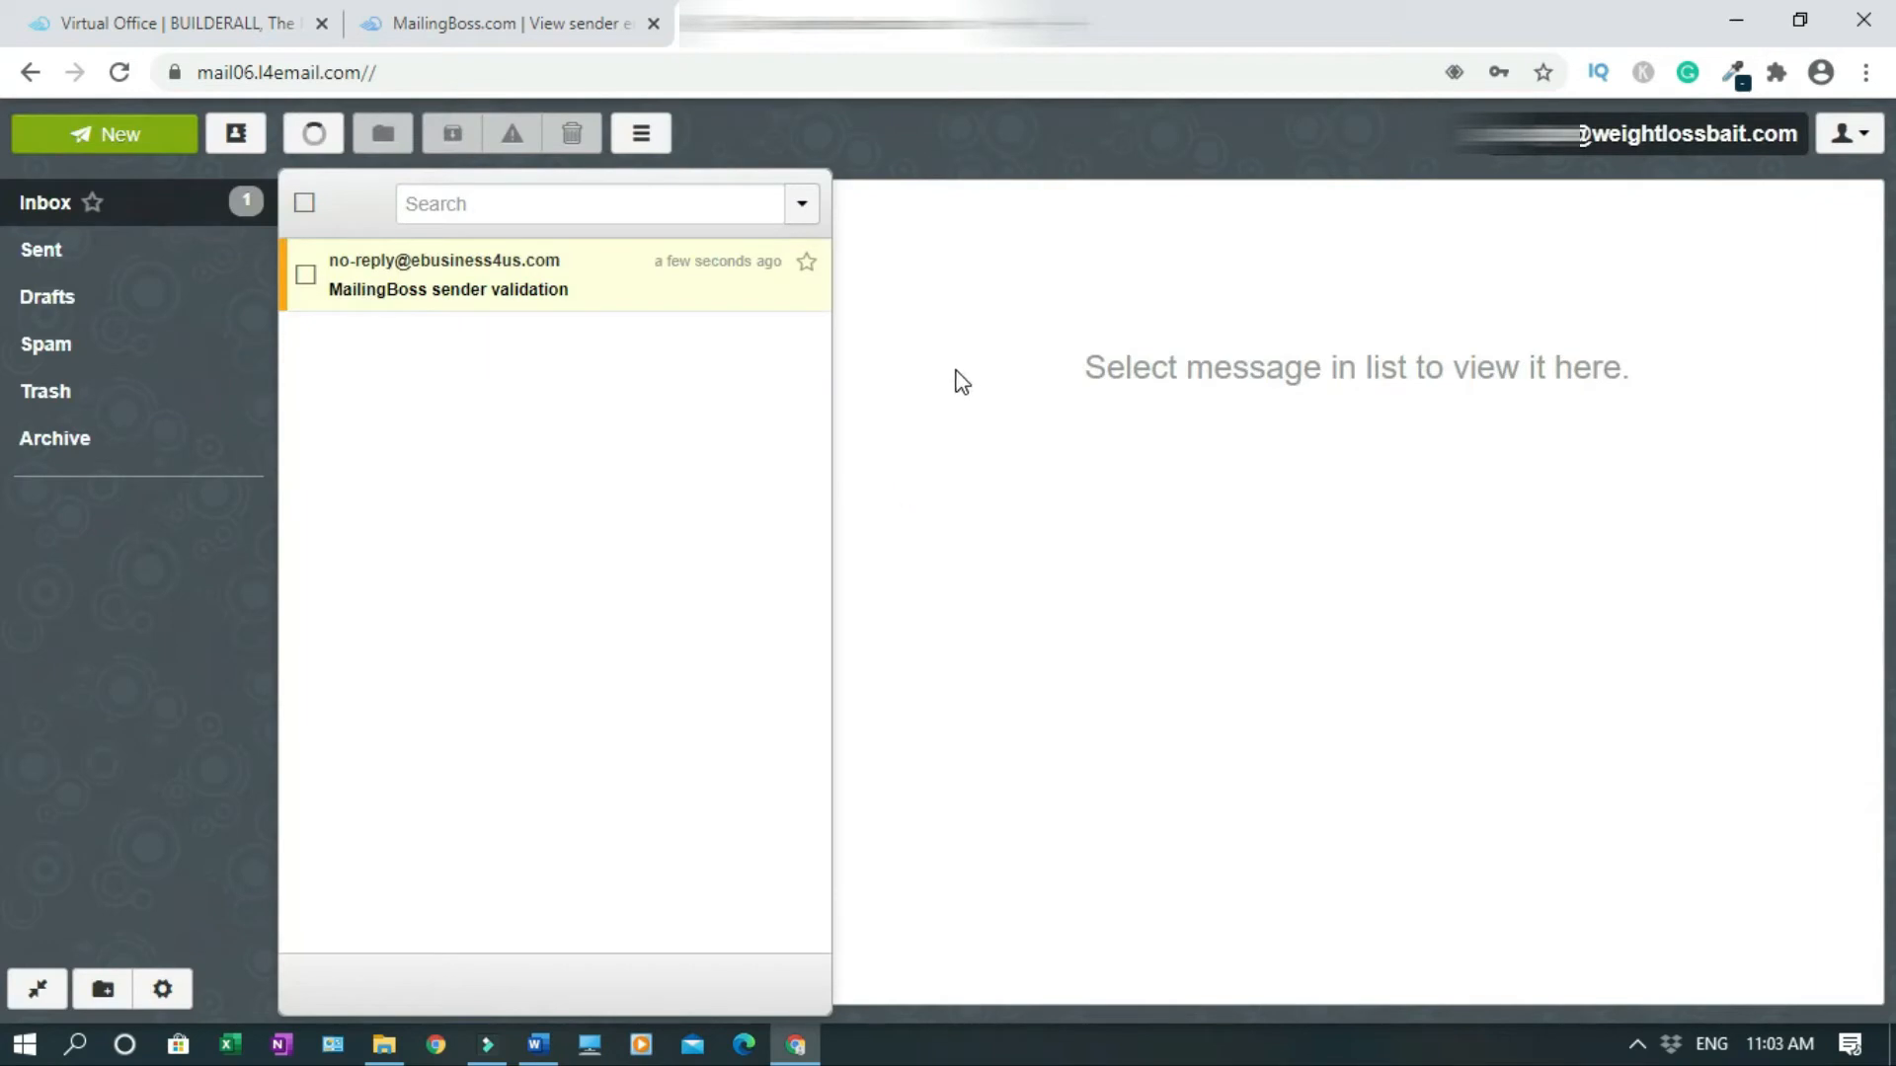
Confirm the sender through the link in the MailingBoss sender validation email, and refresh the sender emails list to check its status.
click(501, 289)
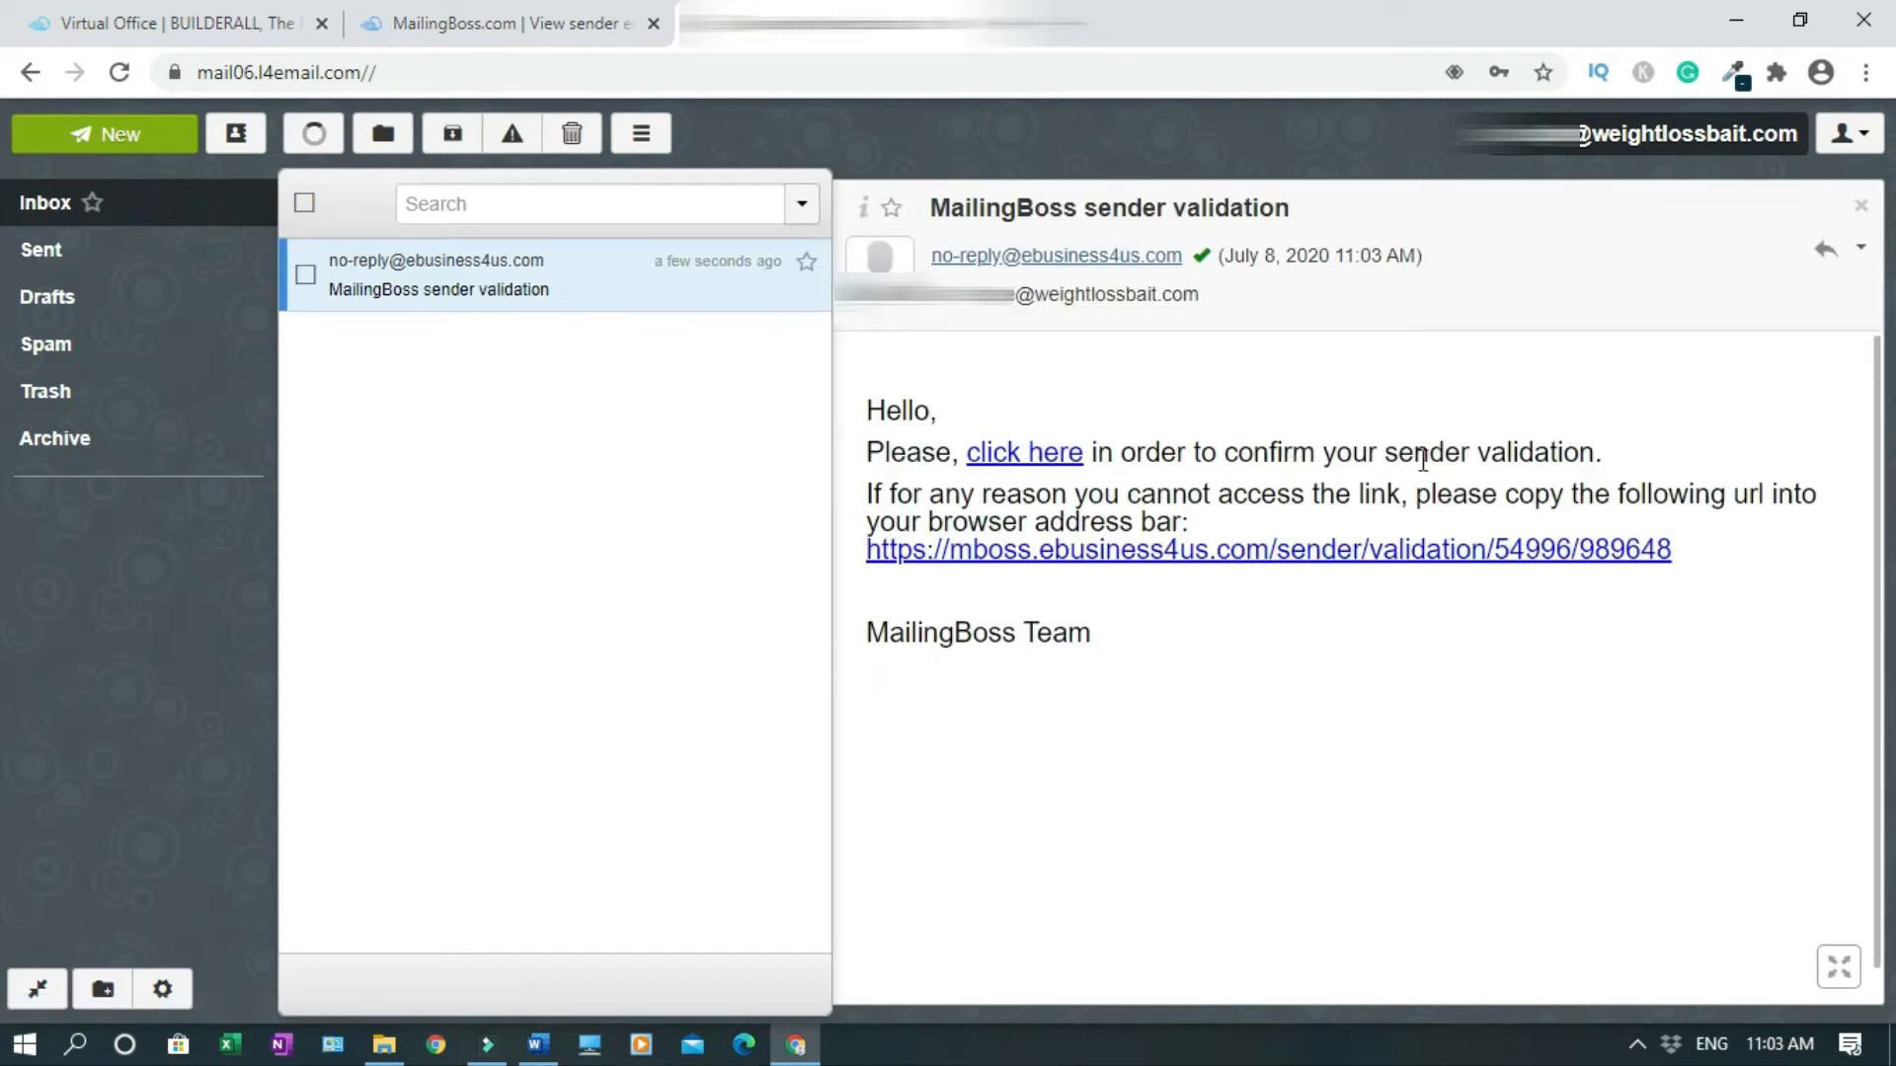
click(1019, 452)
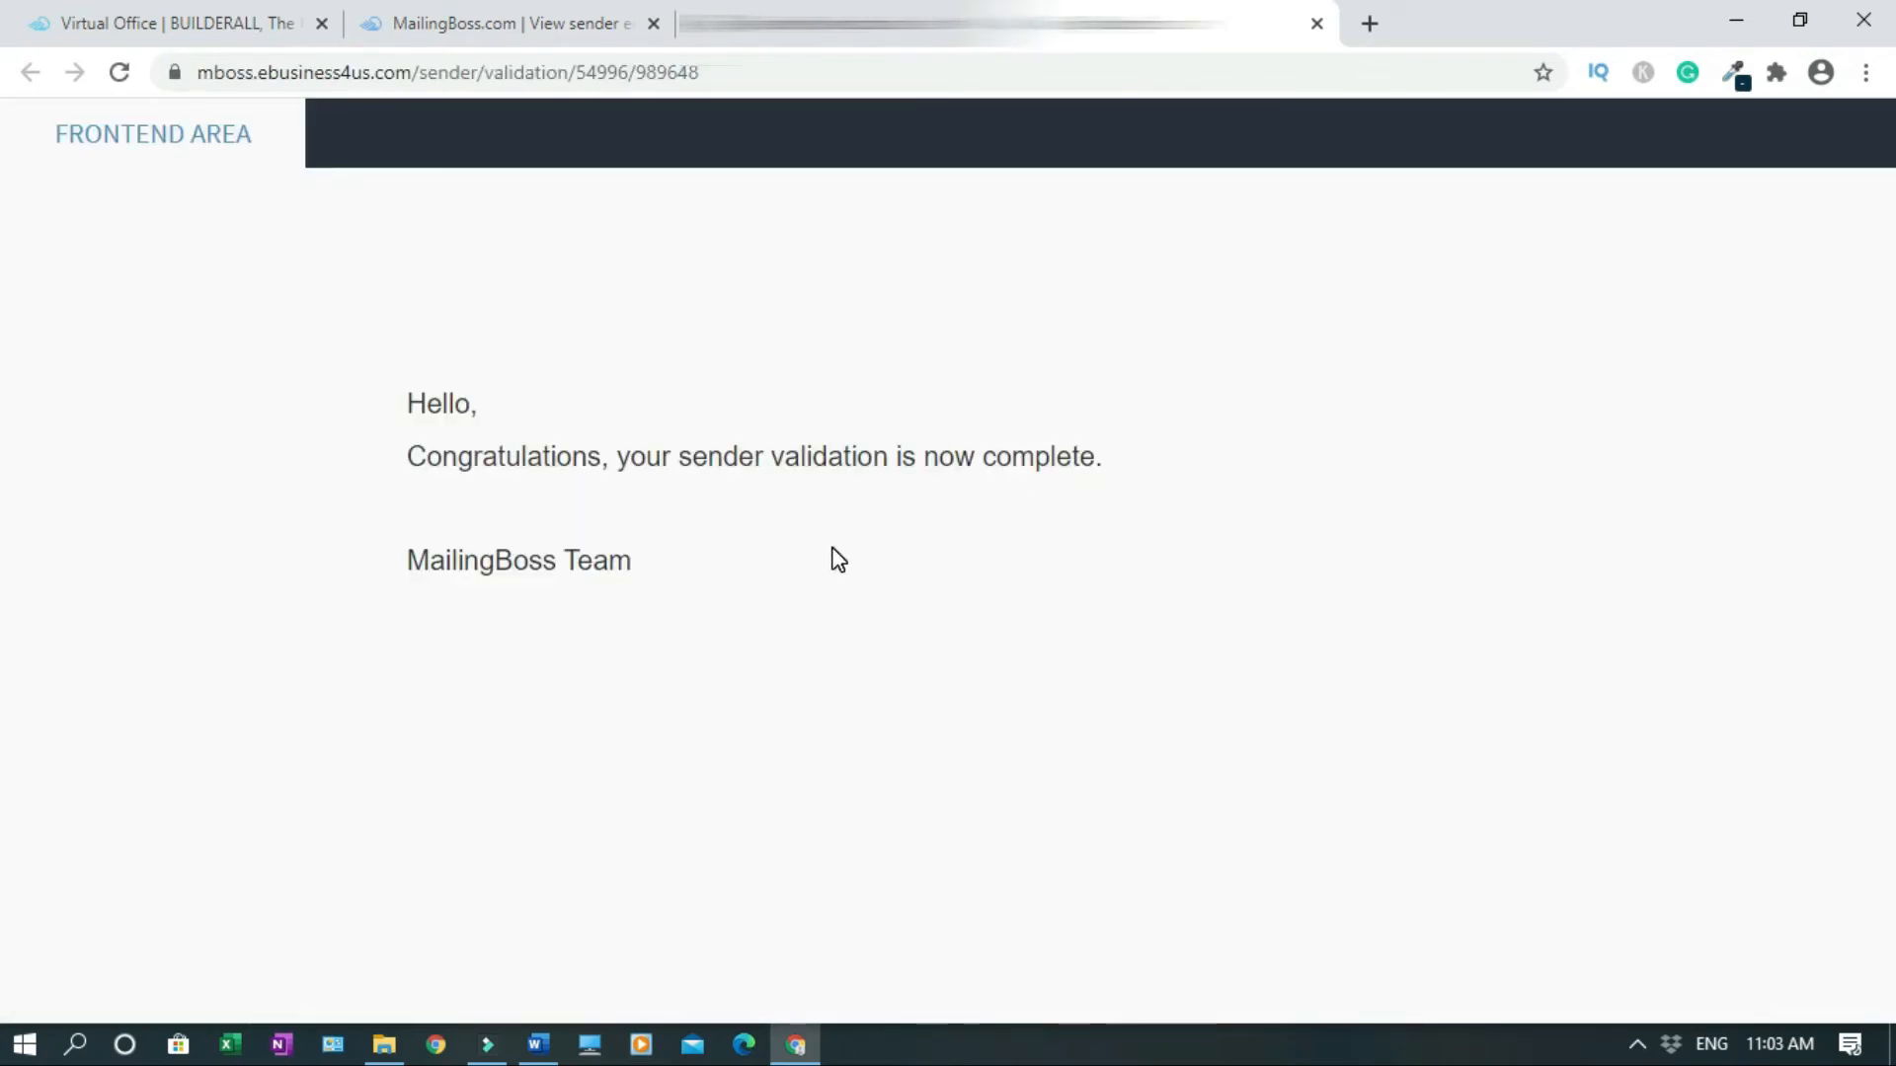
click(480, 20)
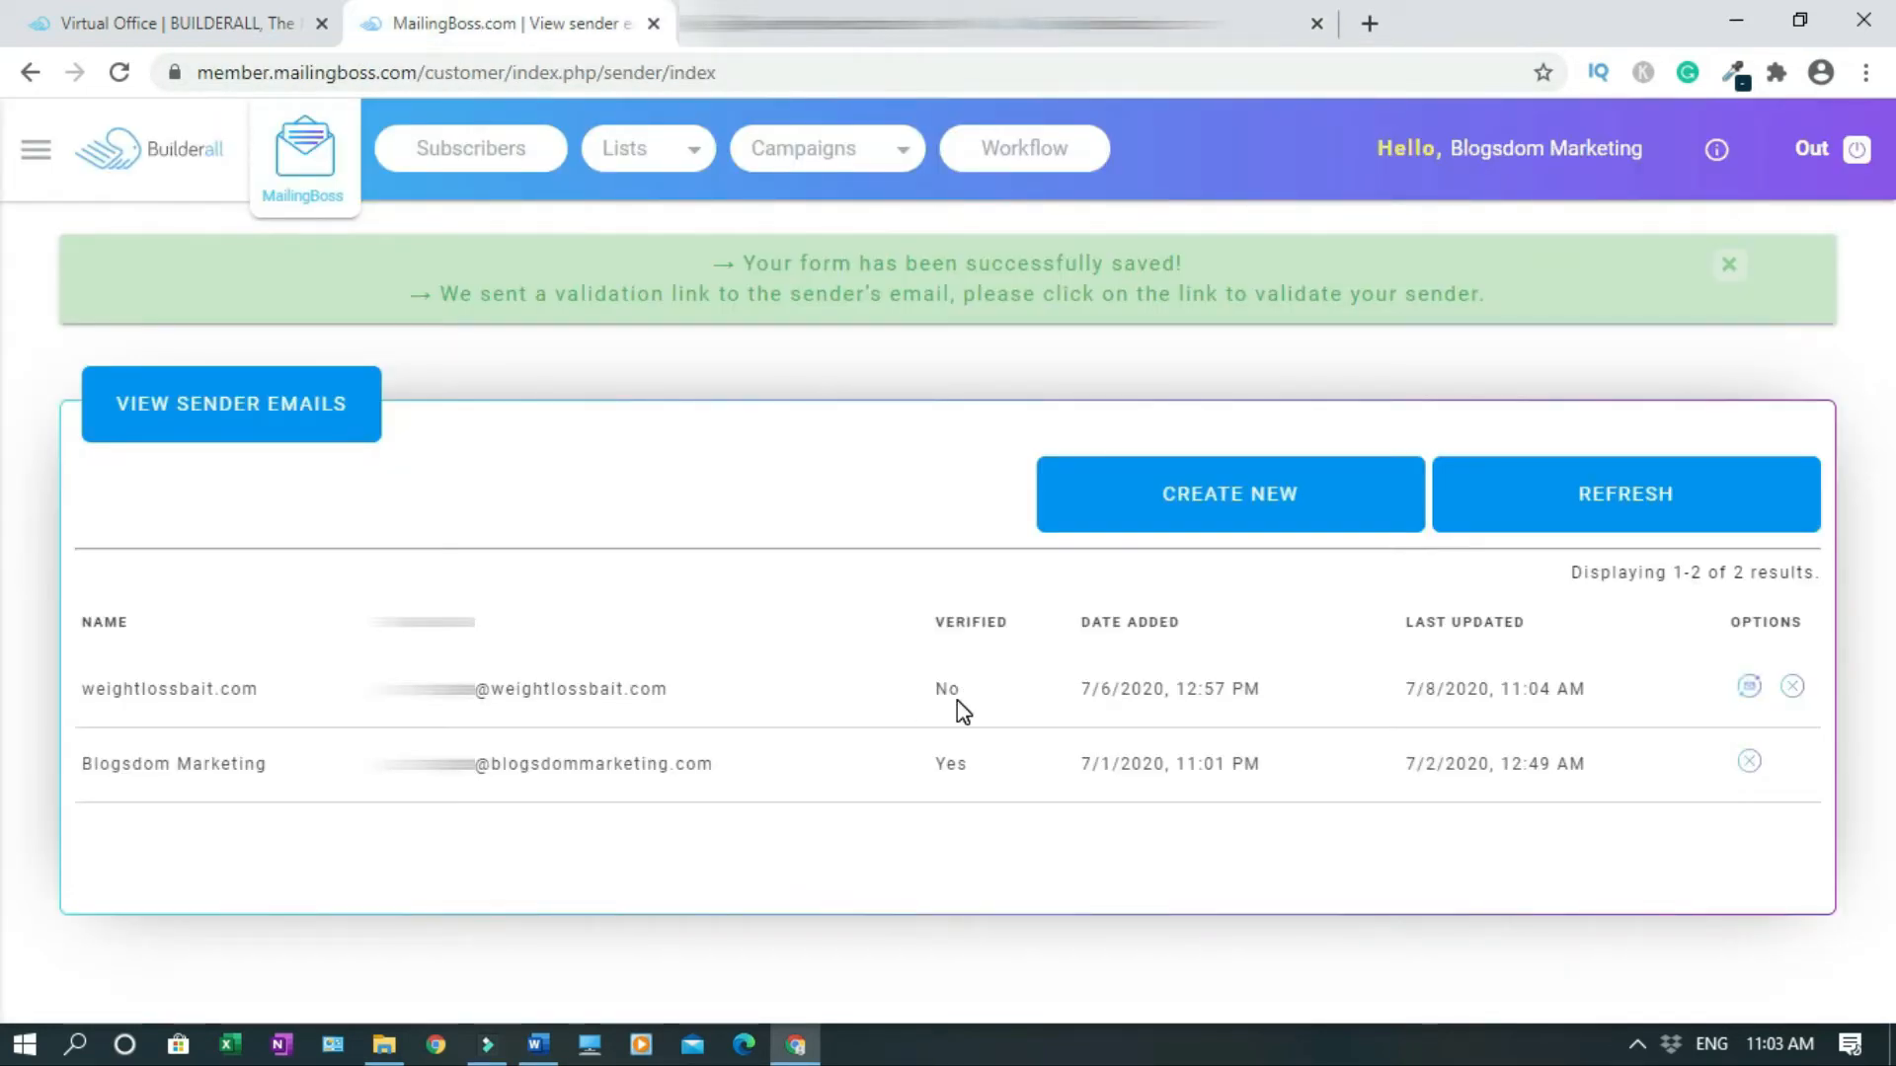
click(118, 71)
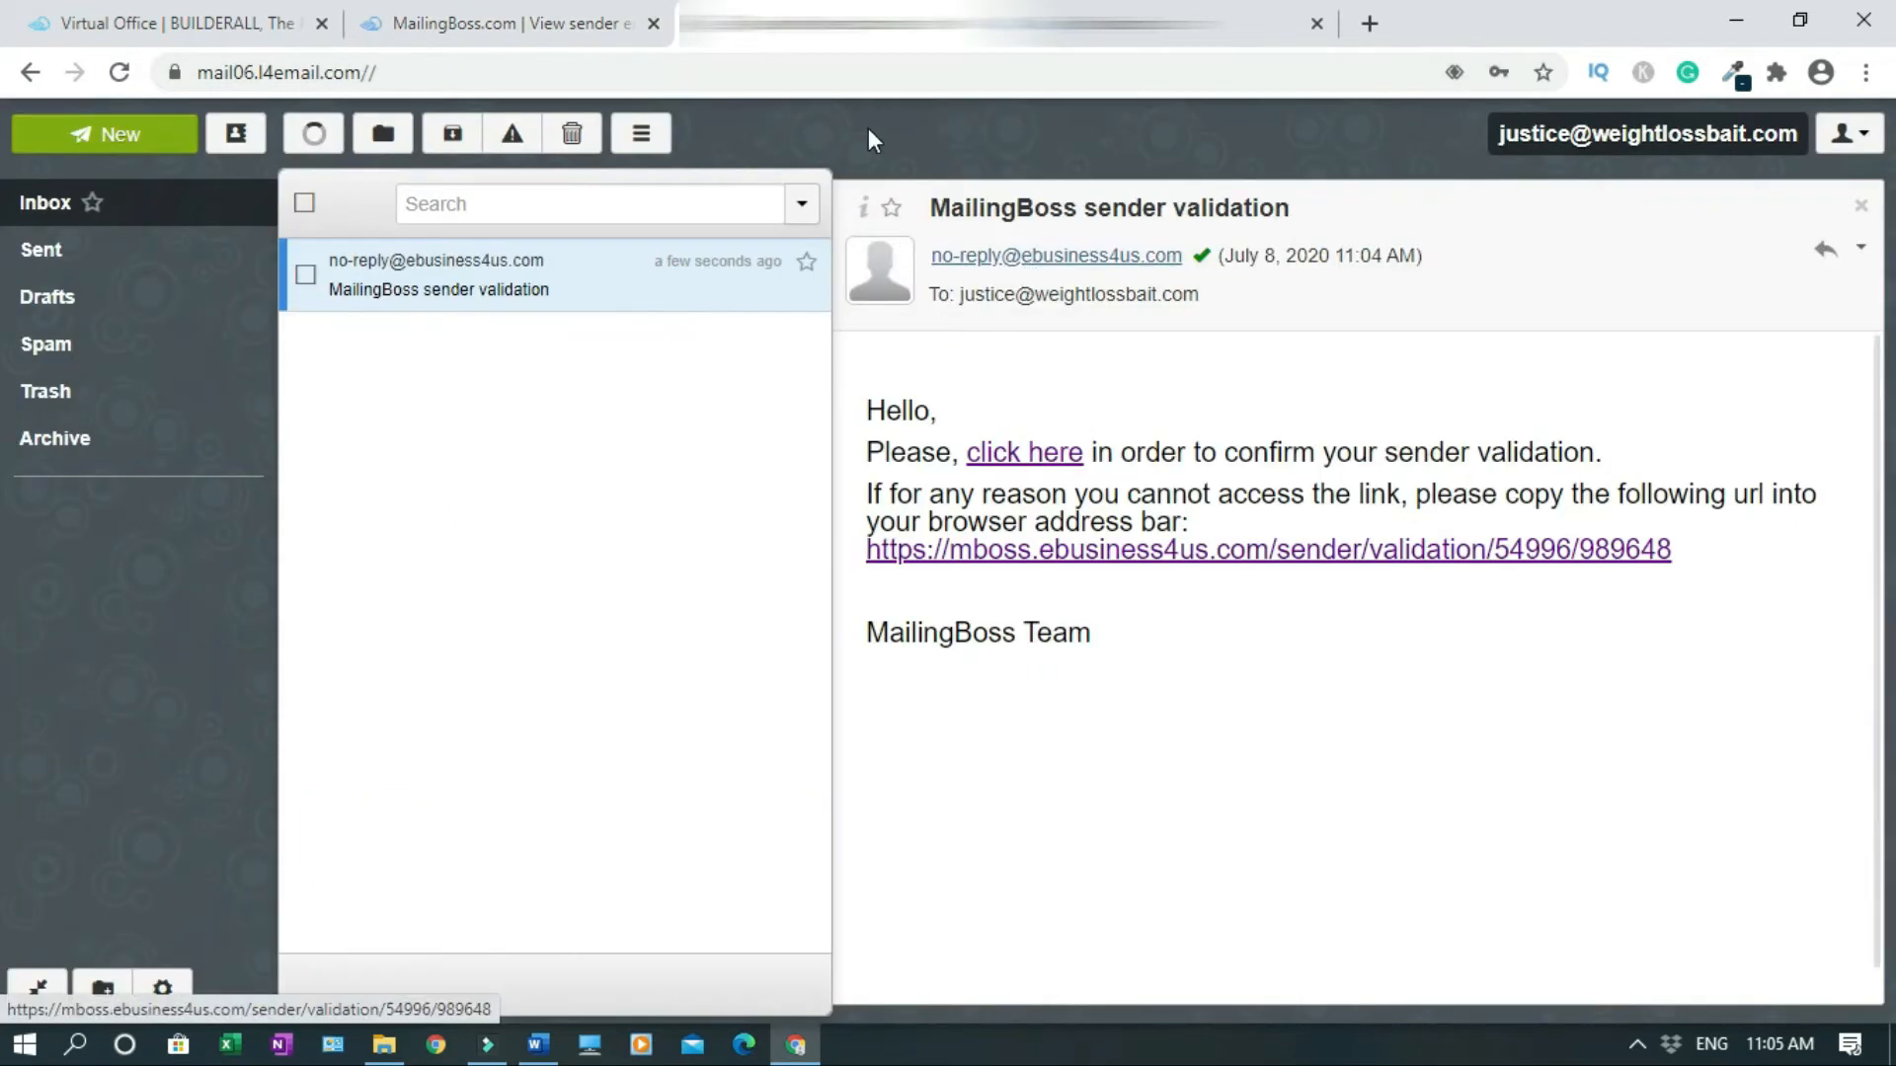
click(780, 23)
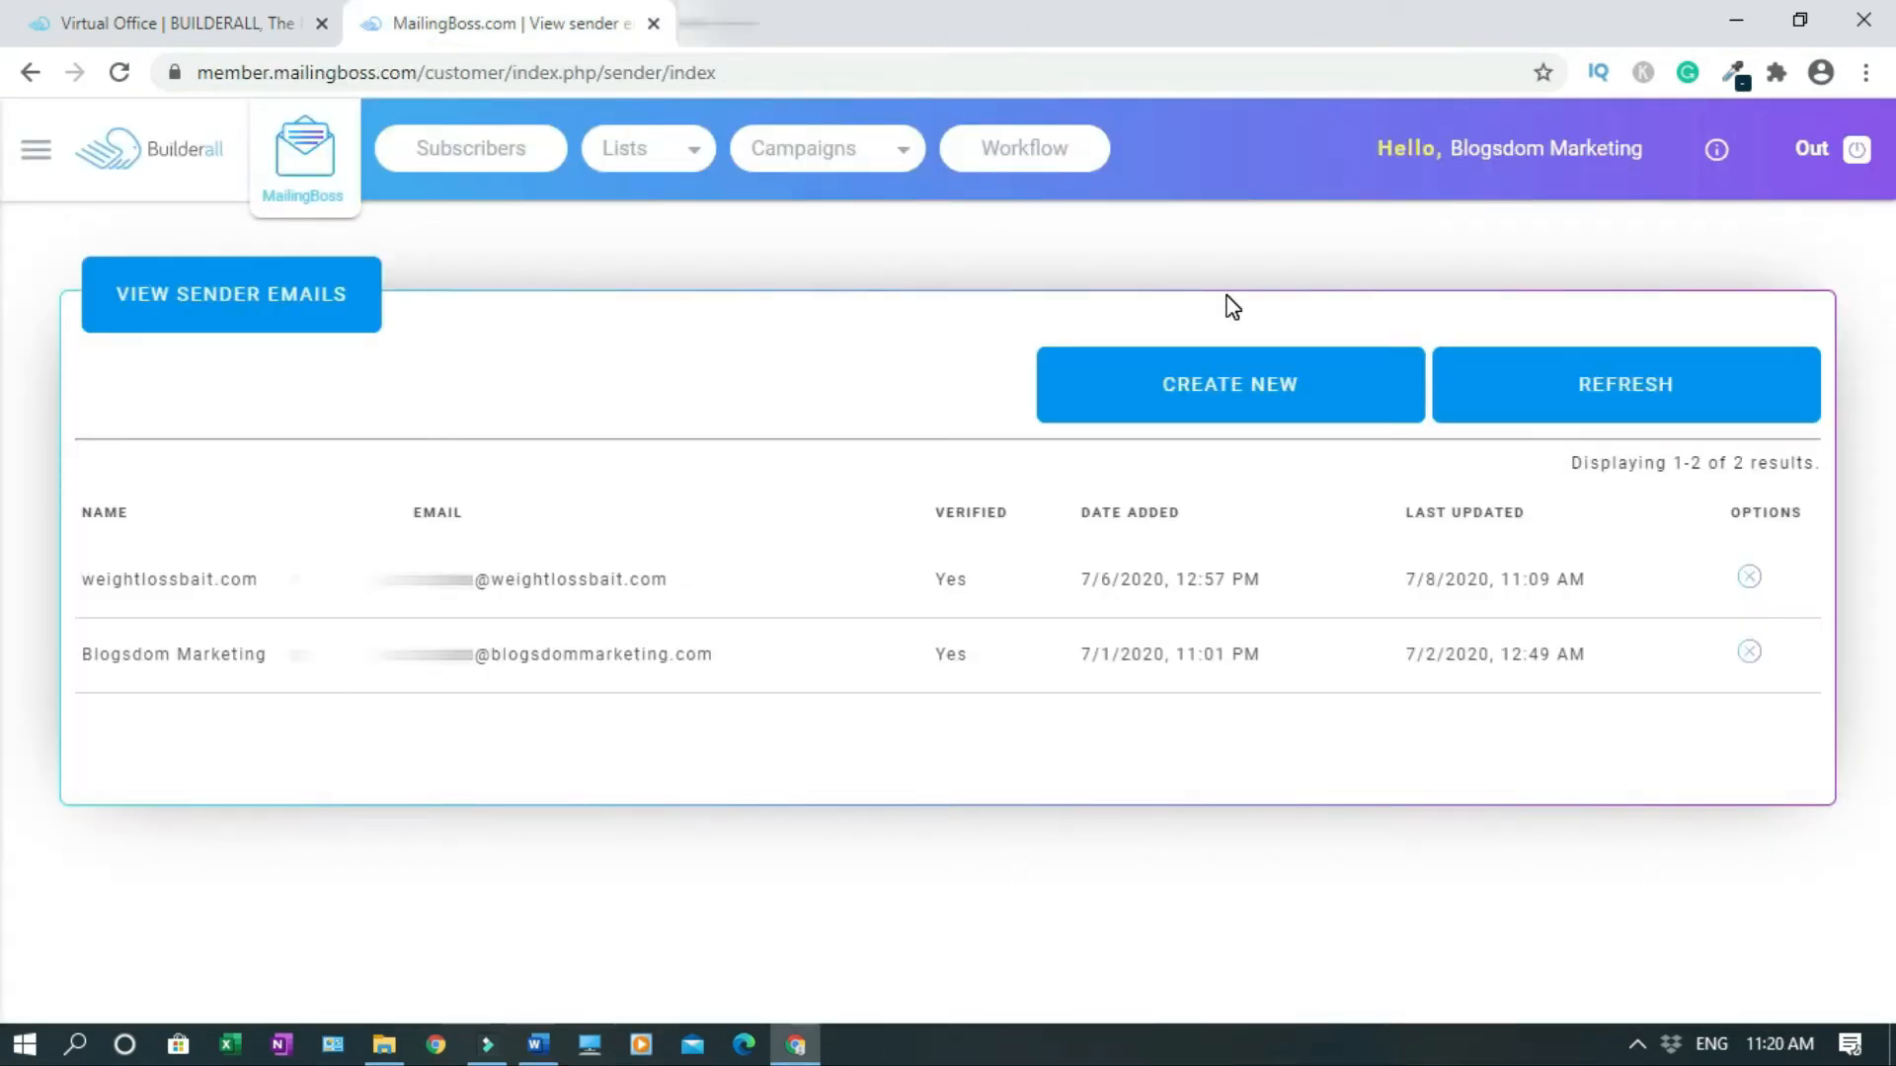
View the existing subscriber lists in MailingBoss and close its tab.
click(692, 158)
click(692, 158)
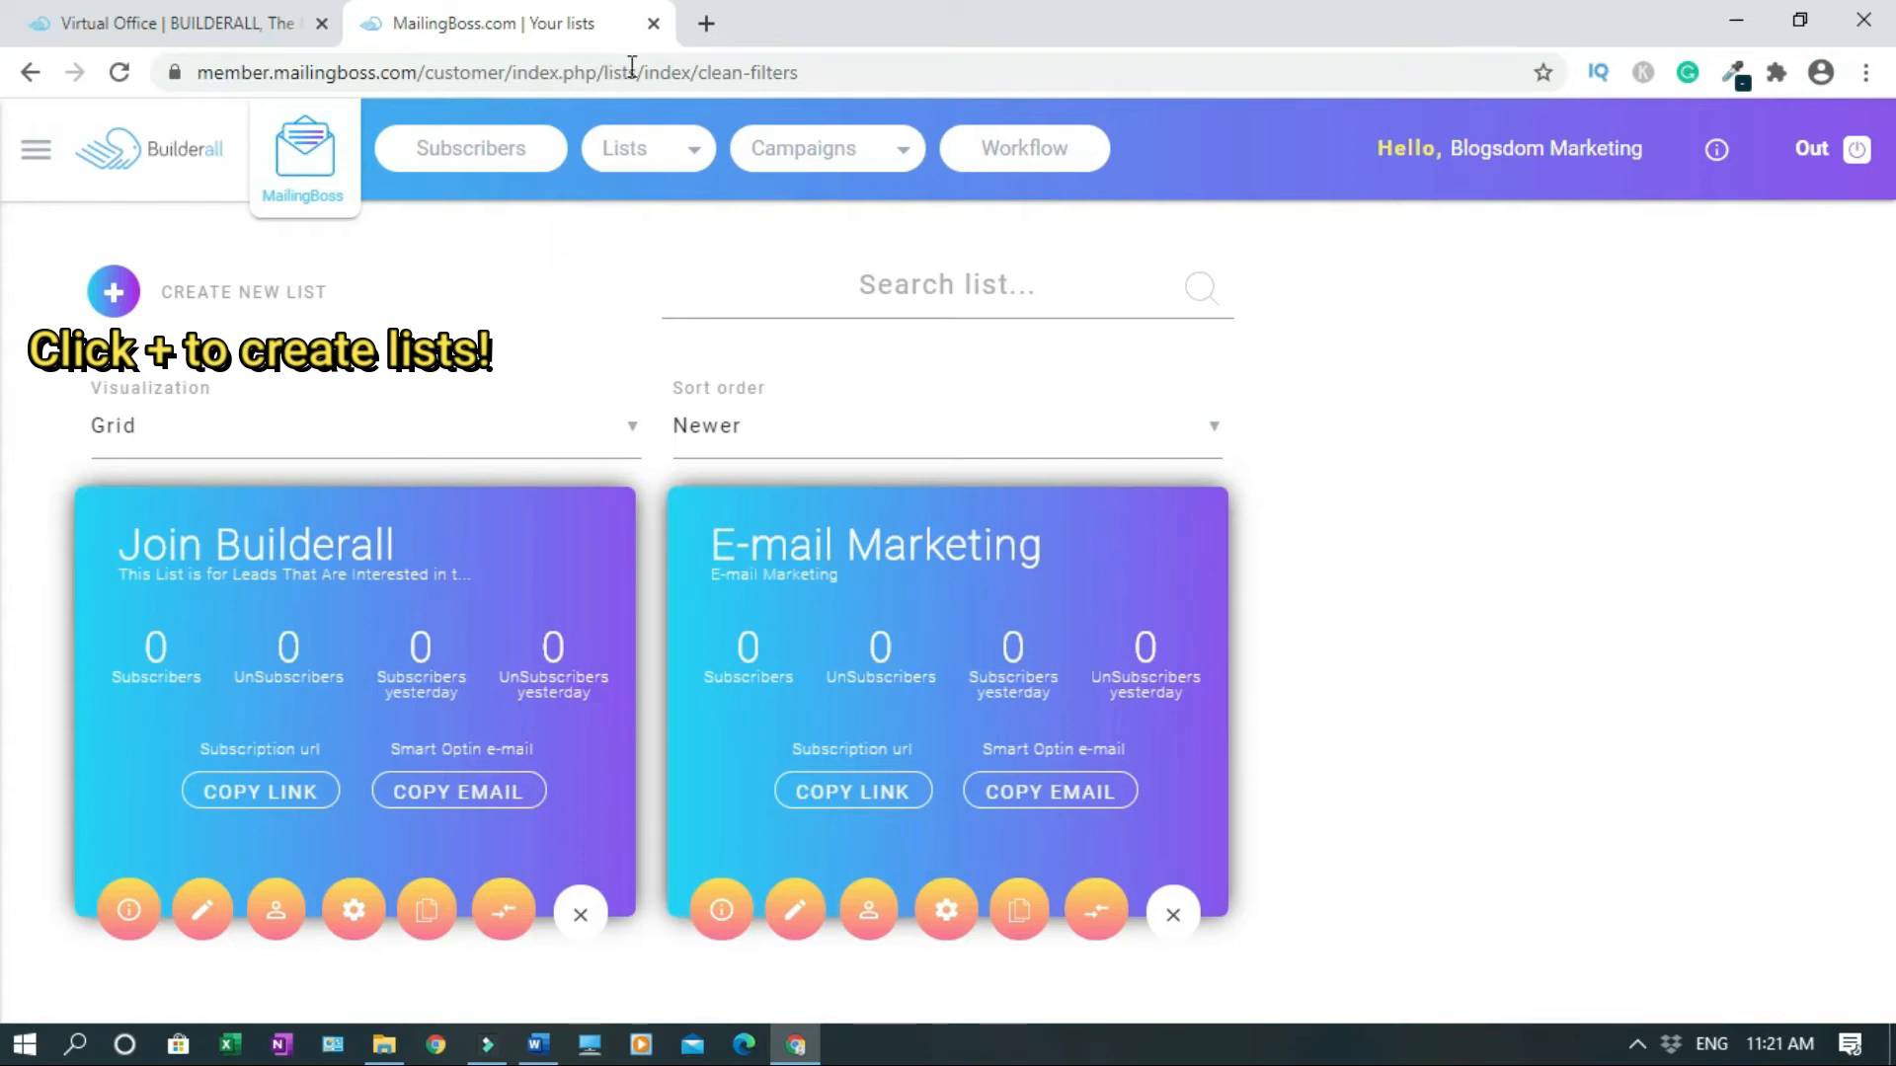
click(655, 24)
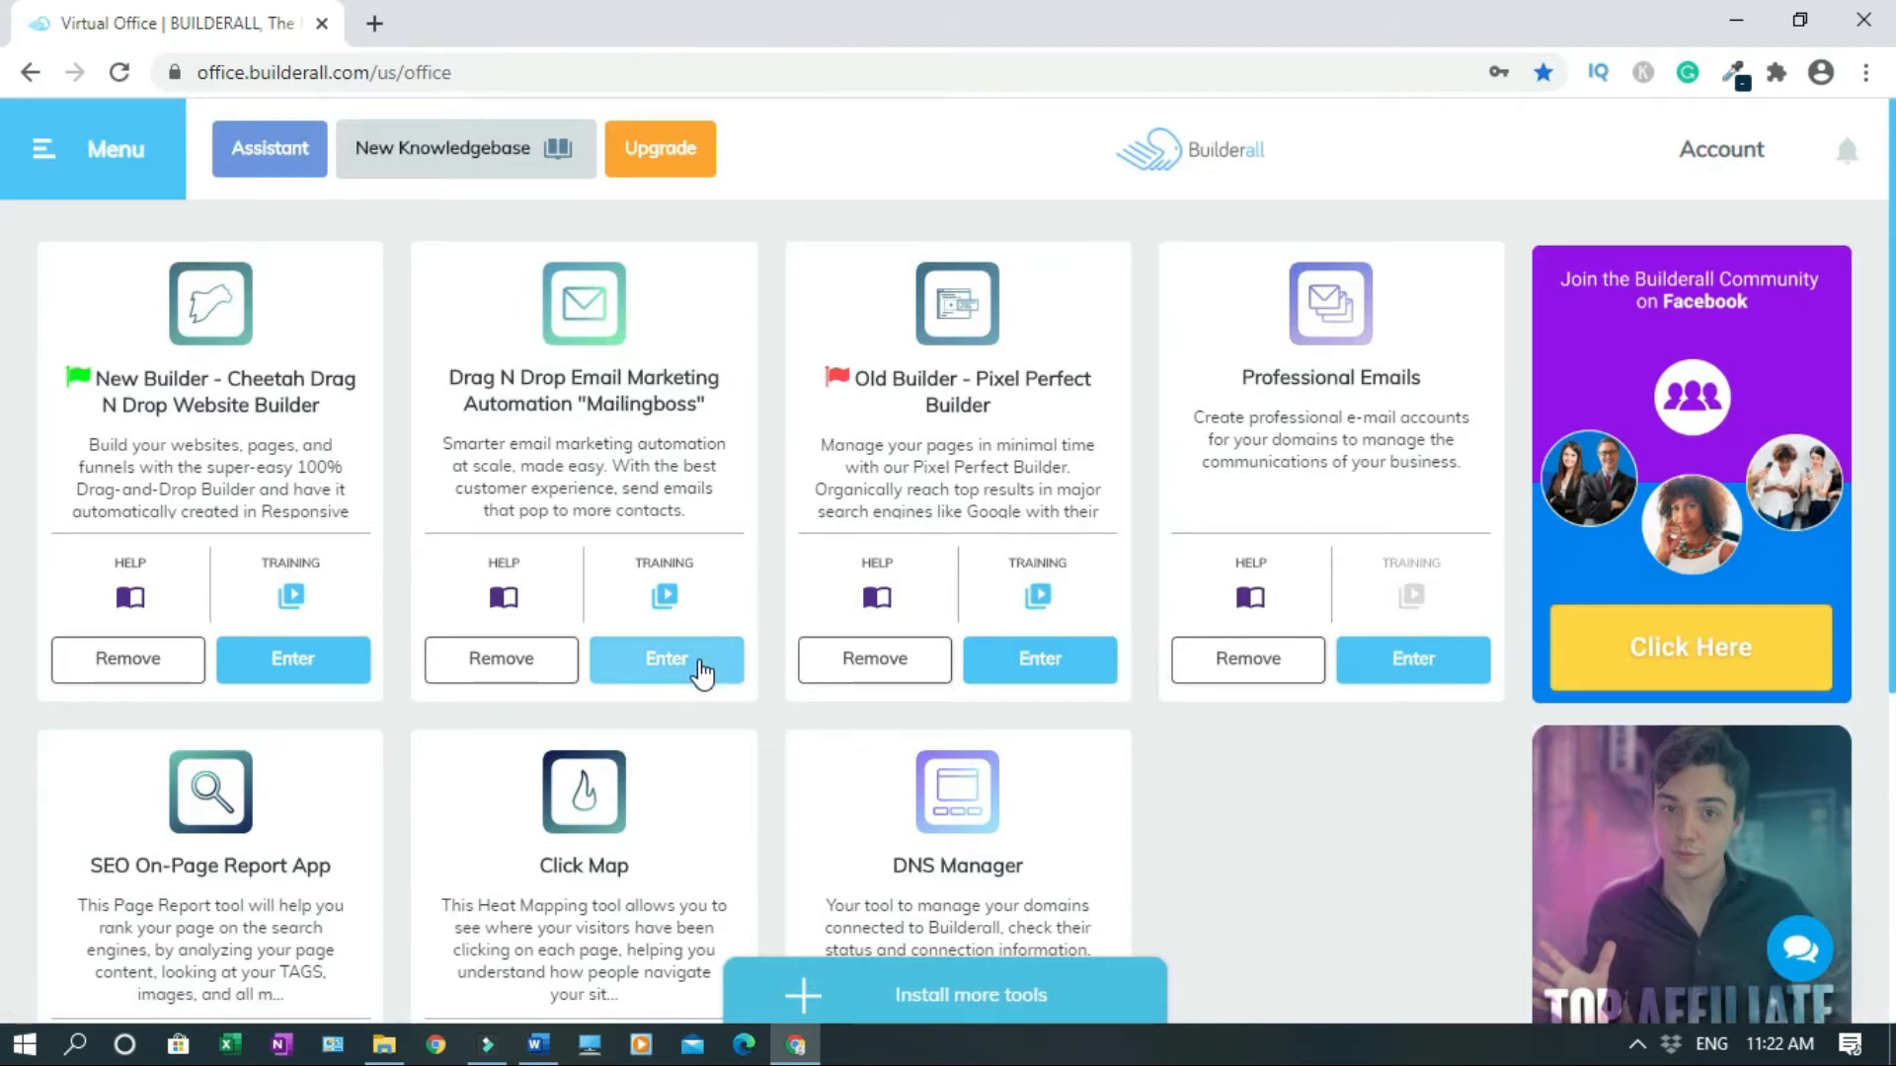
Reopen MailingBoss and start a subscriber list with name and display name Organifi, described as for people interested in organic weight loss through the product.
click(690, 664)
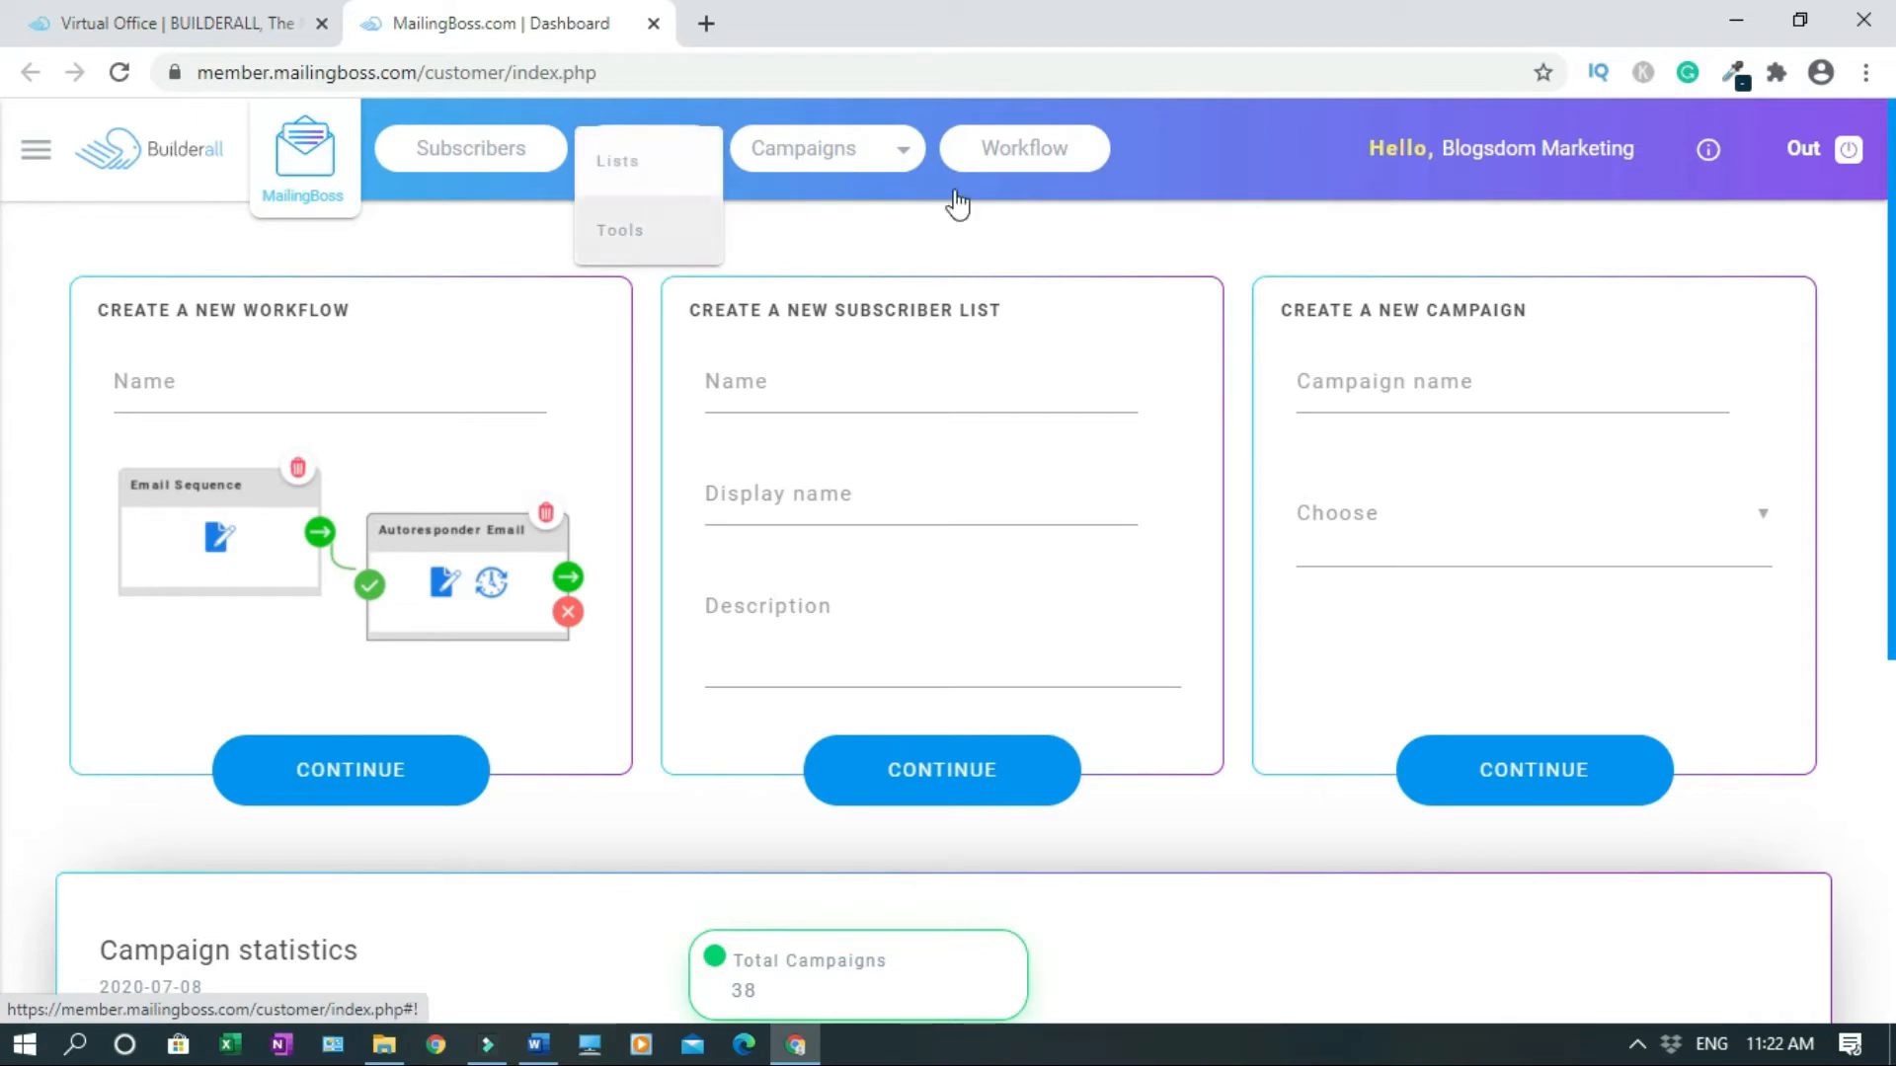
mouse_move(906, 158)
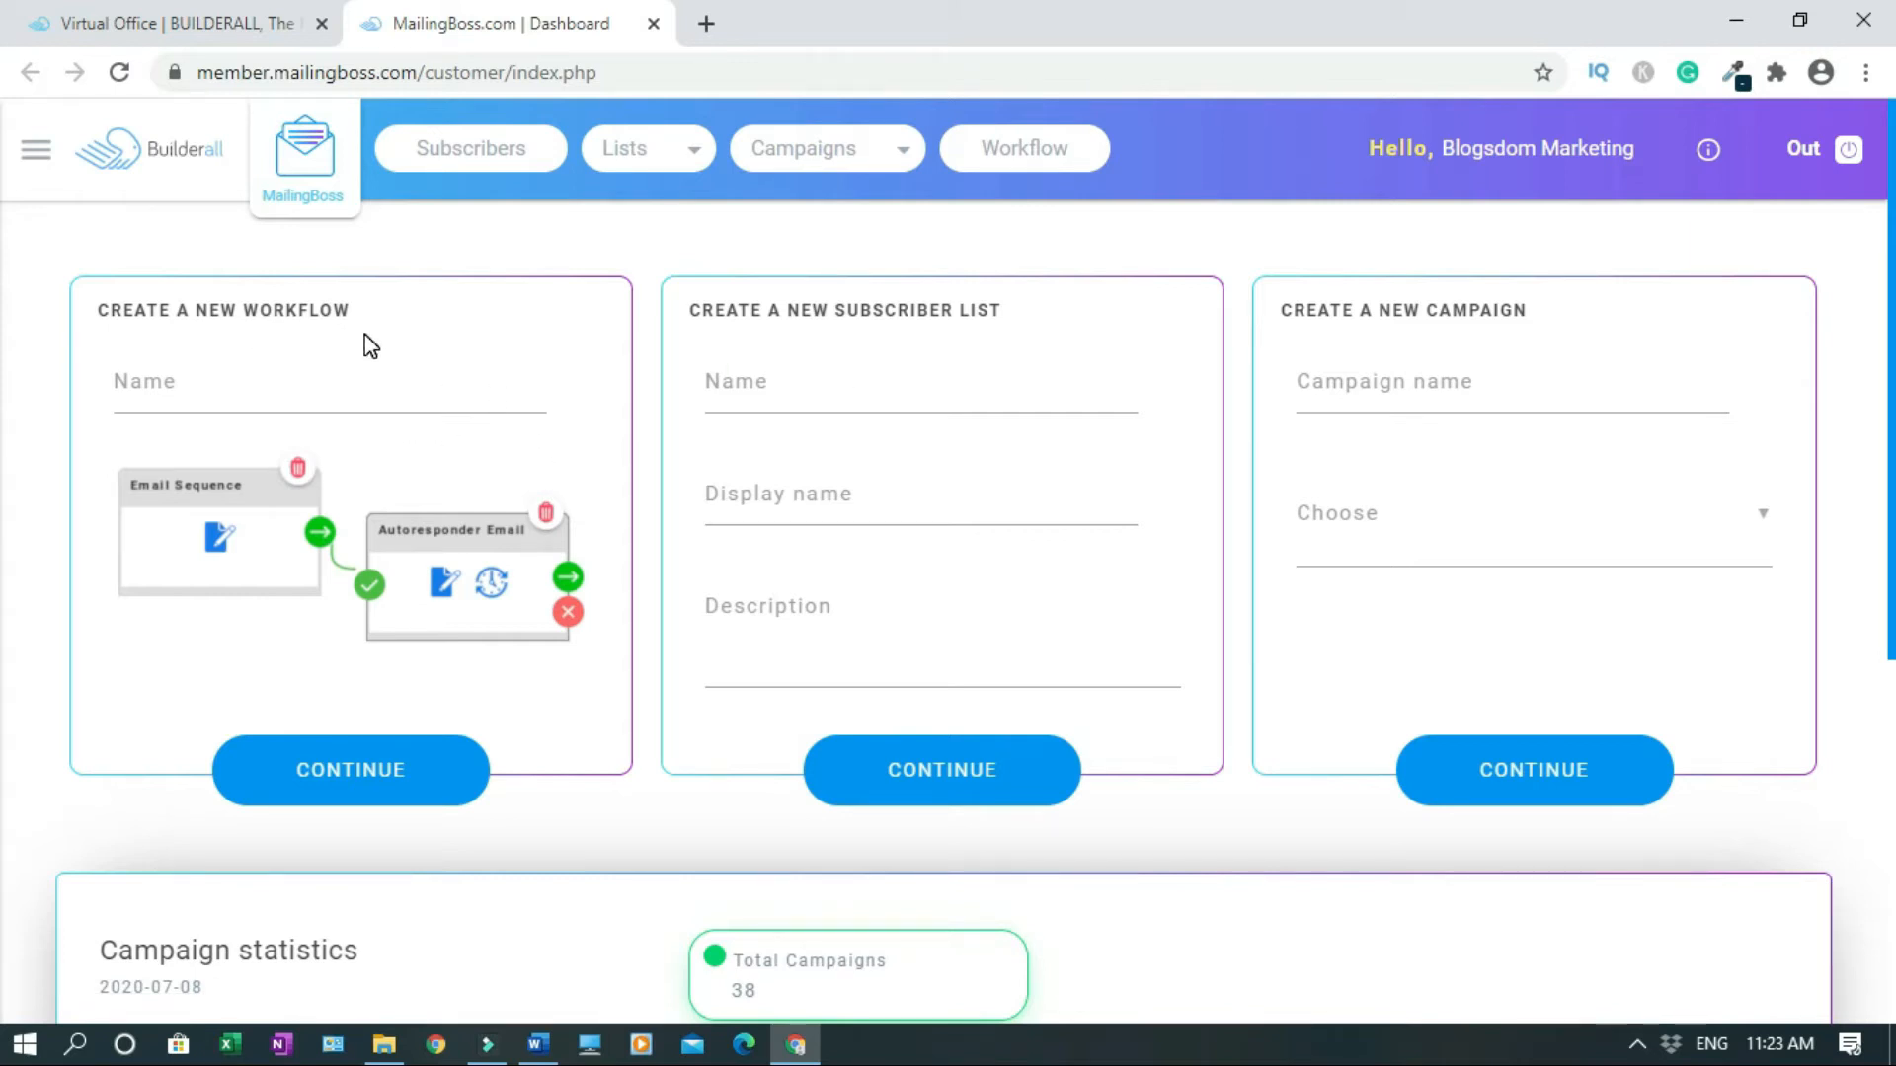
click(841, 399)
text(Organifi)
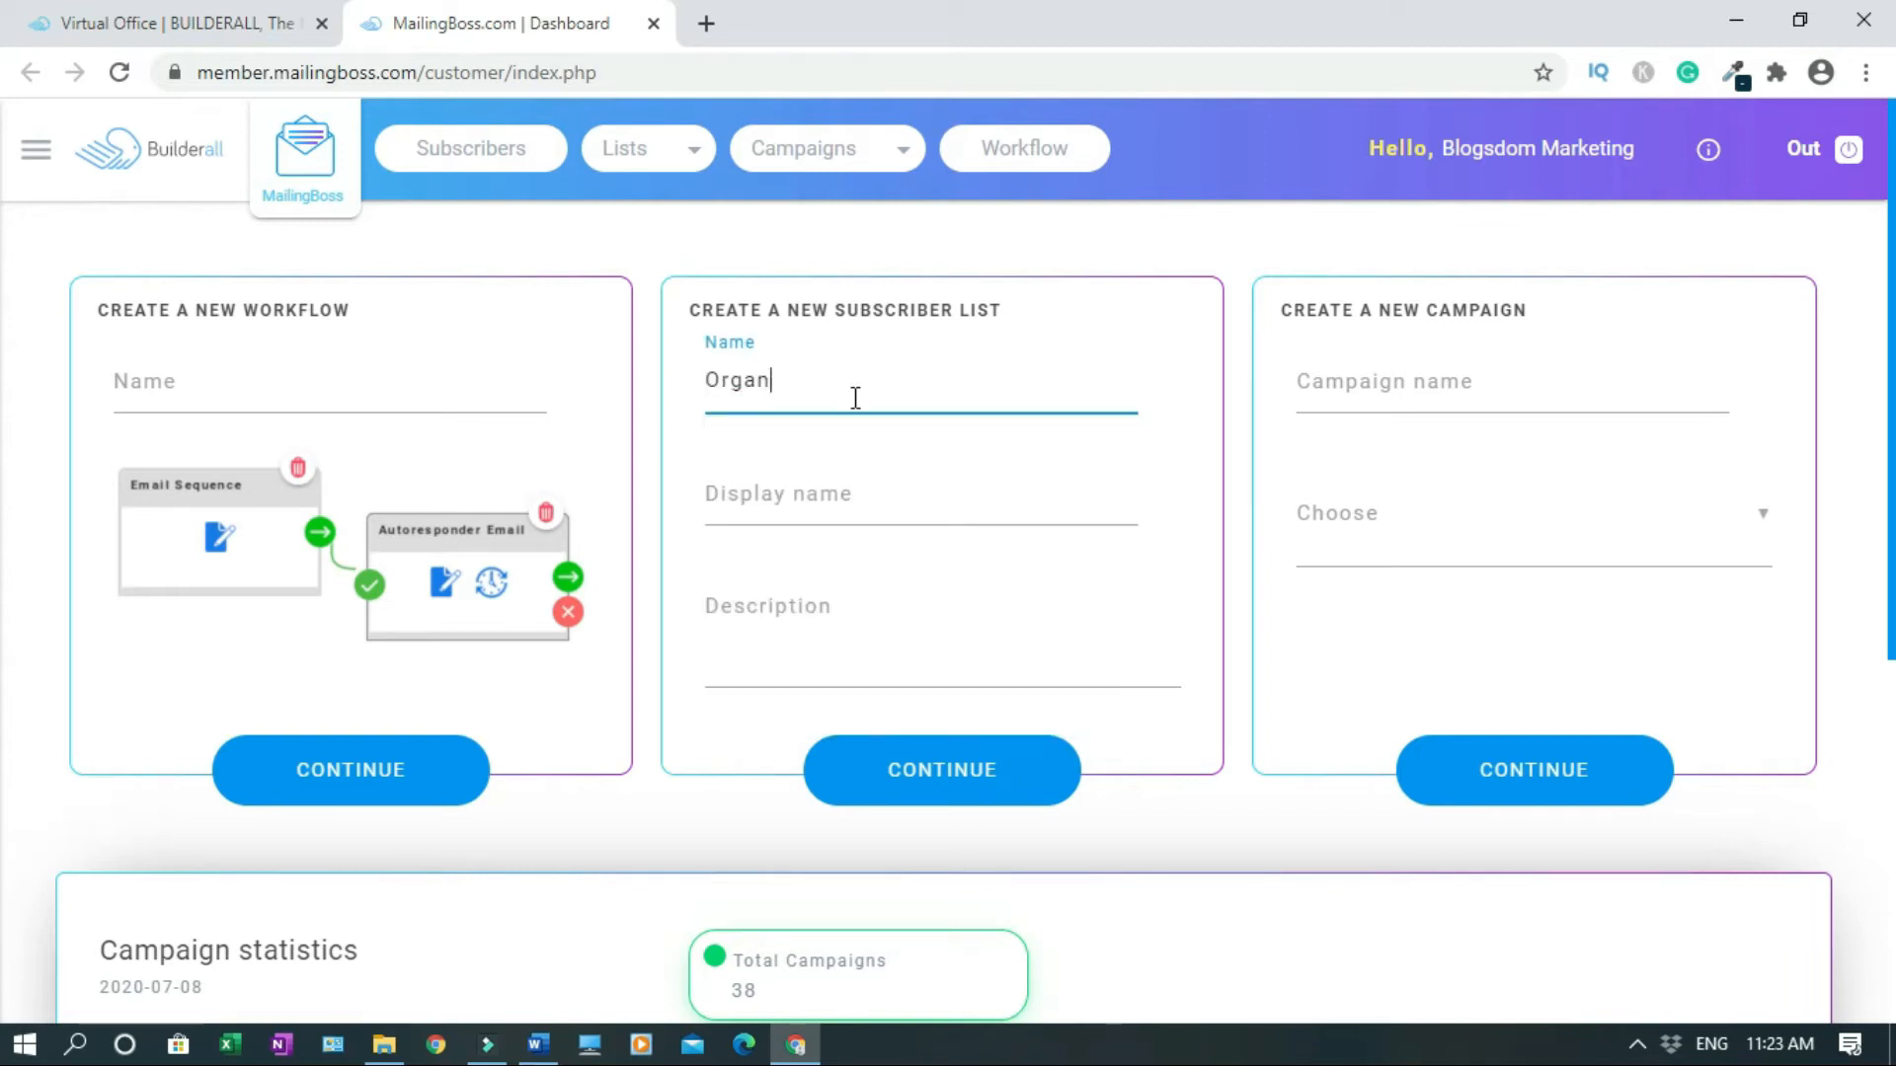
click(762, 491)
text(Organifi)
click(842, 618)
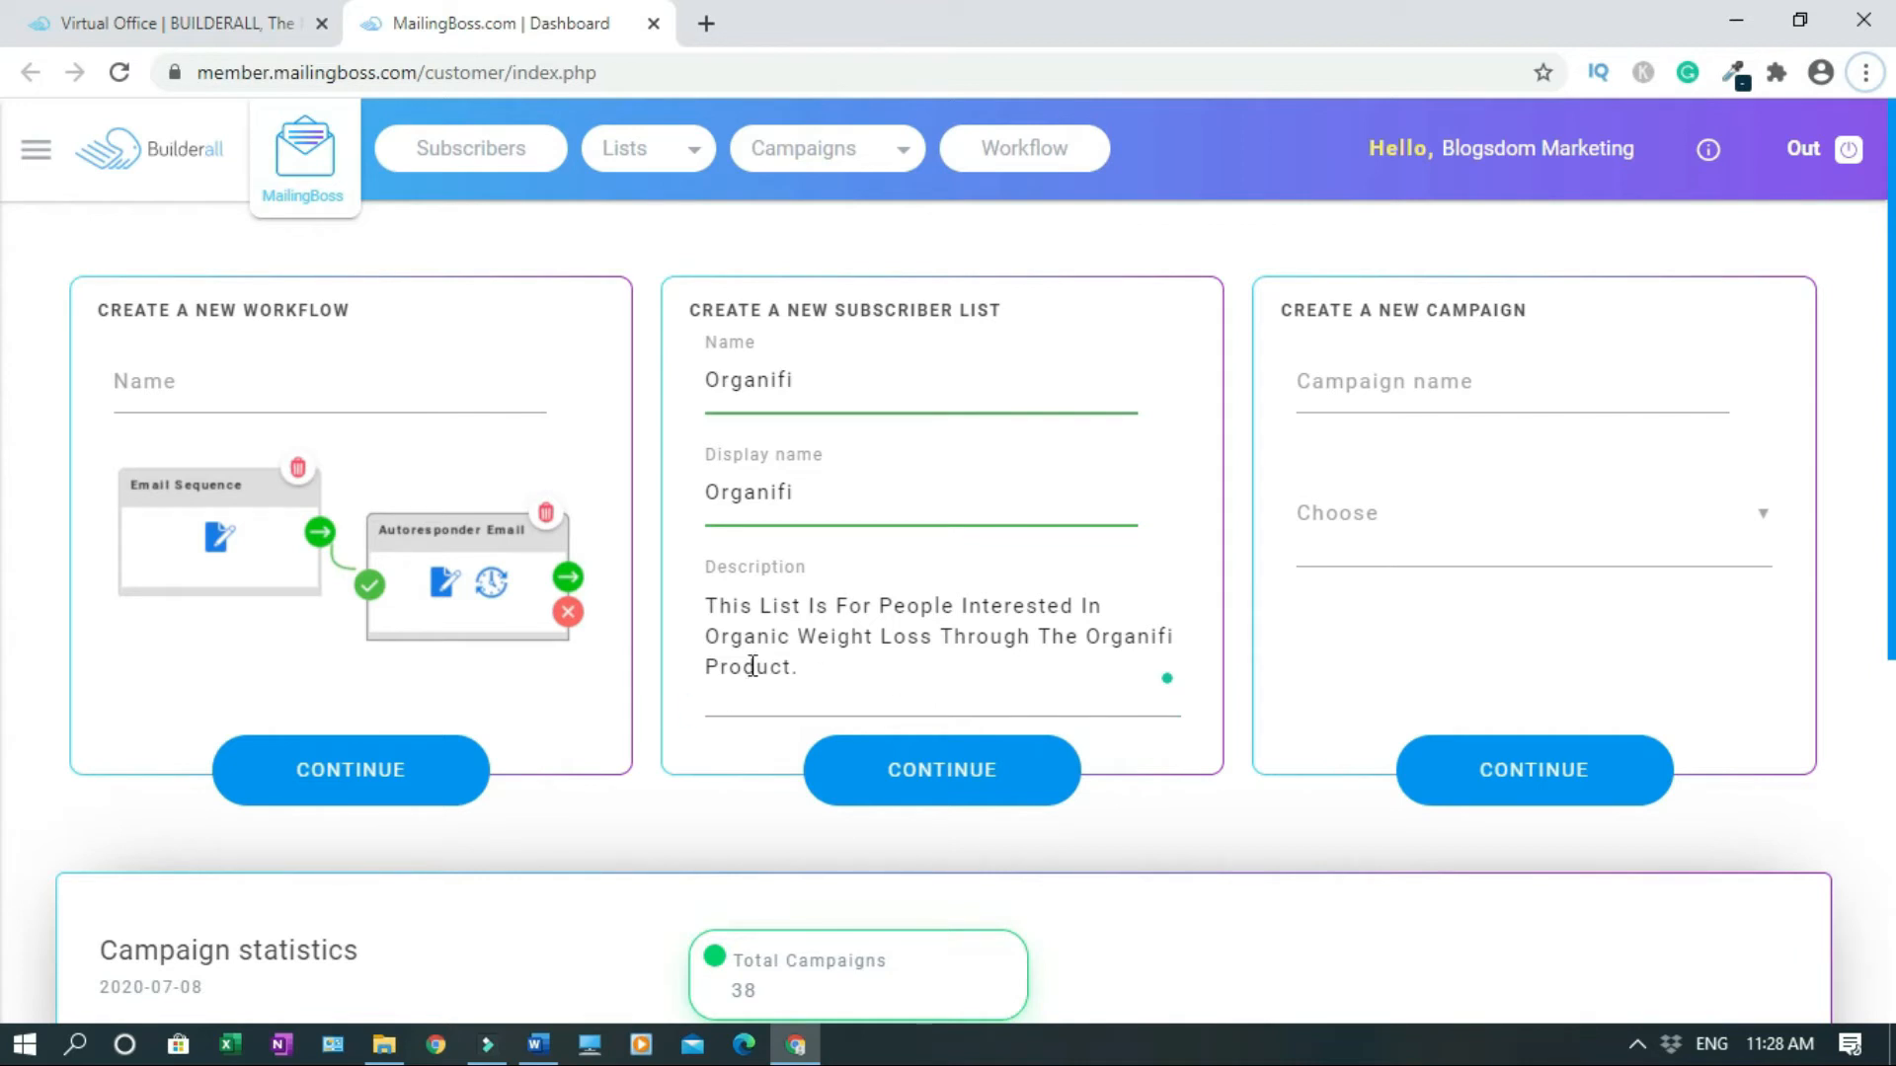
click(1014, 782)
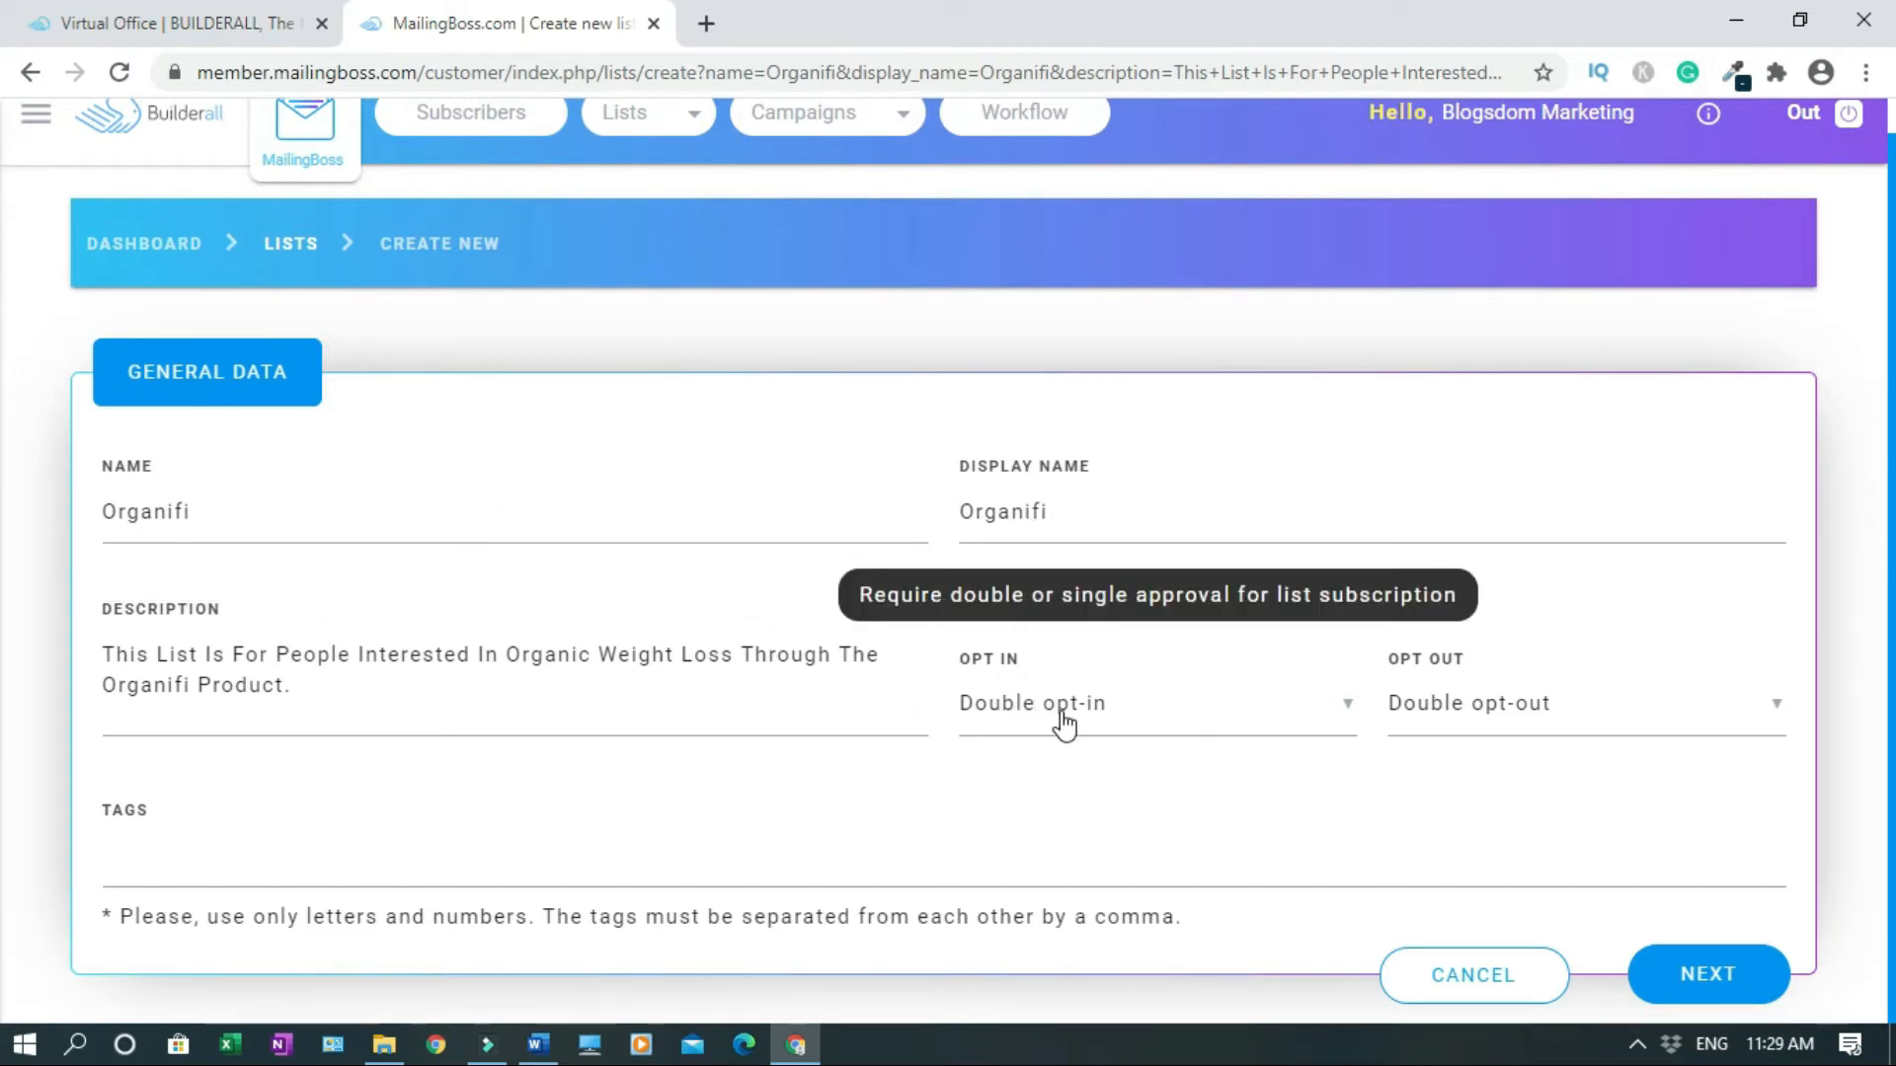
Set the Organifi list to Single opt-out, save its general data, and create a first name custom field.
click(1777, 711)
click(1489, 782)
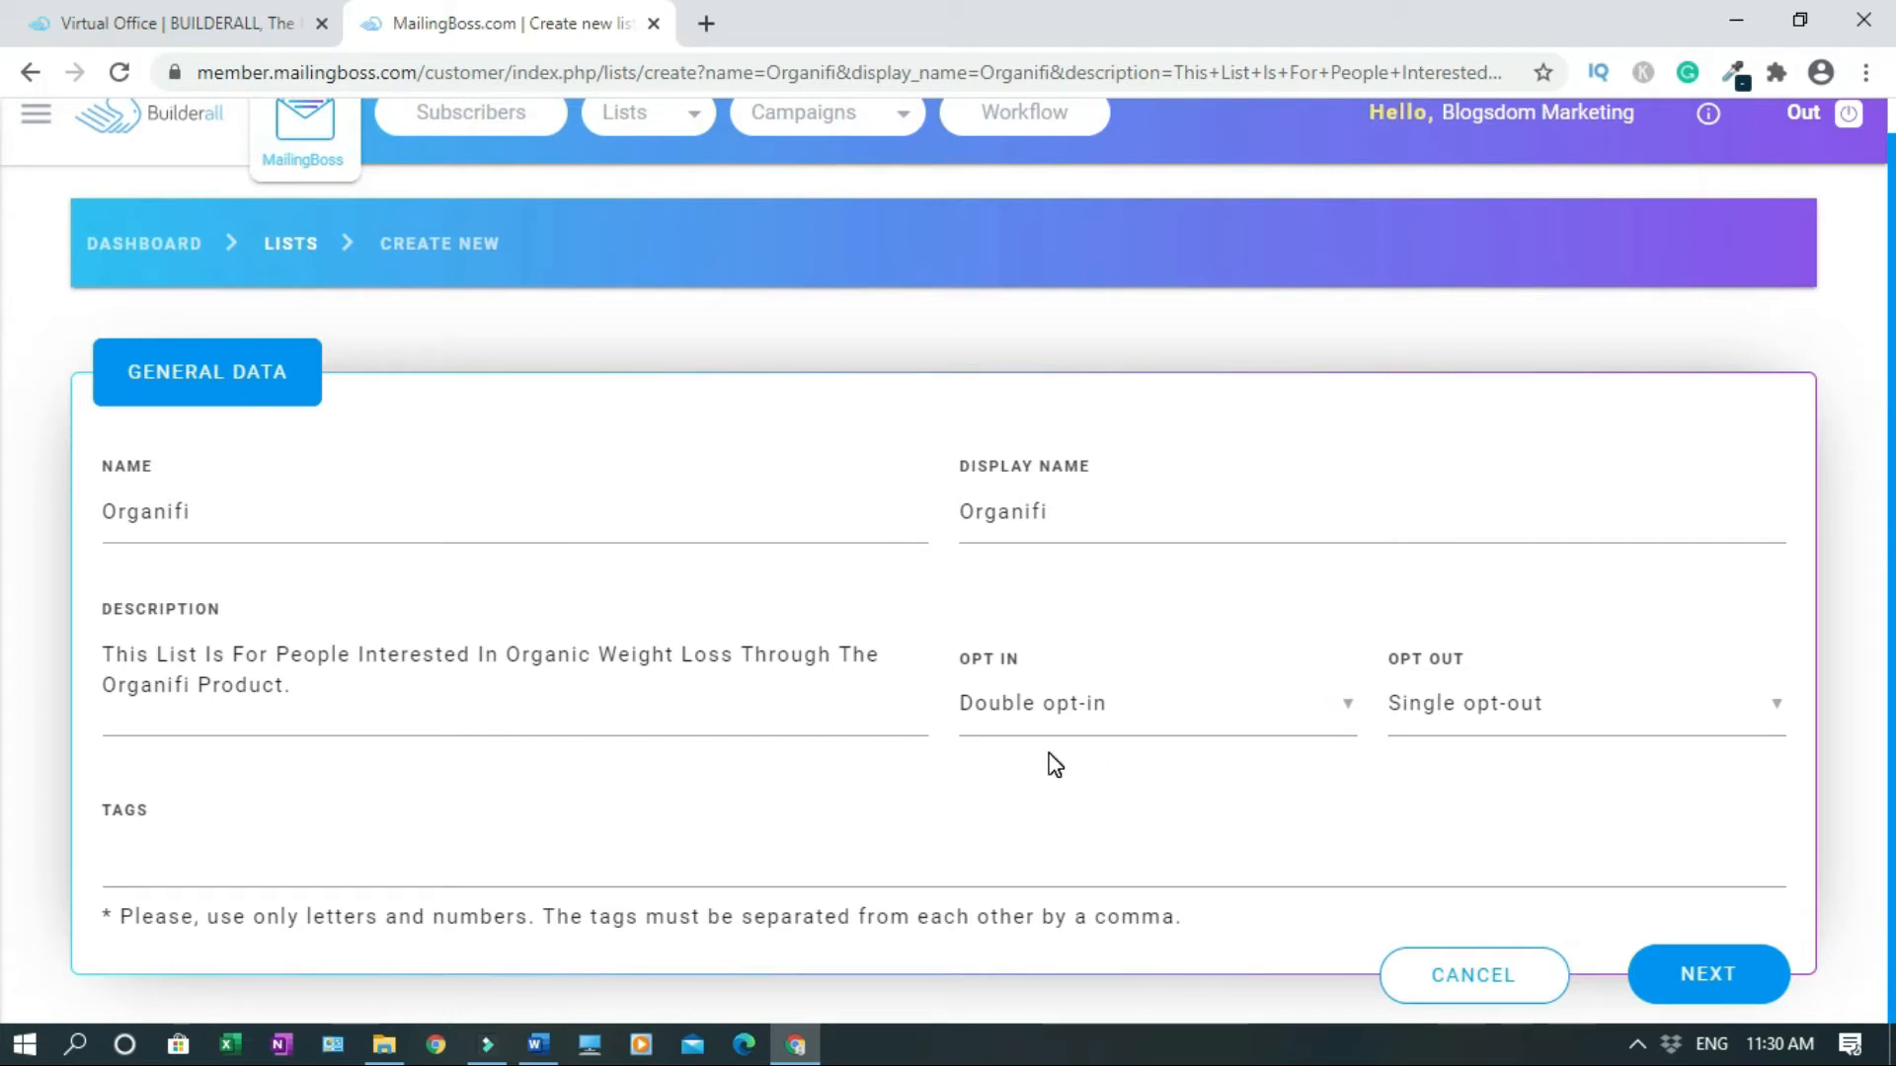
click(1696, 972)
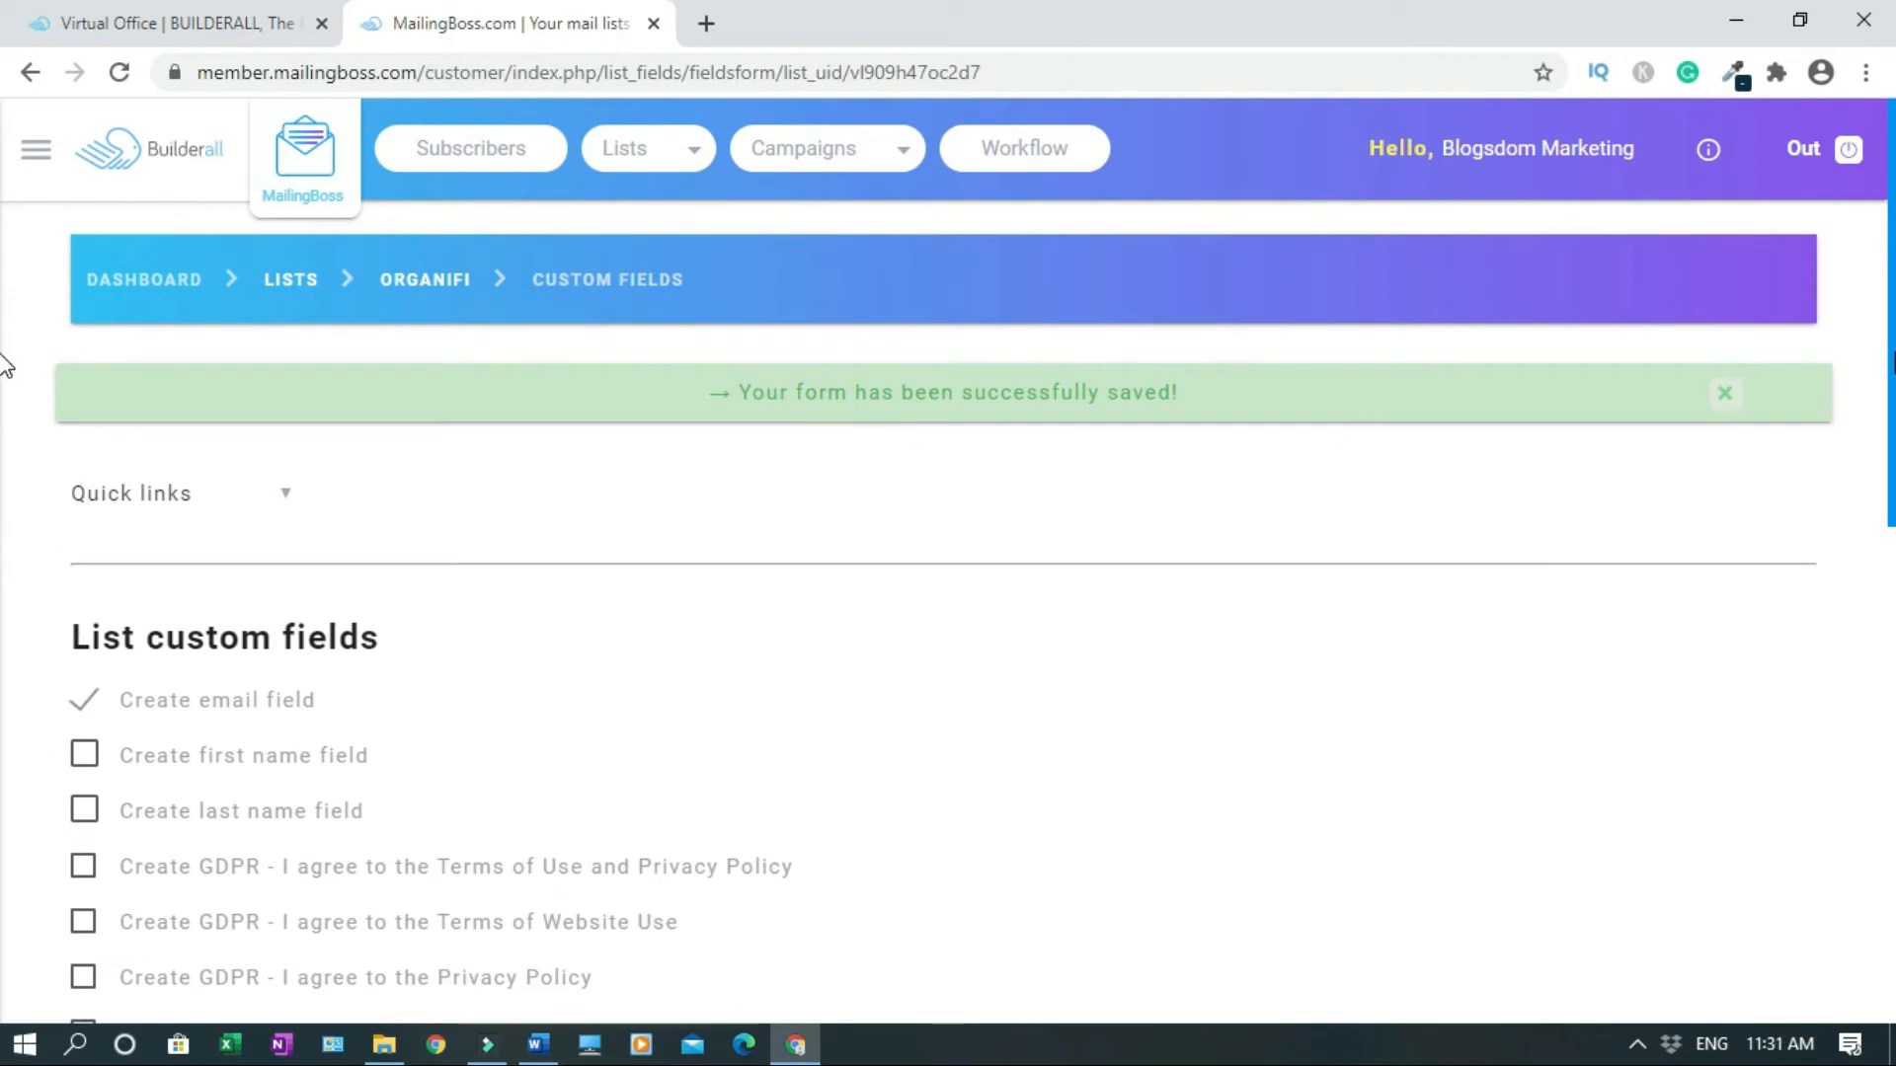
scroll(5, 365, down, 3)
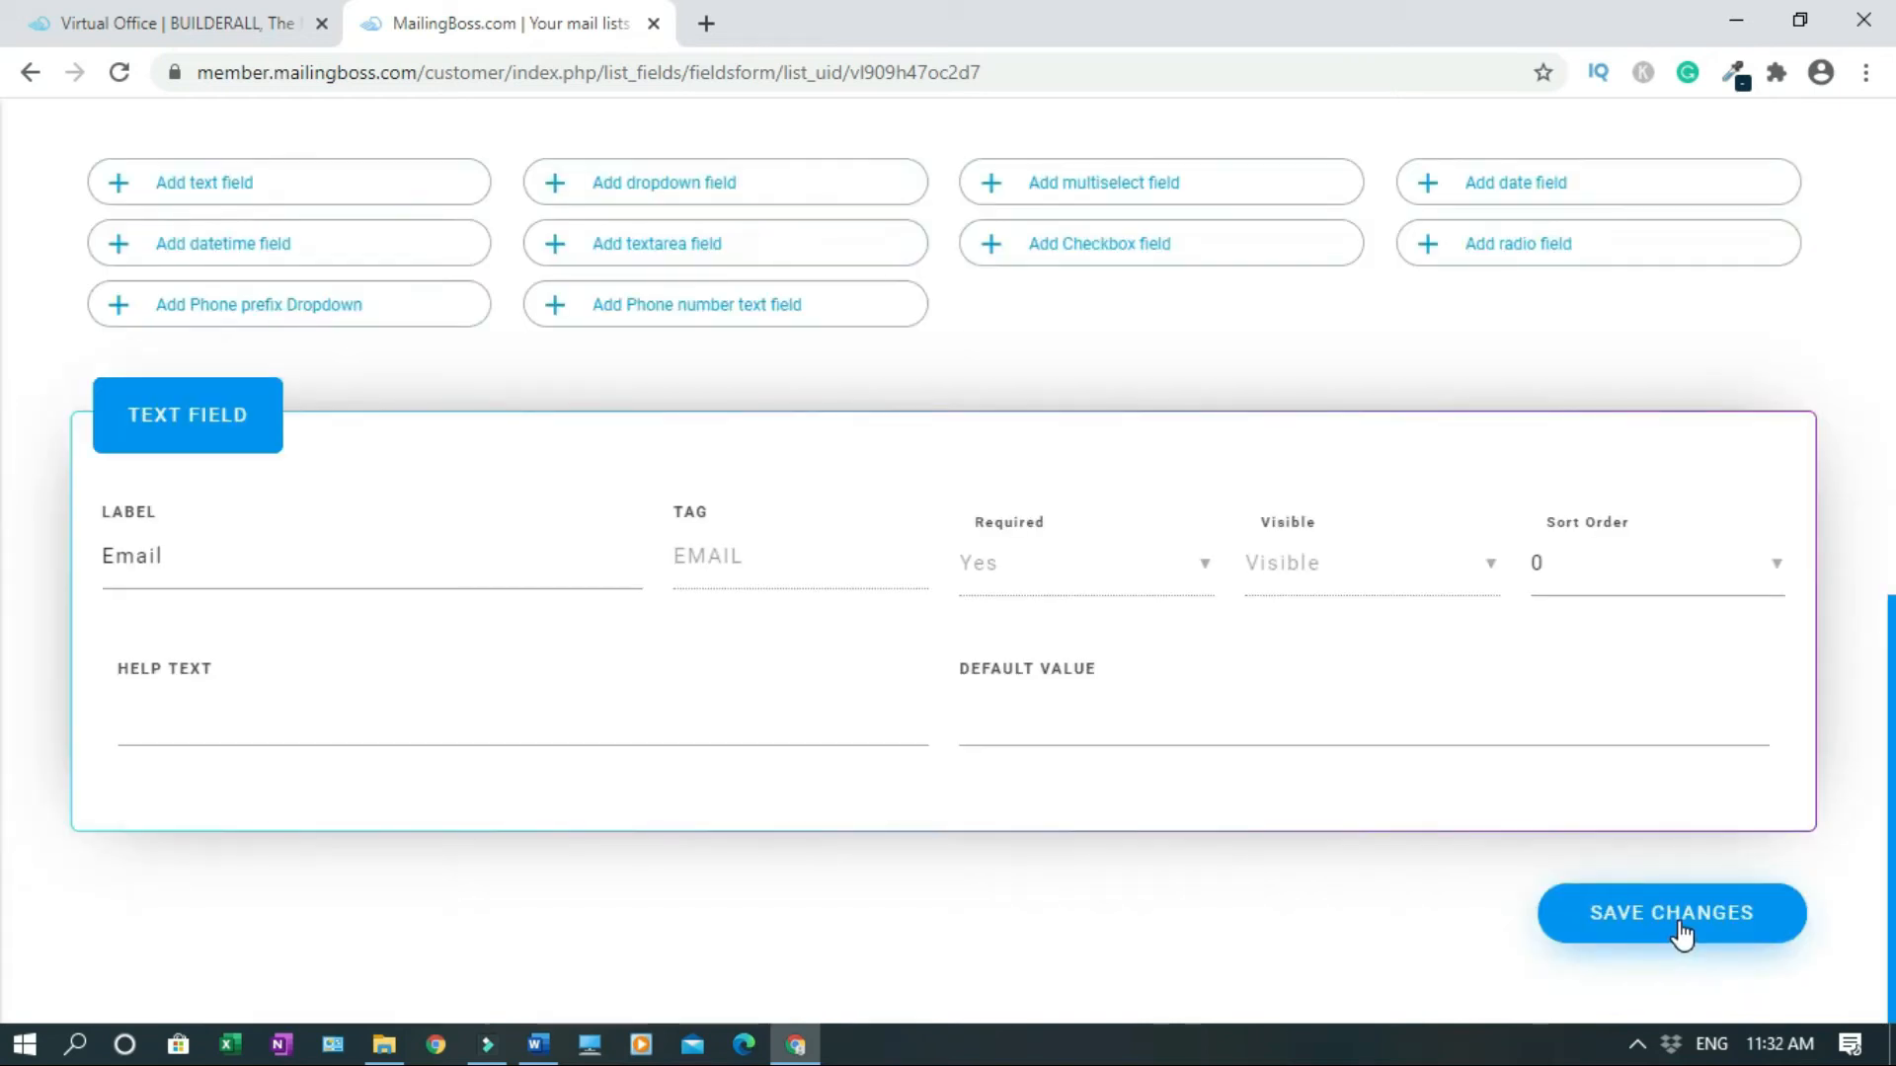
click(1678, 916)
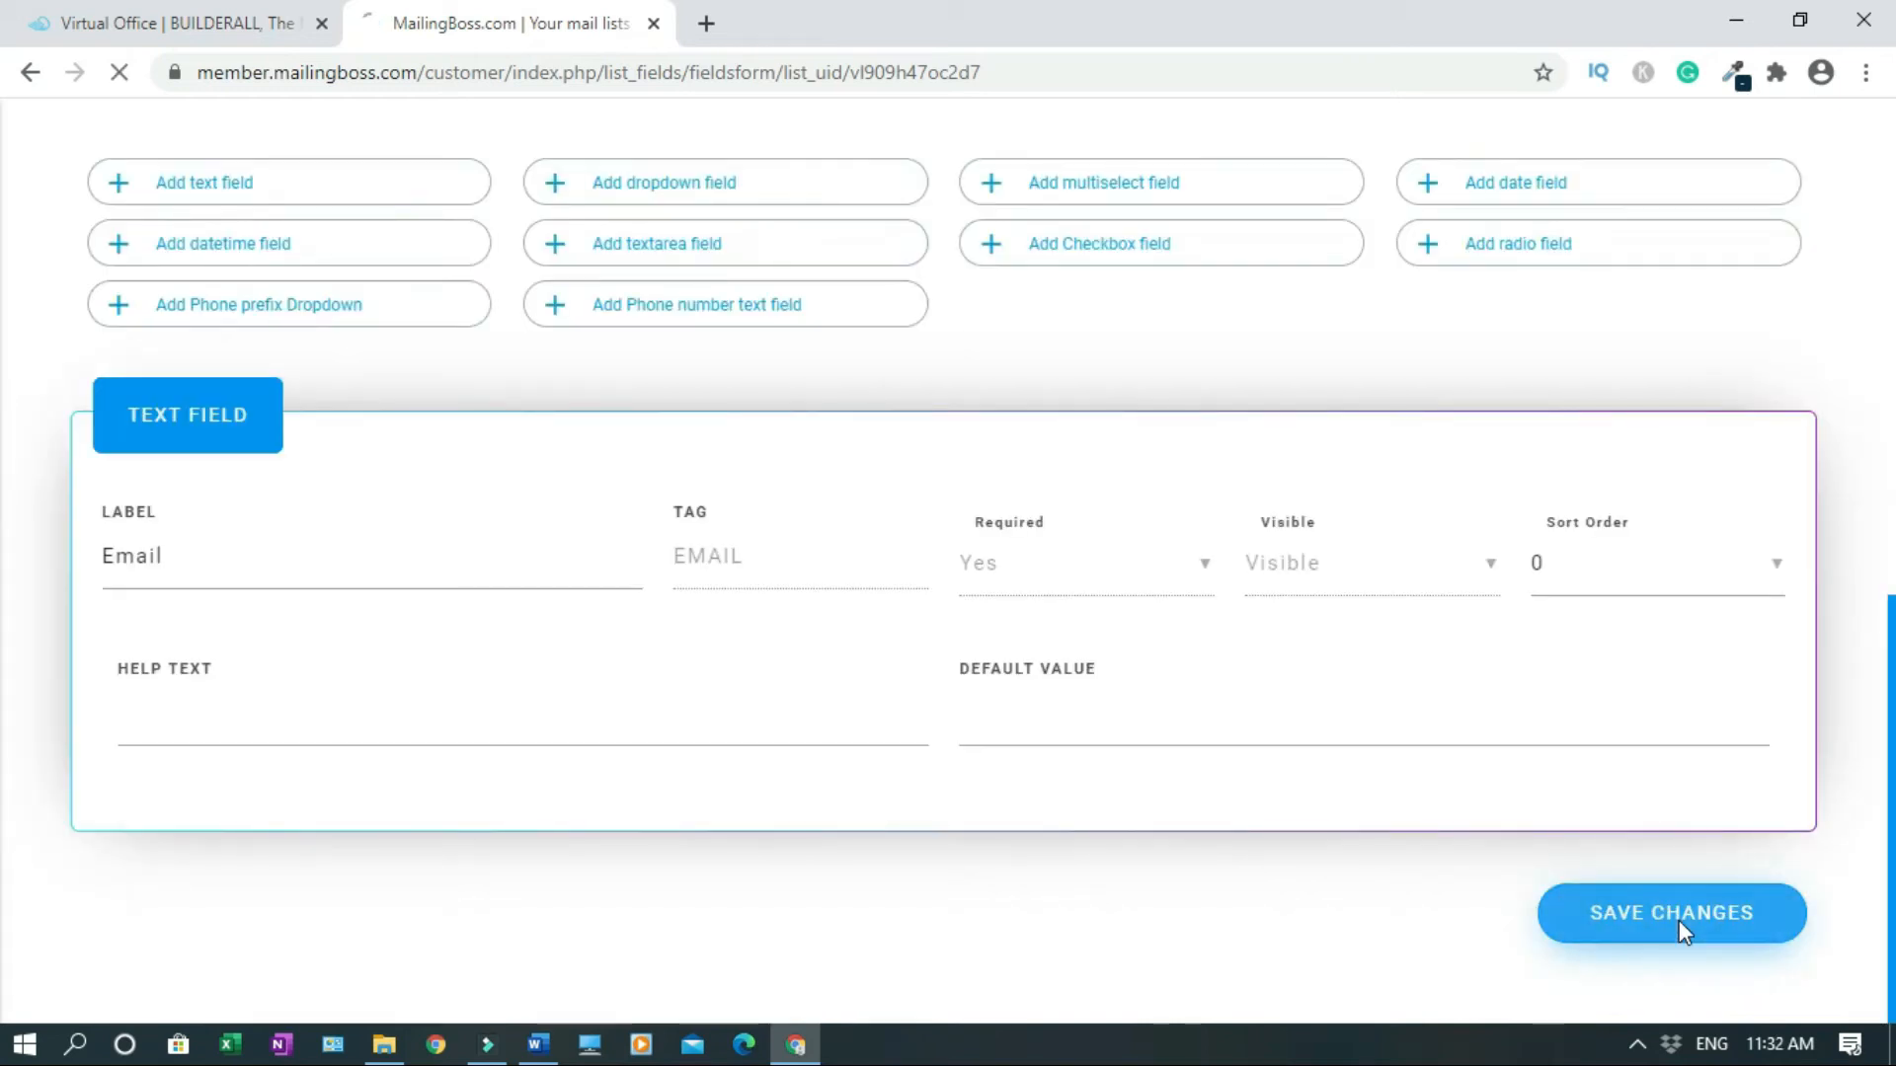
Set the Email field's sort order to 1, make the First name field required, and save the list fields.
scroll(8, 493, down, 5)
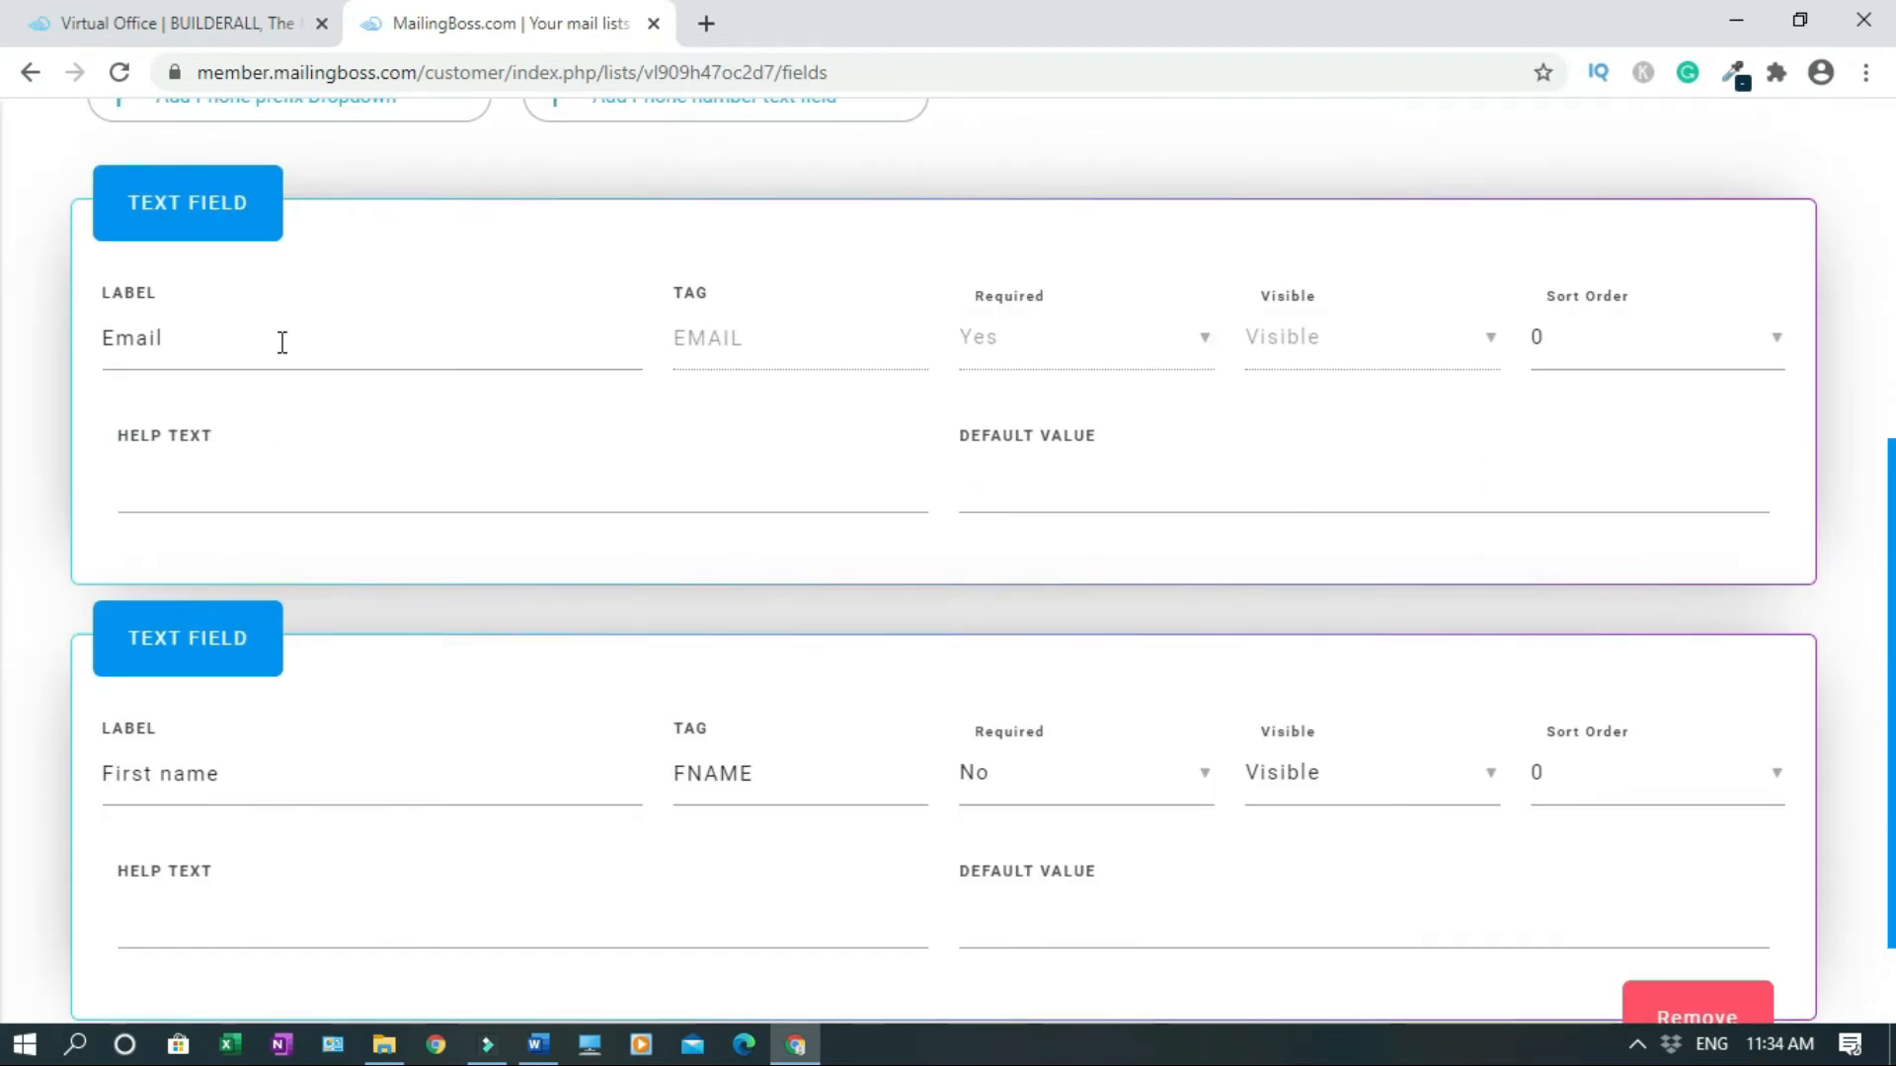
click(1770, 339)
click(1555, 412)
scroll(5, 646, down, 2)
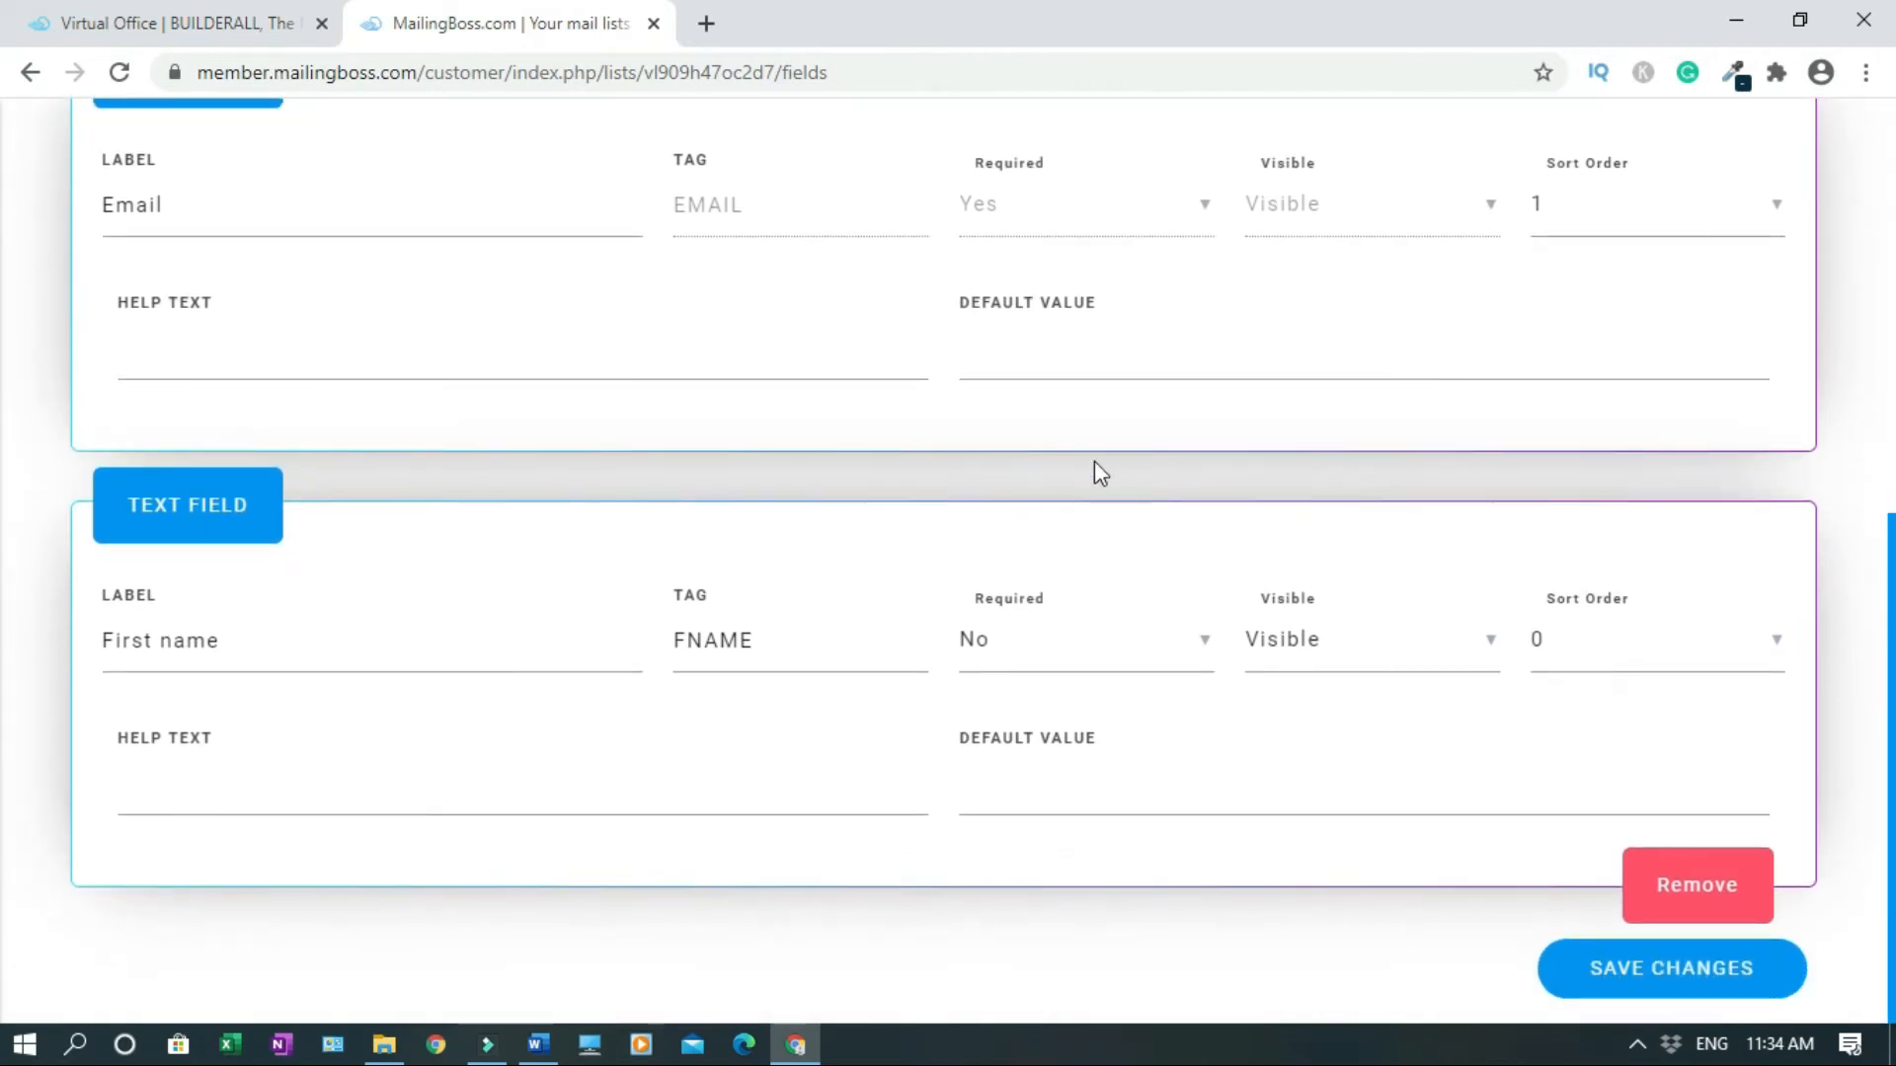
click(1207, 654)
click(1015, 658)
click(1617, 969)
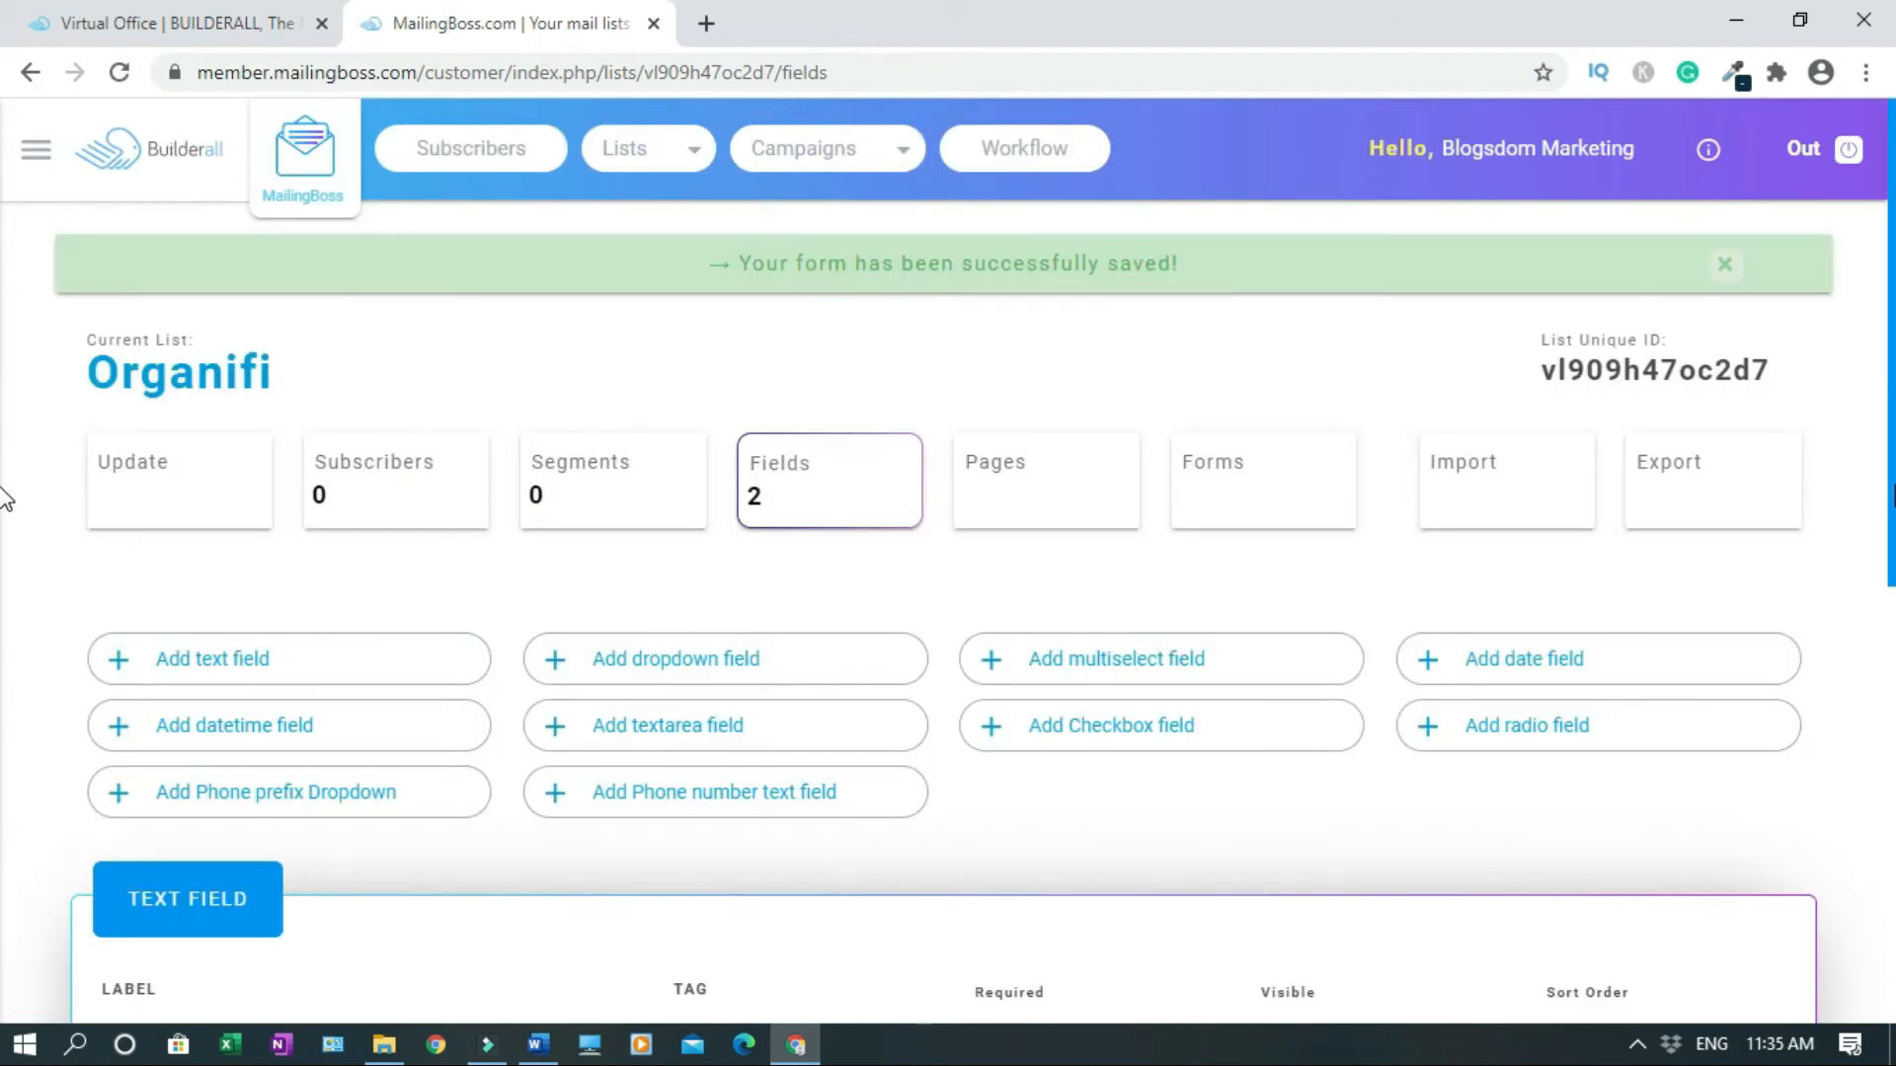
scroll(3, 499, down, 5)
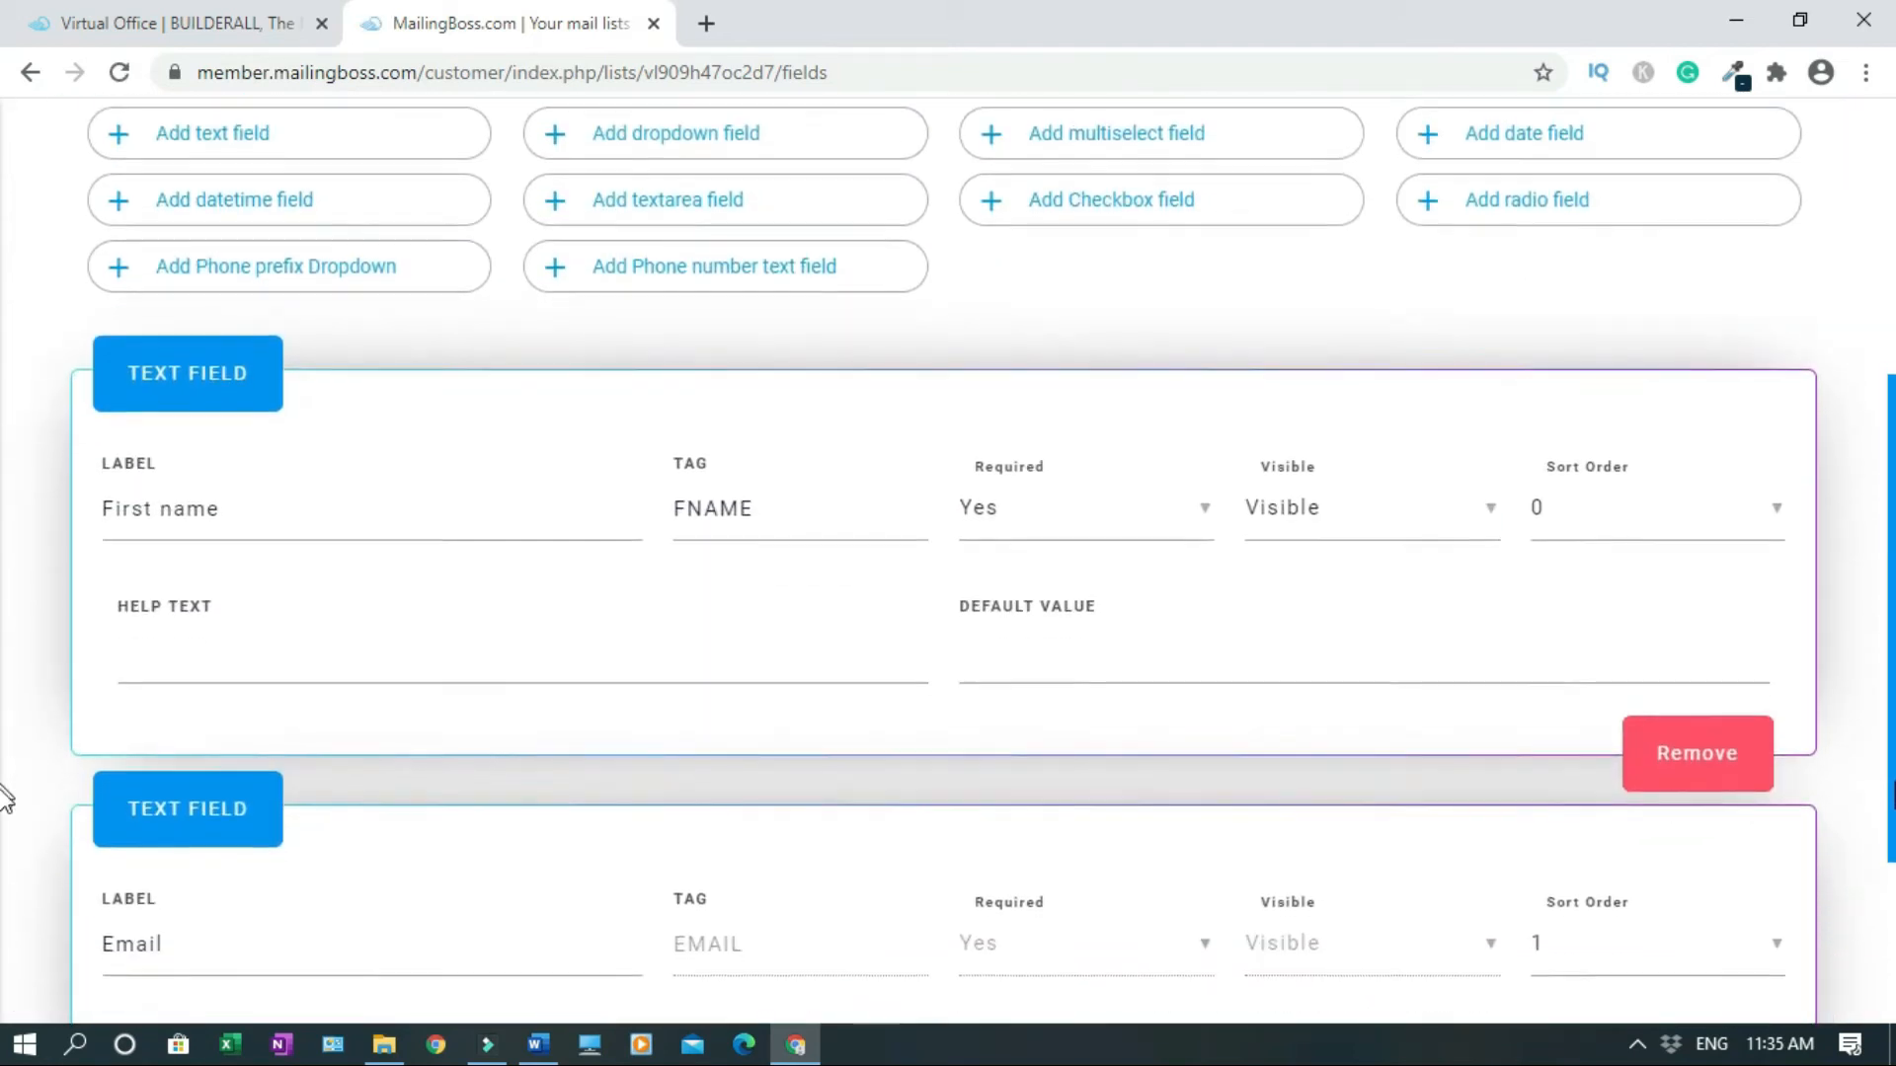
scroll(3, 798, down, 2)
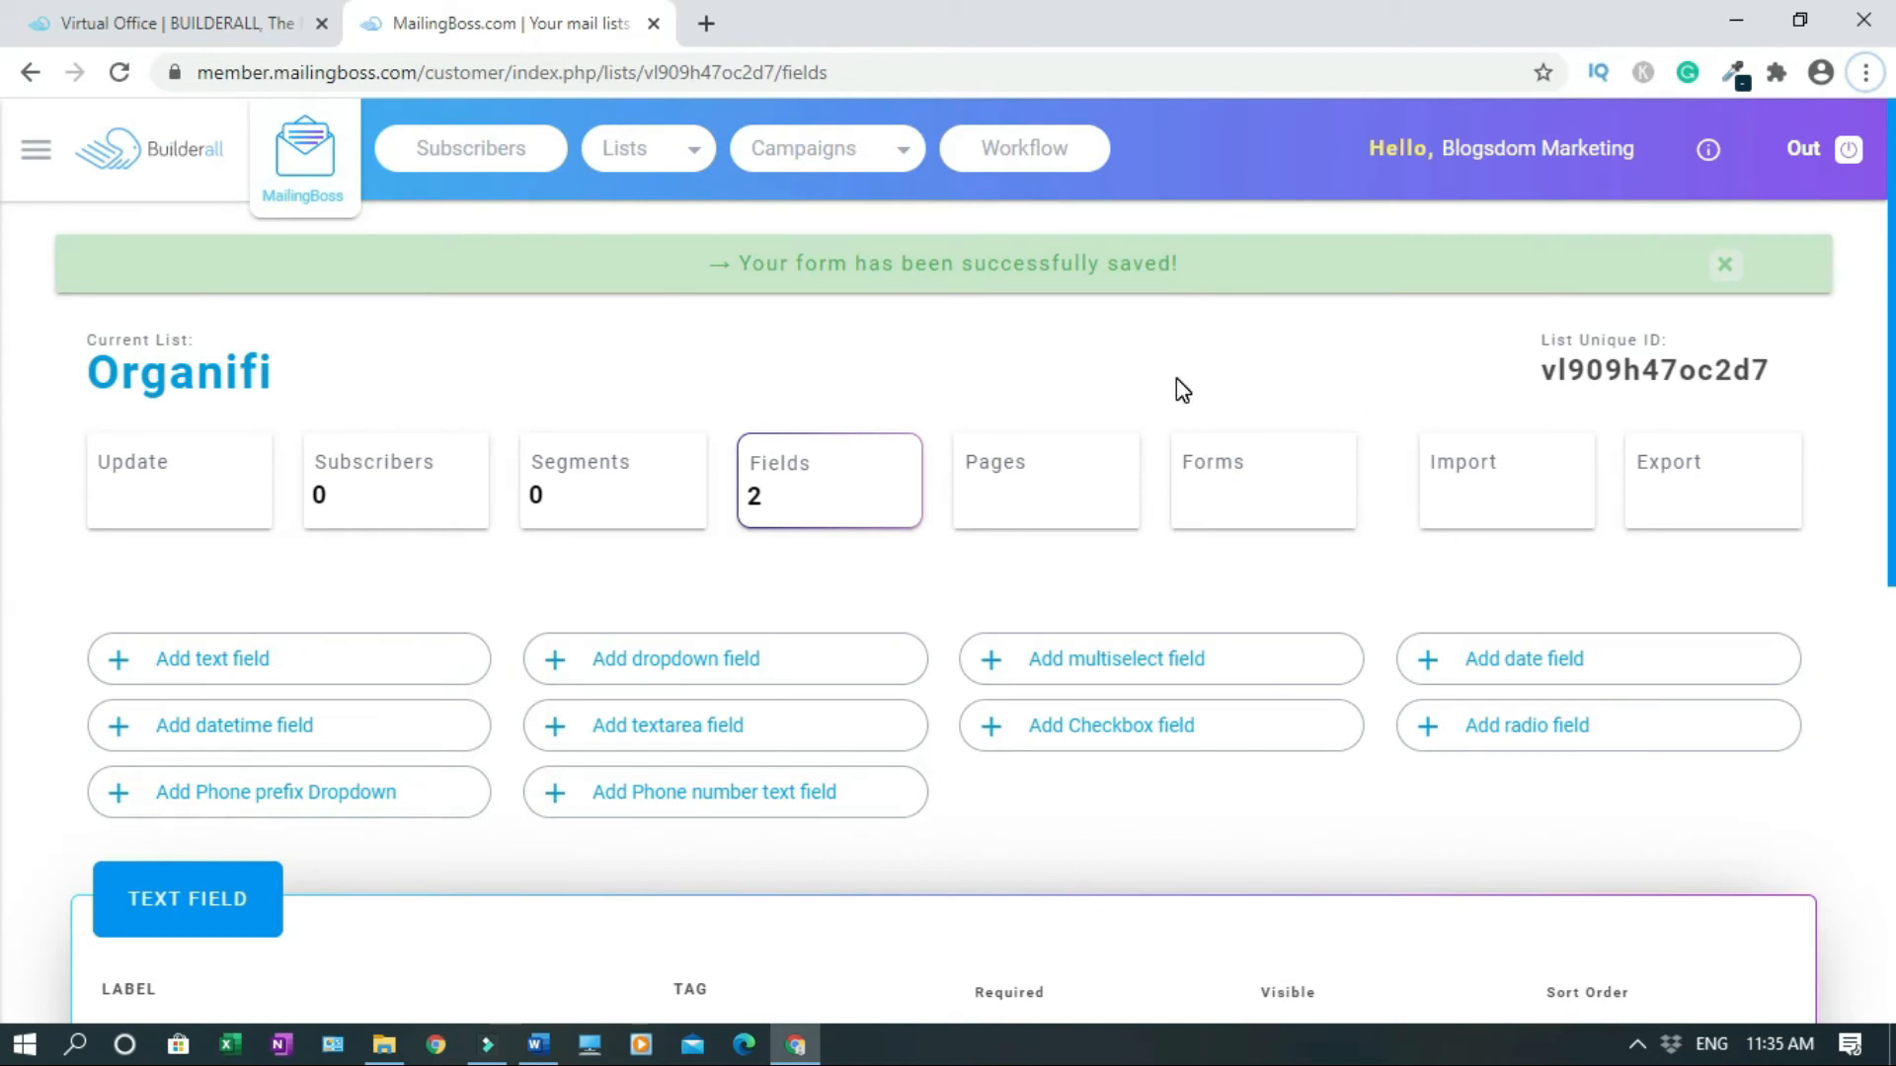
Examine the form for creating a new e-mail sequence, and close MailingBoss.
mouse_move(900, 149)
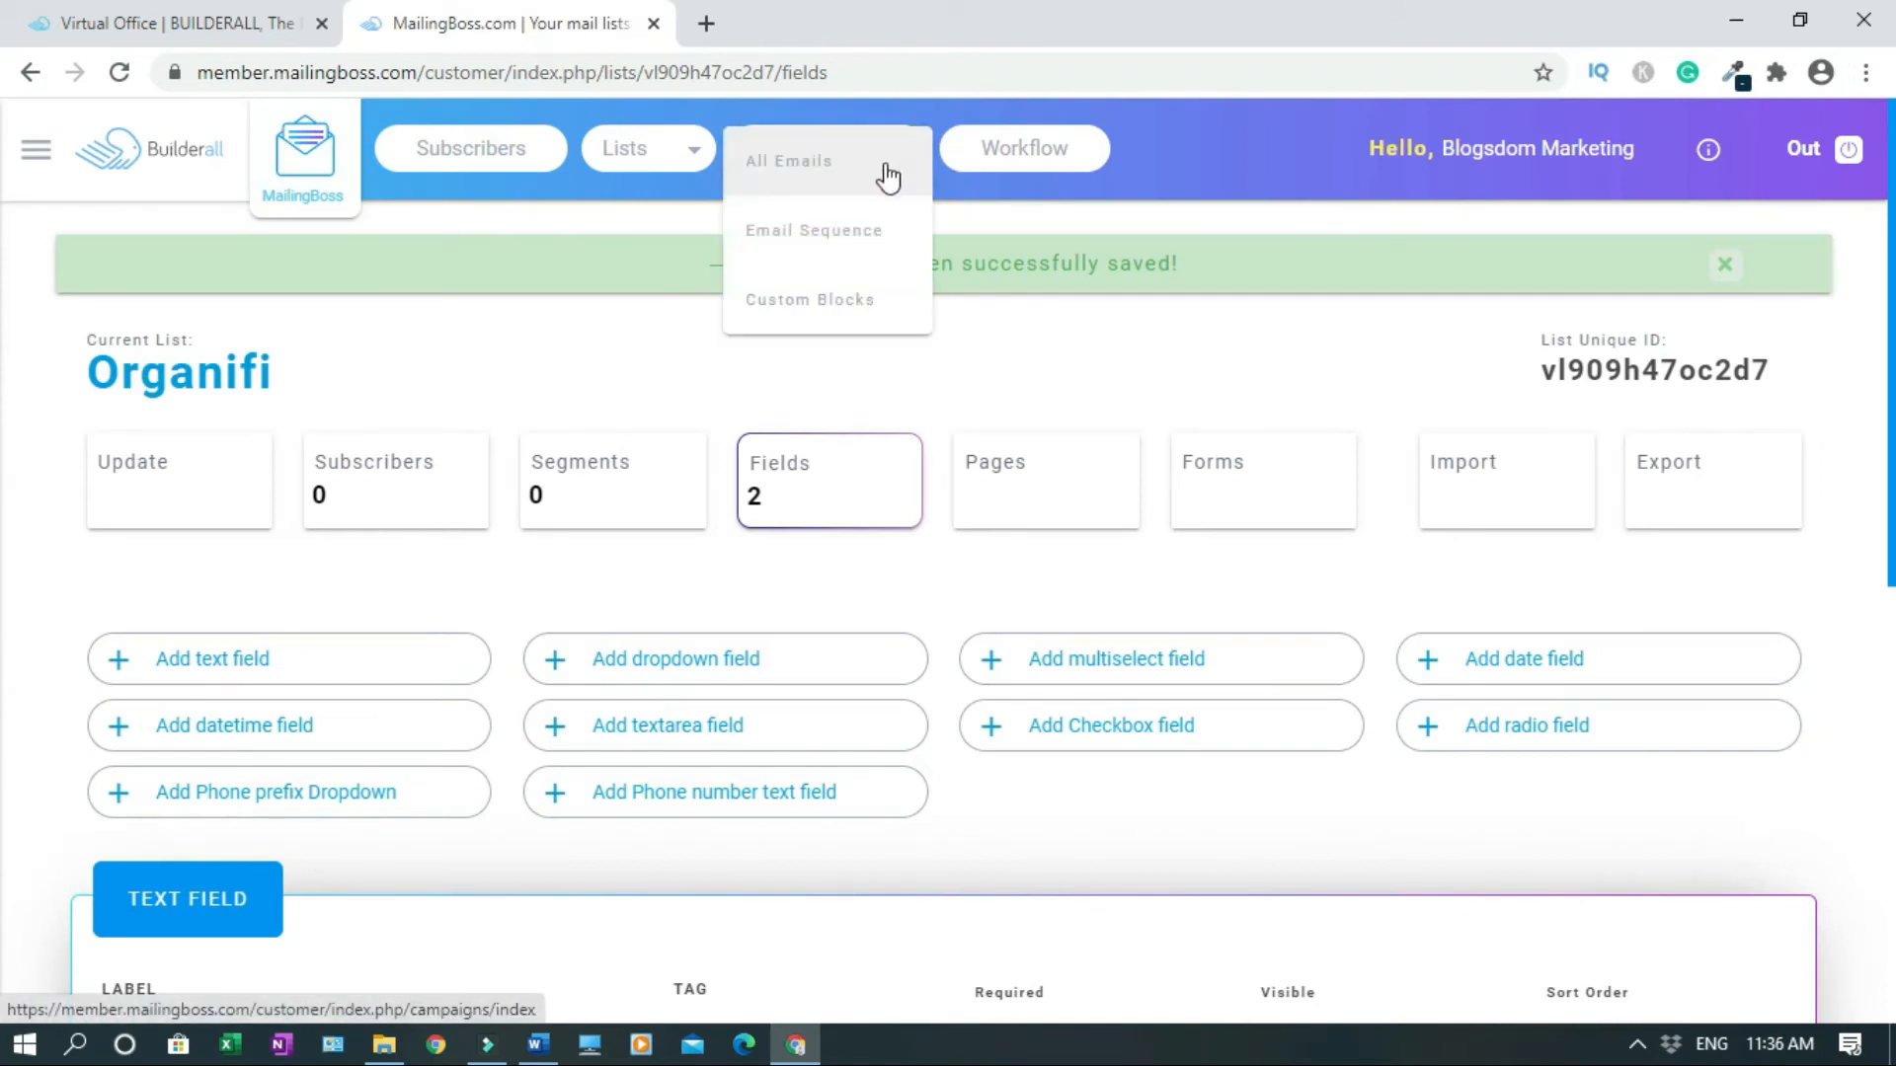
click(866, 231)
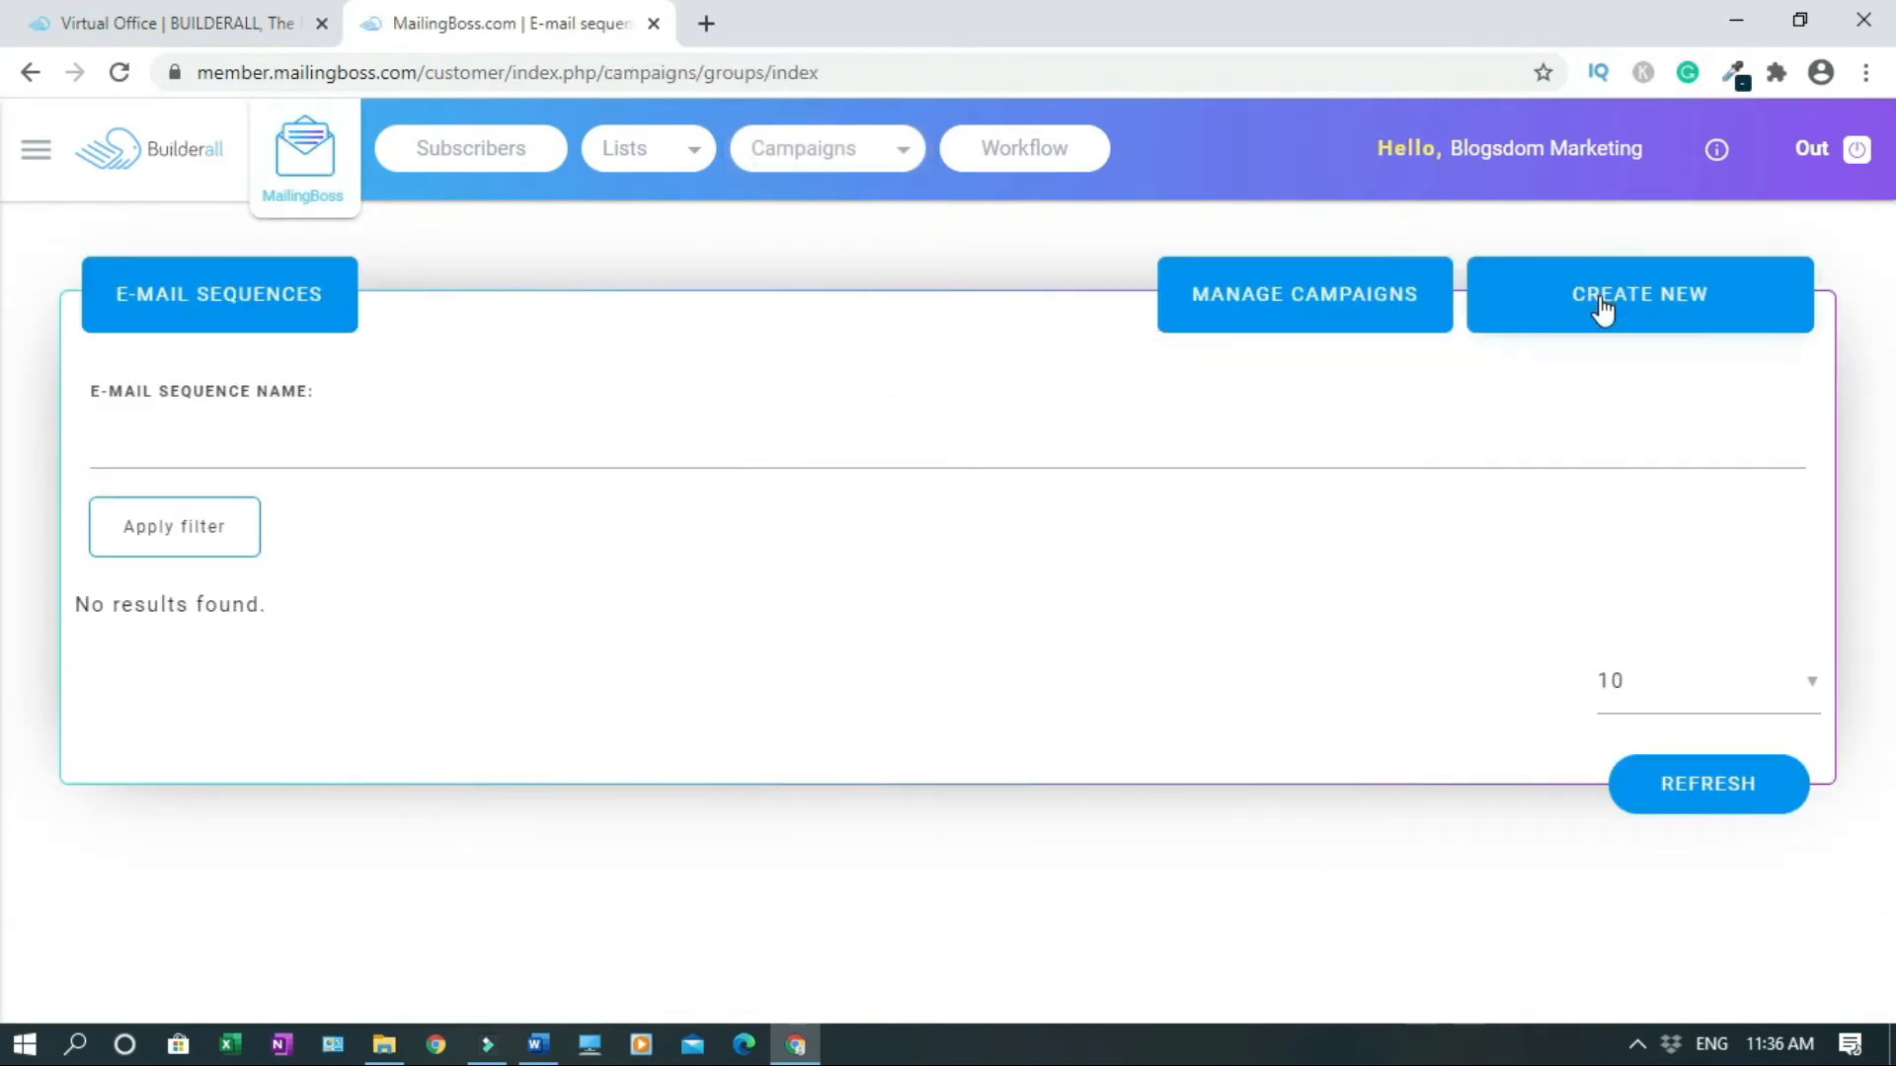
click(1601, 309)
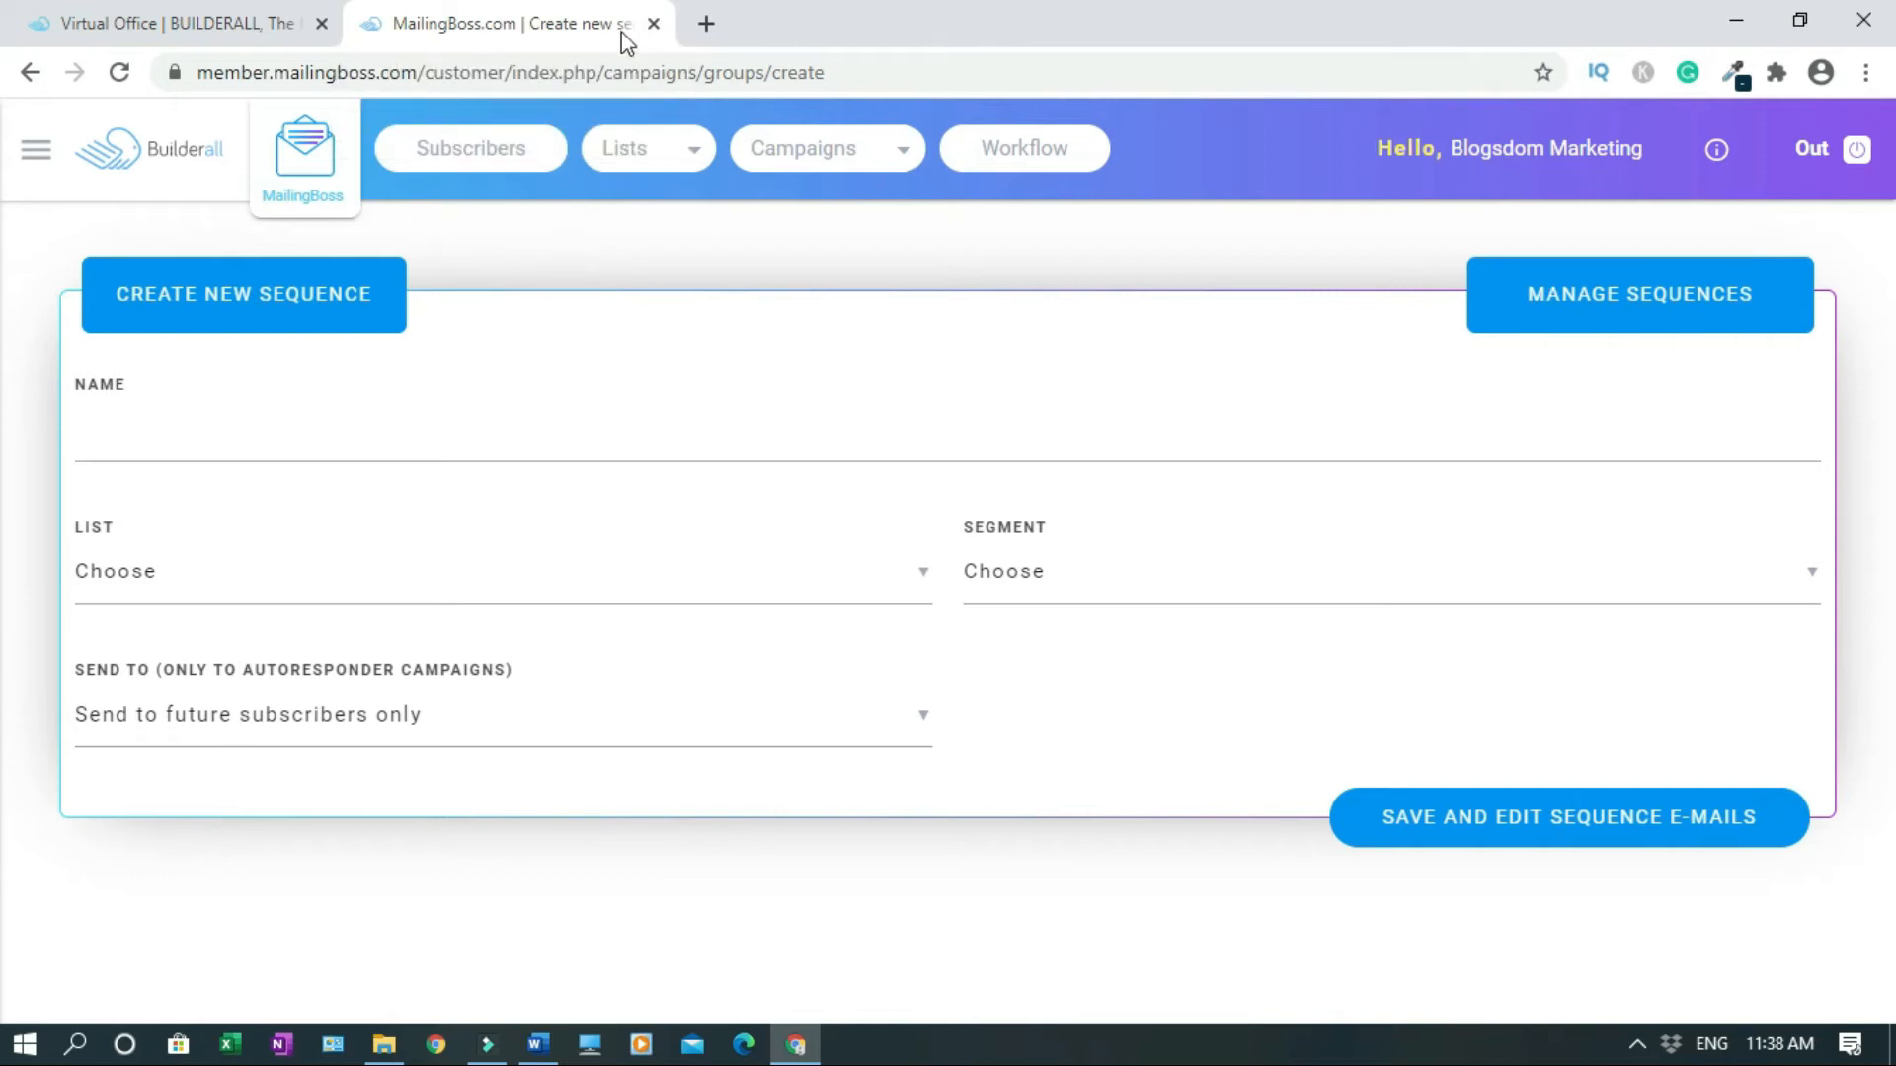
click(656, 30)
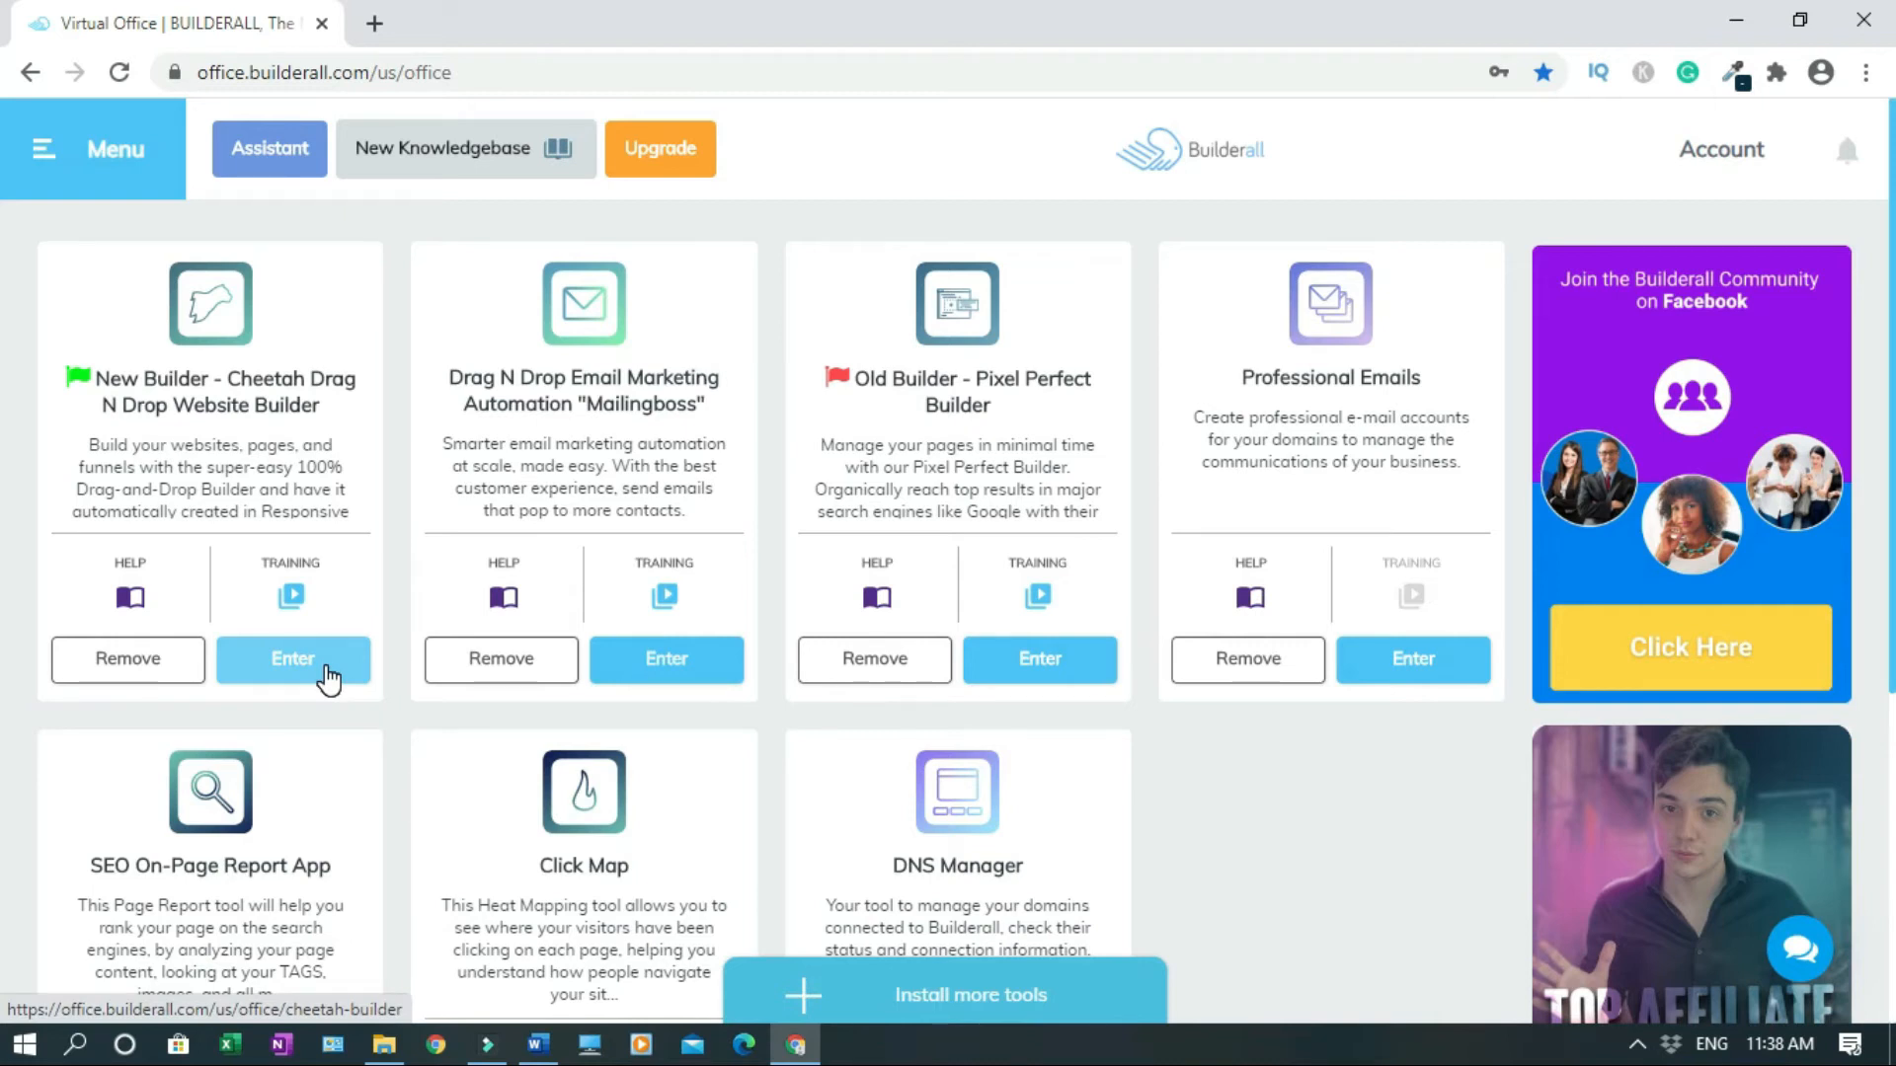
Open the Cheetah builder in a new tab and view the Weight Loss Bait site's live thank-you confirmation page.
right_click(329, 673)
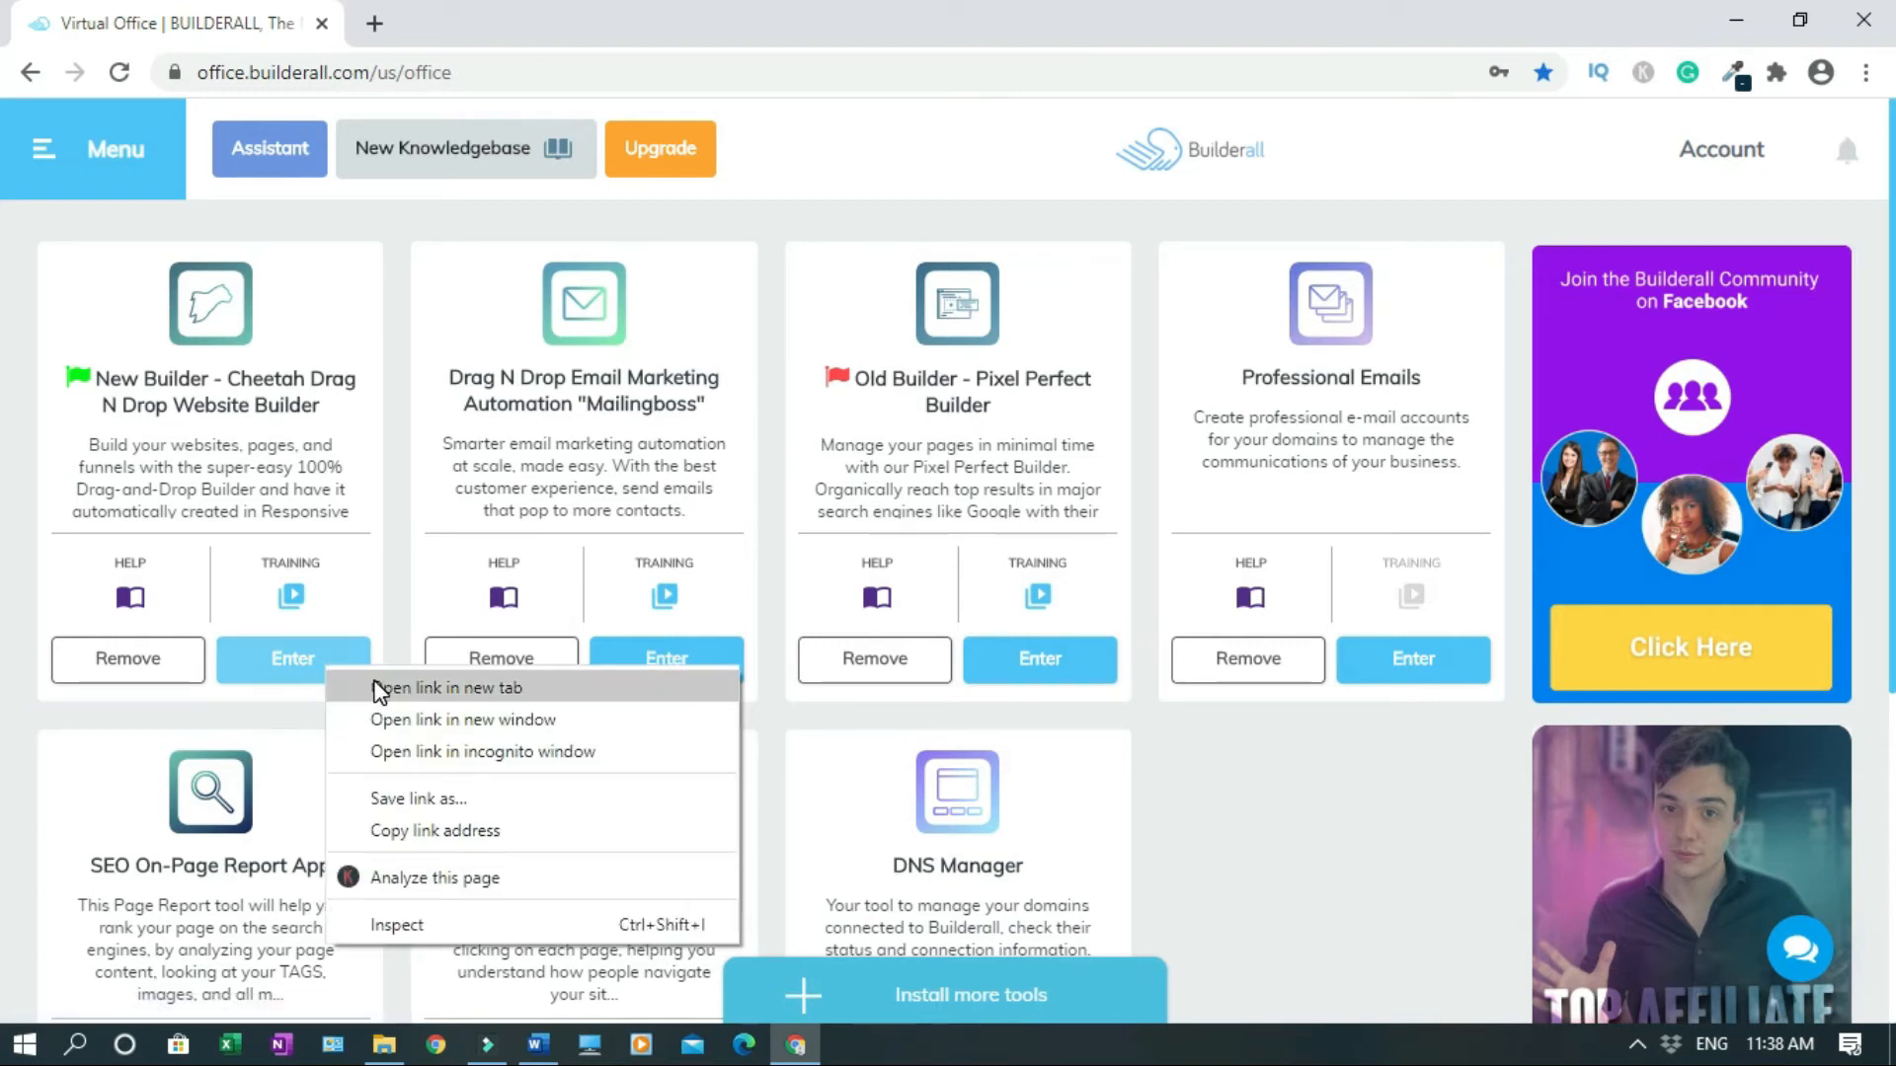
click(379, 685)
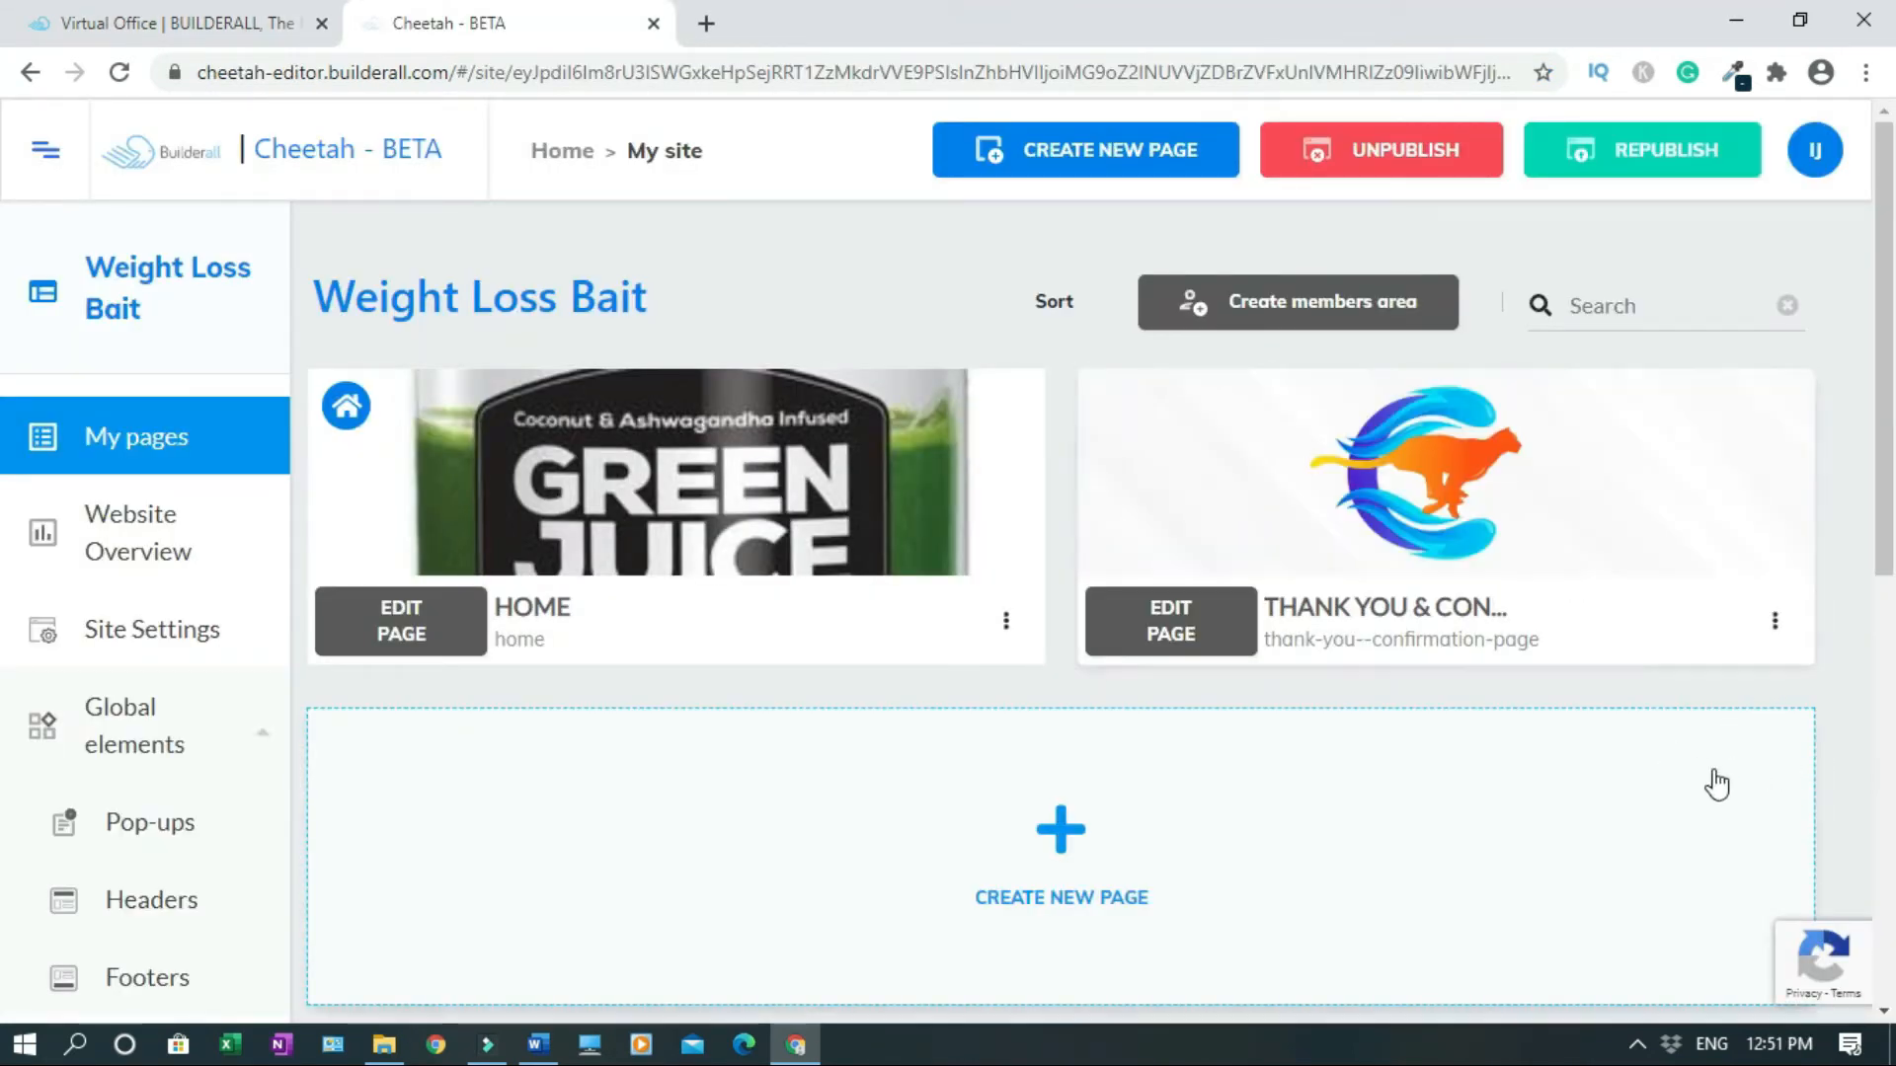
click(1775, 624)
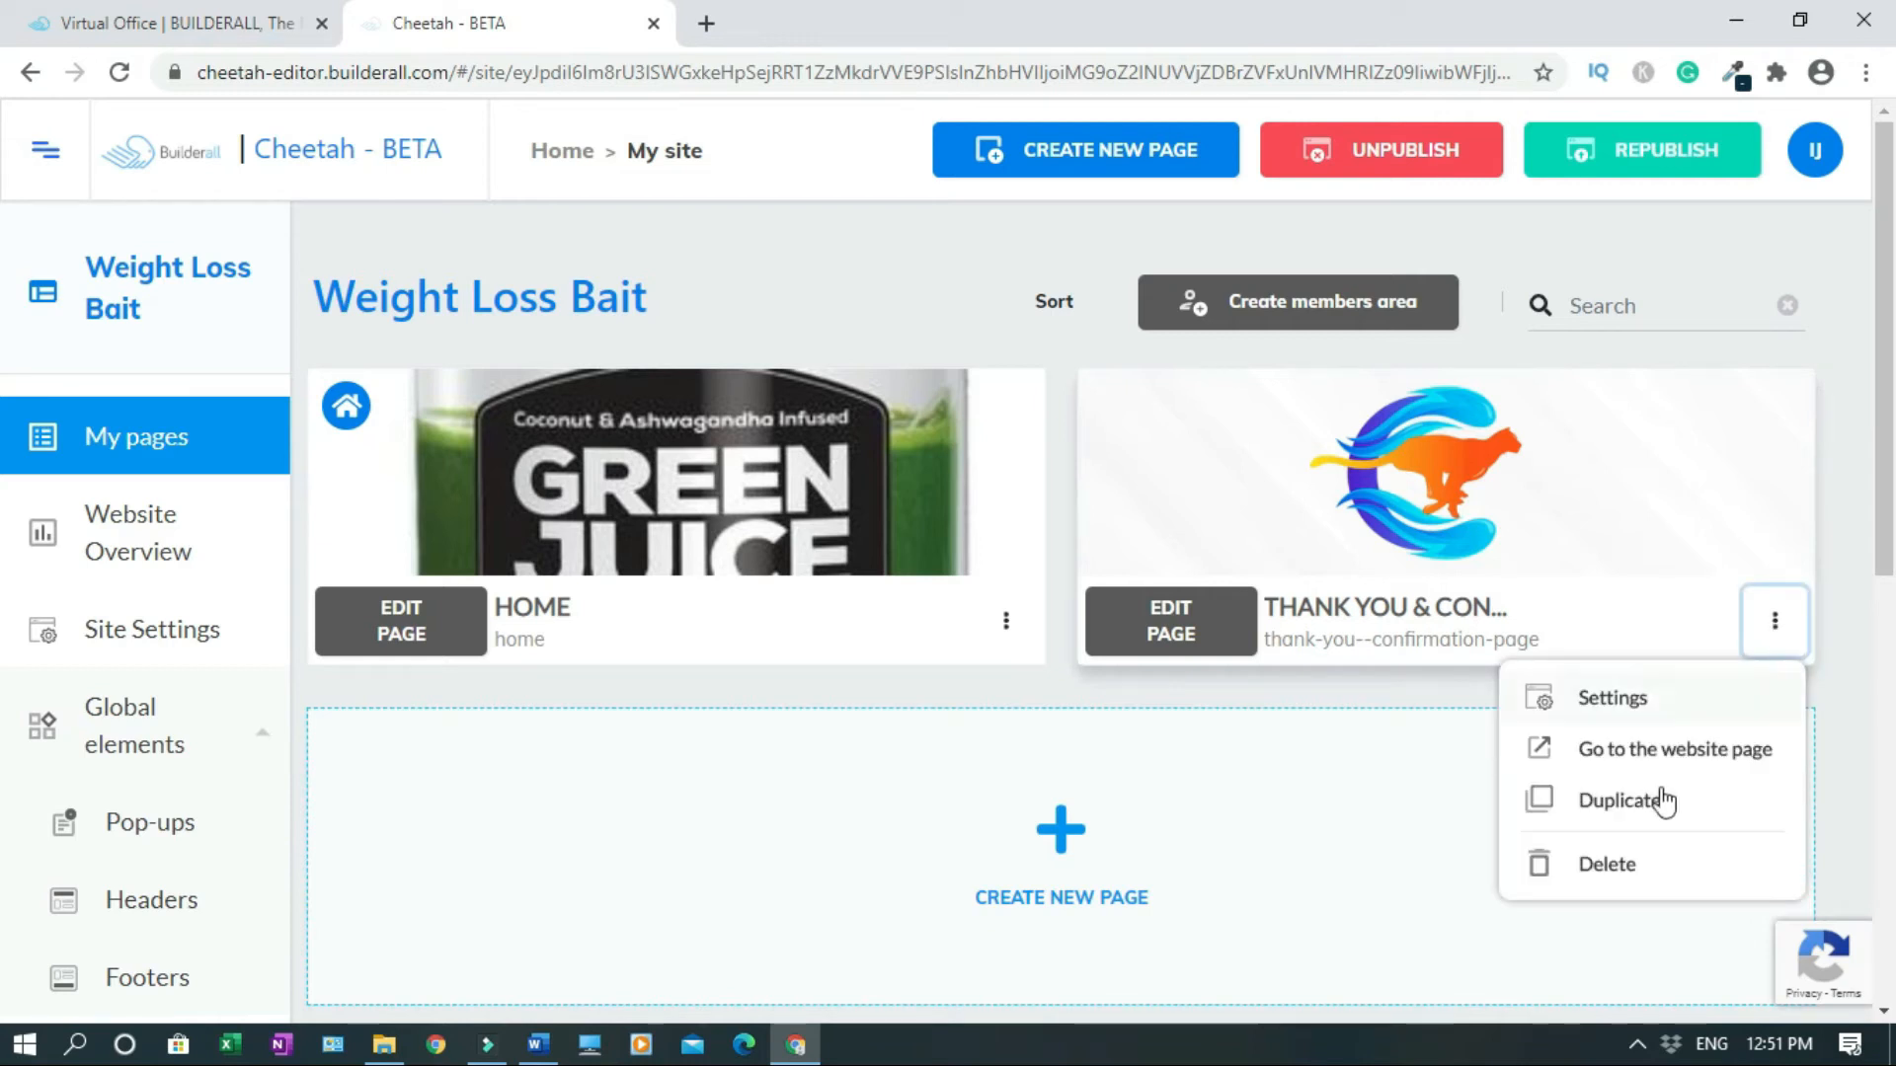
click(1667, 752)
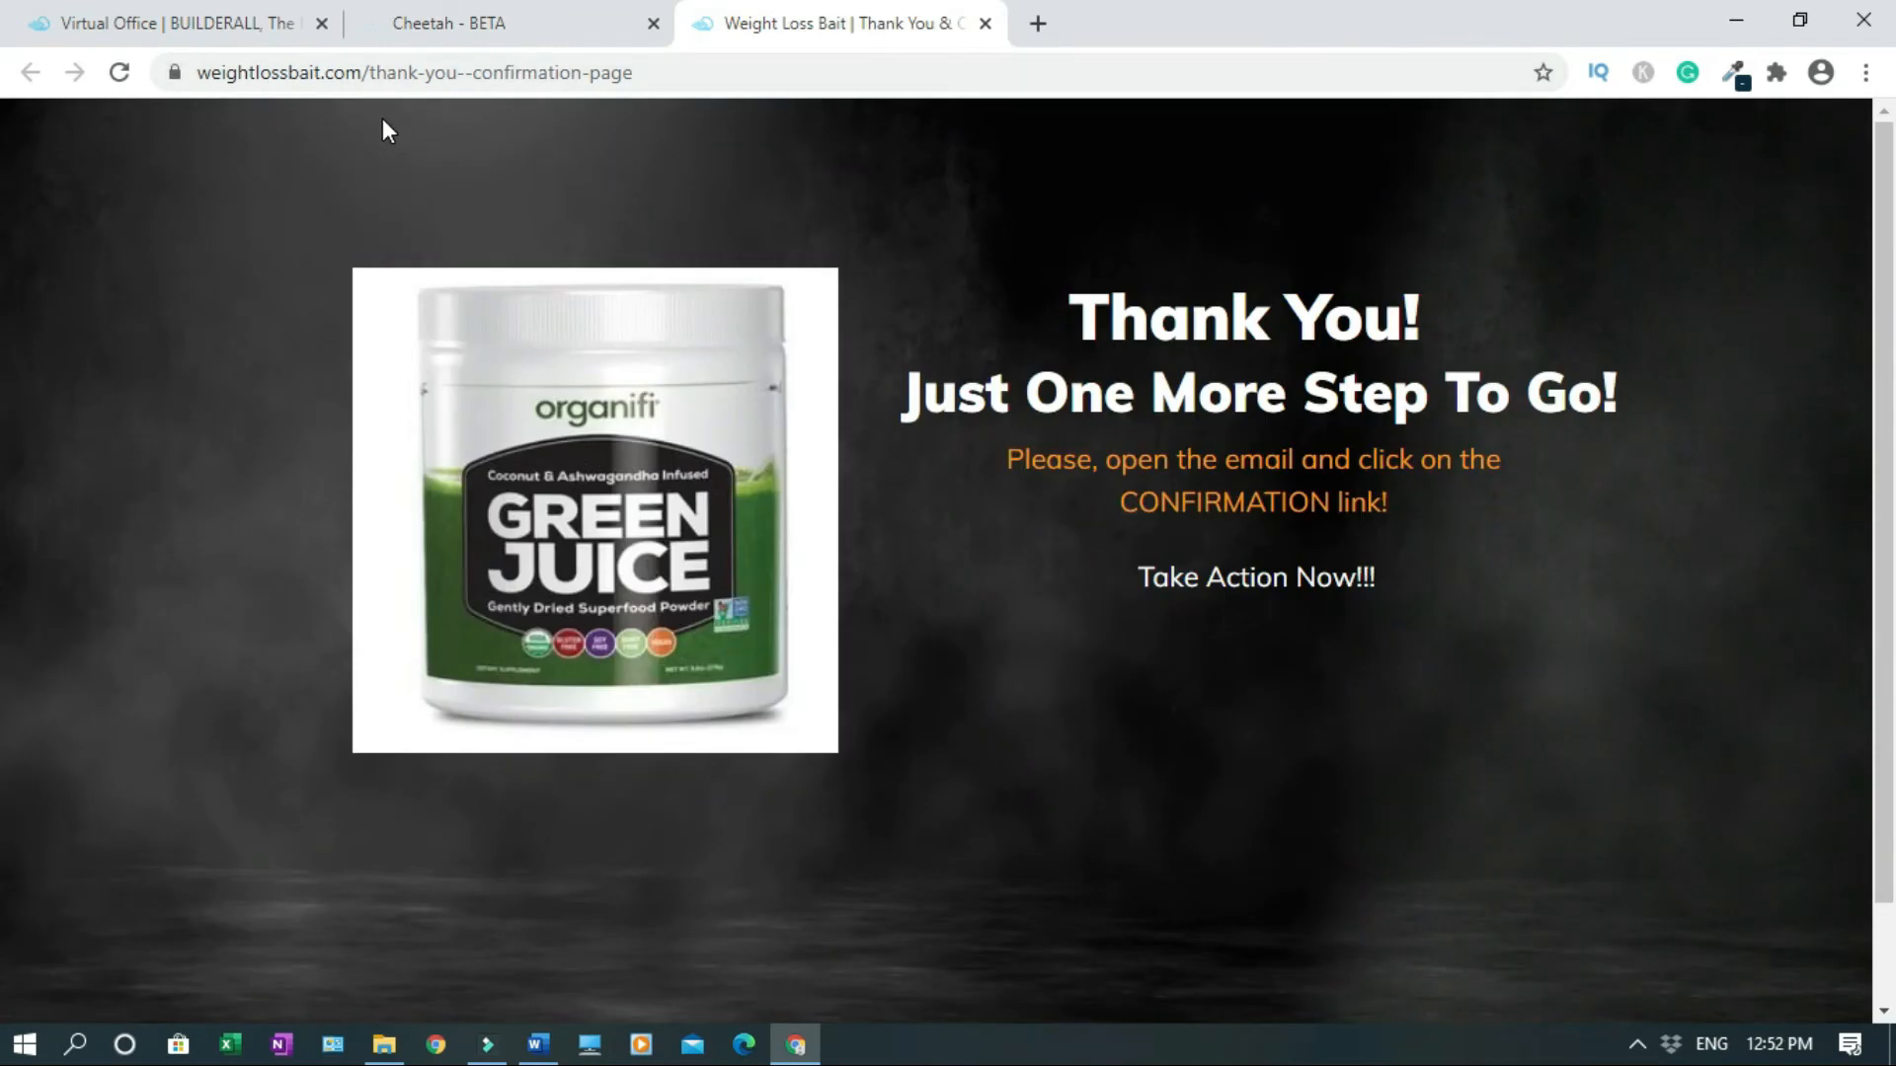
Copy the thank-you confirmation page's web address and return to the Weight Loss Bait site's pages in Cheetah.
click(345, 74)
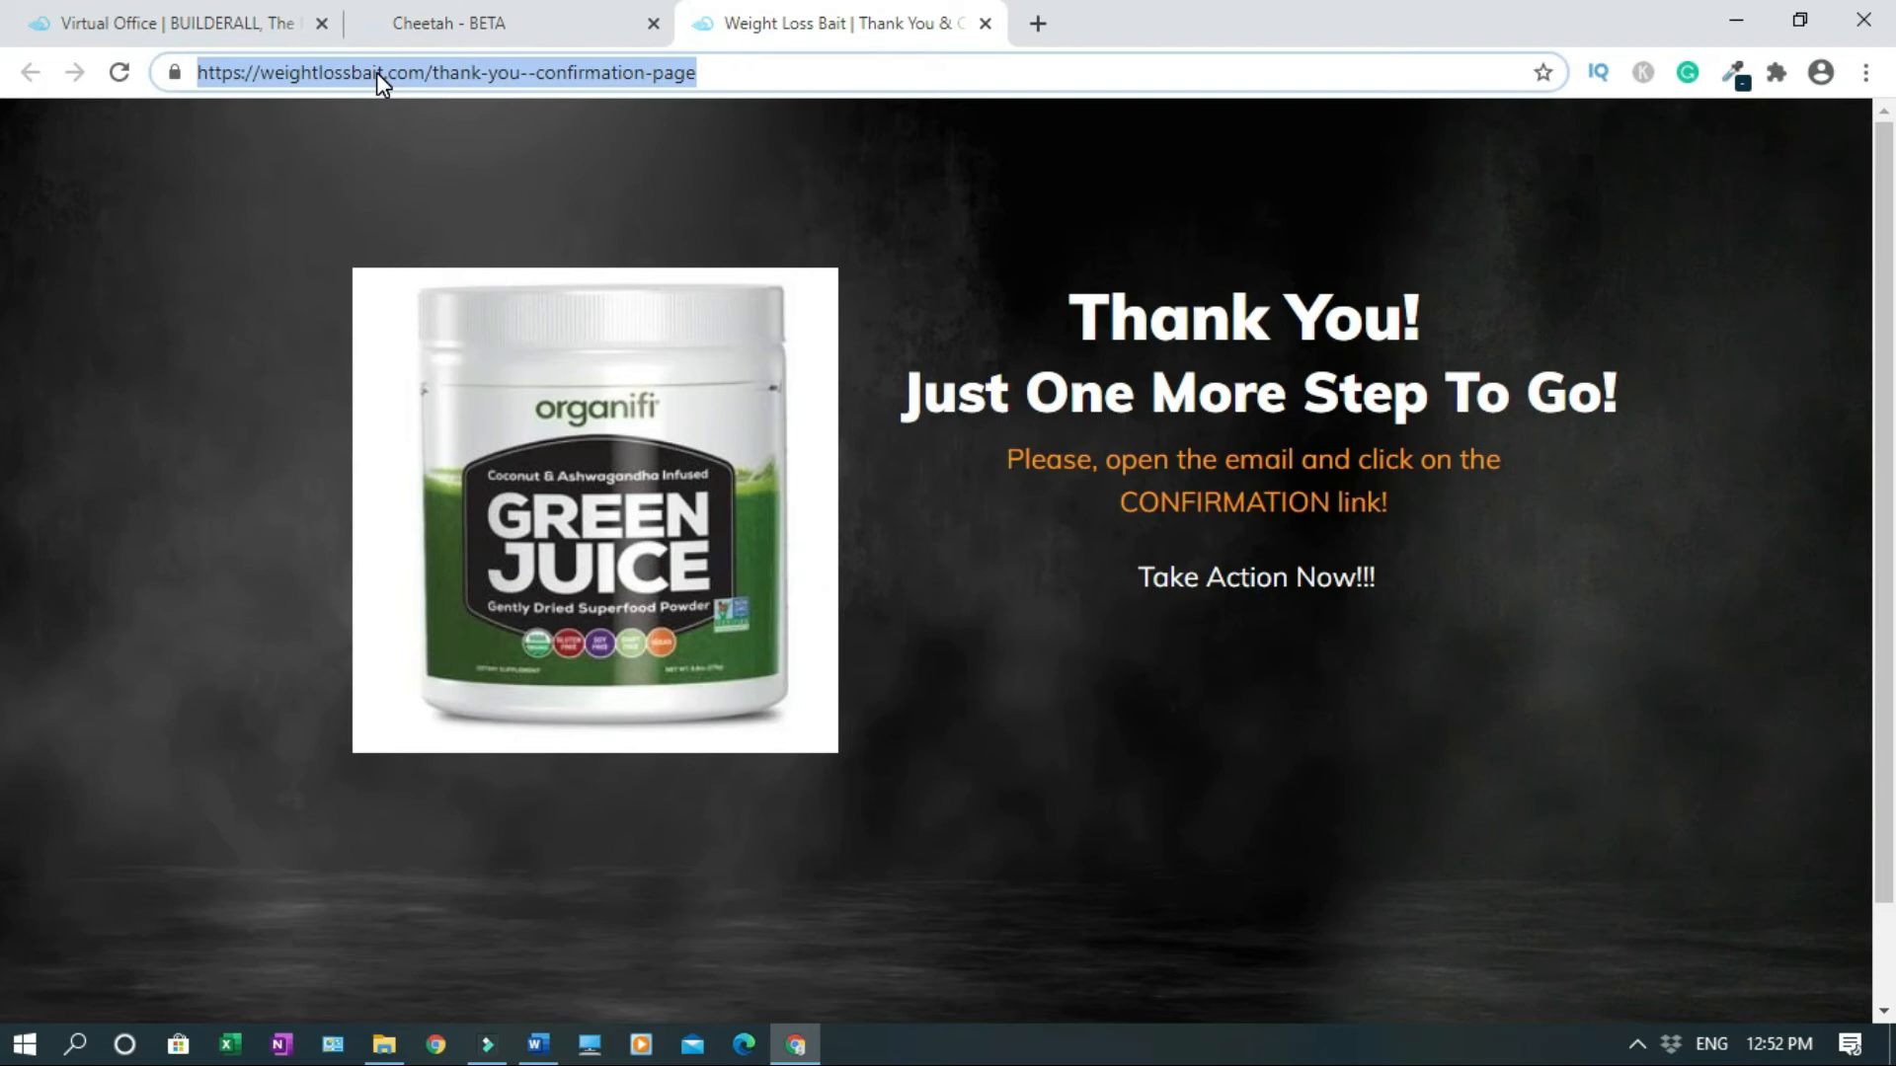
right_click(376, 73)
click(454, 225)
click(474, 25)
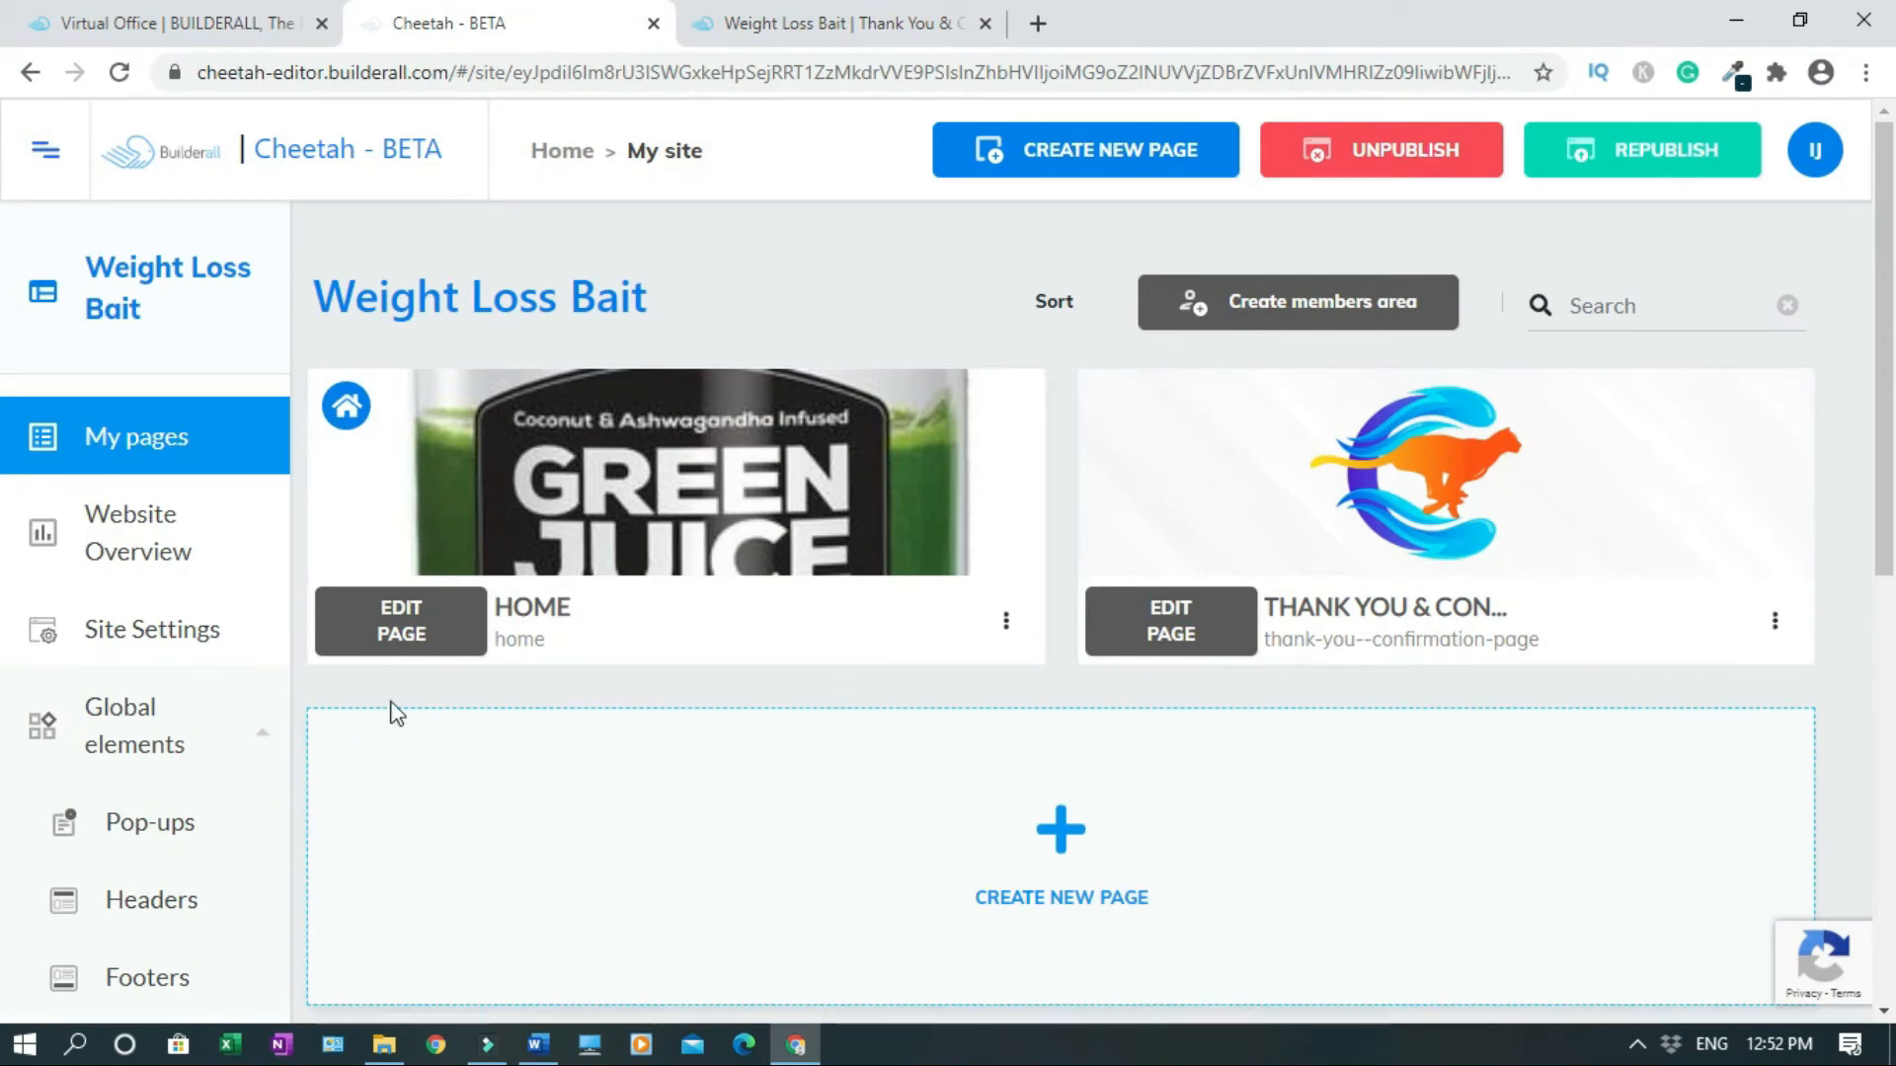
Open the Weight Loss Bait Home page for editing and display the available Email Marketing Form elements.
click(423, 651)
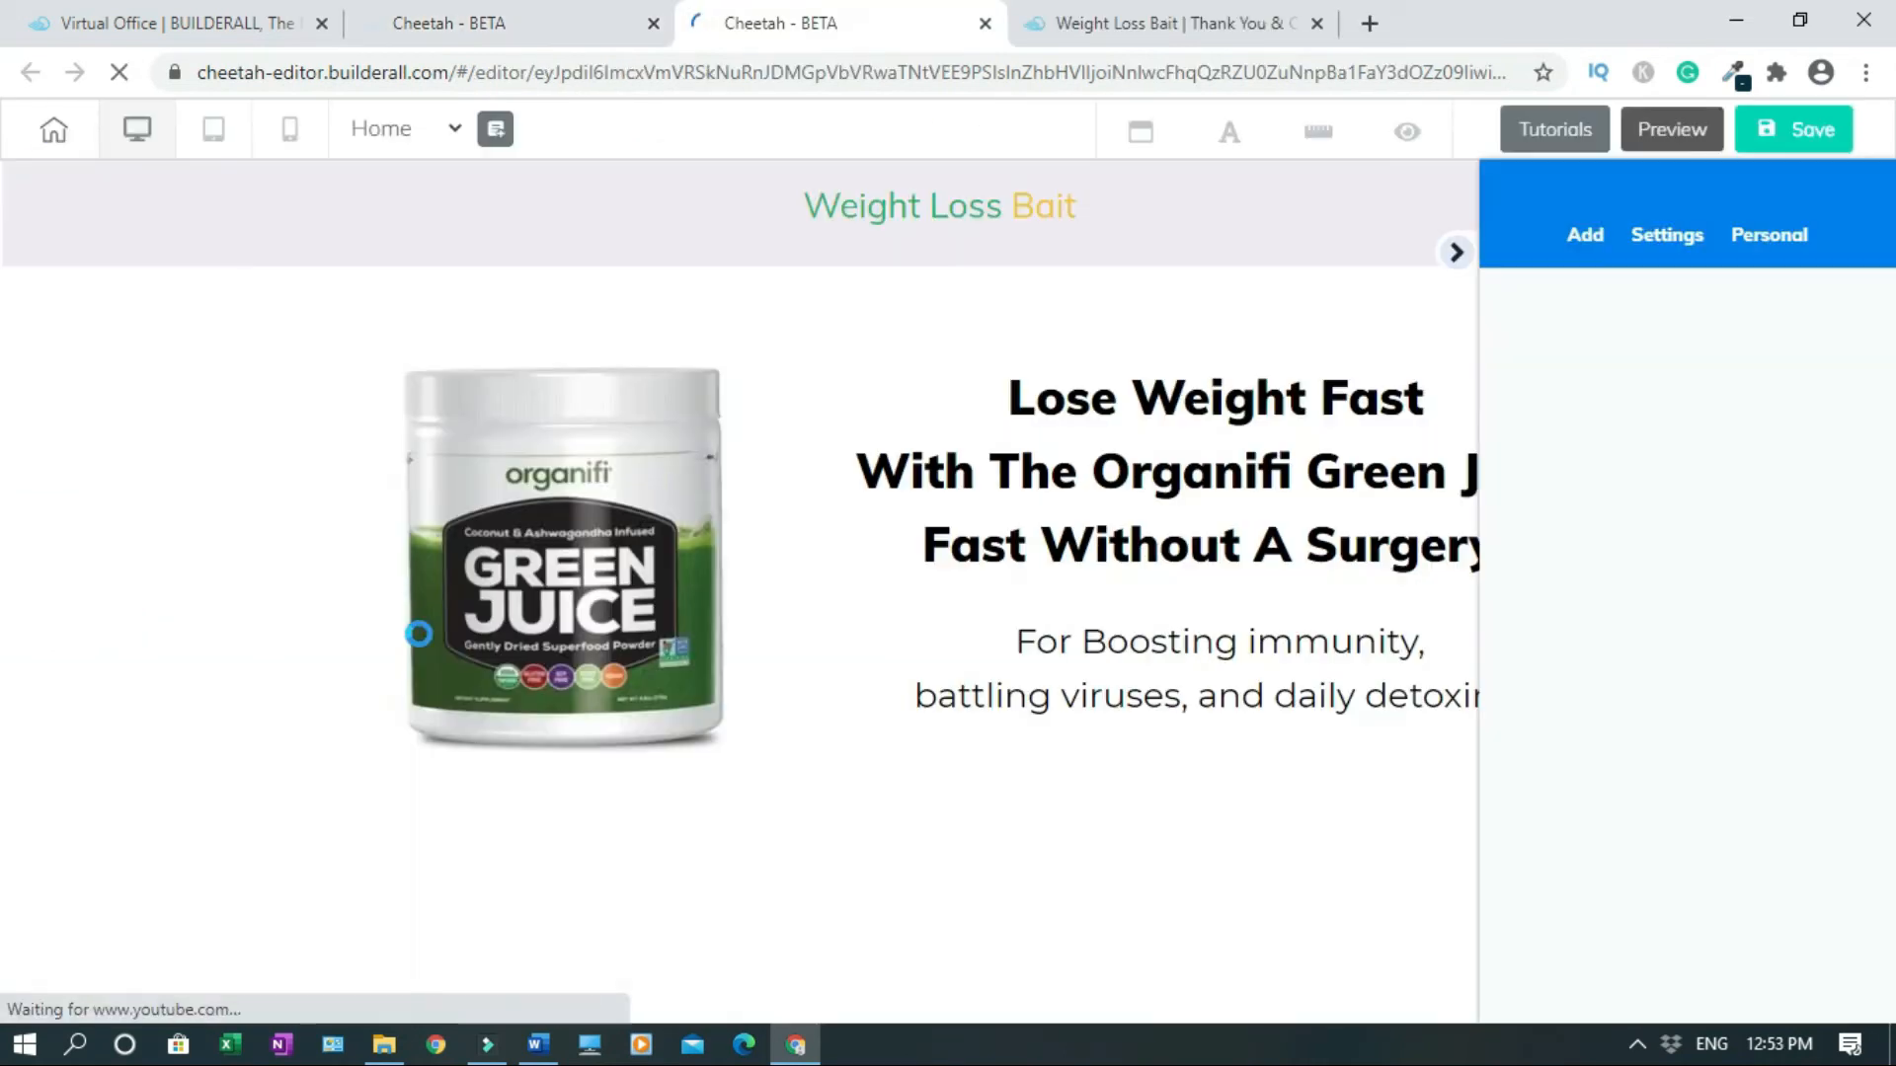
click(1457, 253)
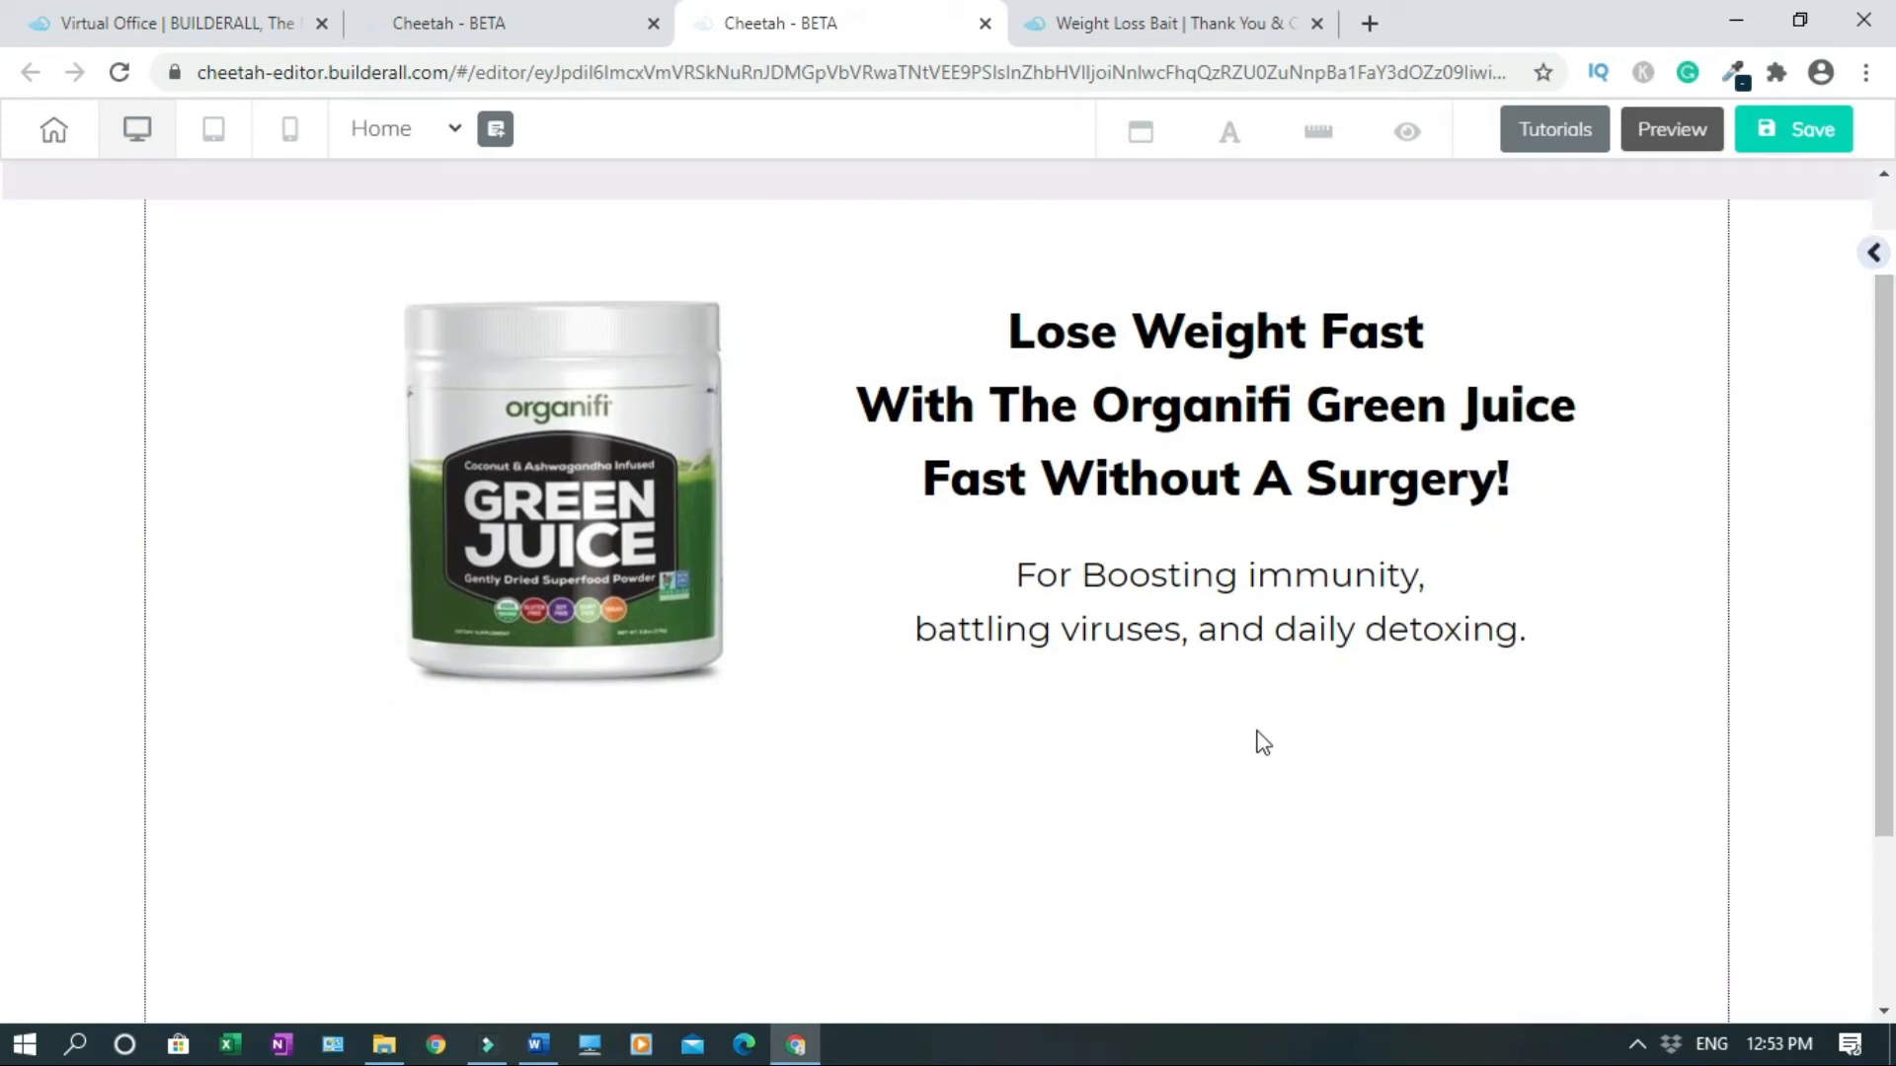
click(1872, 254)
drag(1893, 506, 1893, 542)
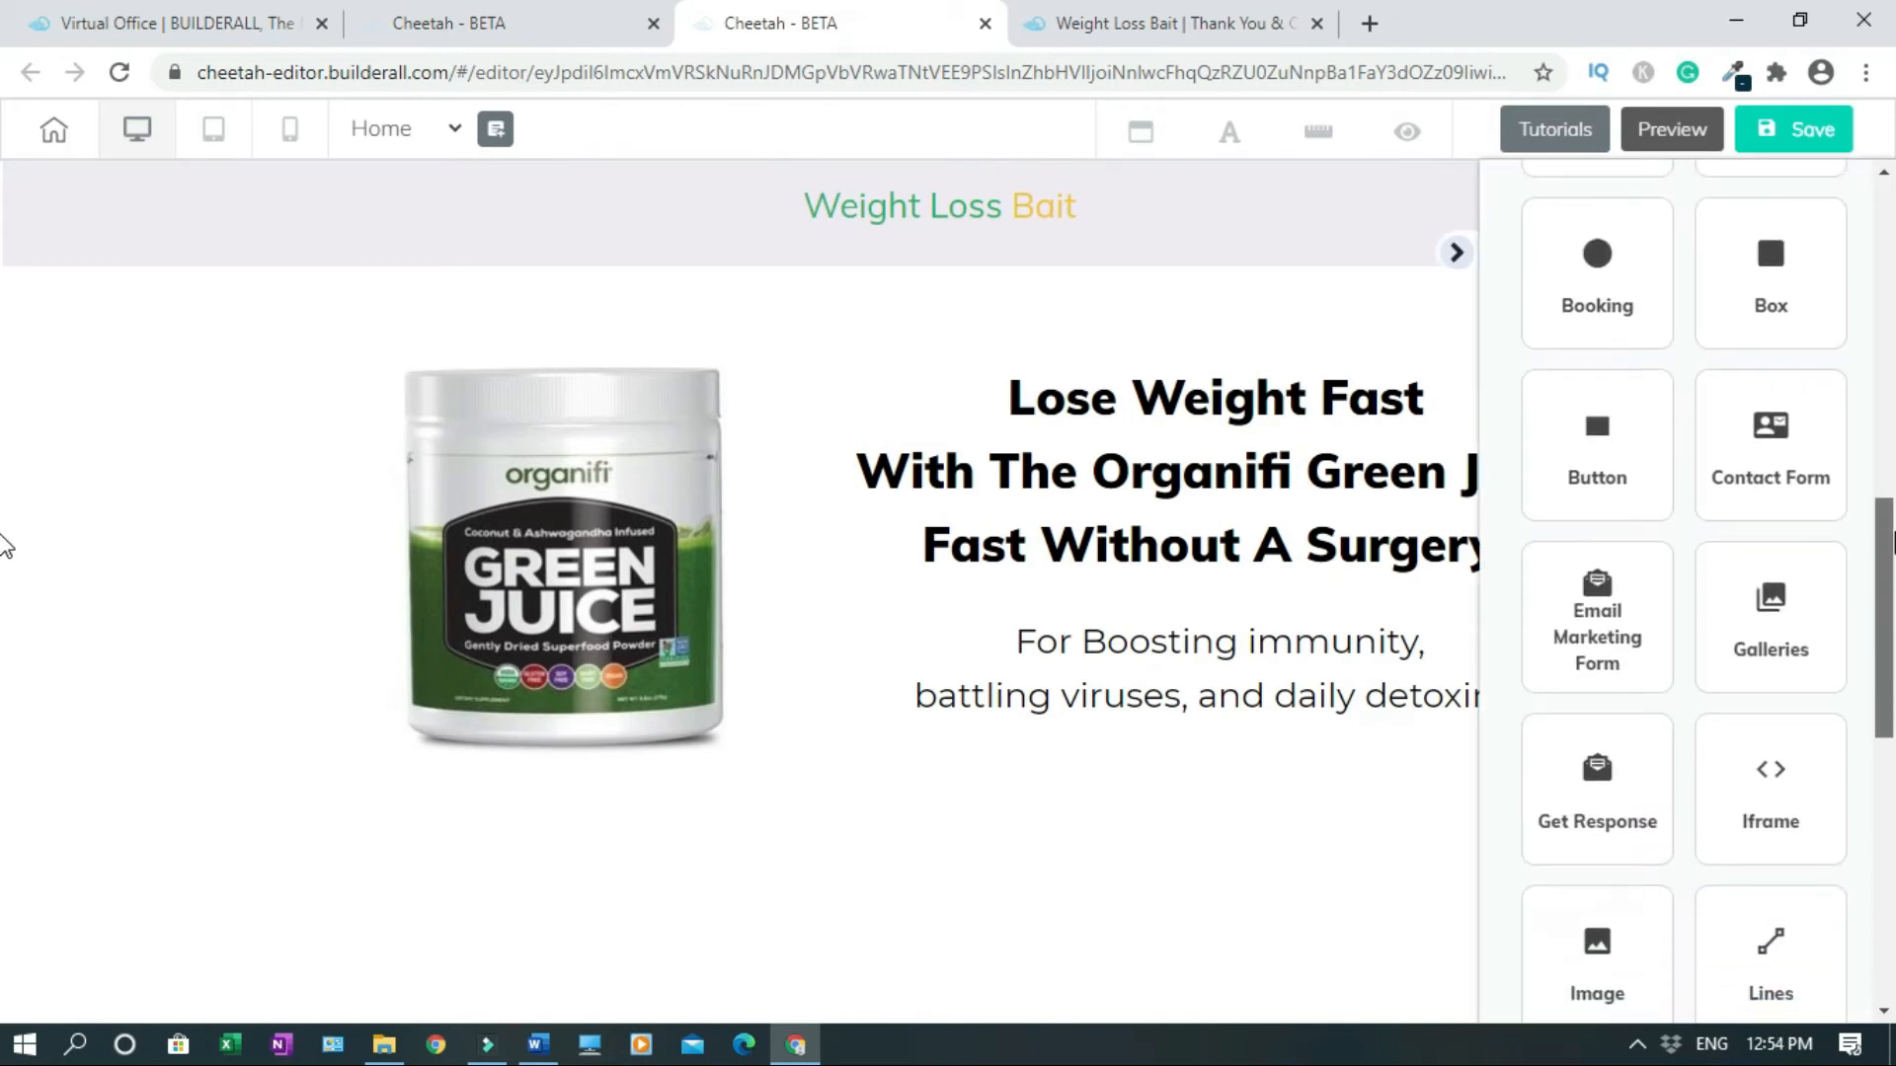
click(1624, 628)
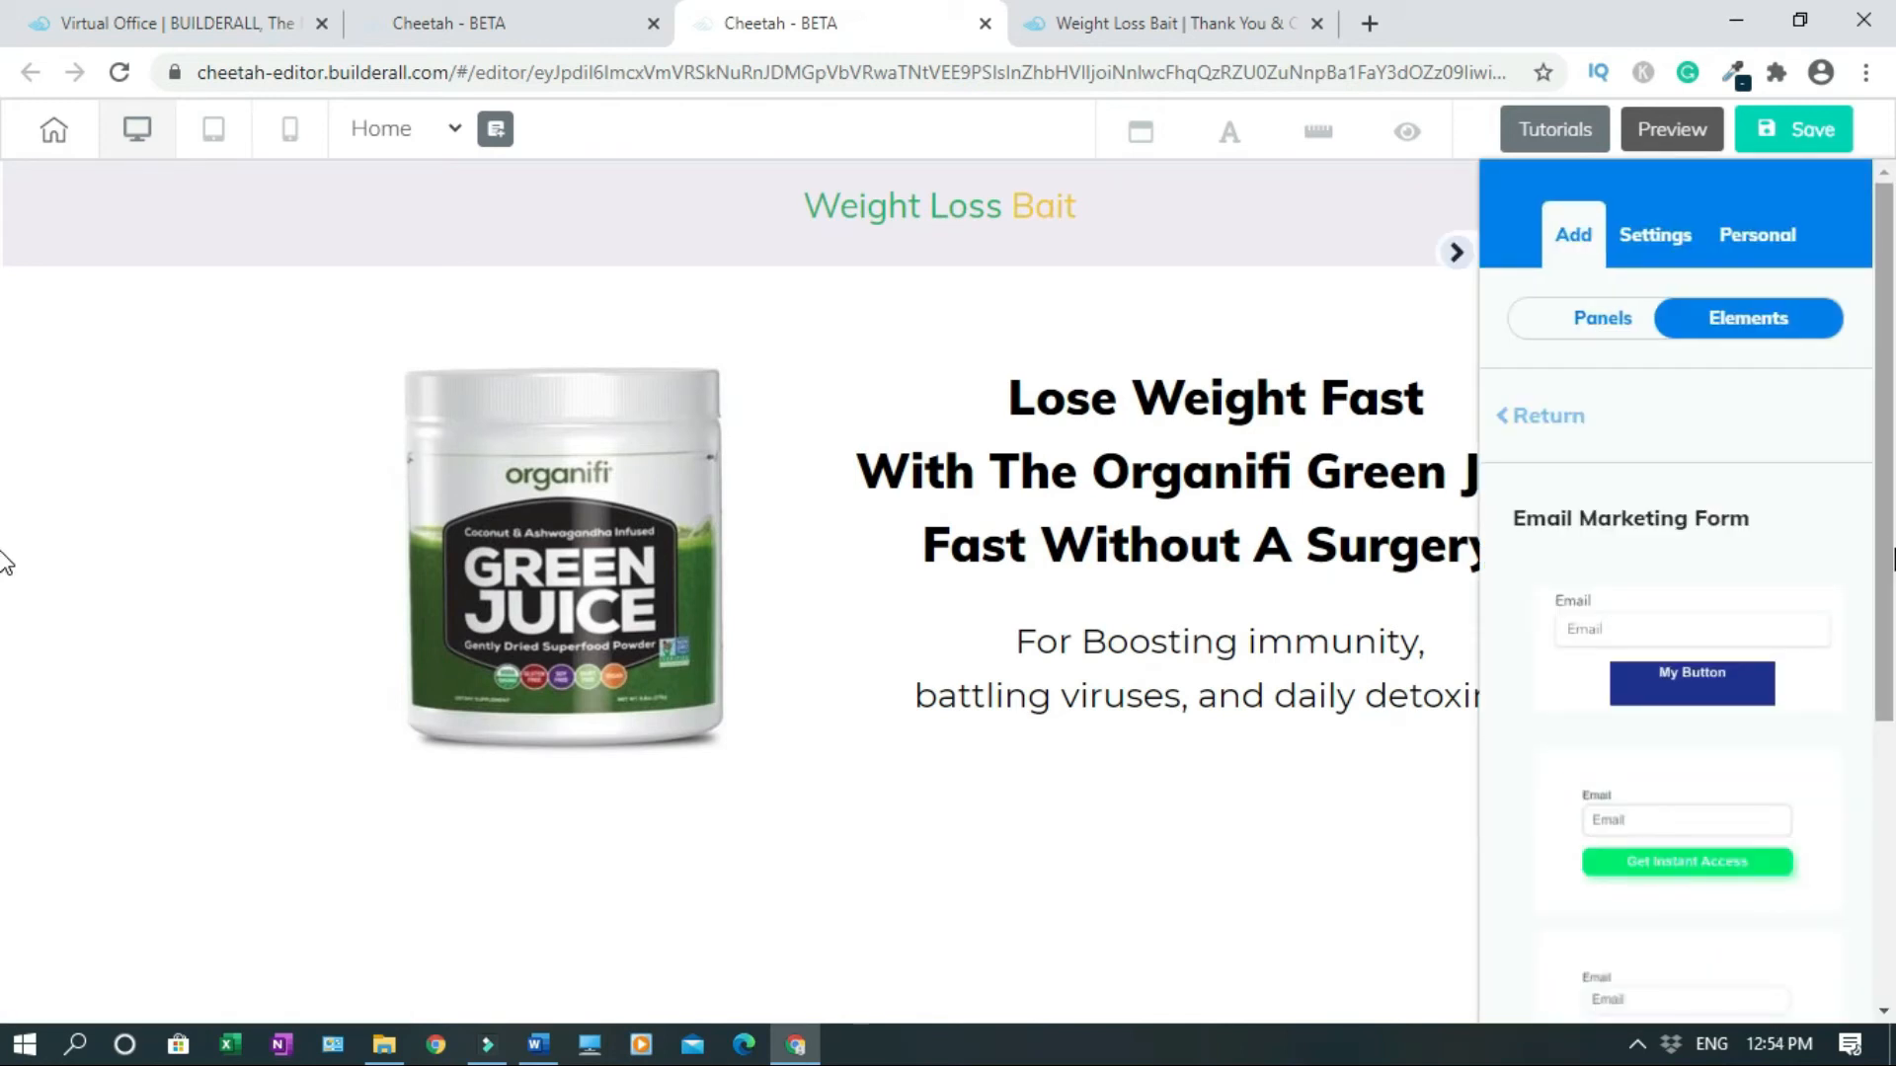
Add the email marketing form with the blue REGISTER NOW button to the page and connect it to the Organifi list.
drag(1891, 544, 1892, 992)
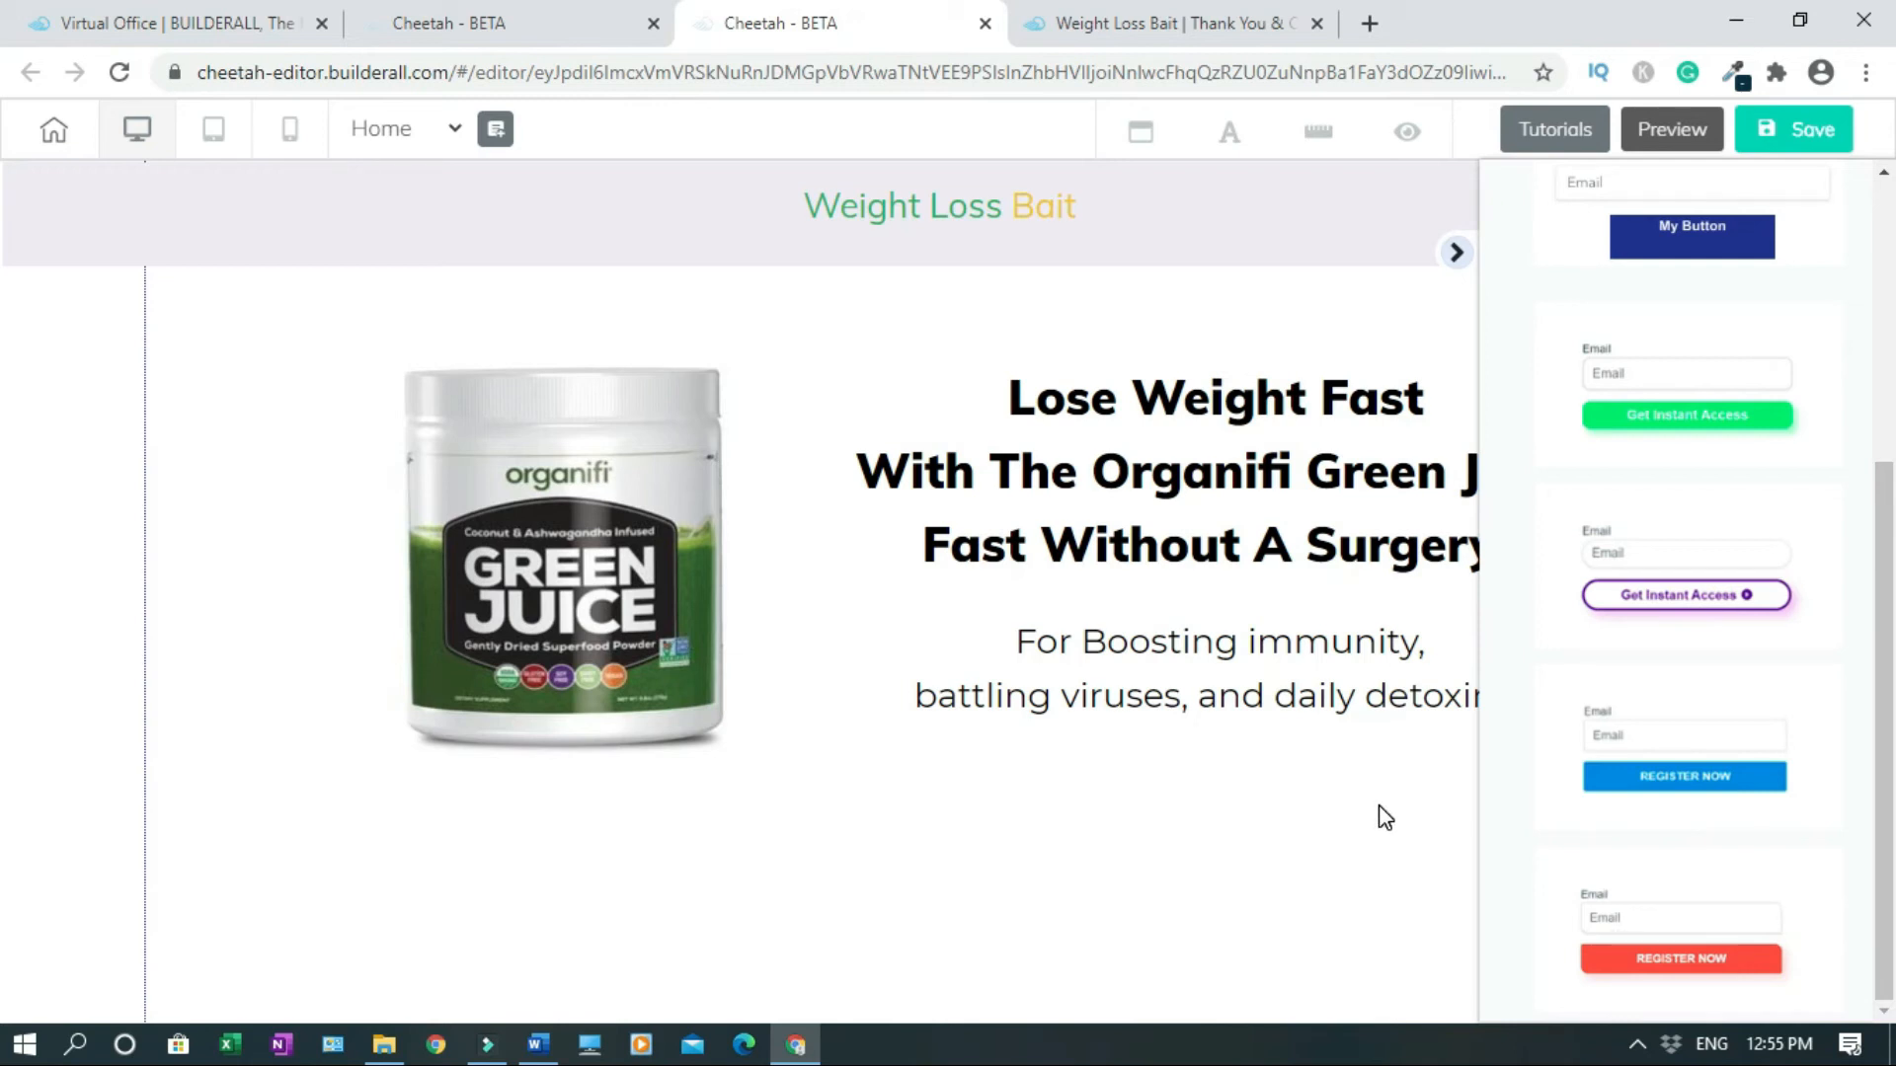
click(1696, 735)
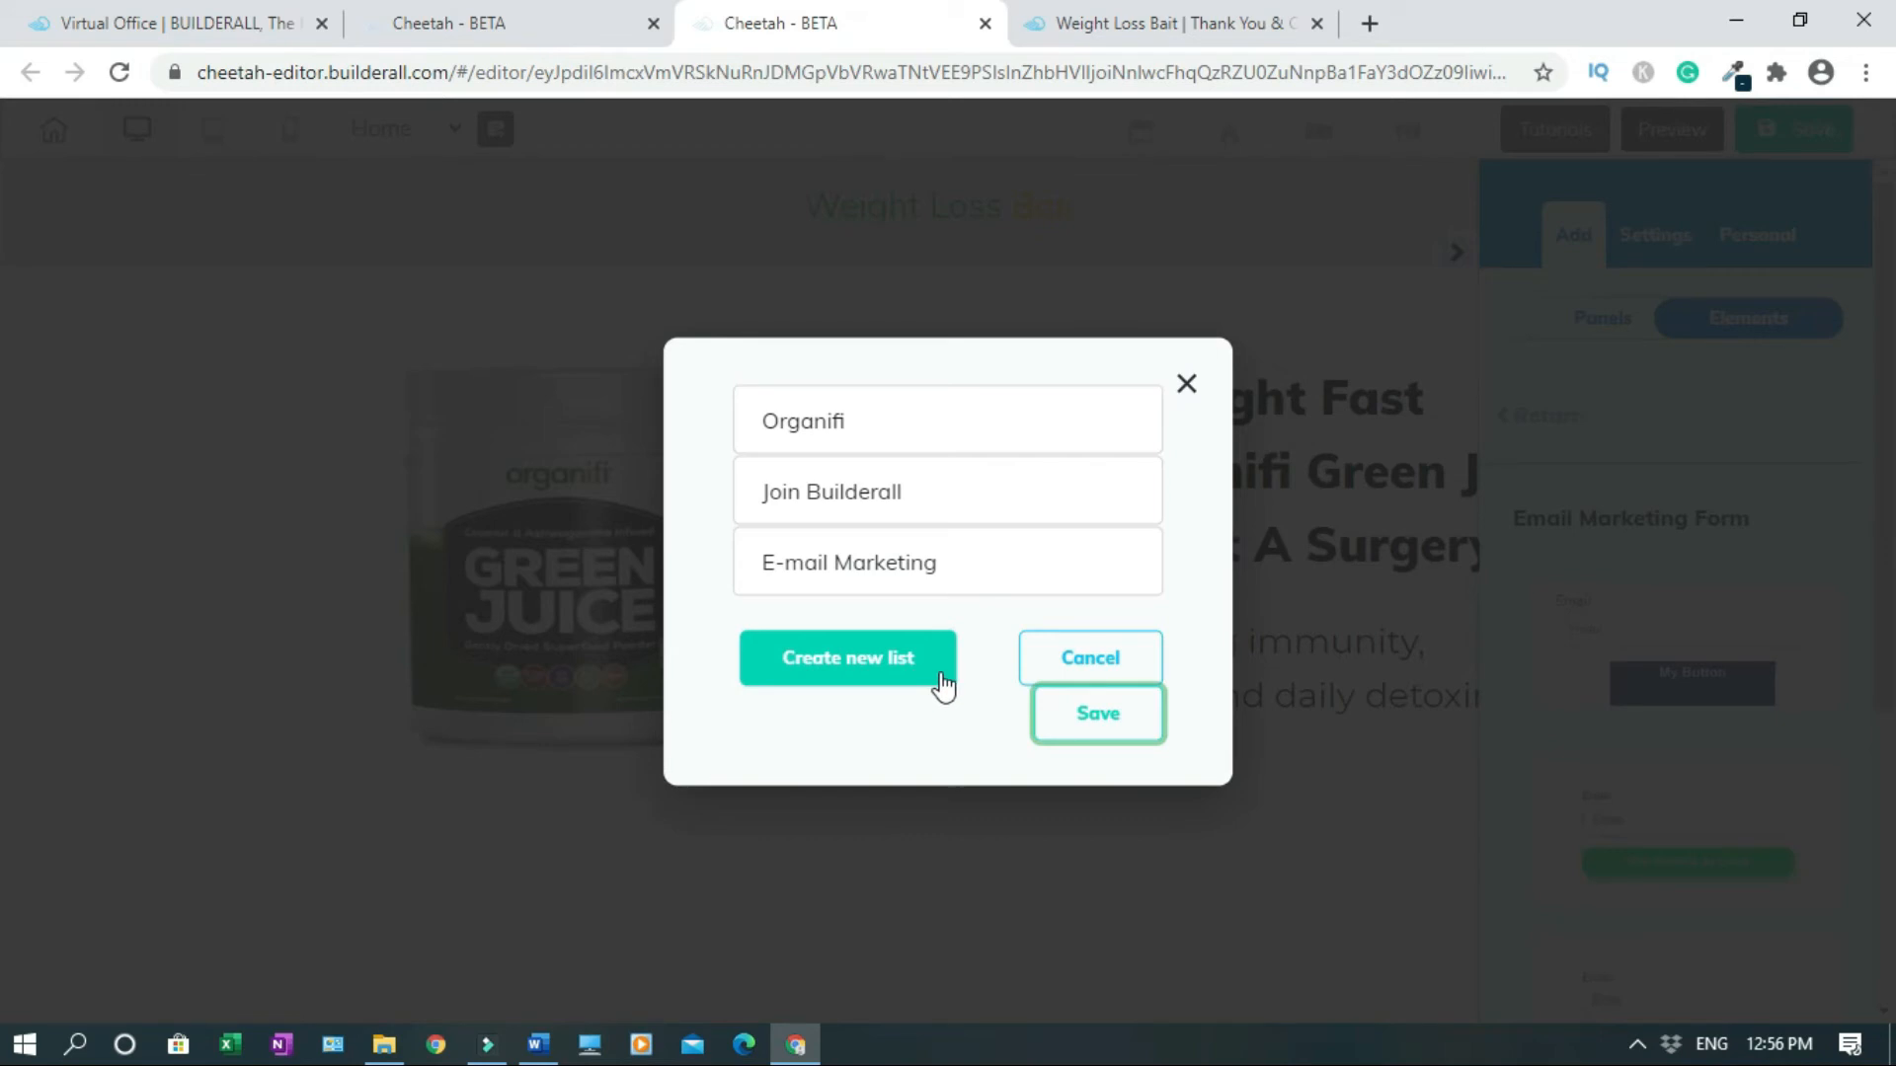
click(864, 435)
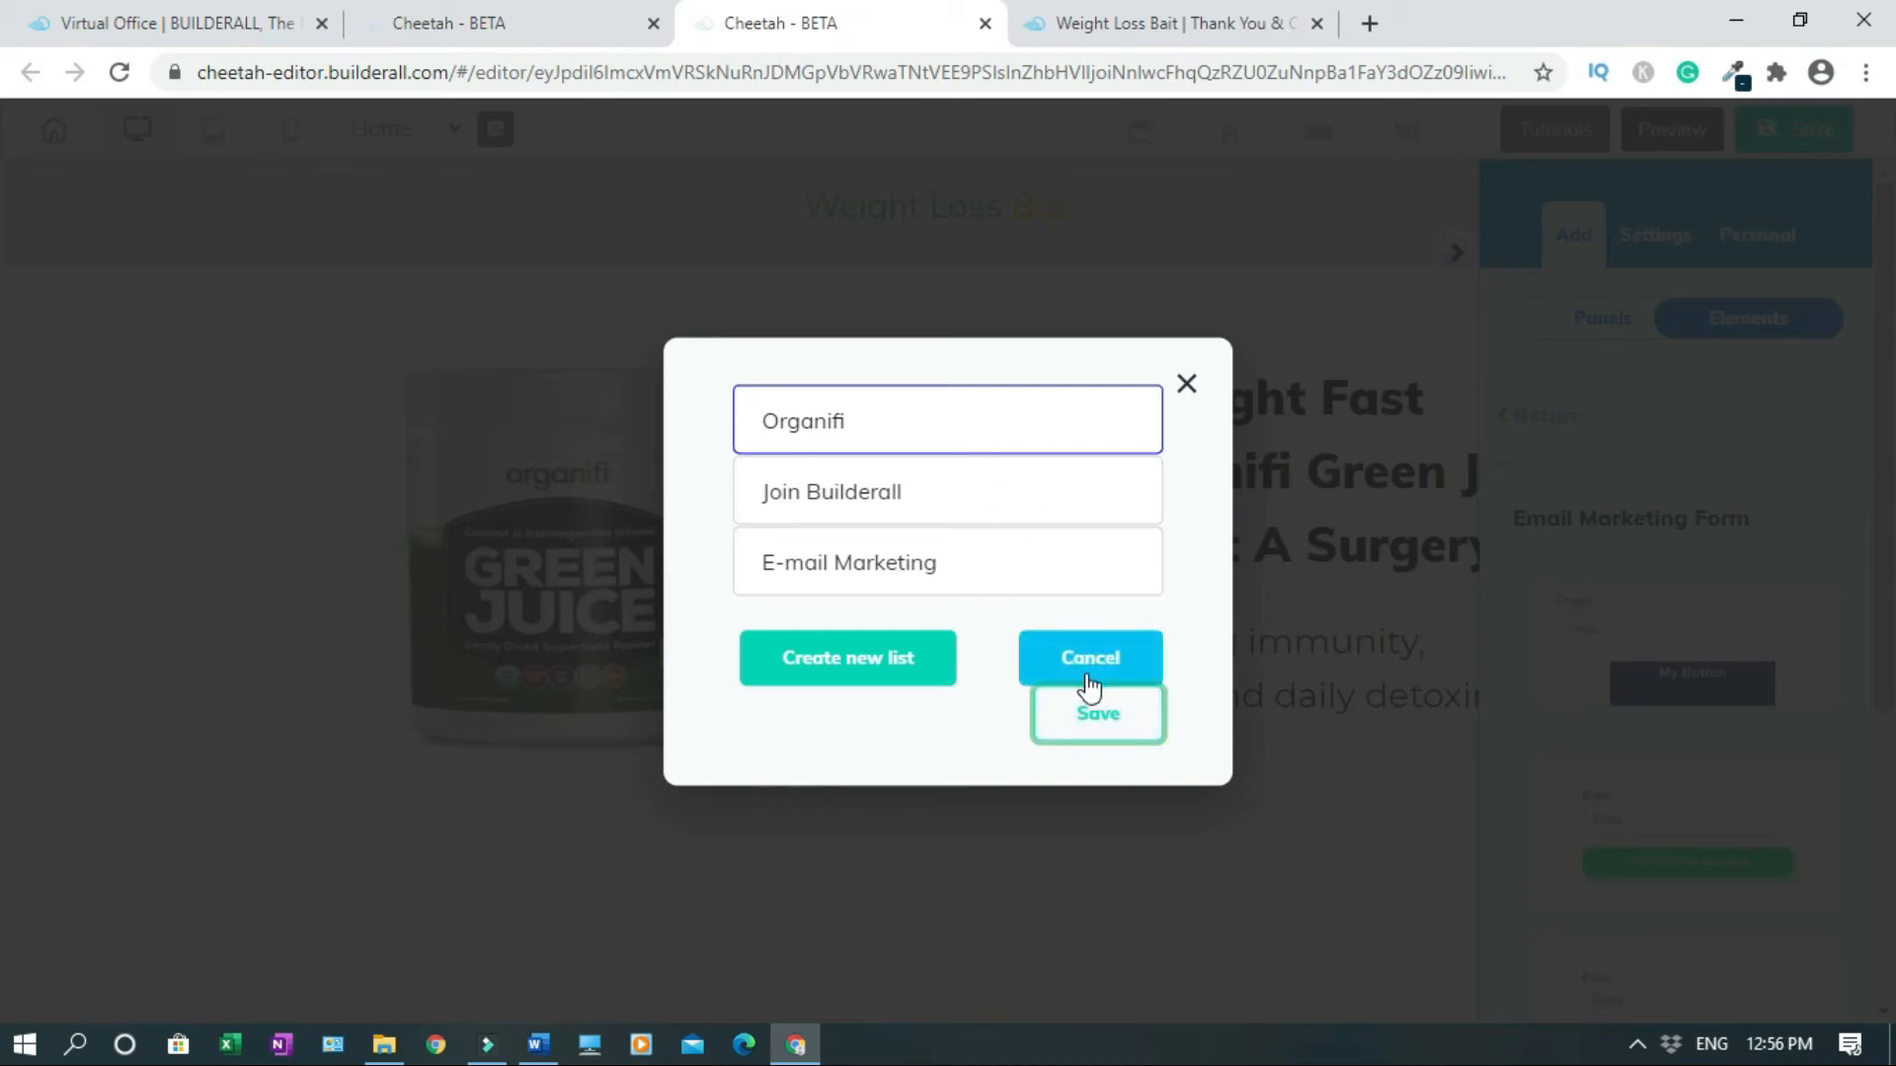
click(1096, 716)
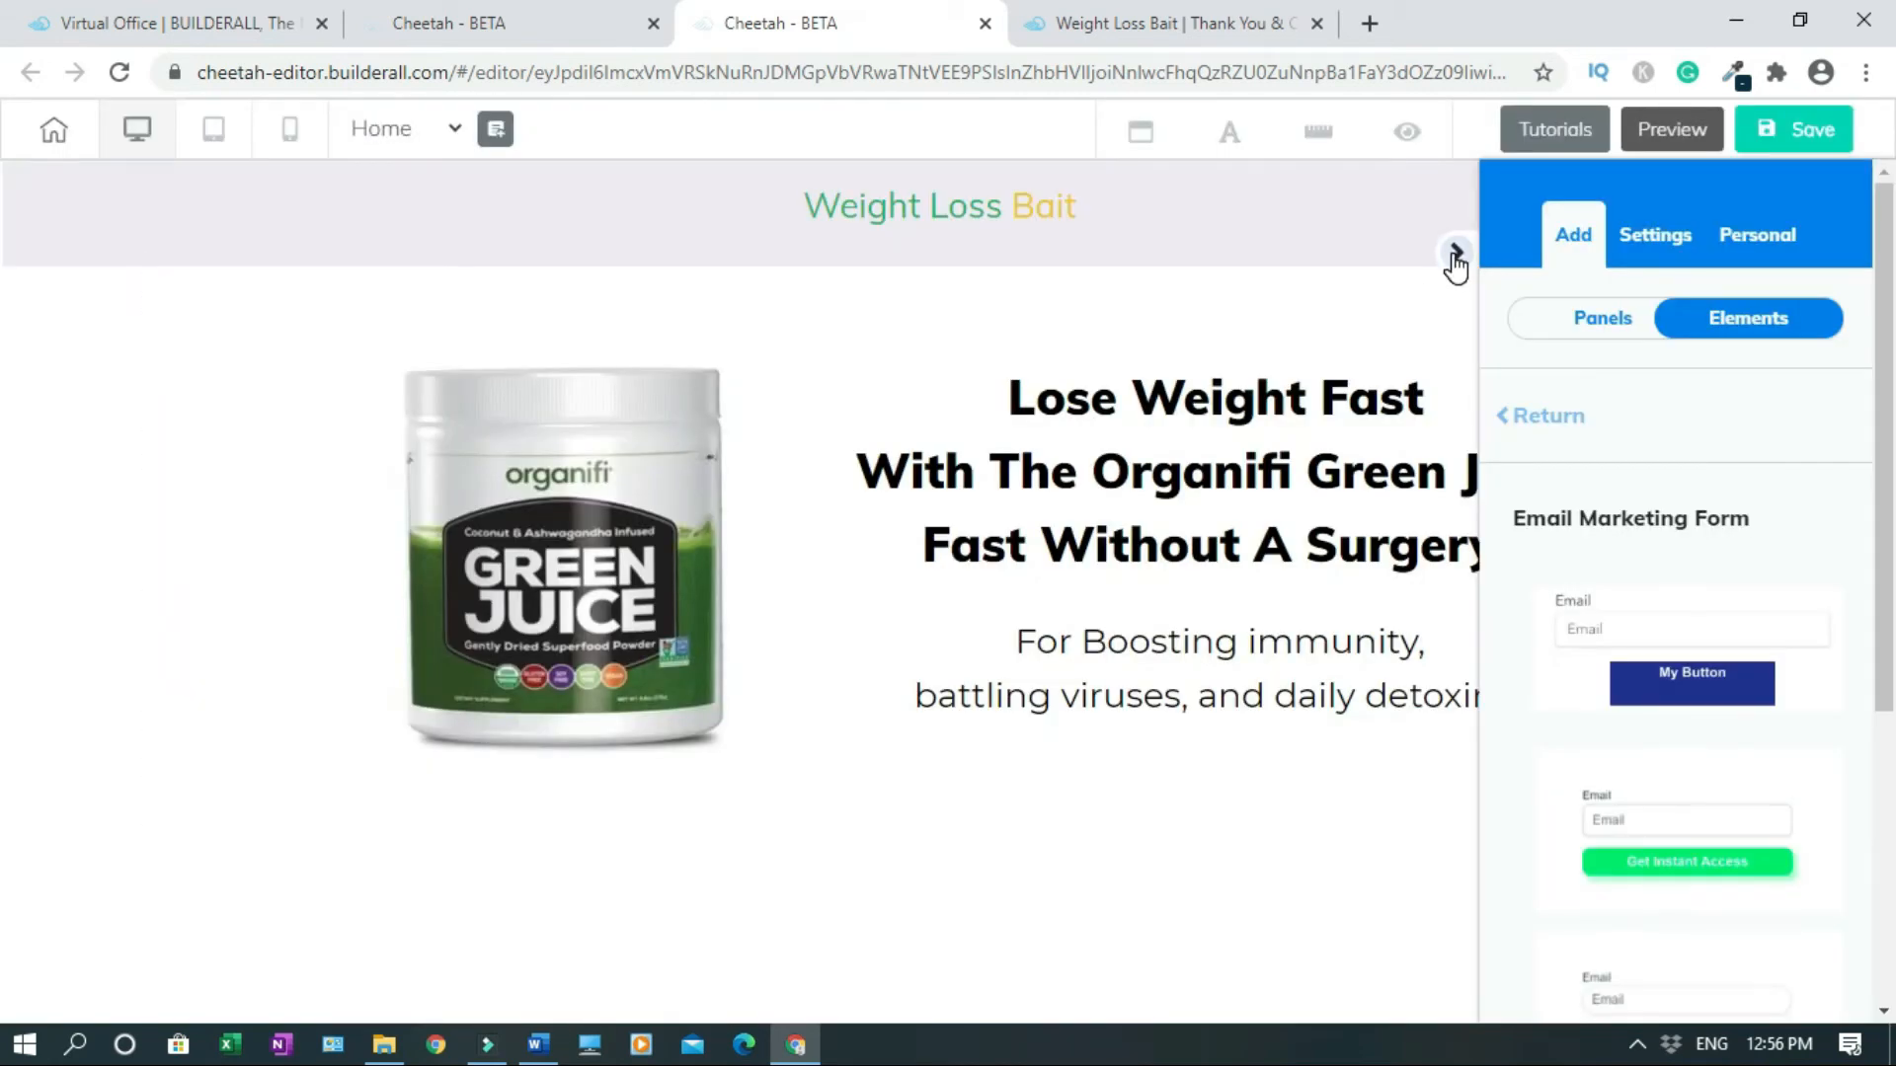
Place the form beneath the "For Boosting immunity" subheading and shift the Green Juice image slightly lower.
click(1455, 259)
click(1550, 775)
drag(1550, 775, 1317, 800)
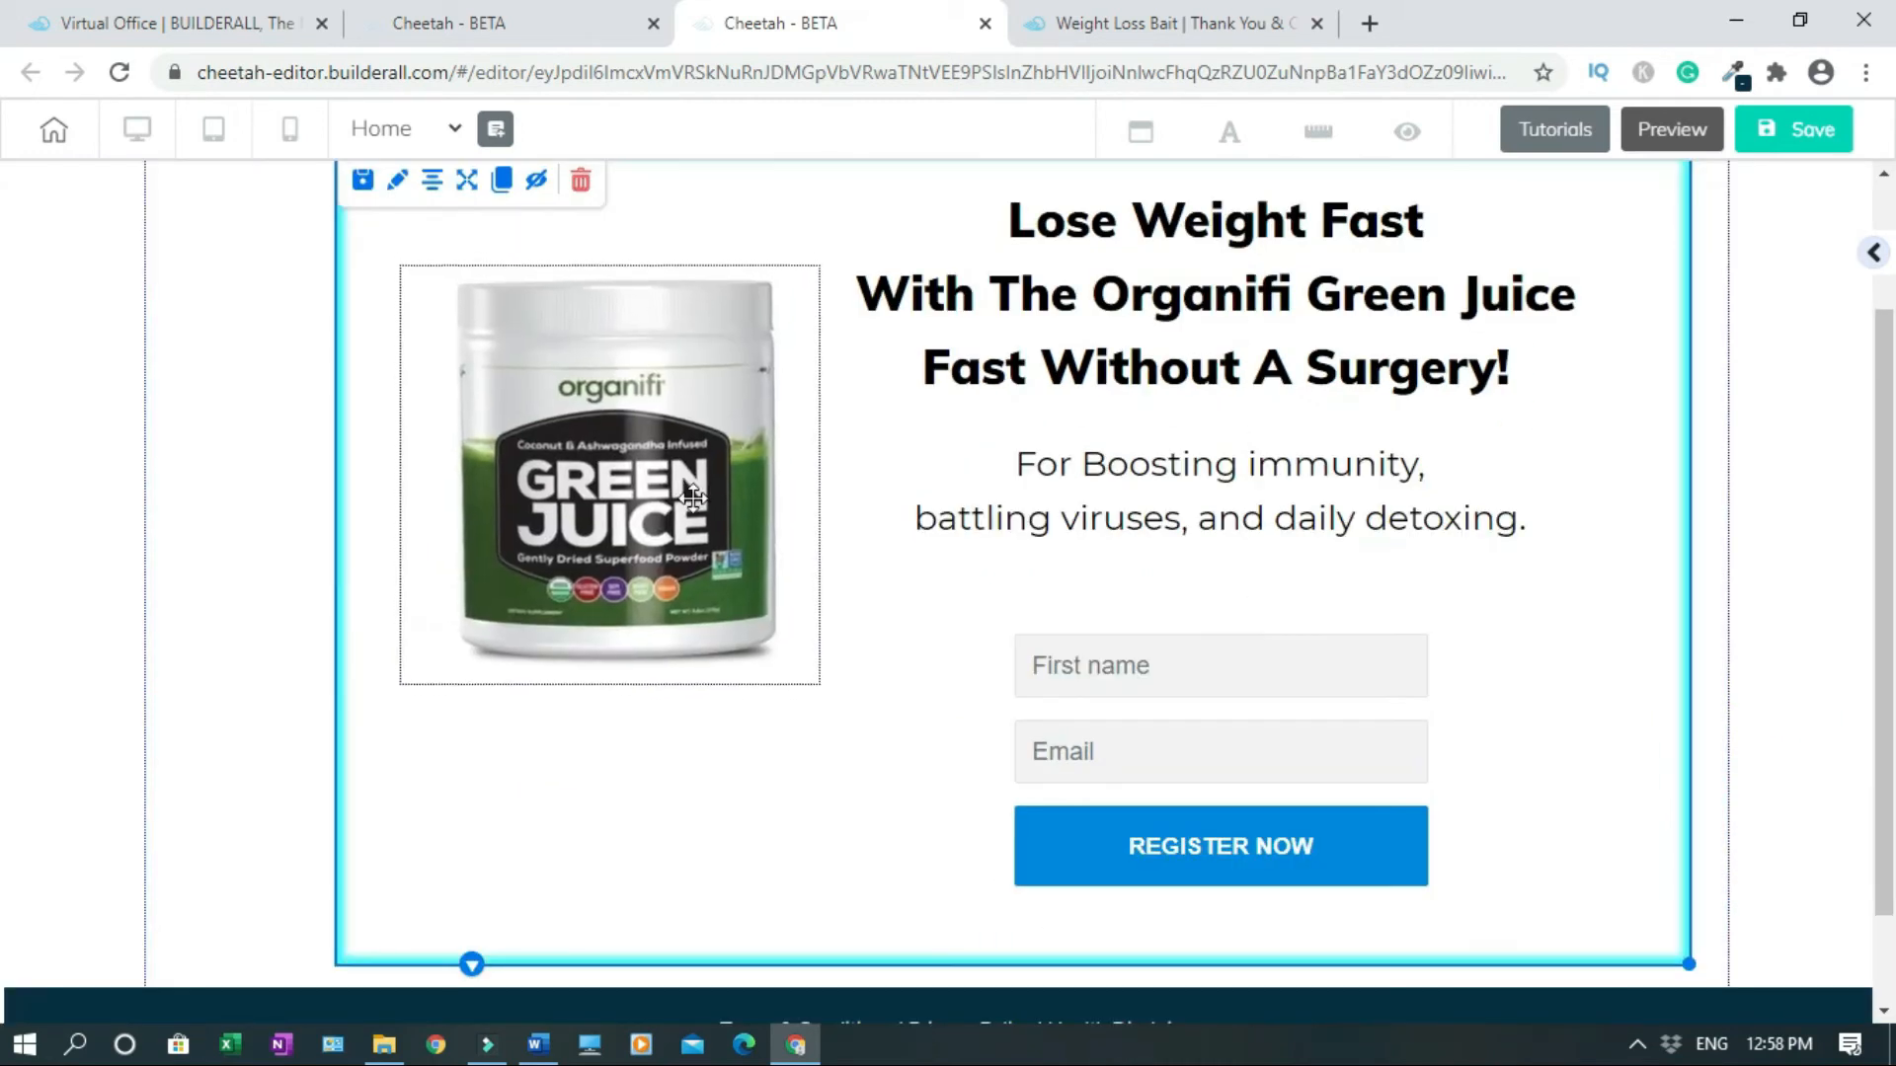
drag(693, 498, 712, 572)
mouse_move(1895, 534)
mouse_down()
mouse_move(1895, 493)
mouse_move(1895, 518)
mouse_up()
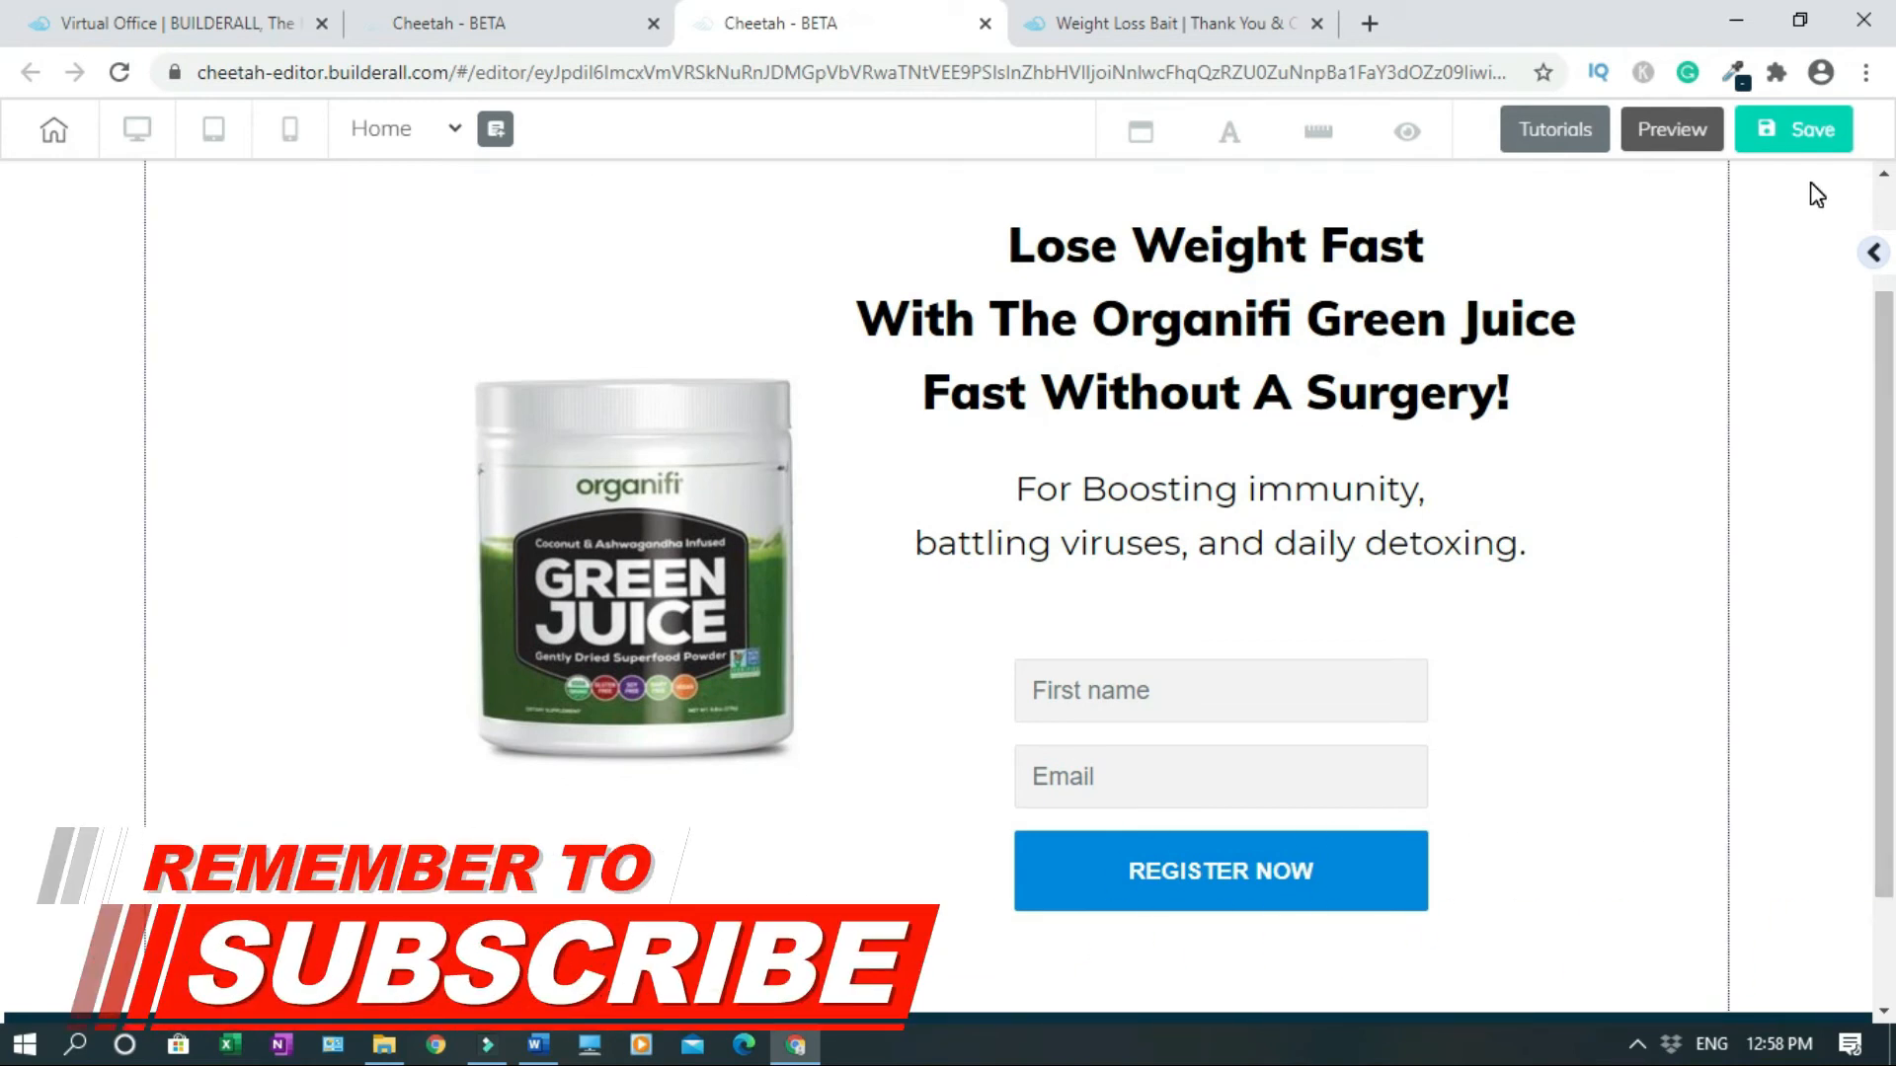
Save the Home page and publish the site to weightlossbait.com.
click(1778, 150)
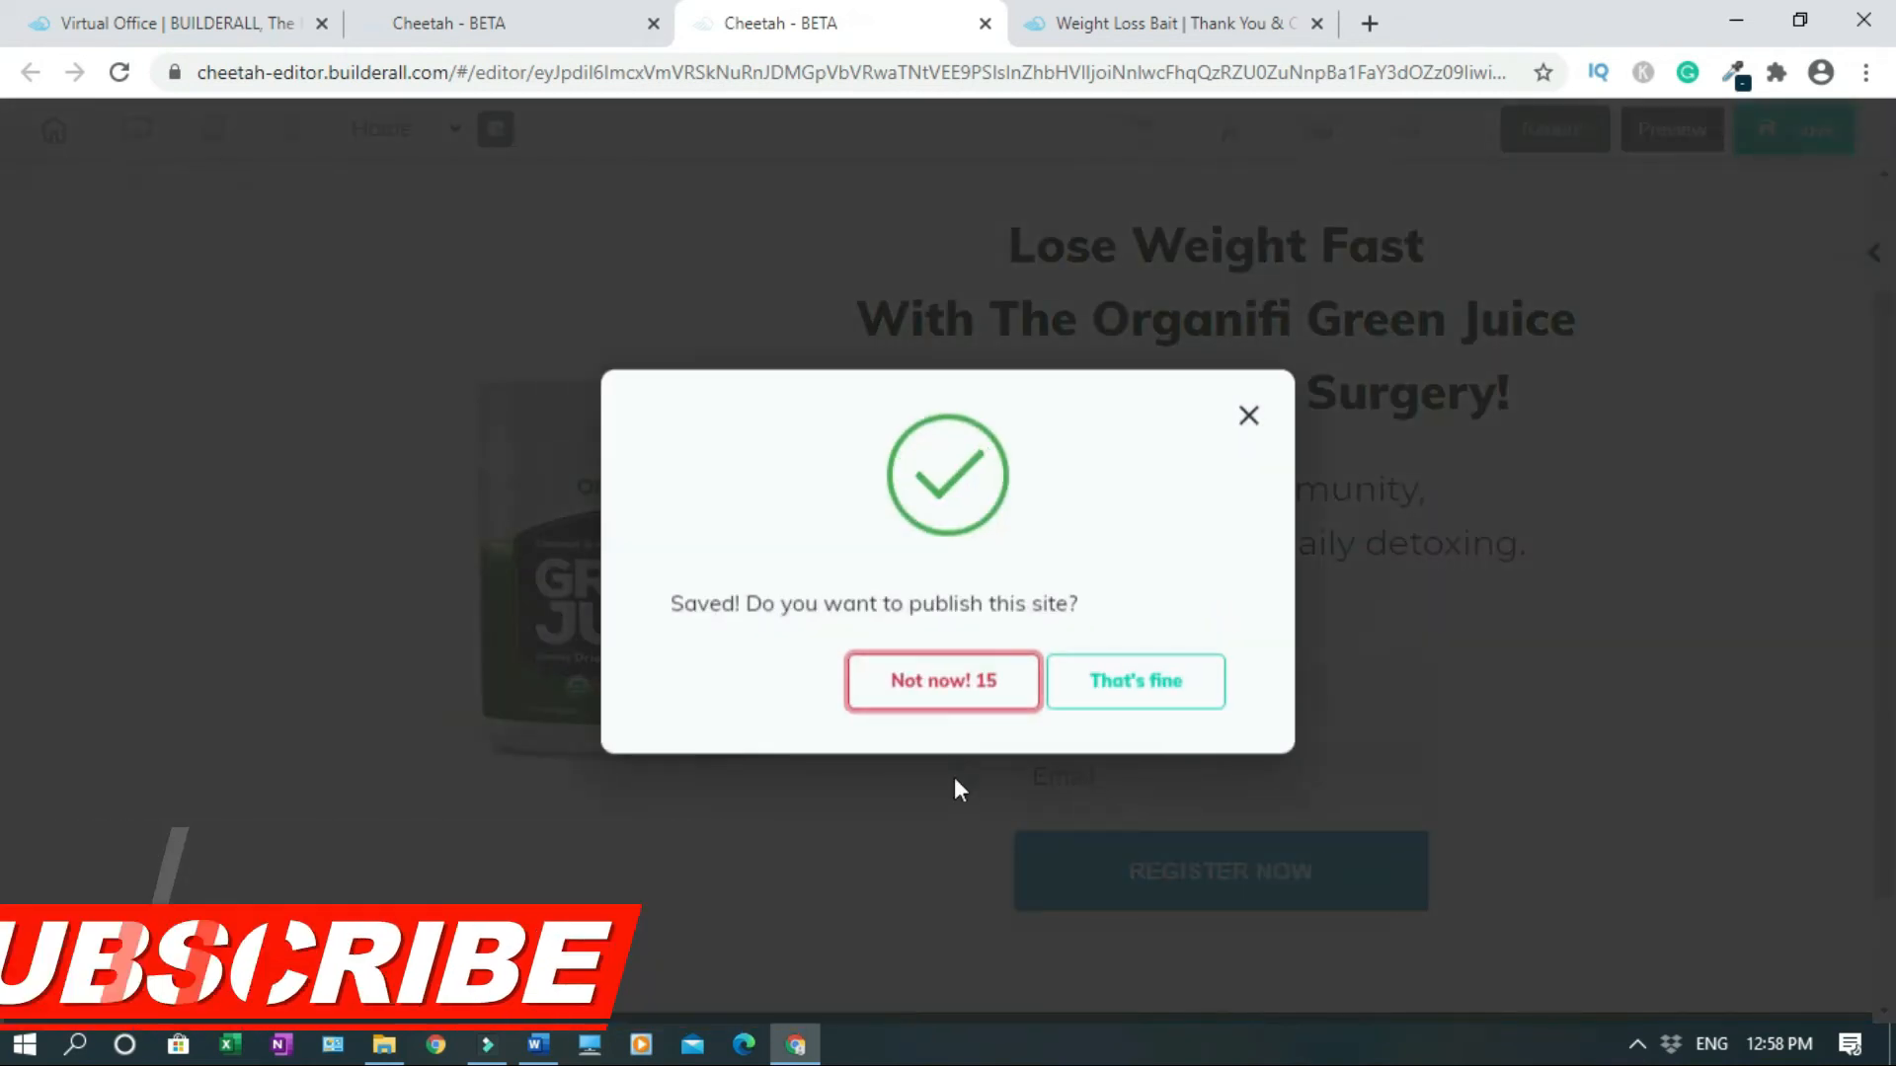
click(1125, 697)
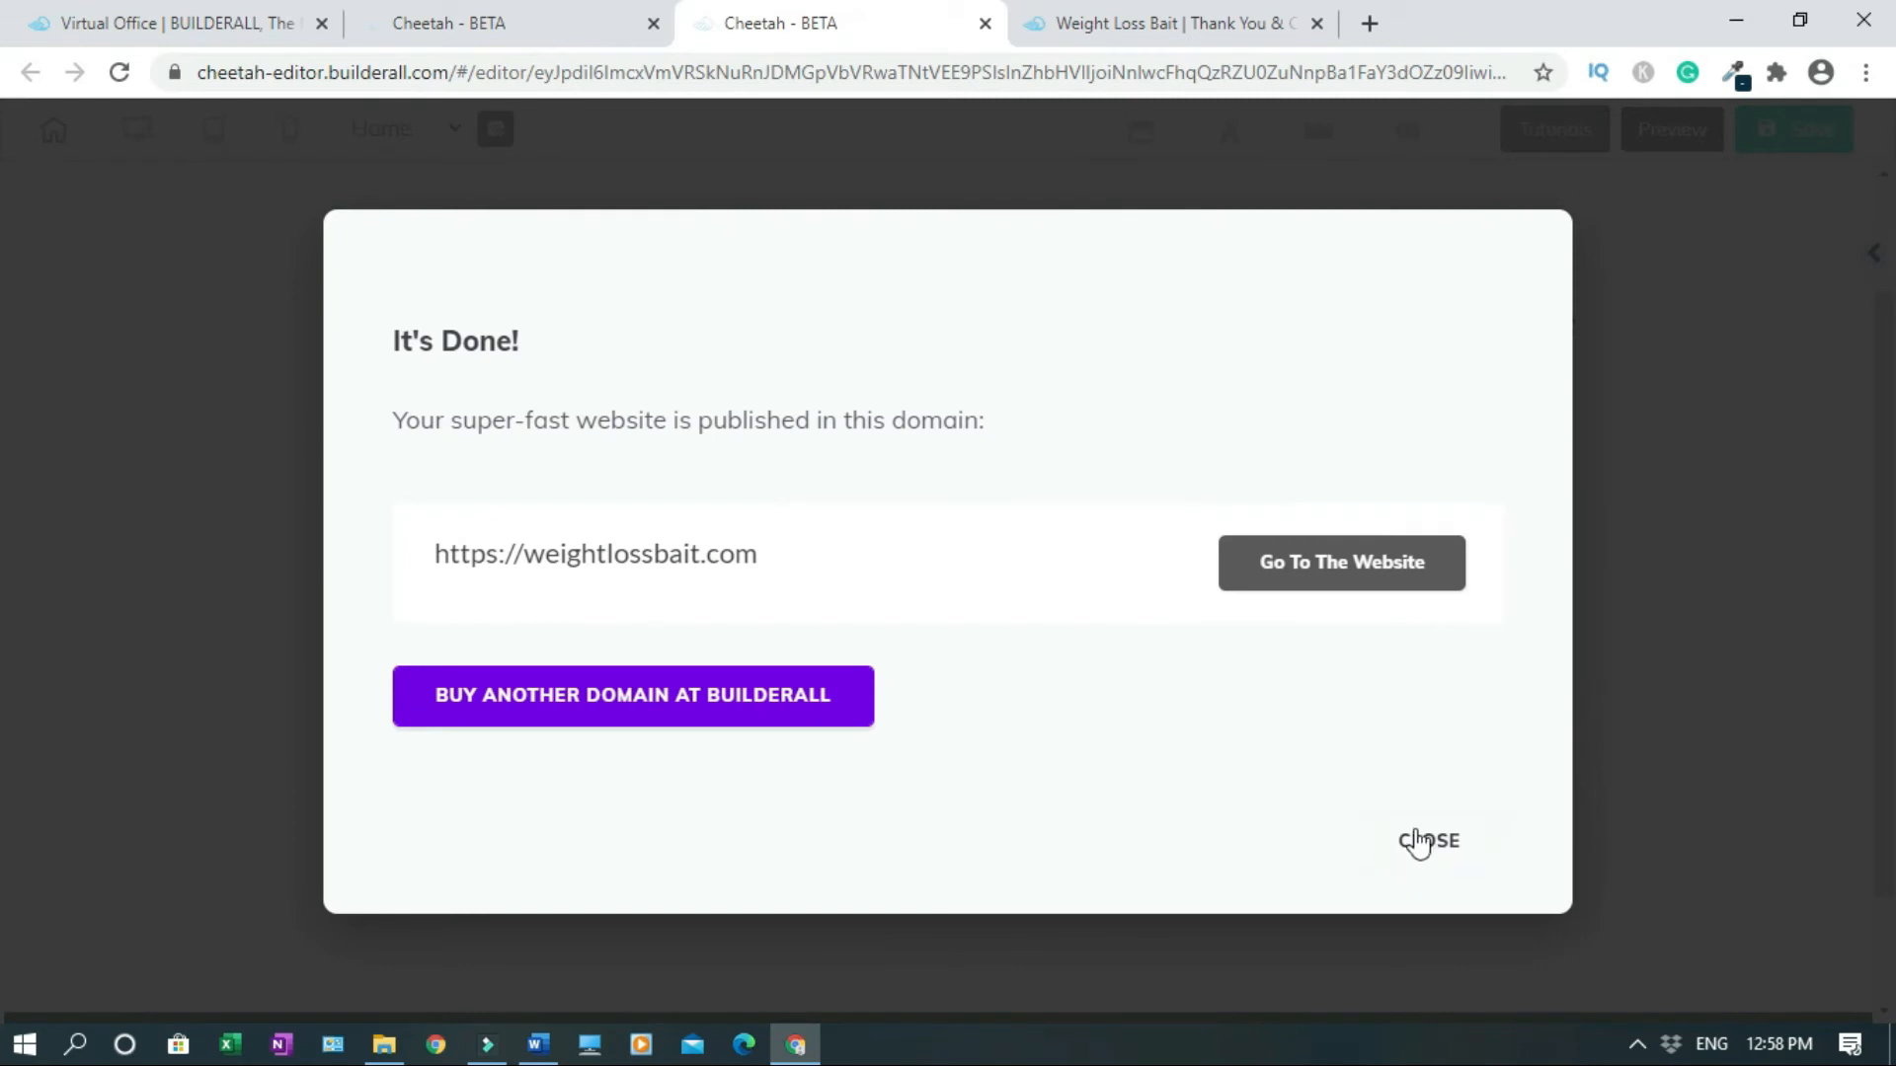
click(1440, 845)
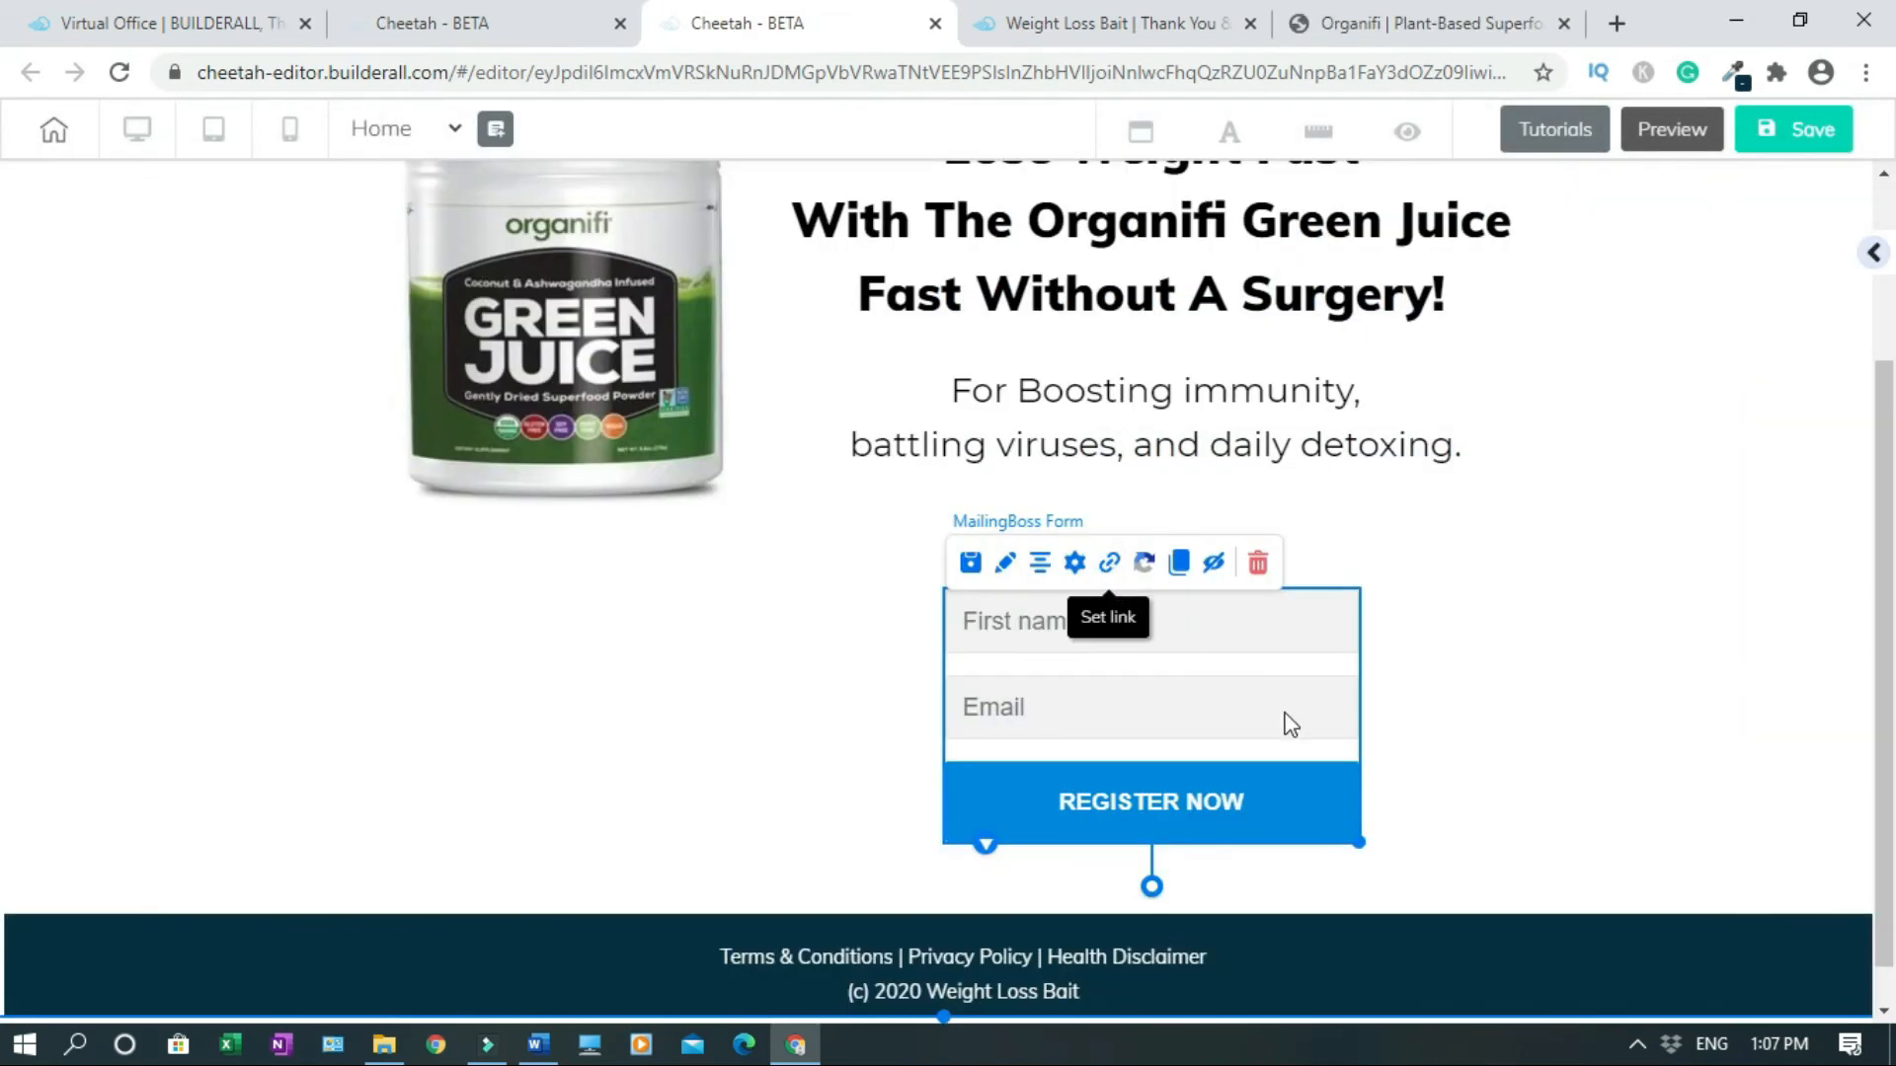
click(1109, 565)
click(988, 515)
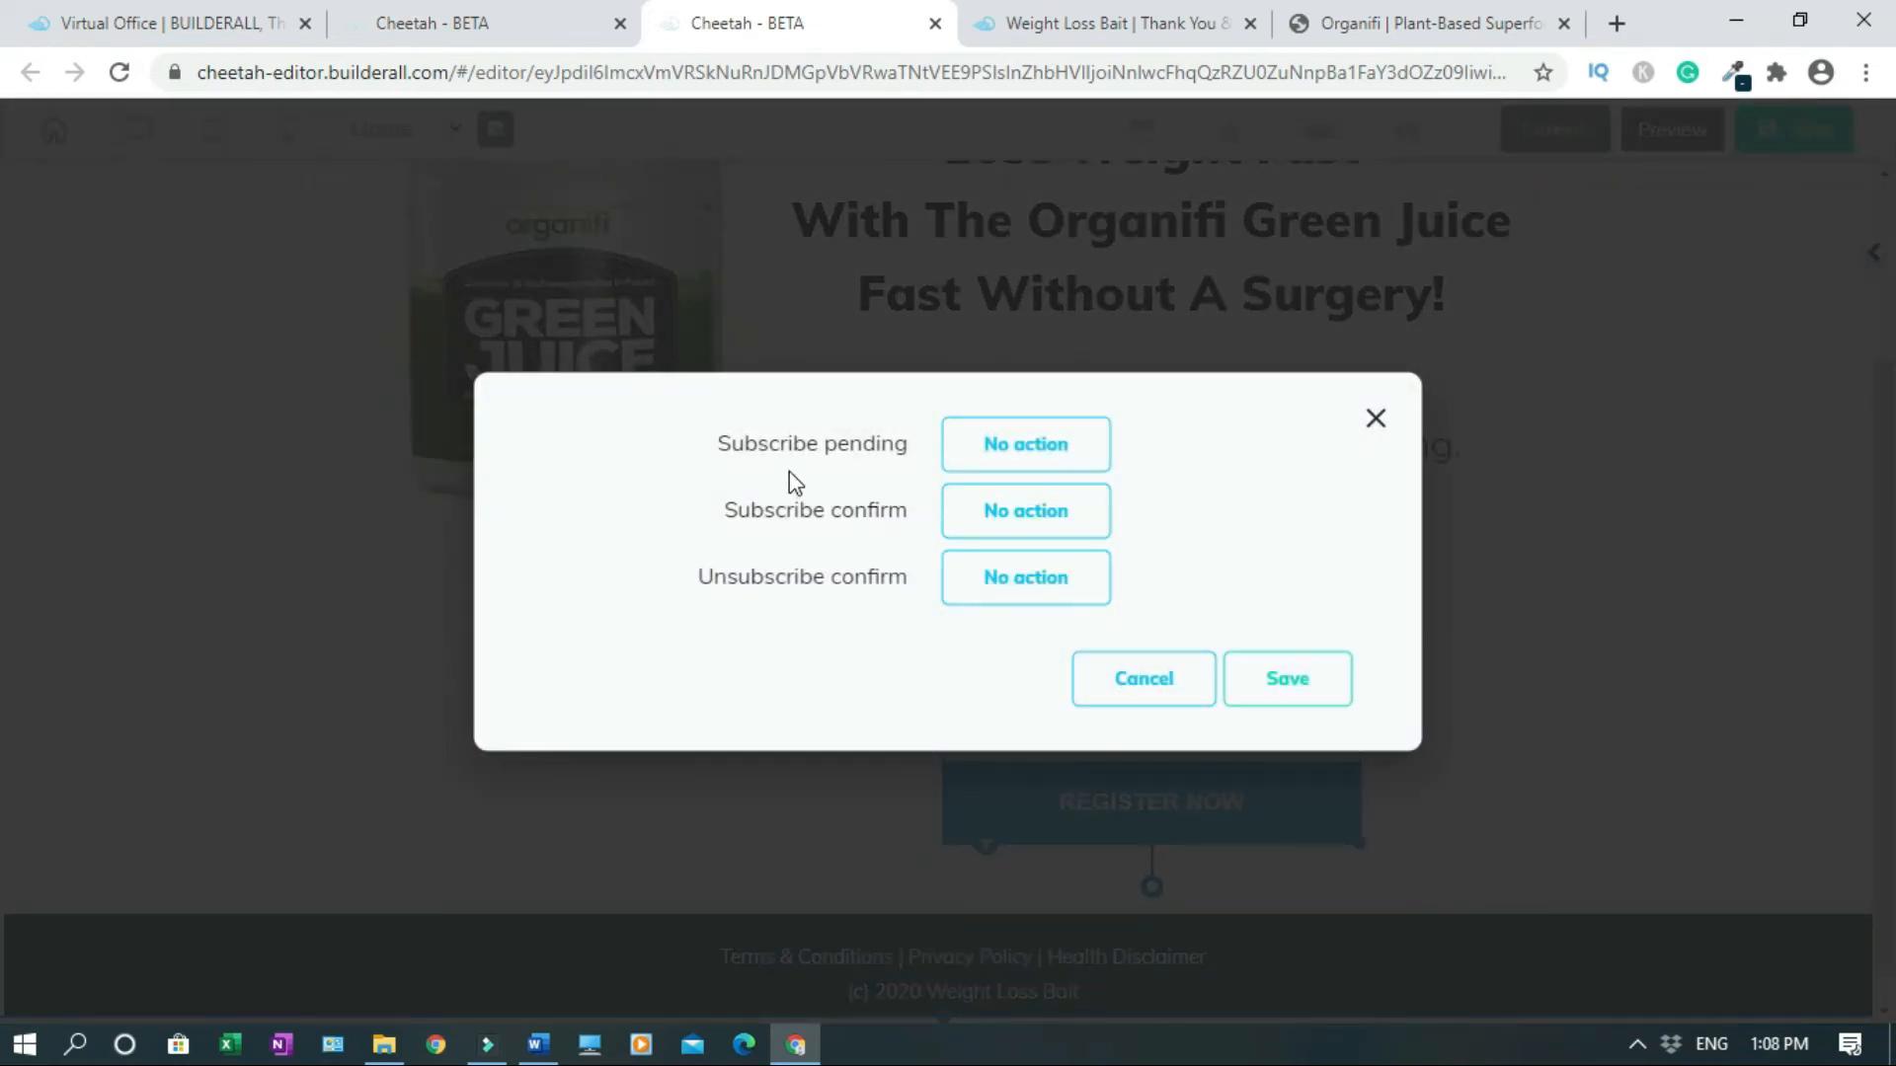
click(1042, 446)
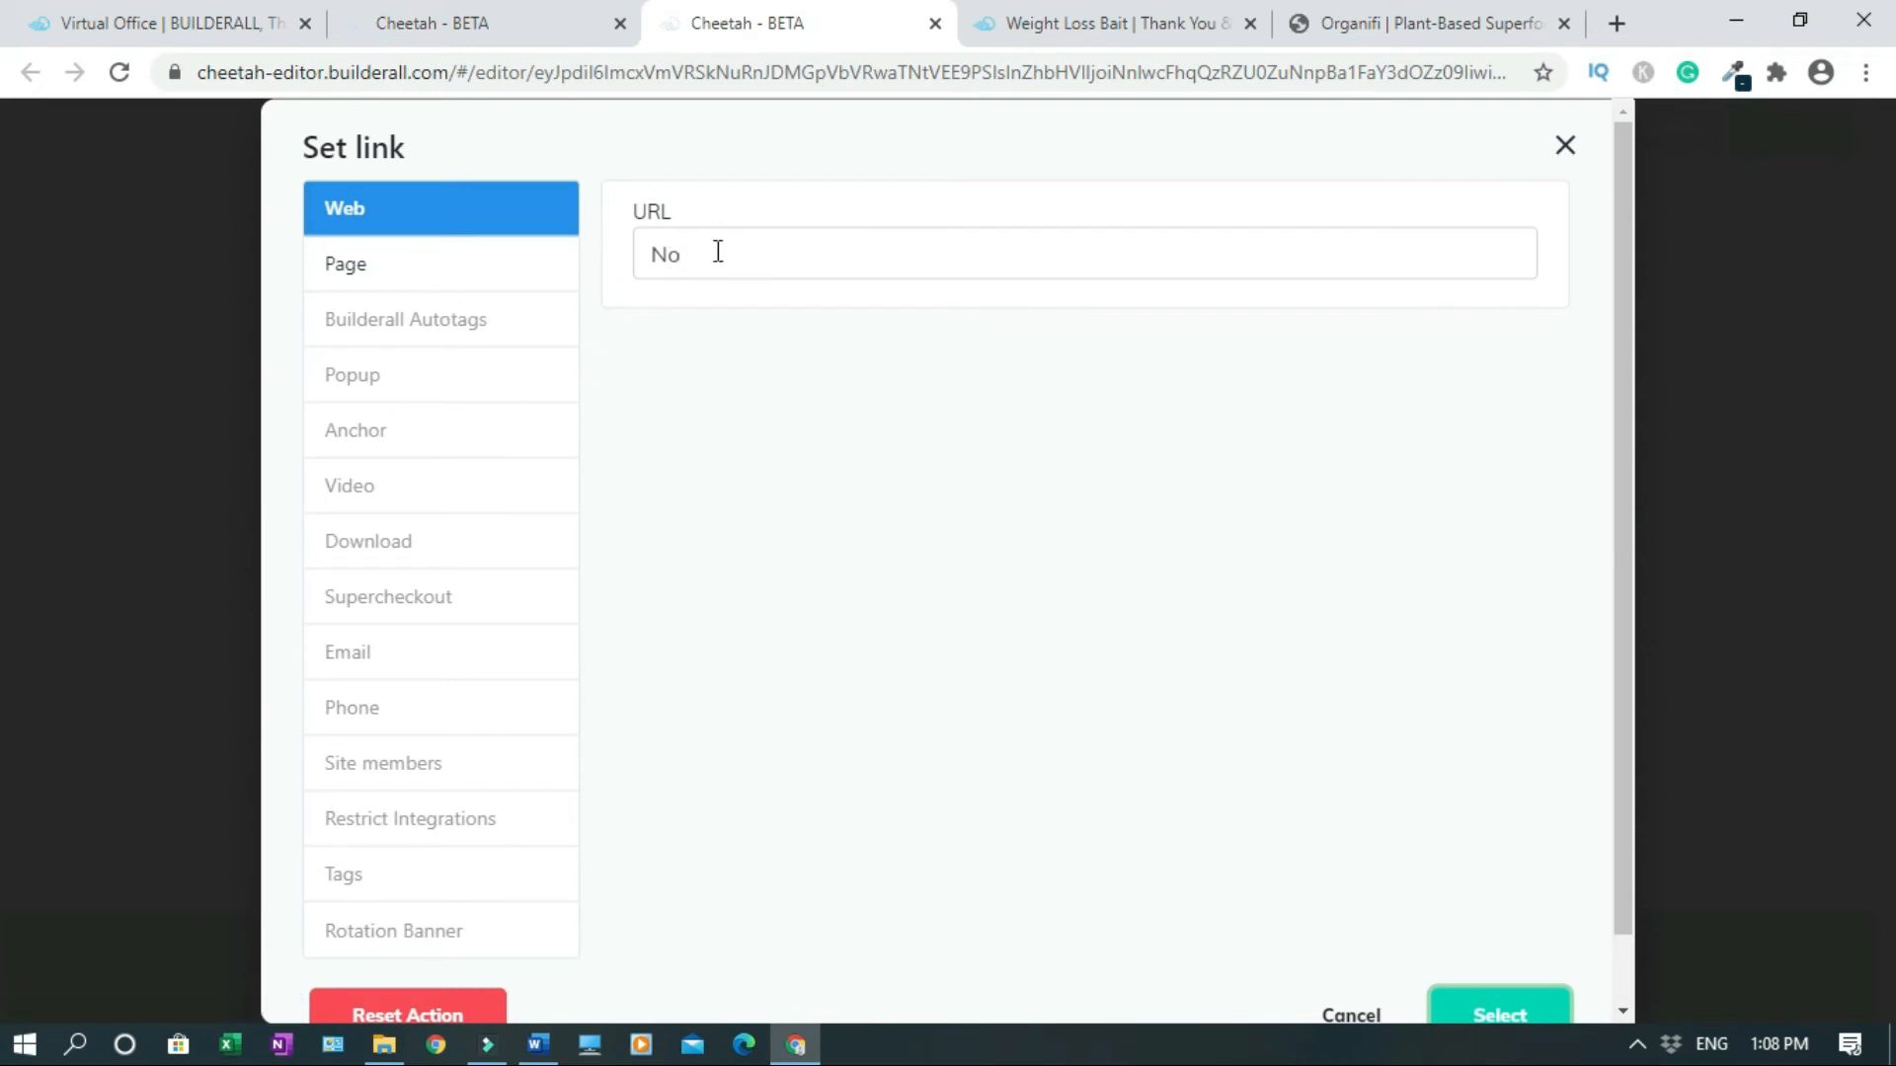
click(1111, 12)
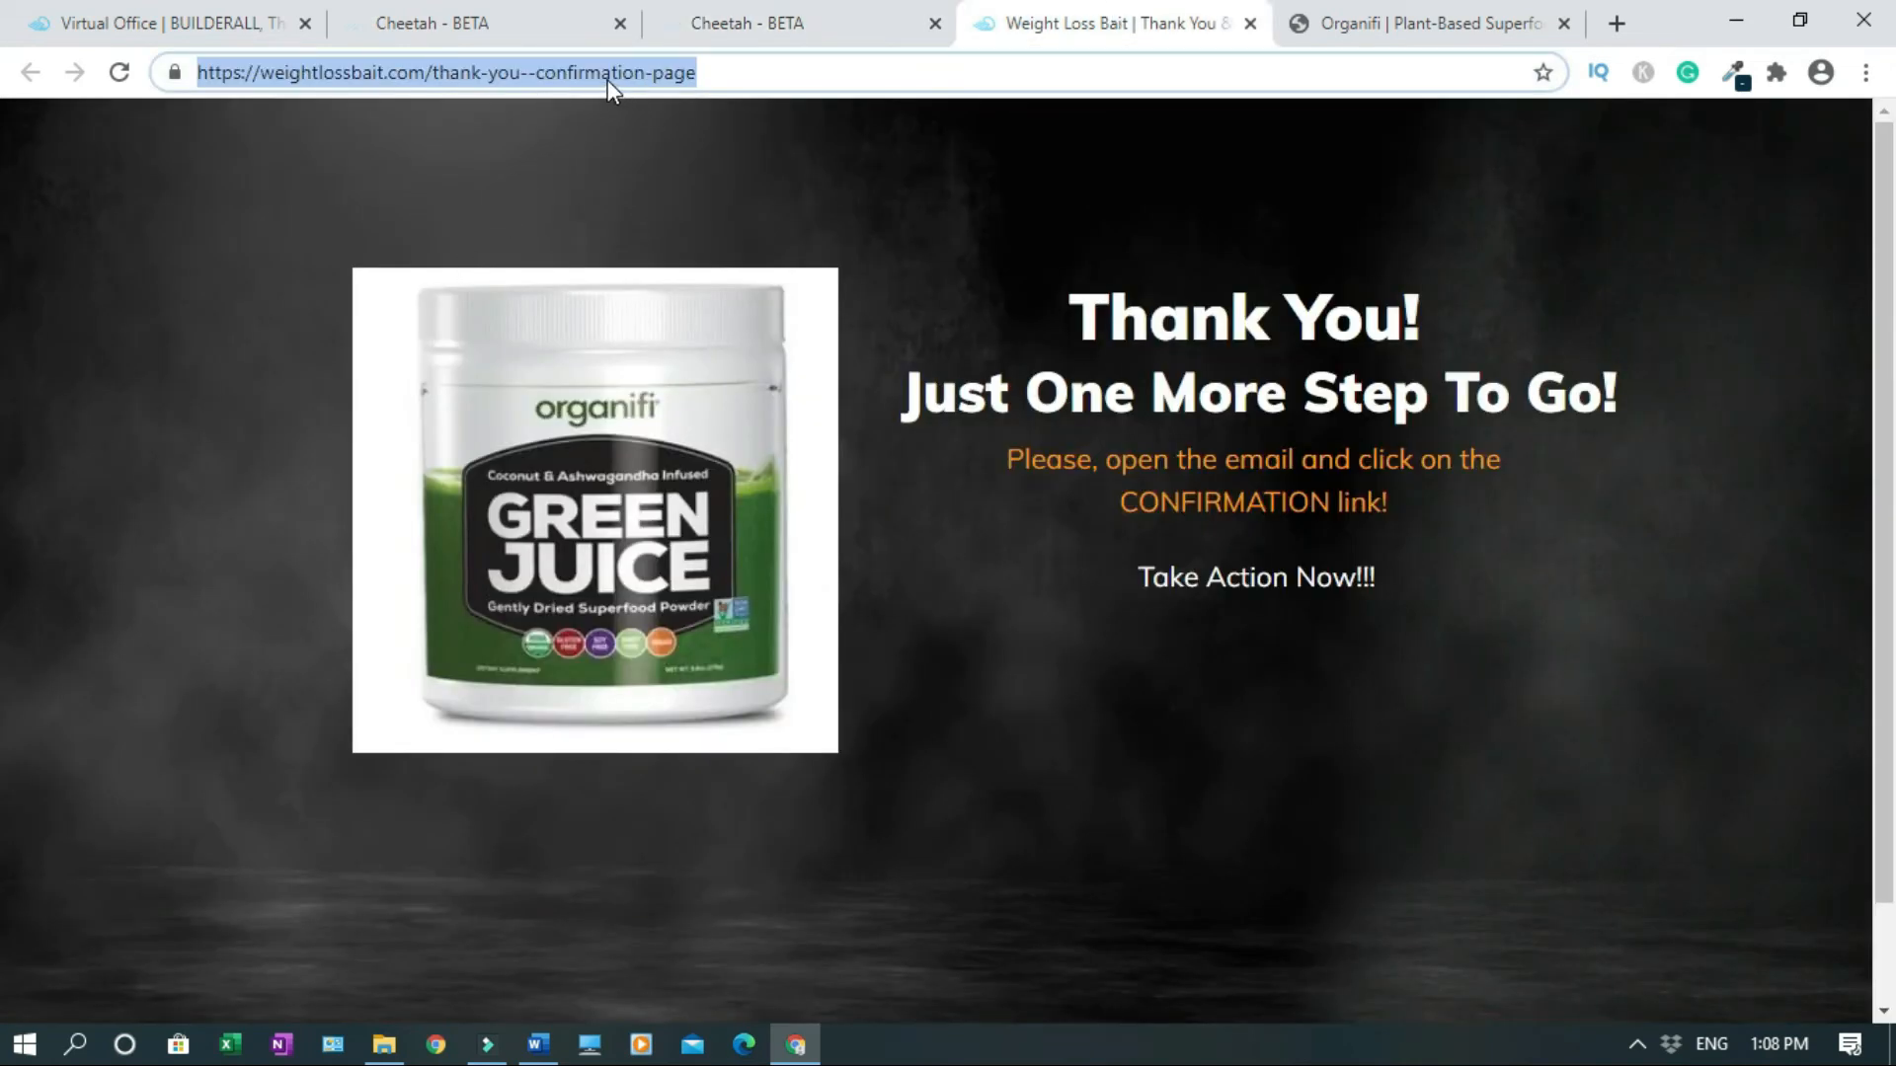
click(726, 14)
click(669, 253)
double_click(667, 254)
key(BackSpace)
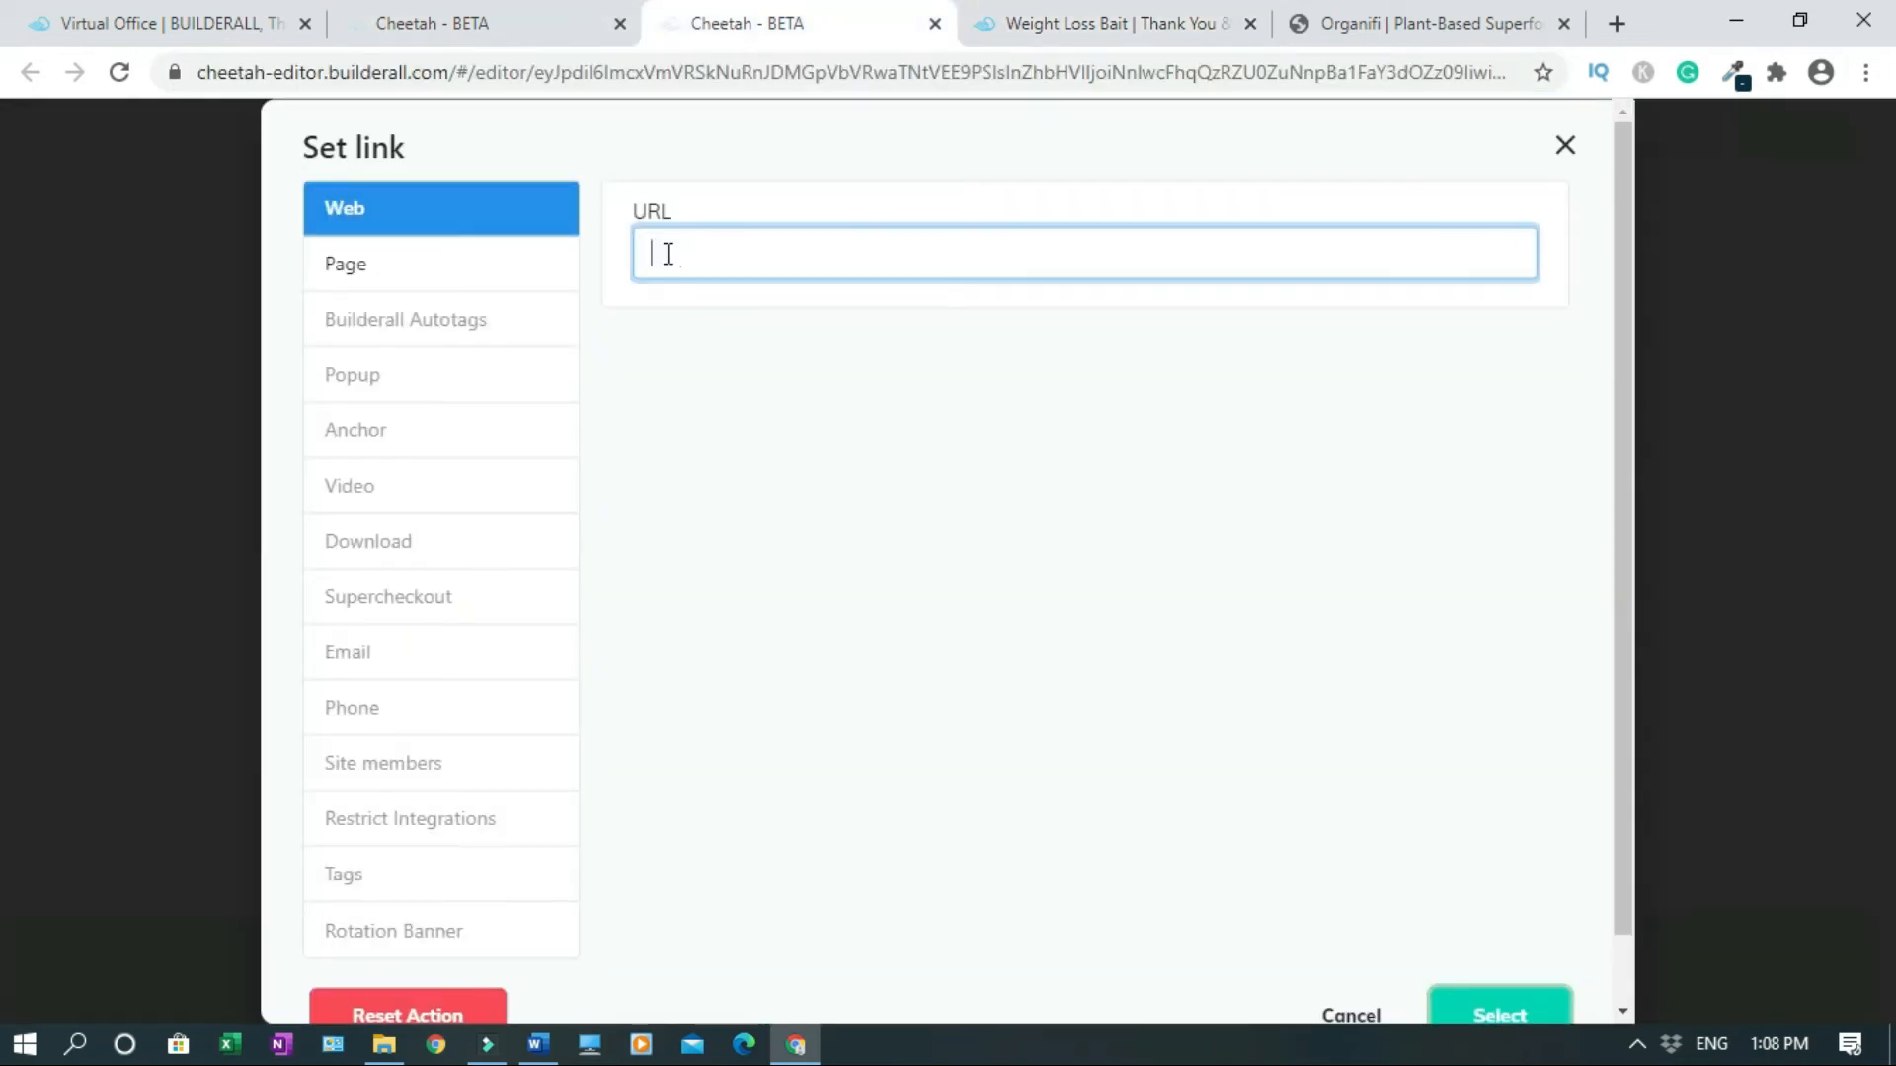
text(https://weightlossbait.com/thank-you--confirmation-page)
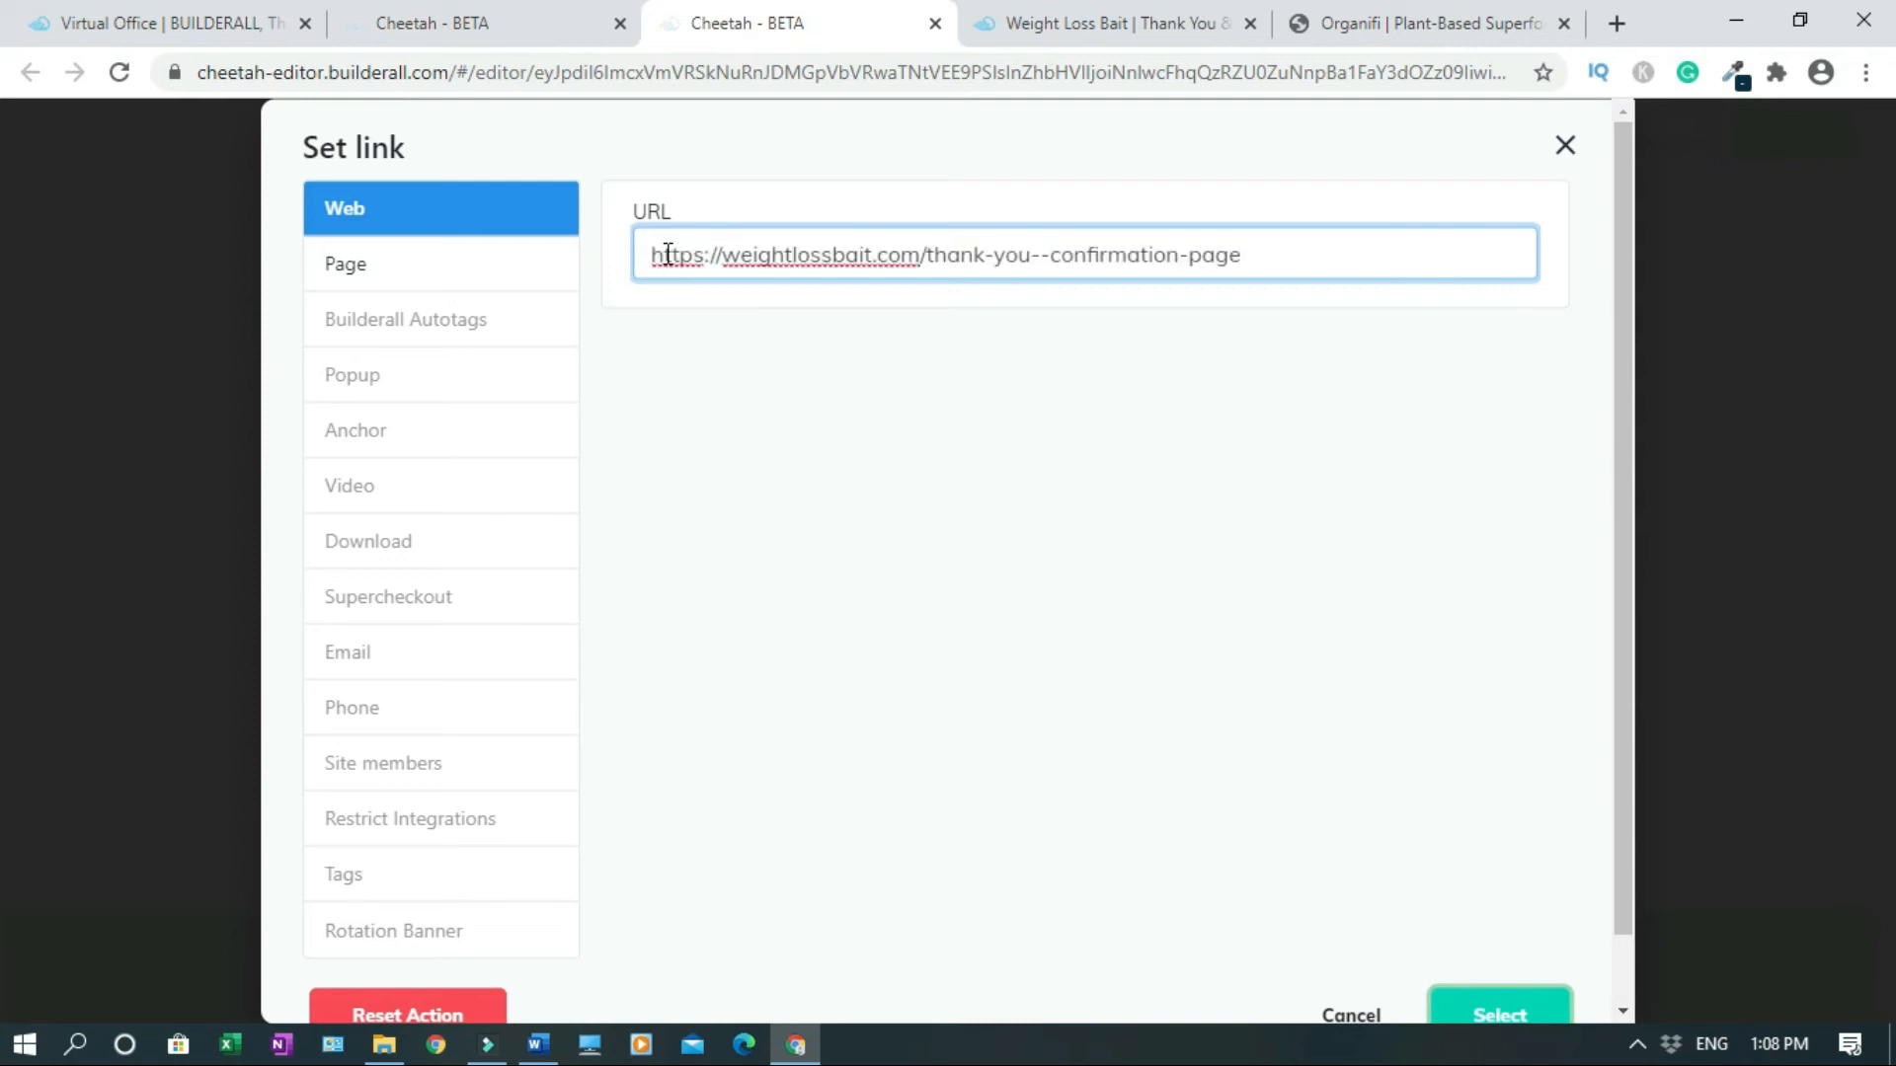
scroll(1625, 582, down, 1)
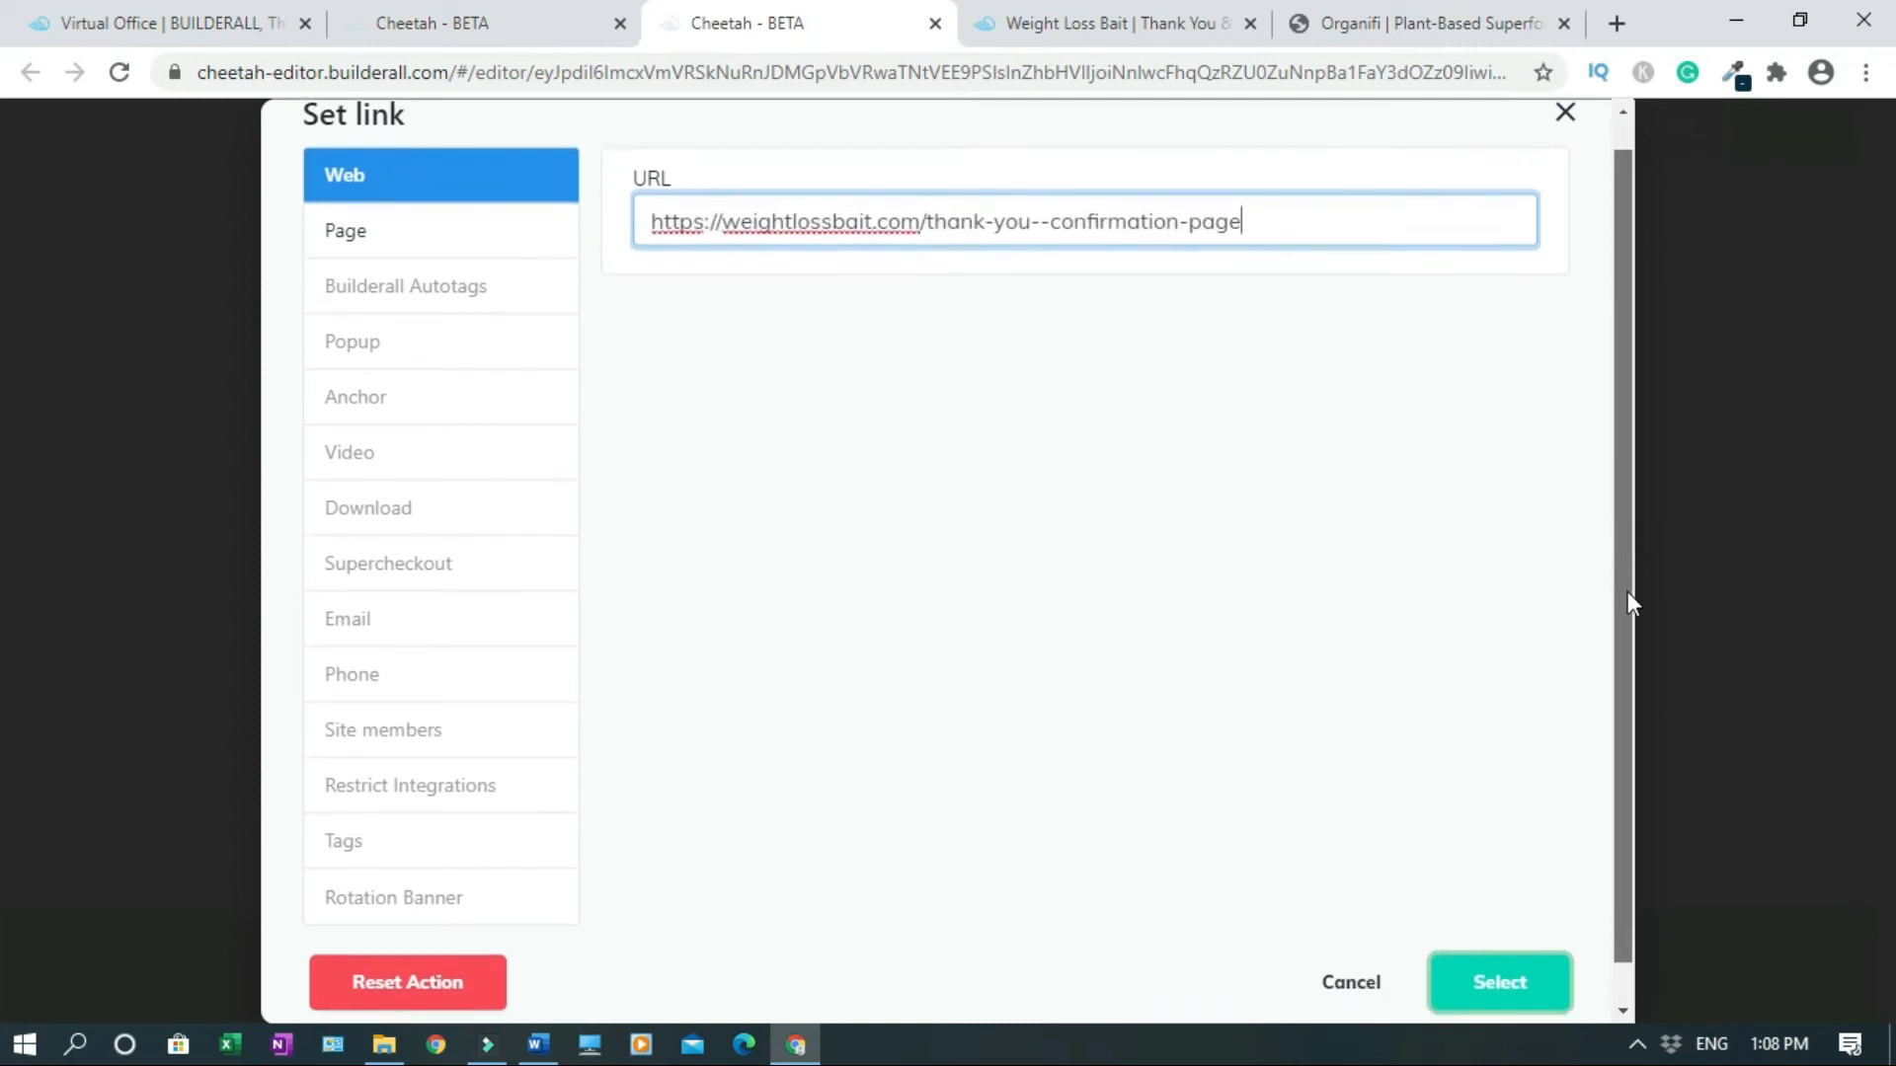
click(1502, 946)
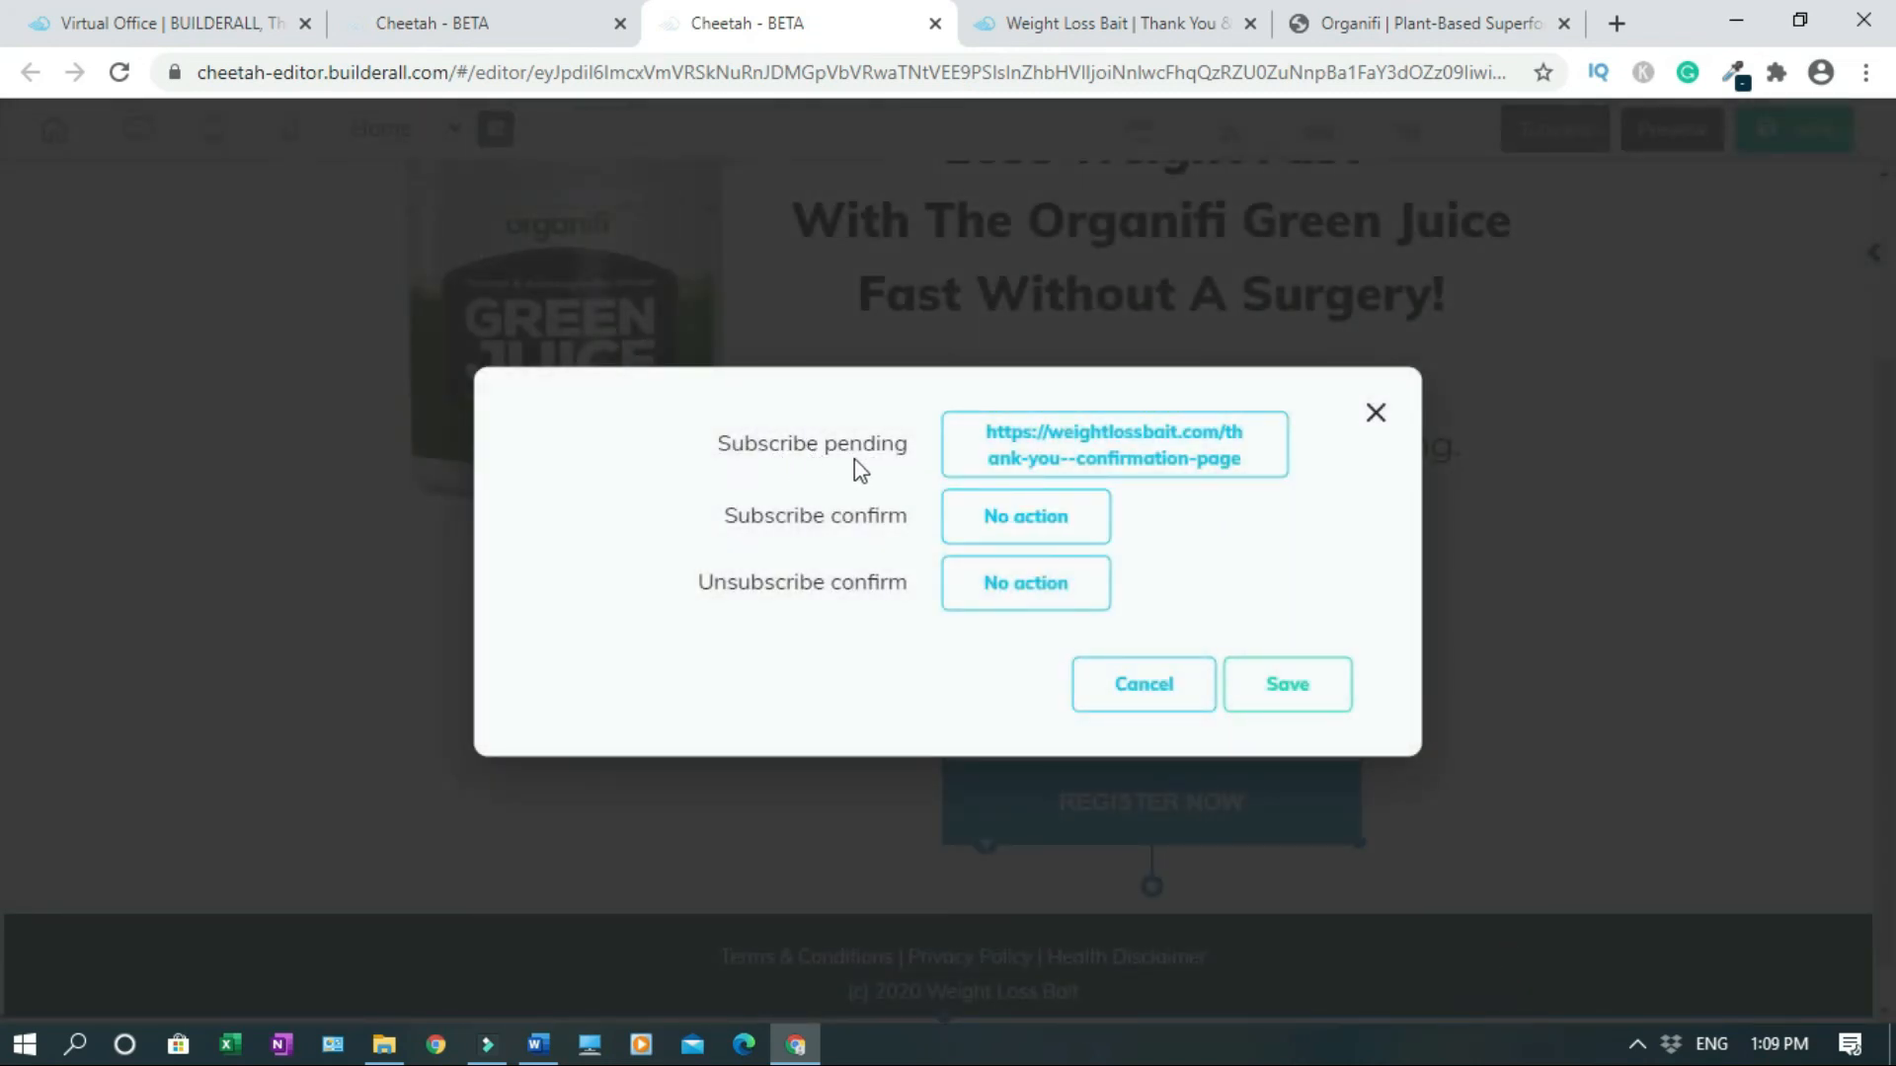
click(1089, 24)
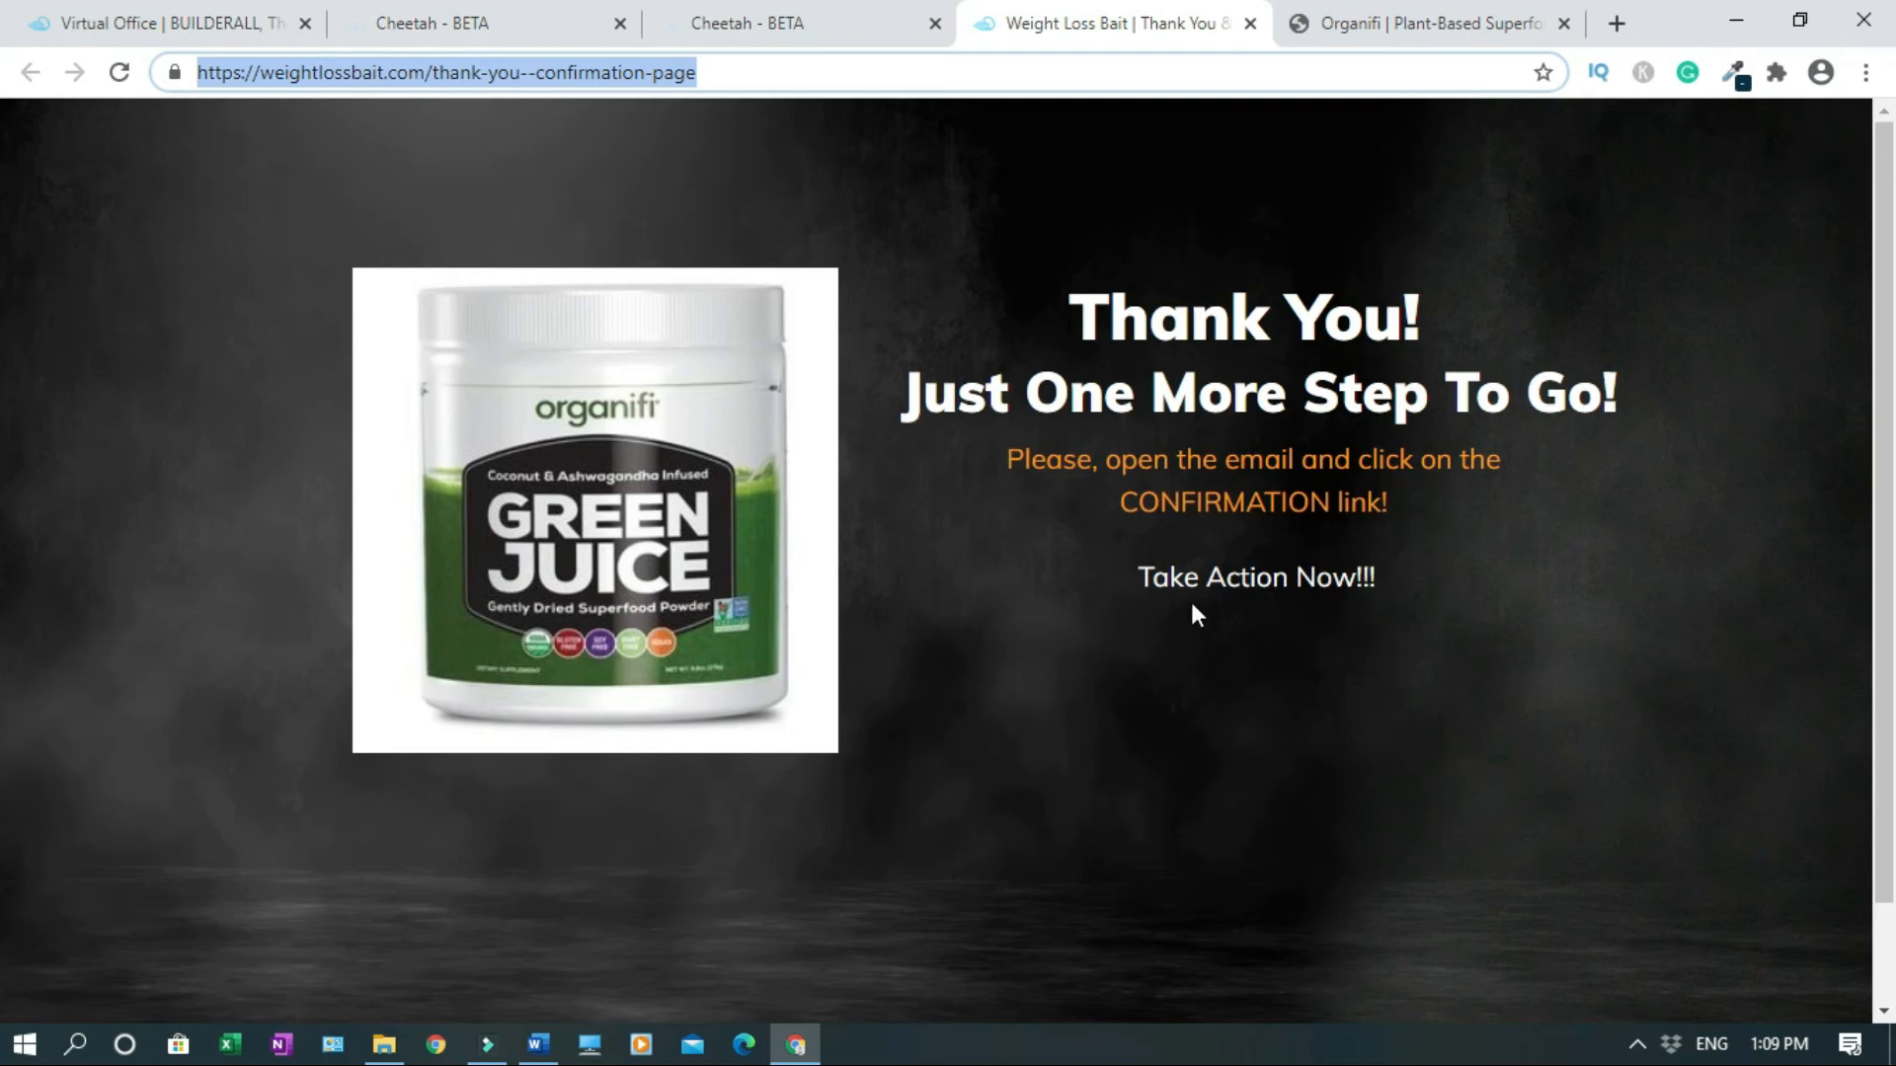
click(713, 27)
click(1045, 524)
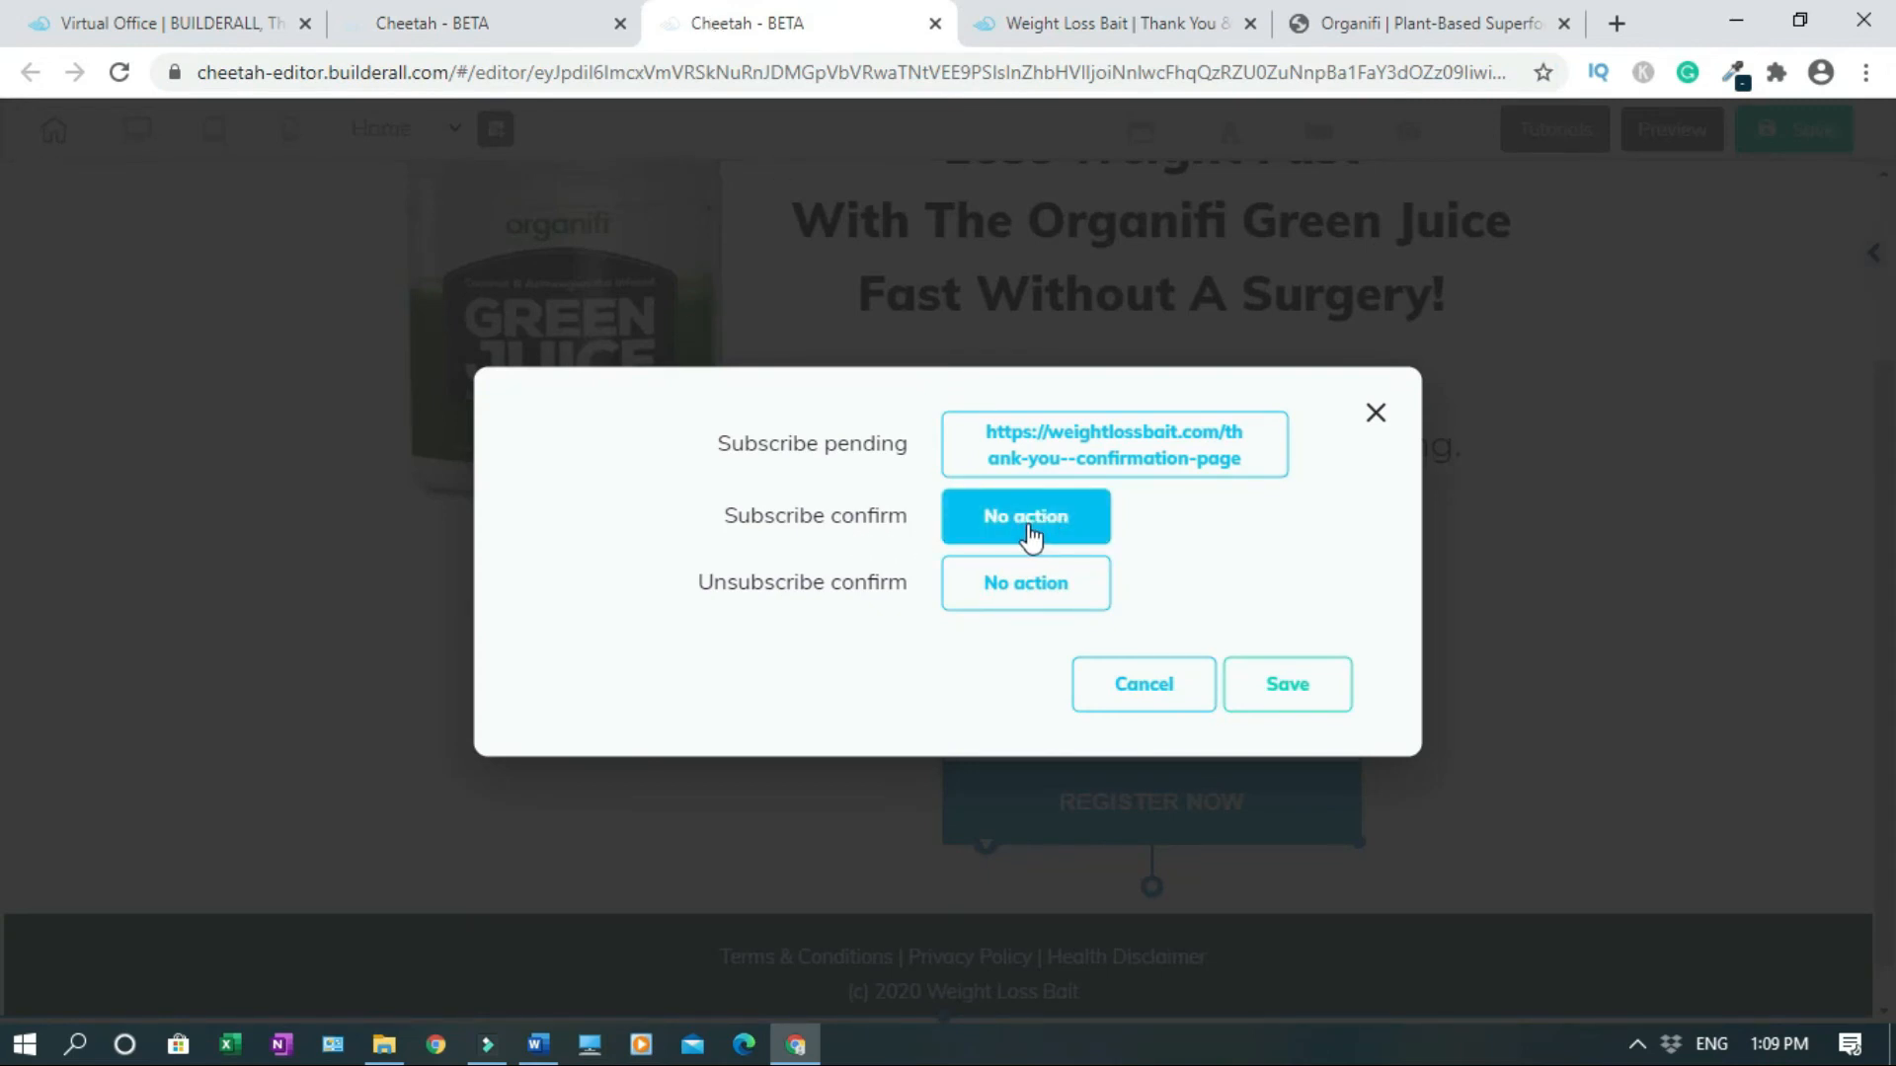
click(1034, 538)
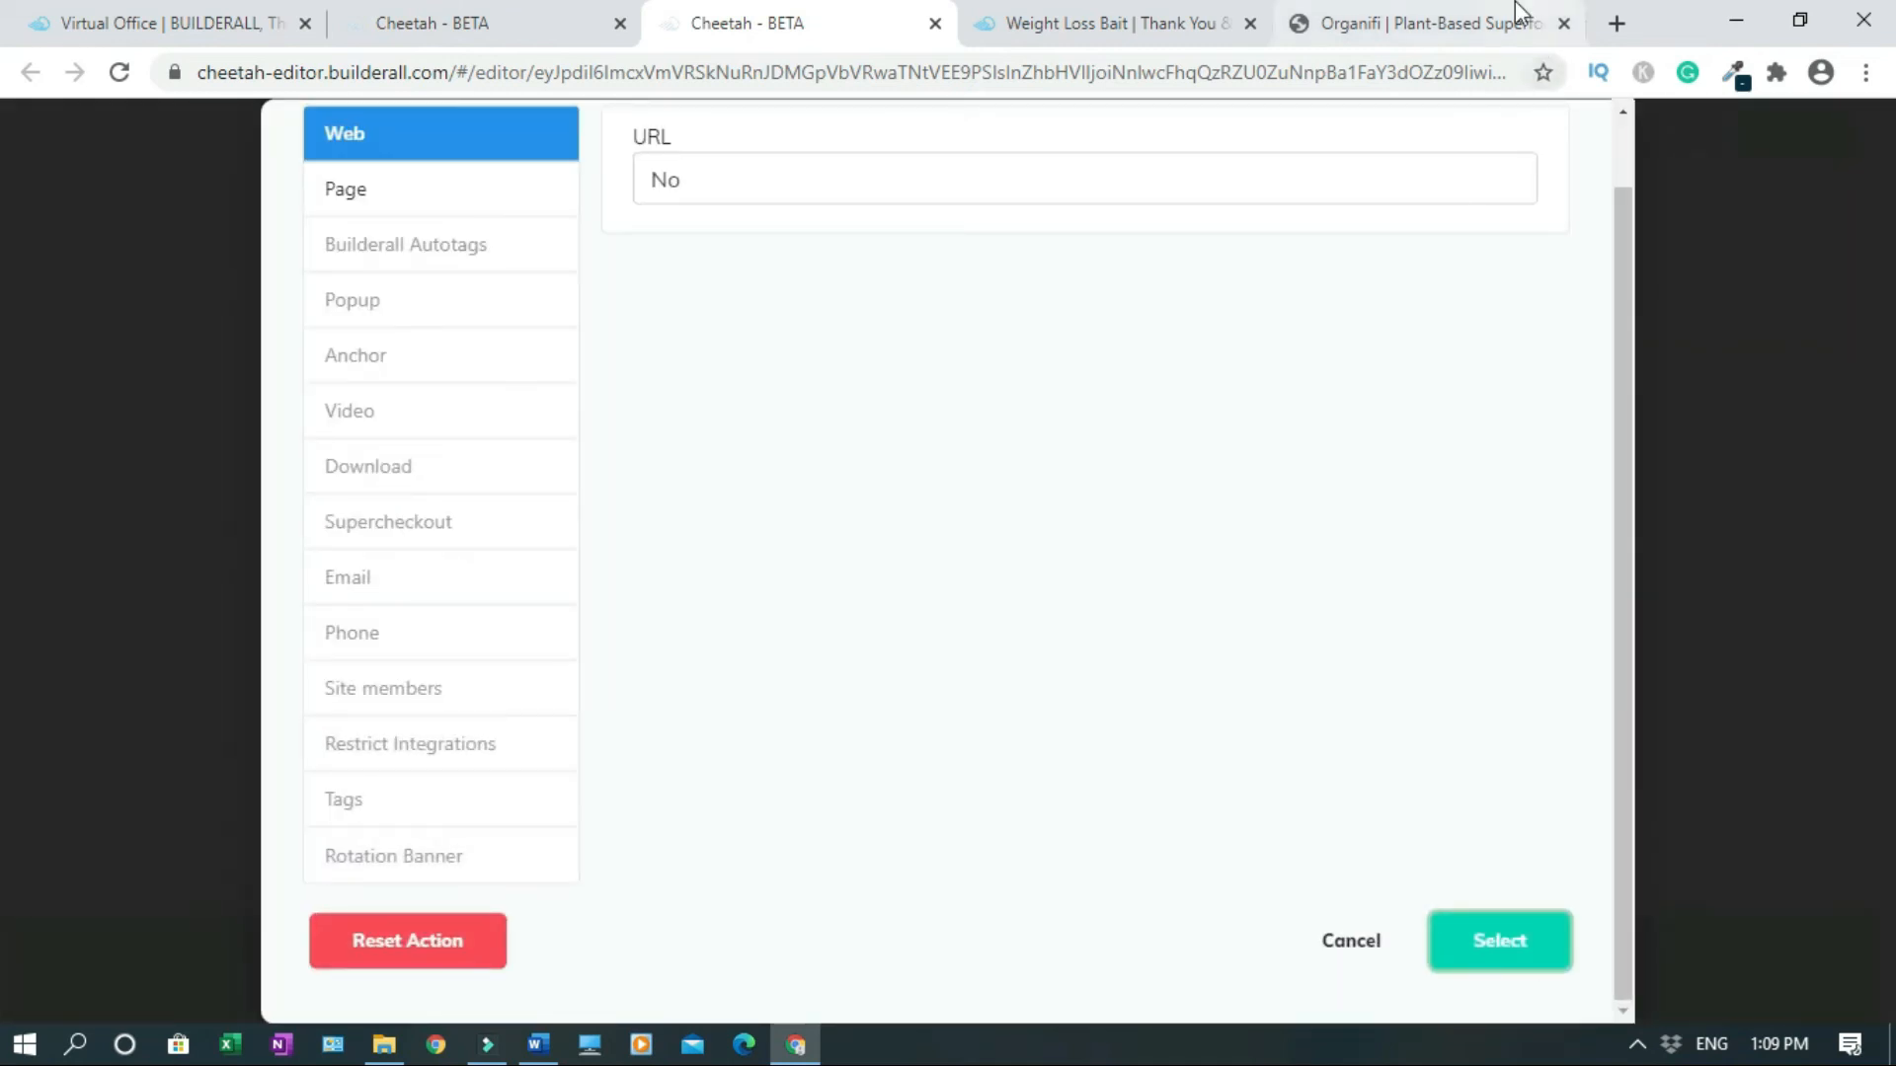
click(1412, 17)
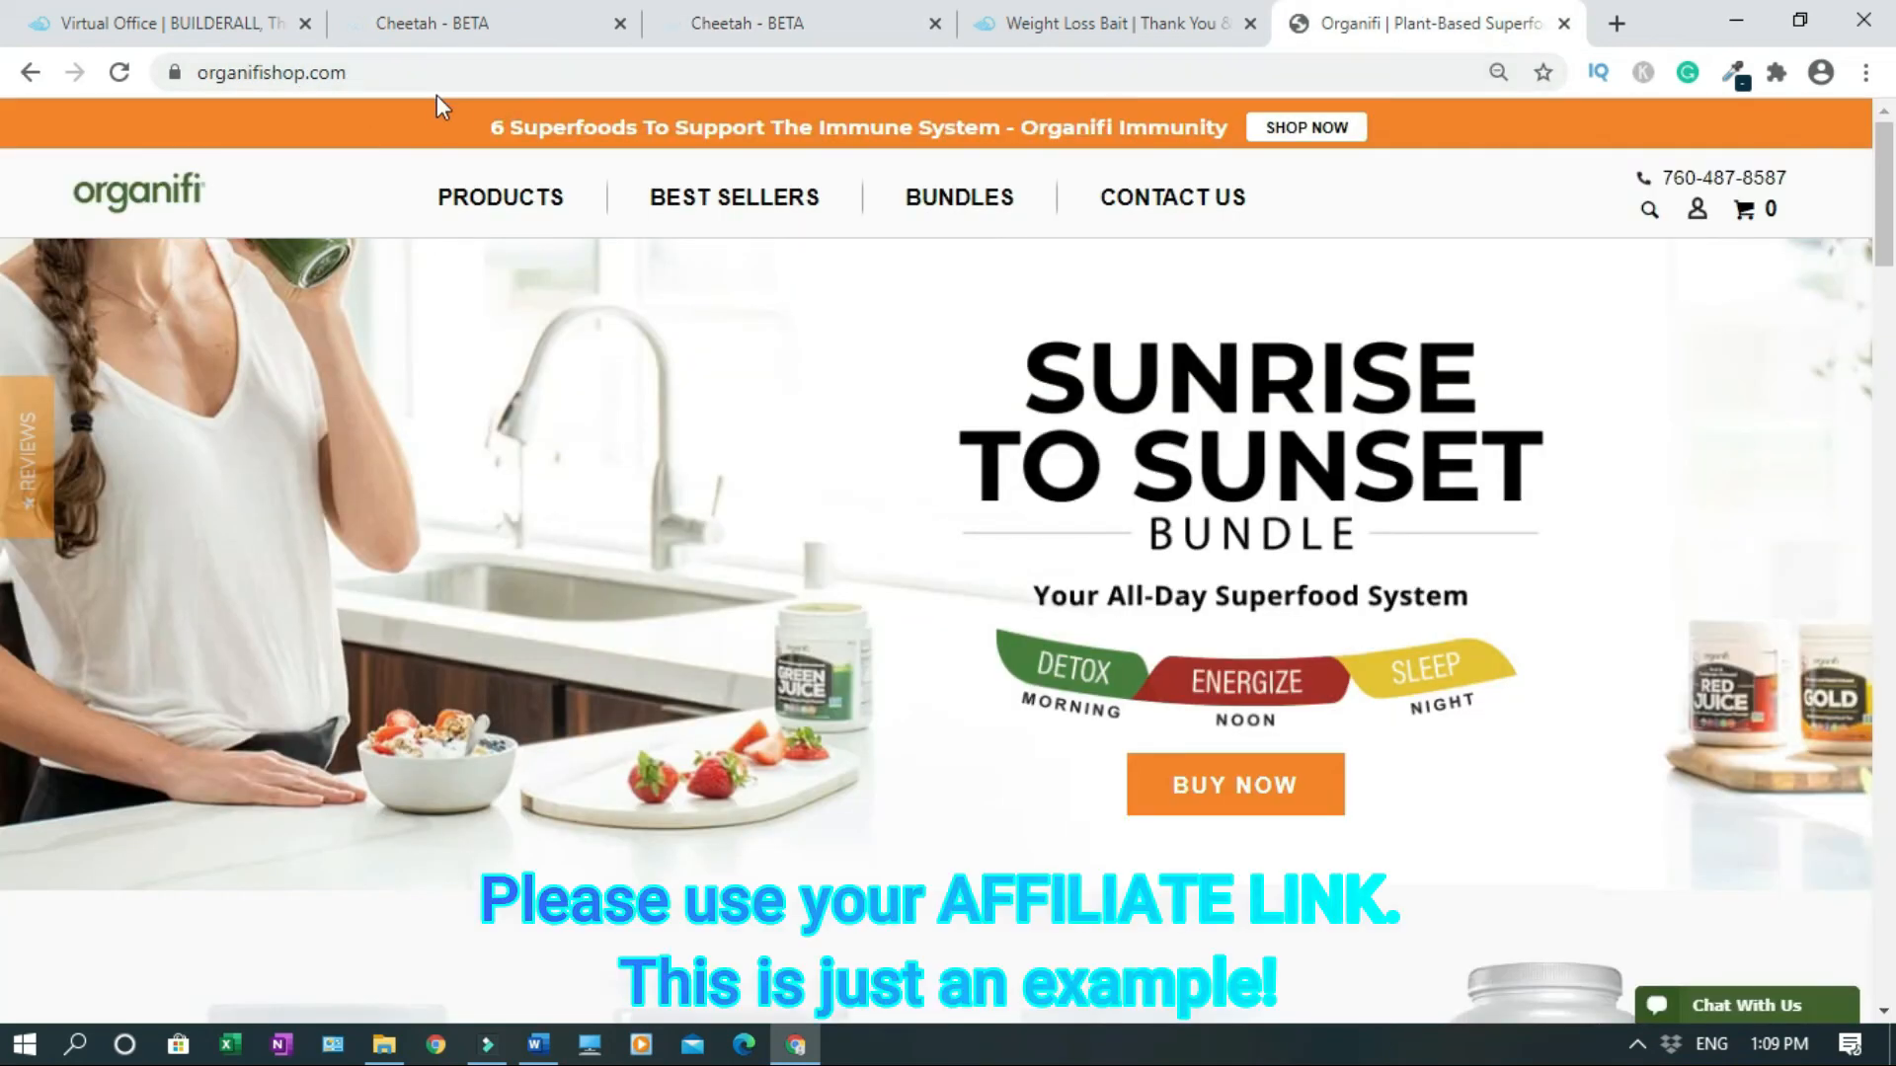
click(275, 72)
key(ctrl+c)
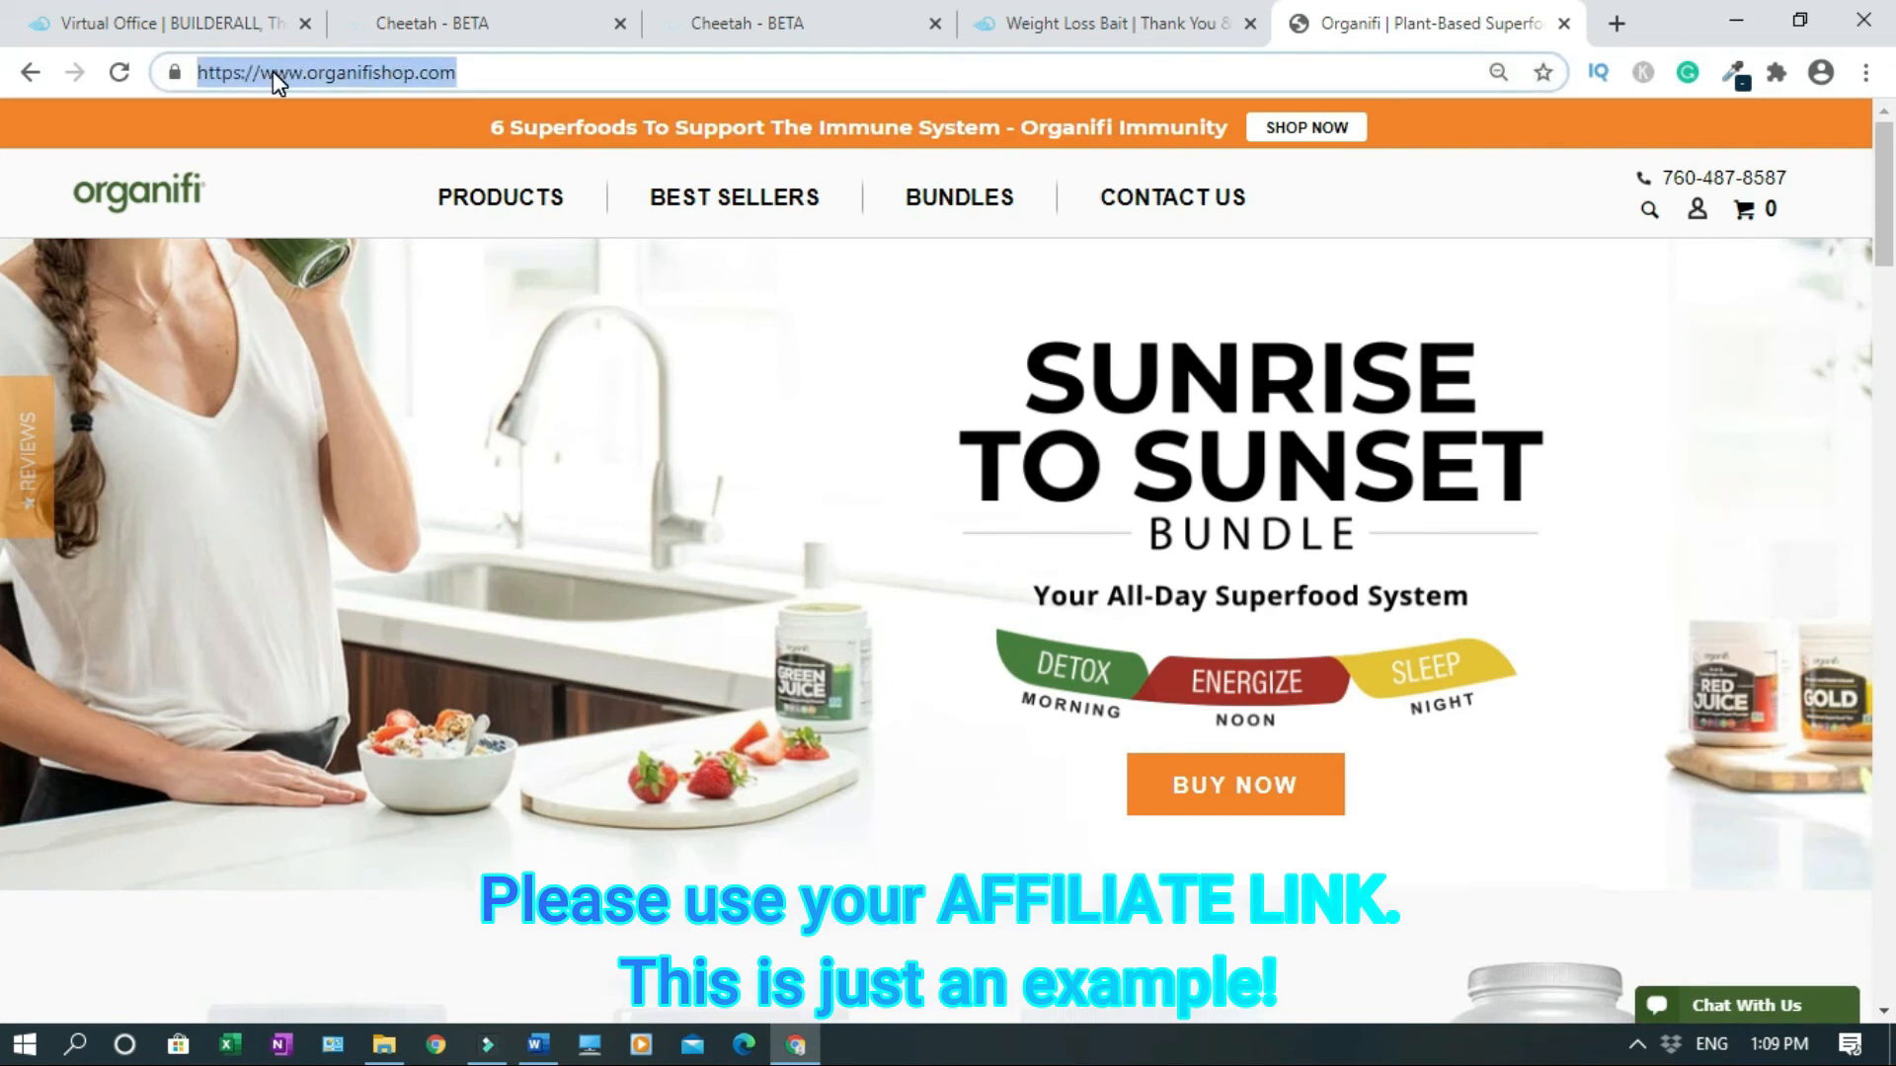
click(851, 22)
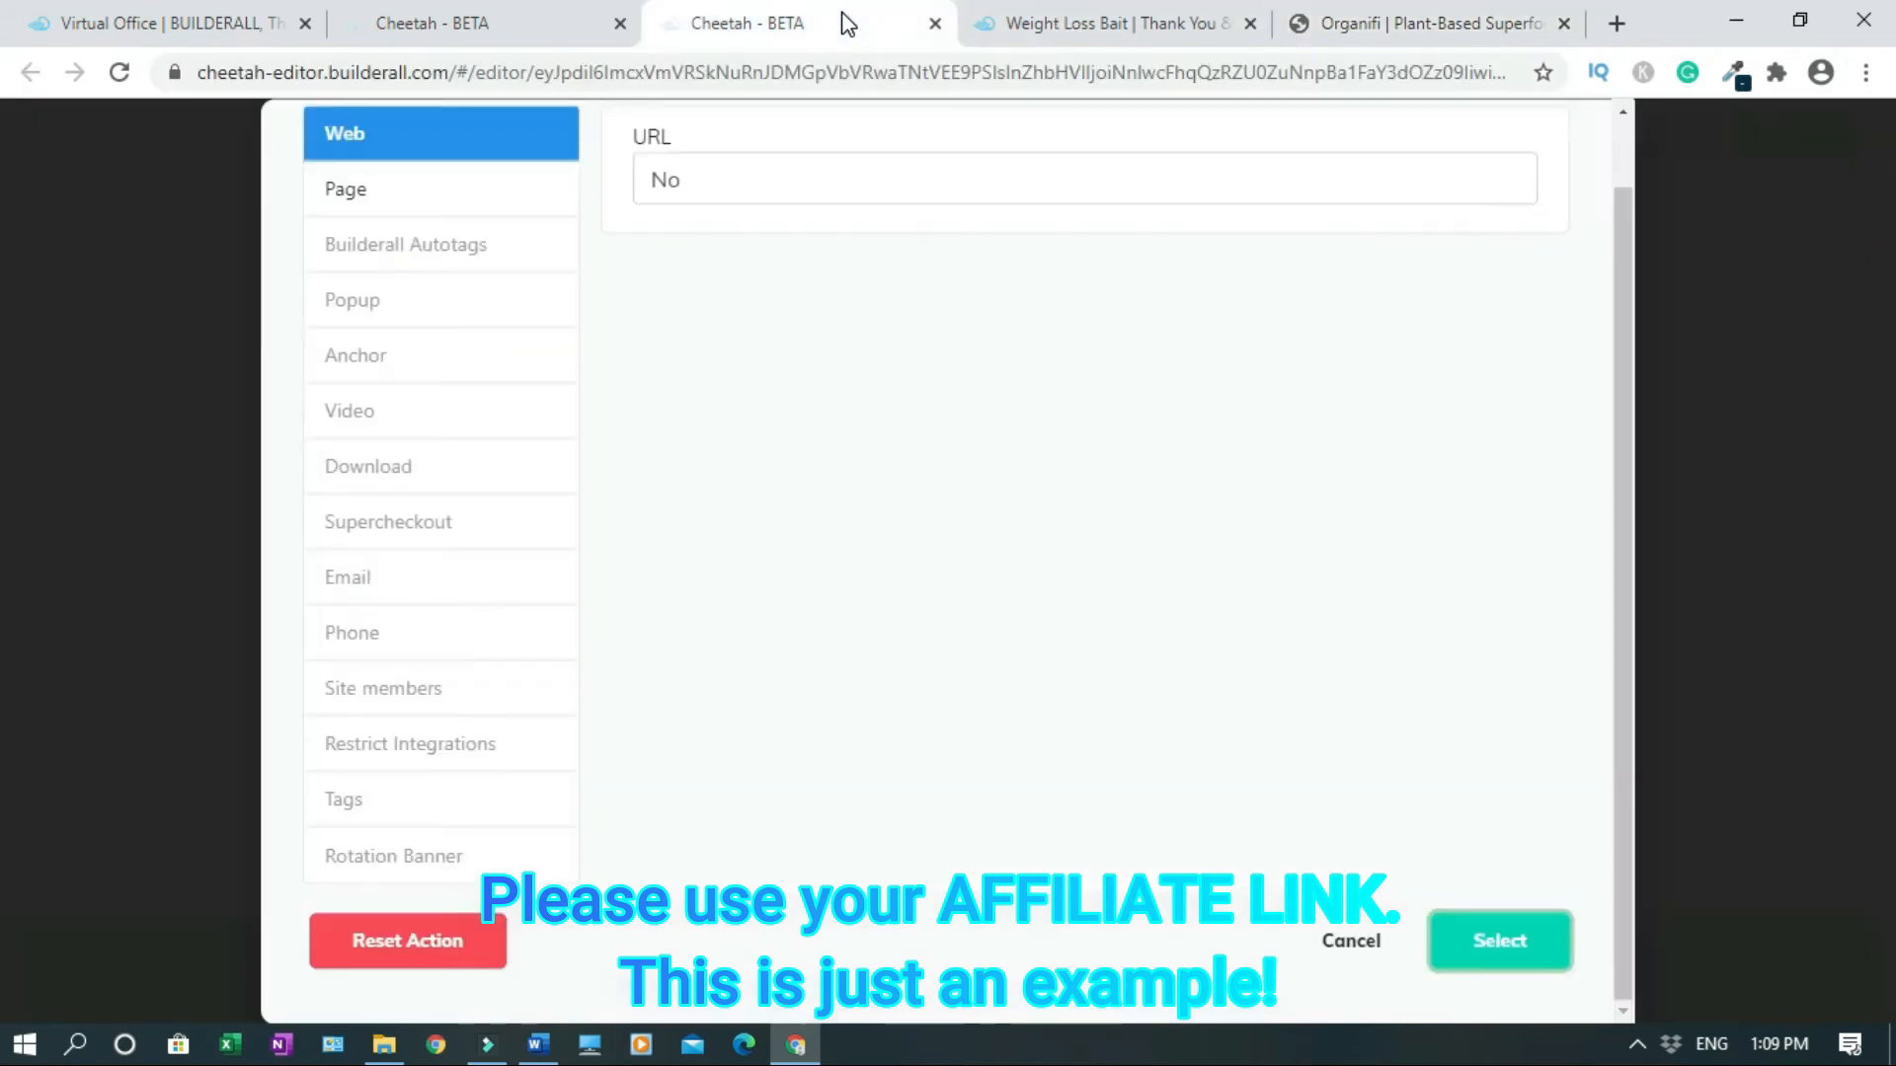
double_click(664, 186)
key(BackSpace)
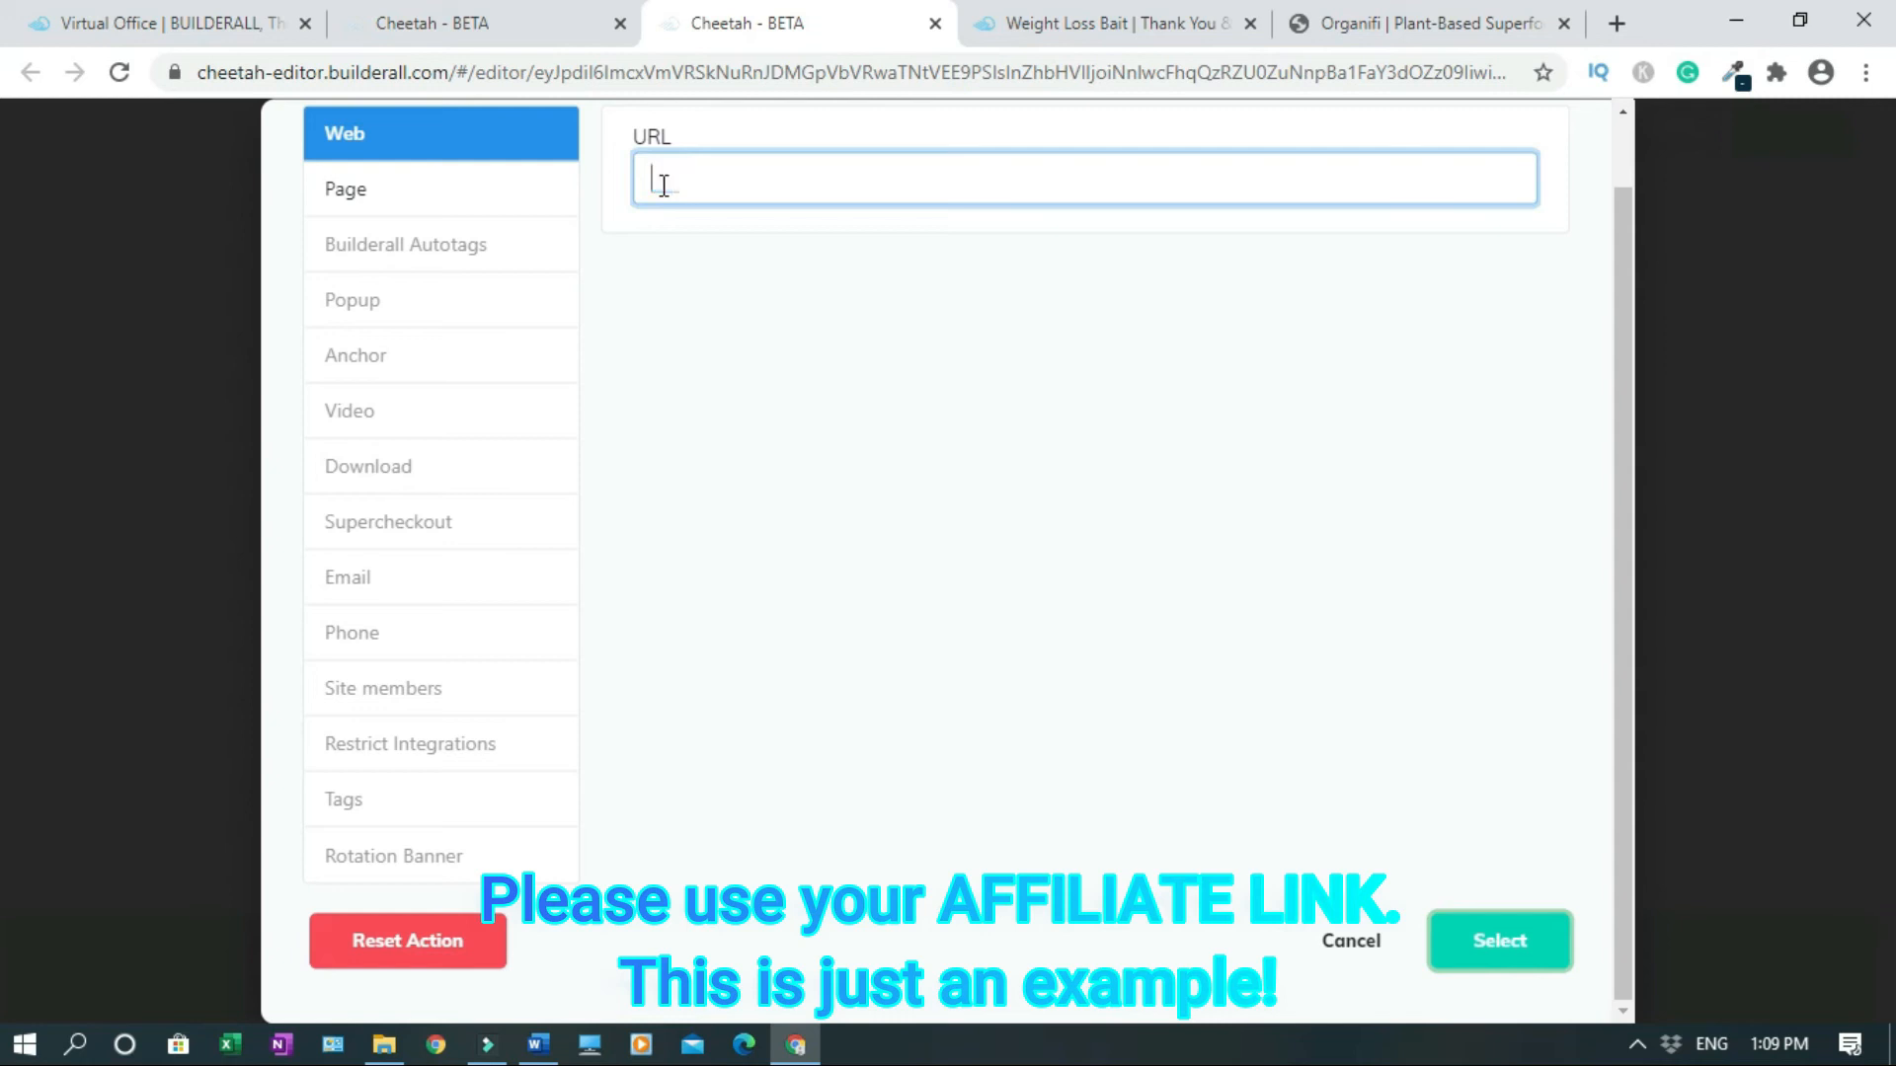
key(ctrl+v)
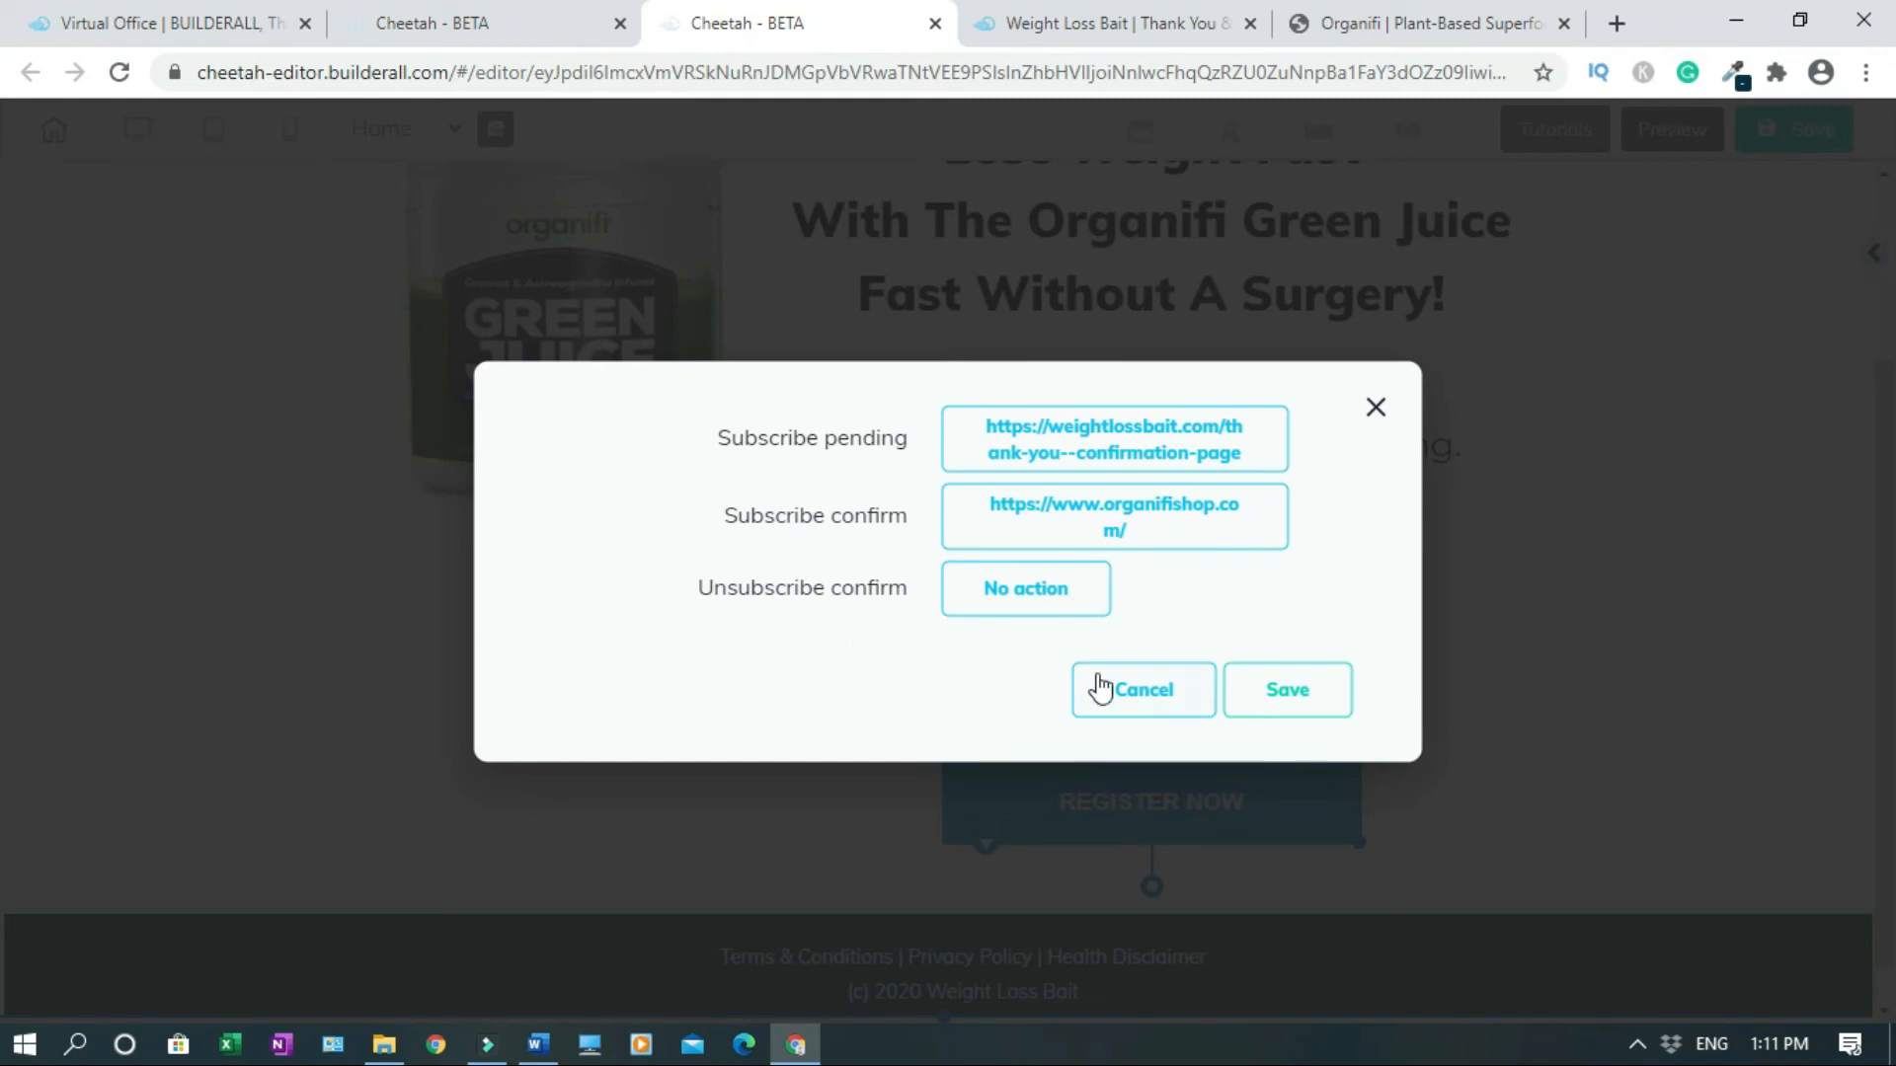
Save the form's link settings, then save the Home page and republish the site.
click(1301, 707)
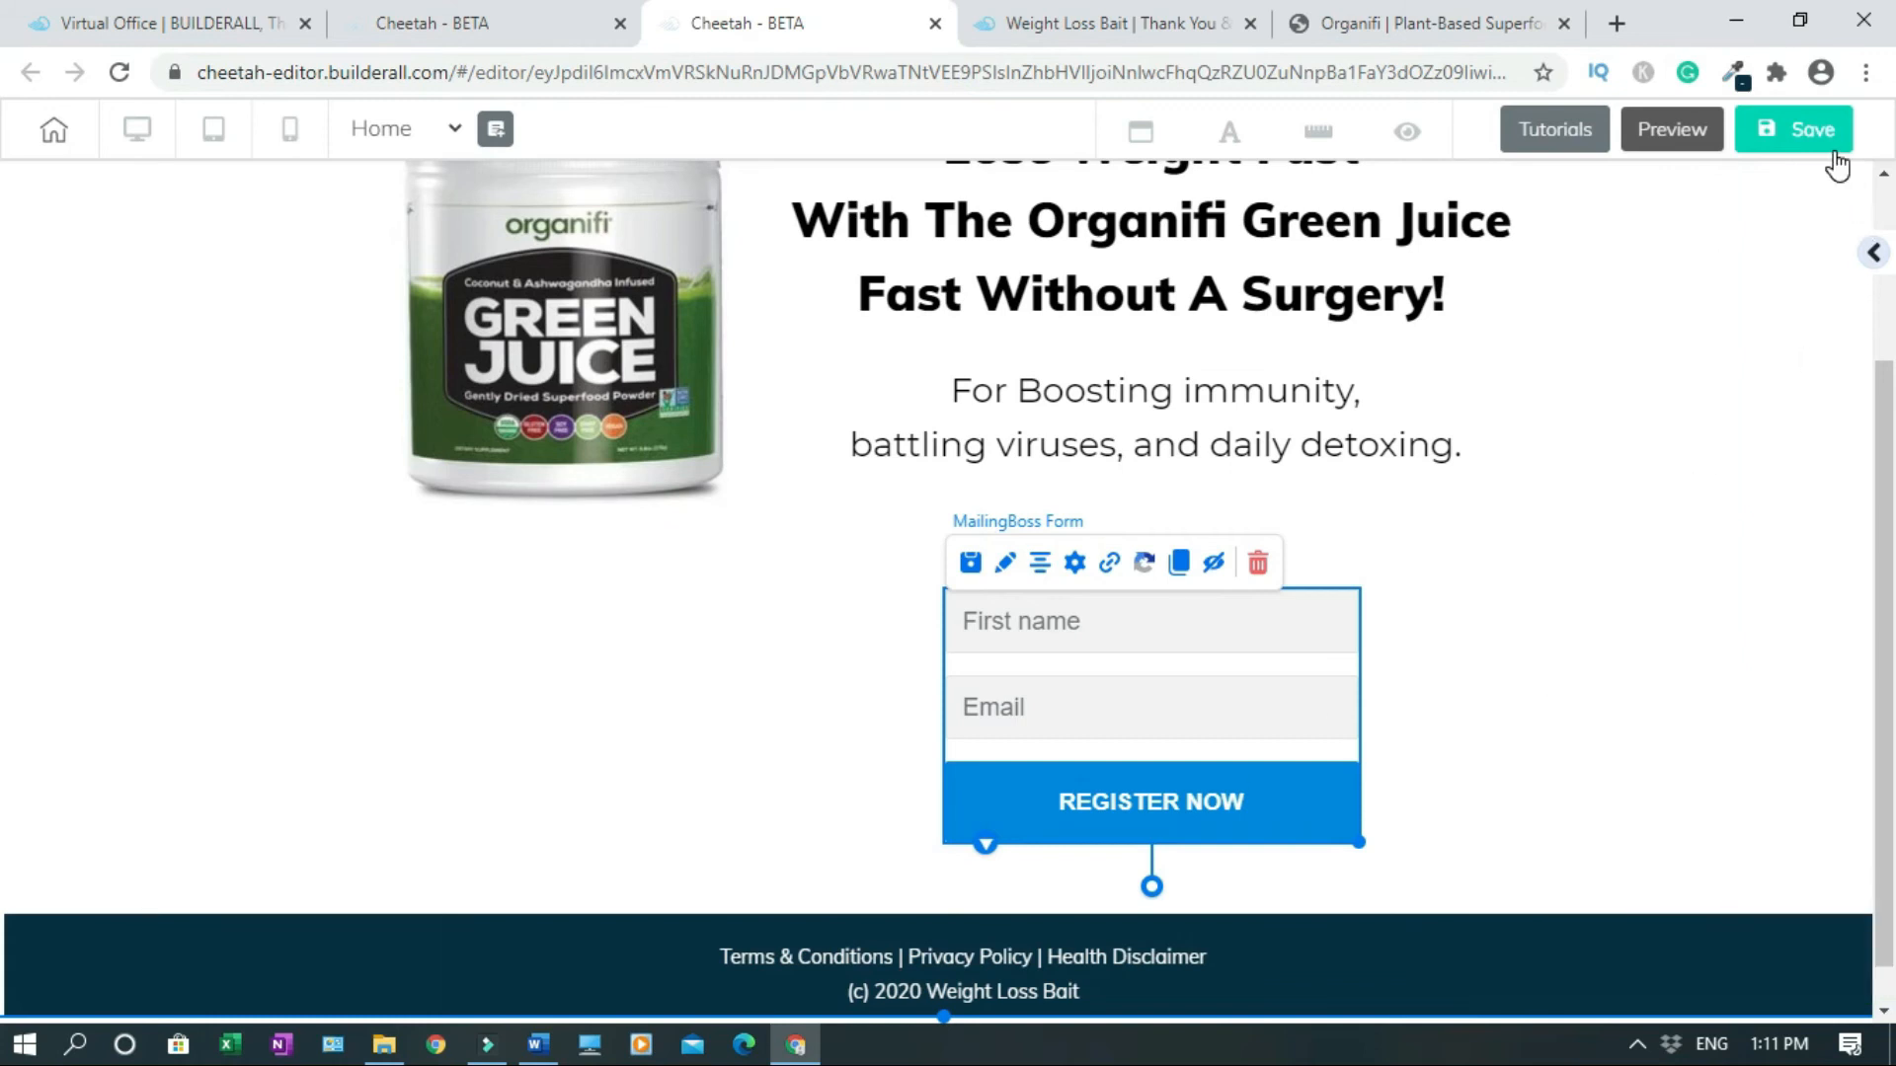
click(1805, 136)
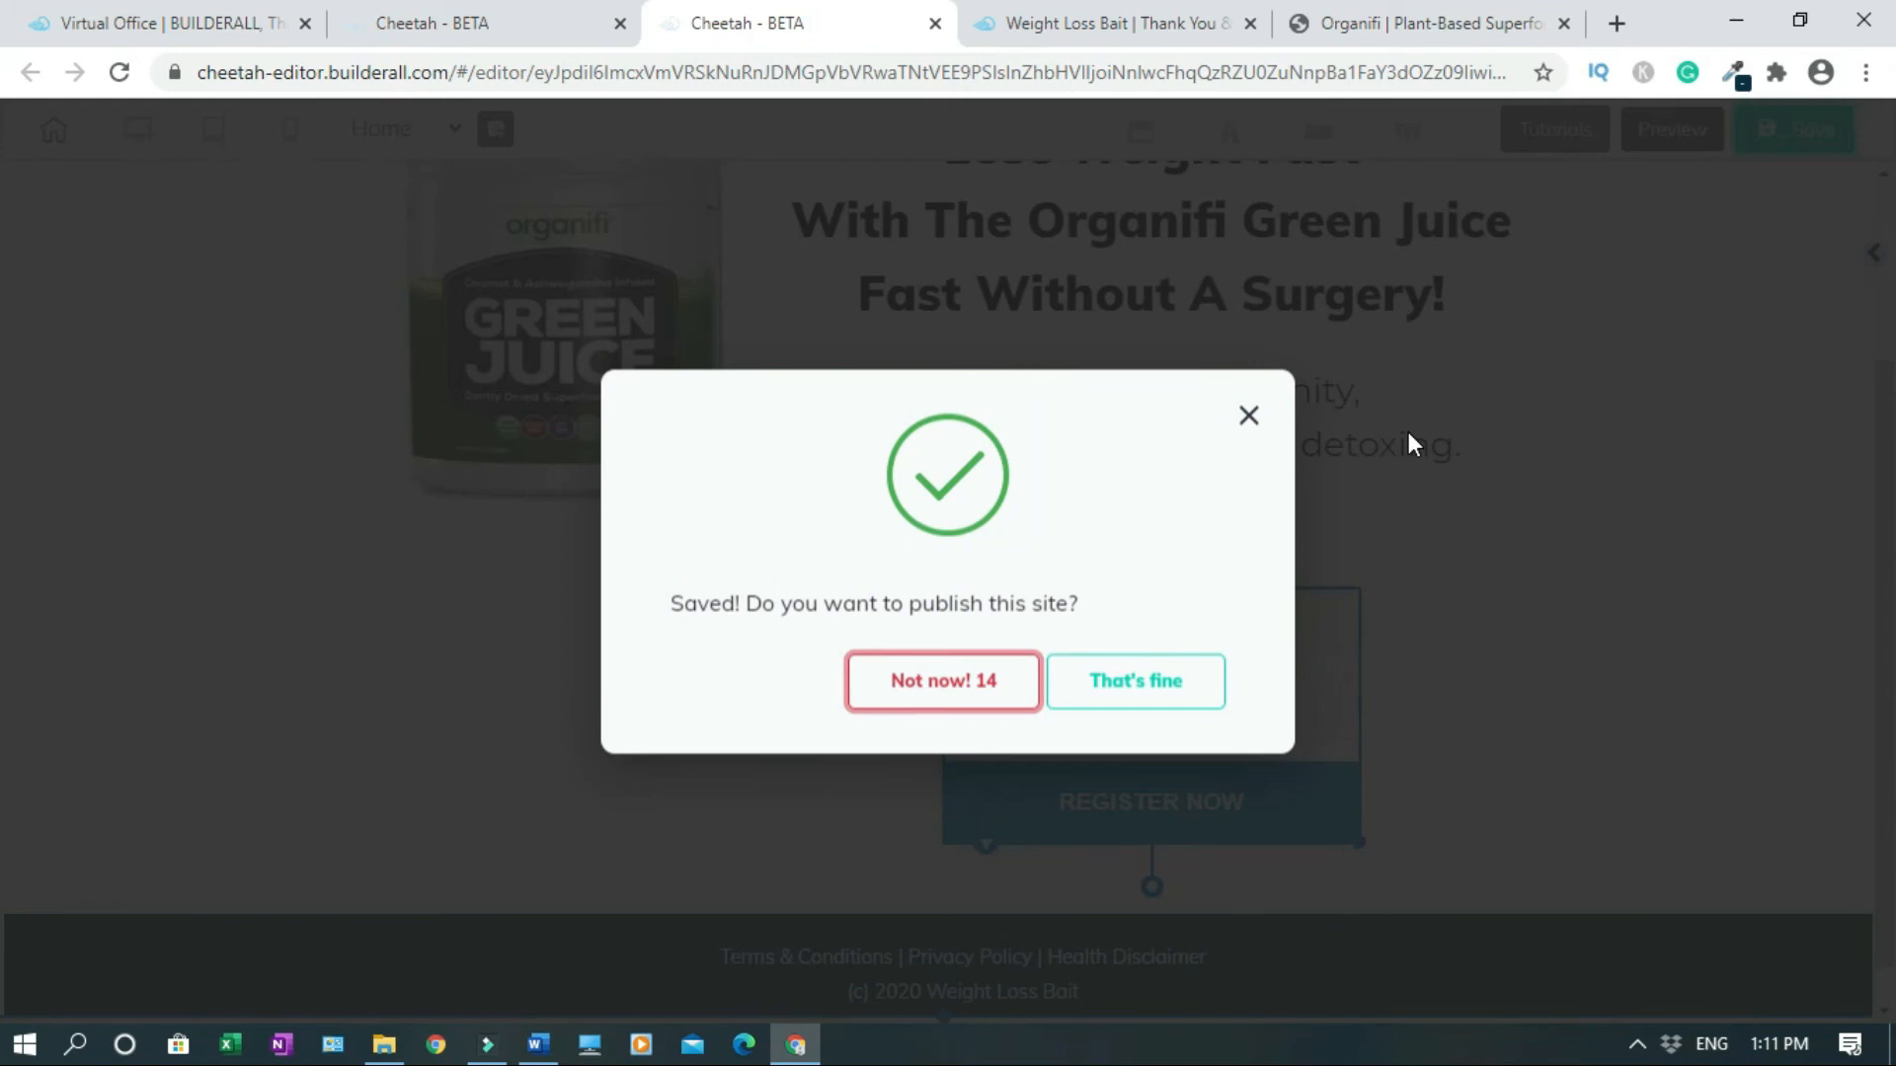
click(1108, 687)
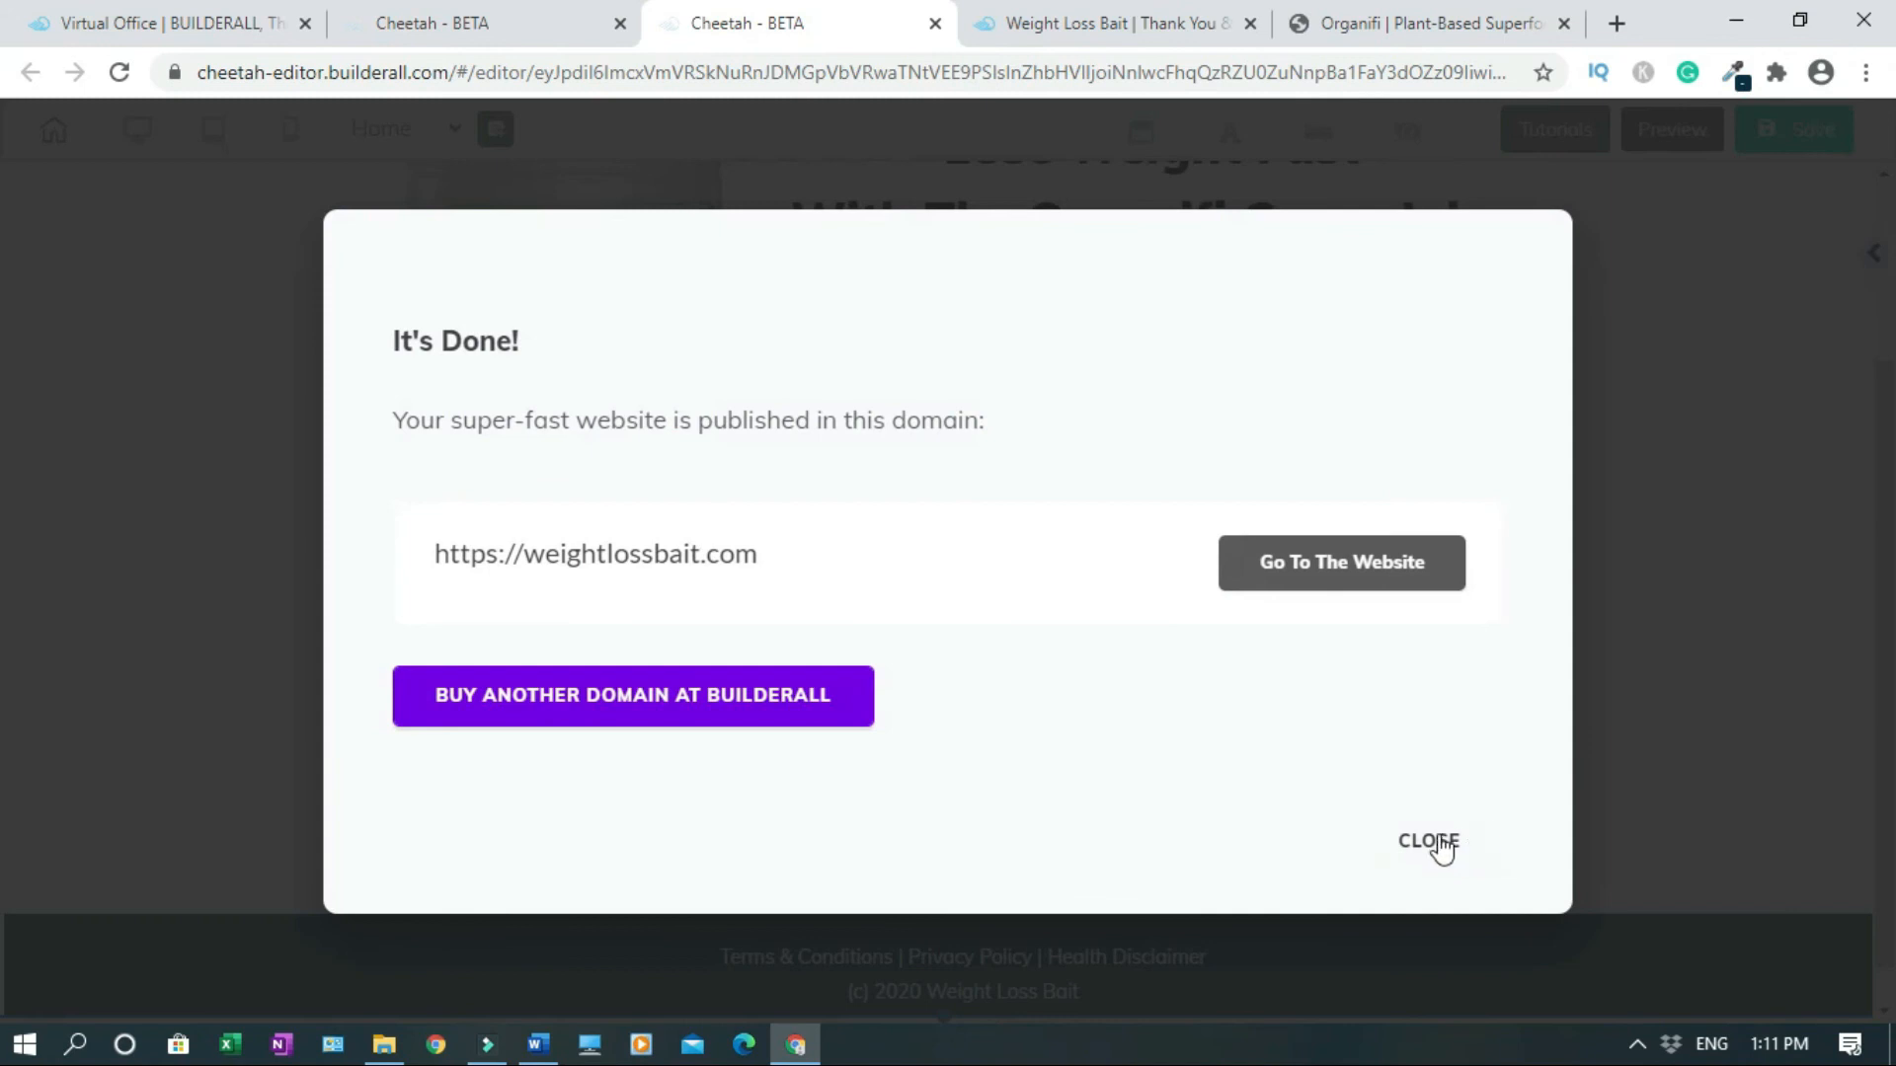
click(1439, 842)
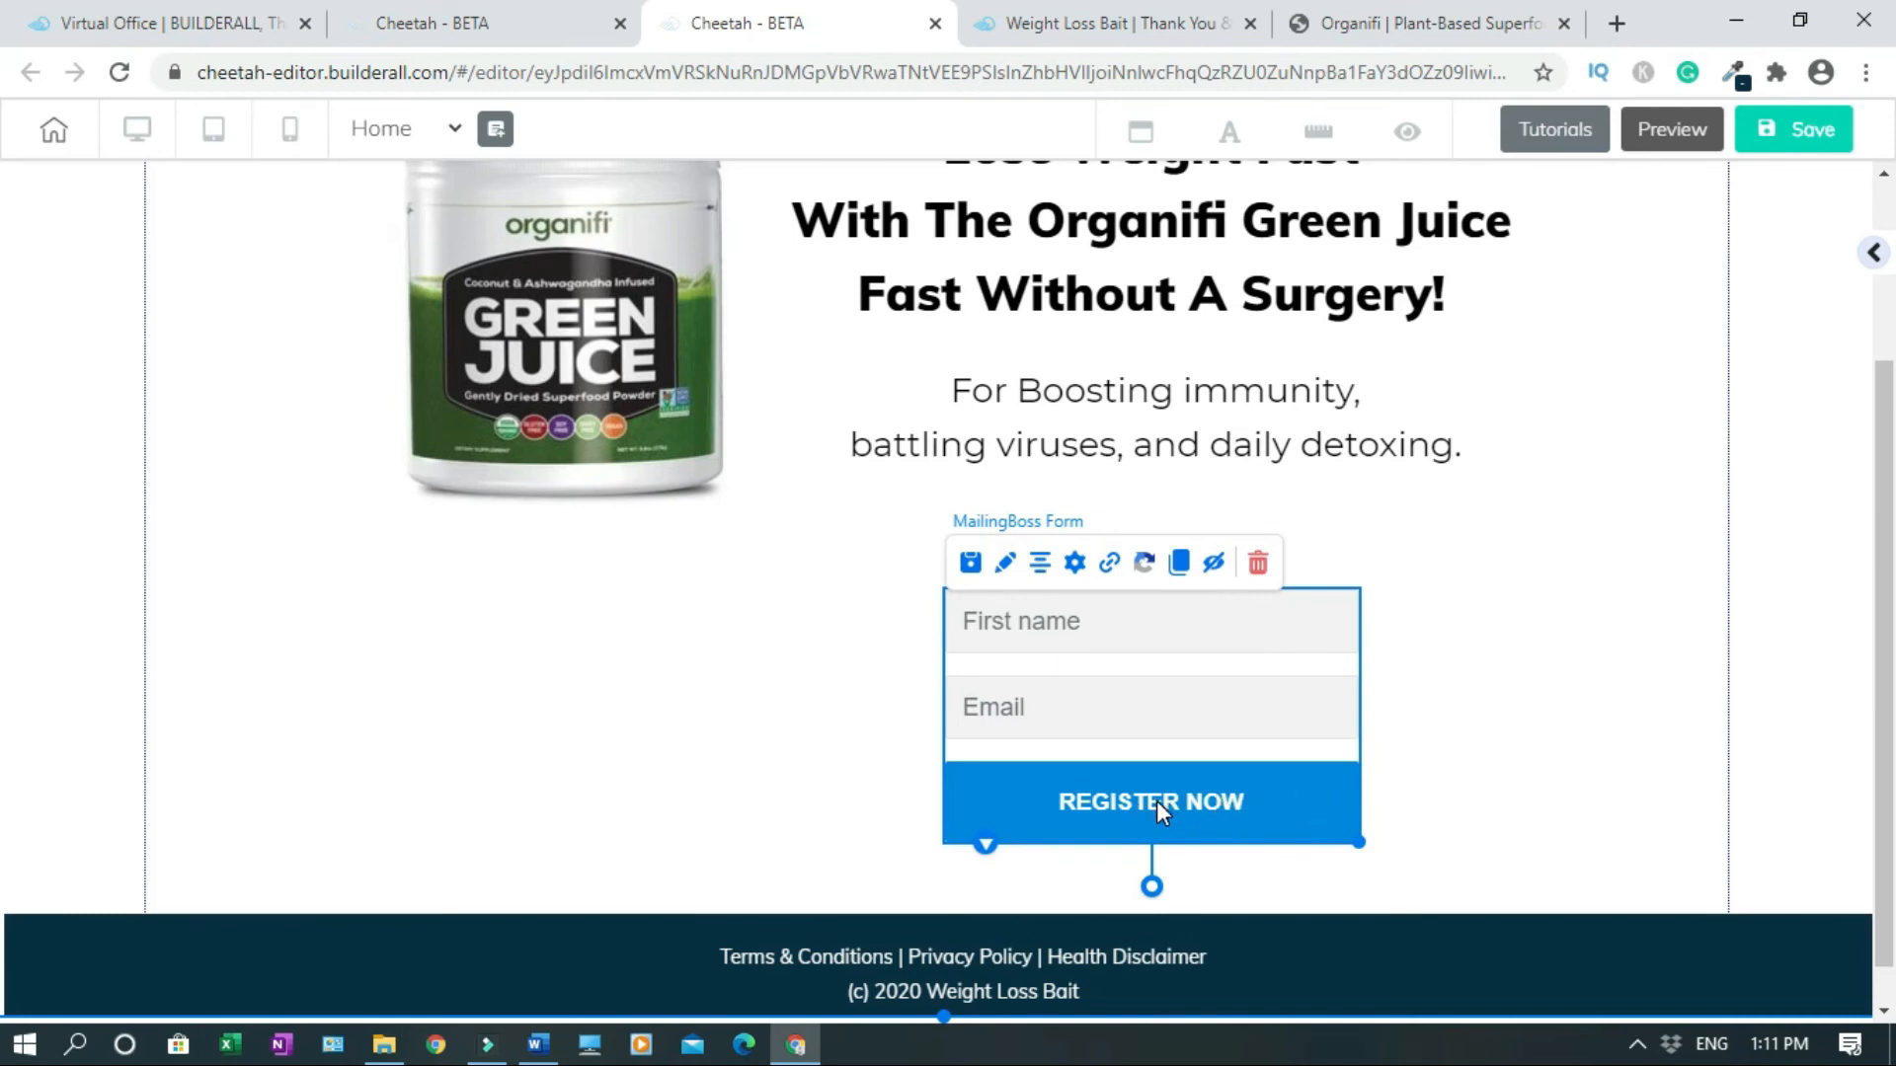
Change the MailingBoss form button's headline text to "Buy Now".
click(1006, 563)
drag(1579, 638, 1672, 349)
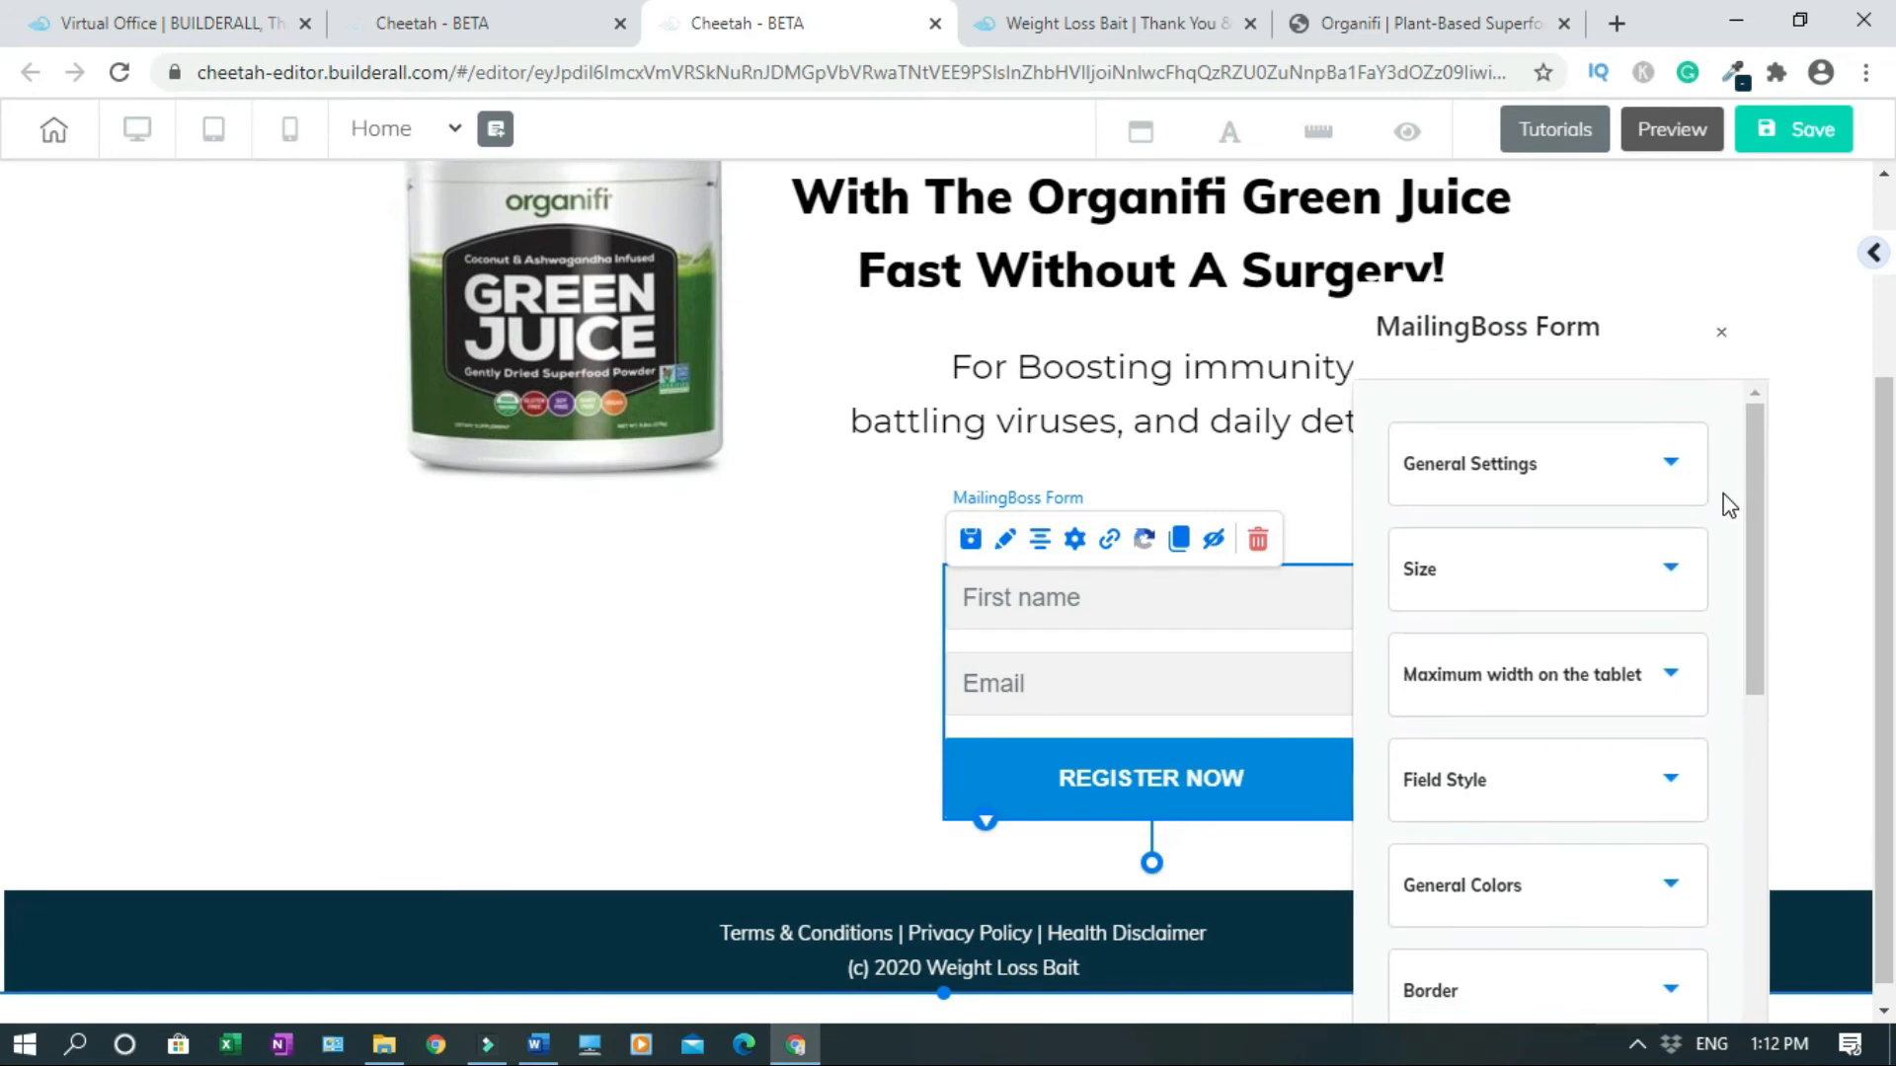
drag(1757, 500, 1773, 772)
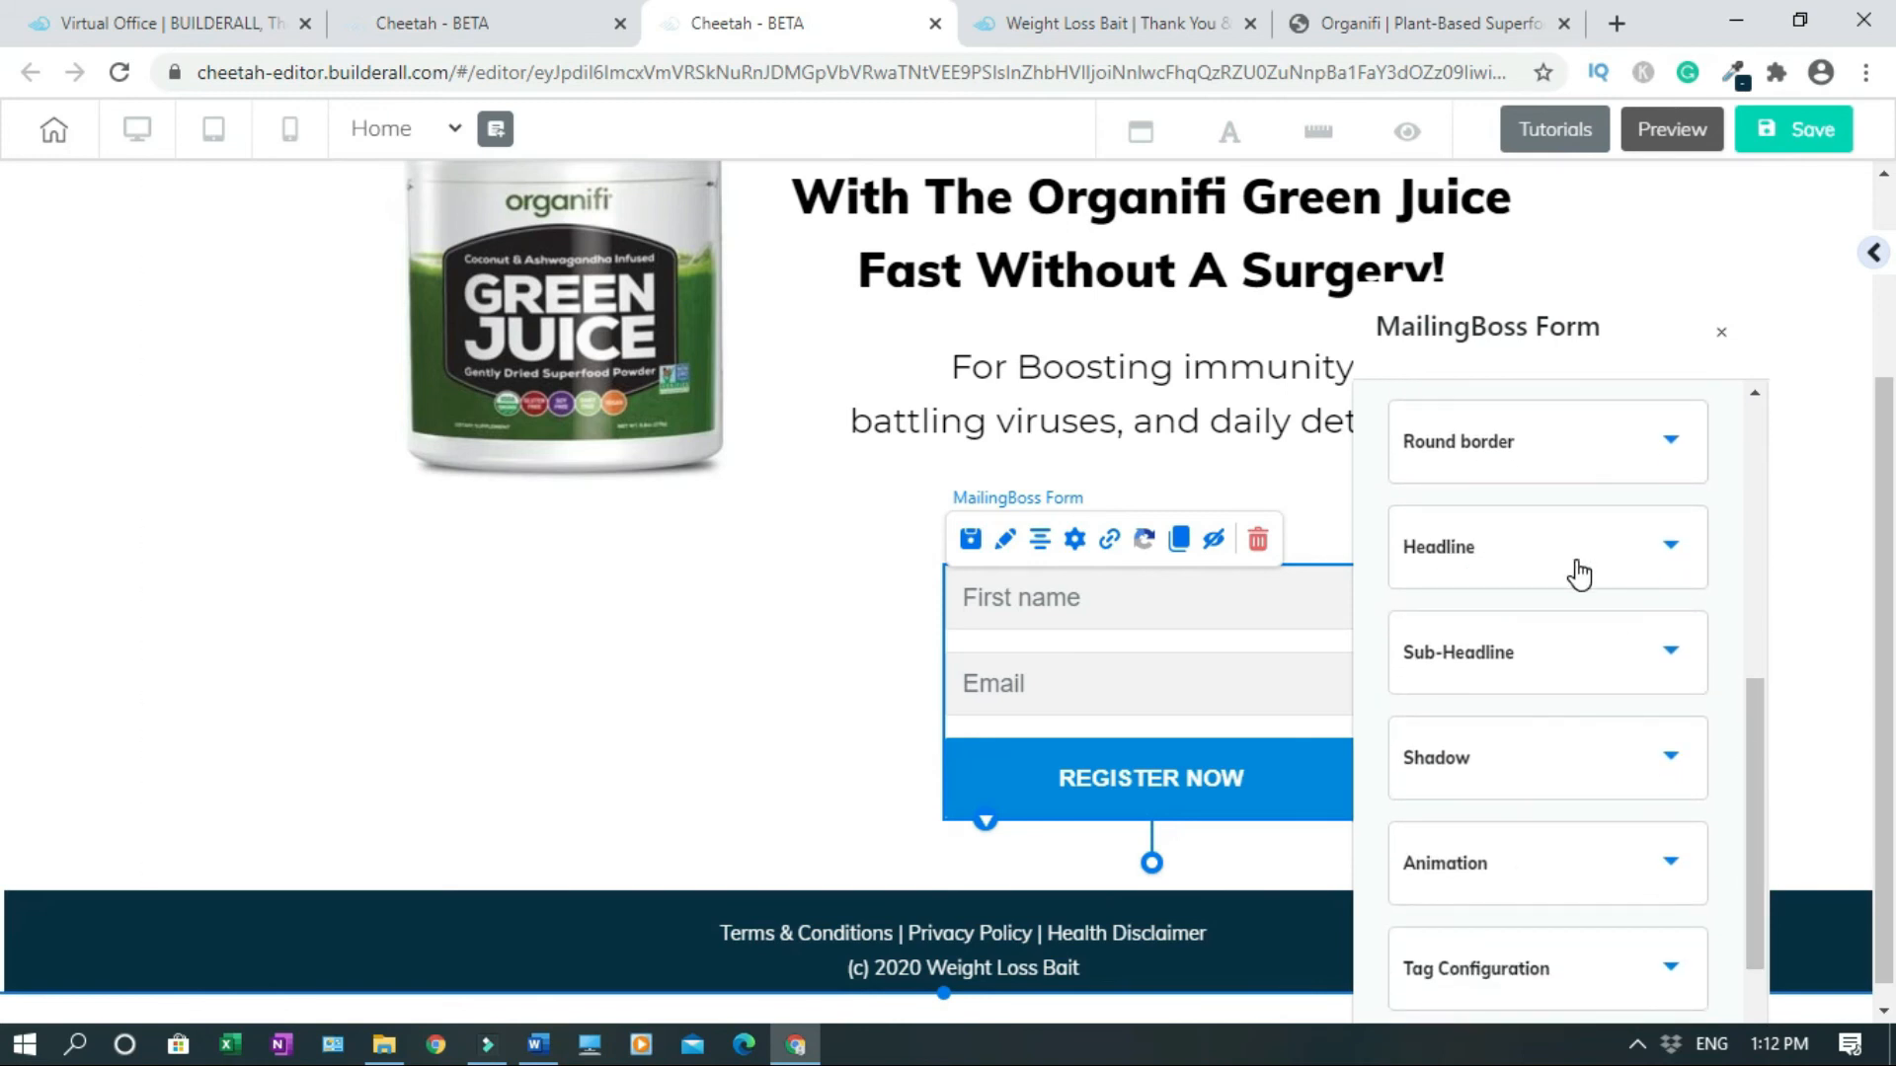
click(1534, 579)
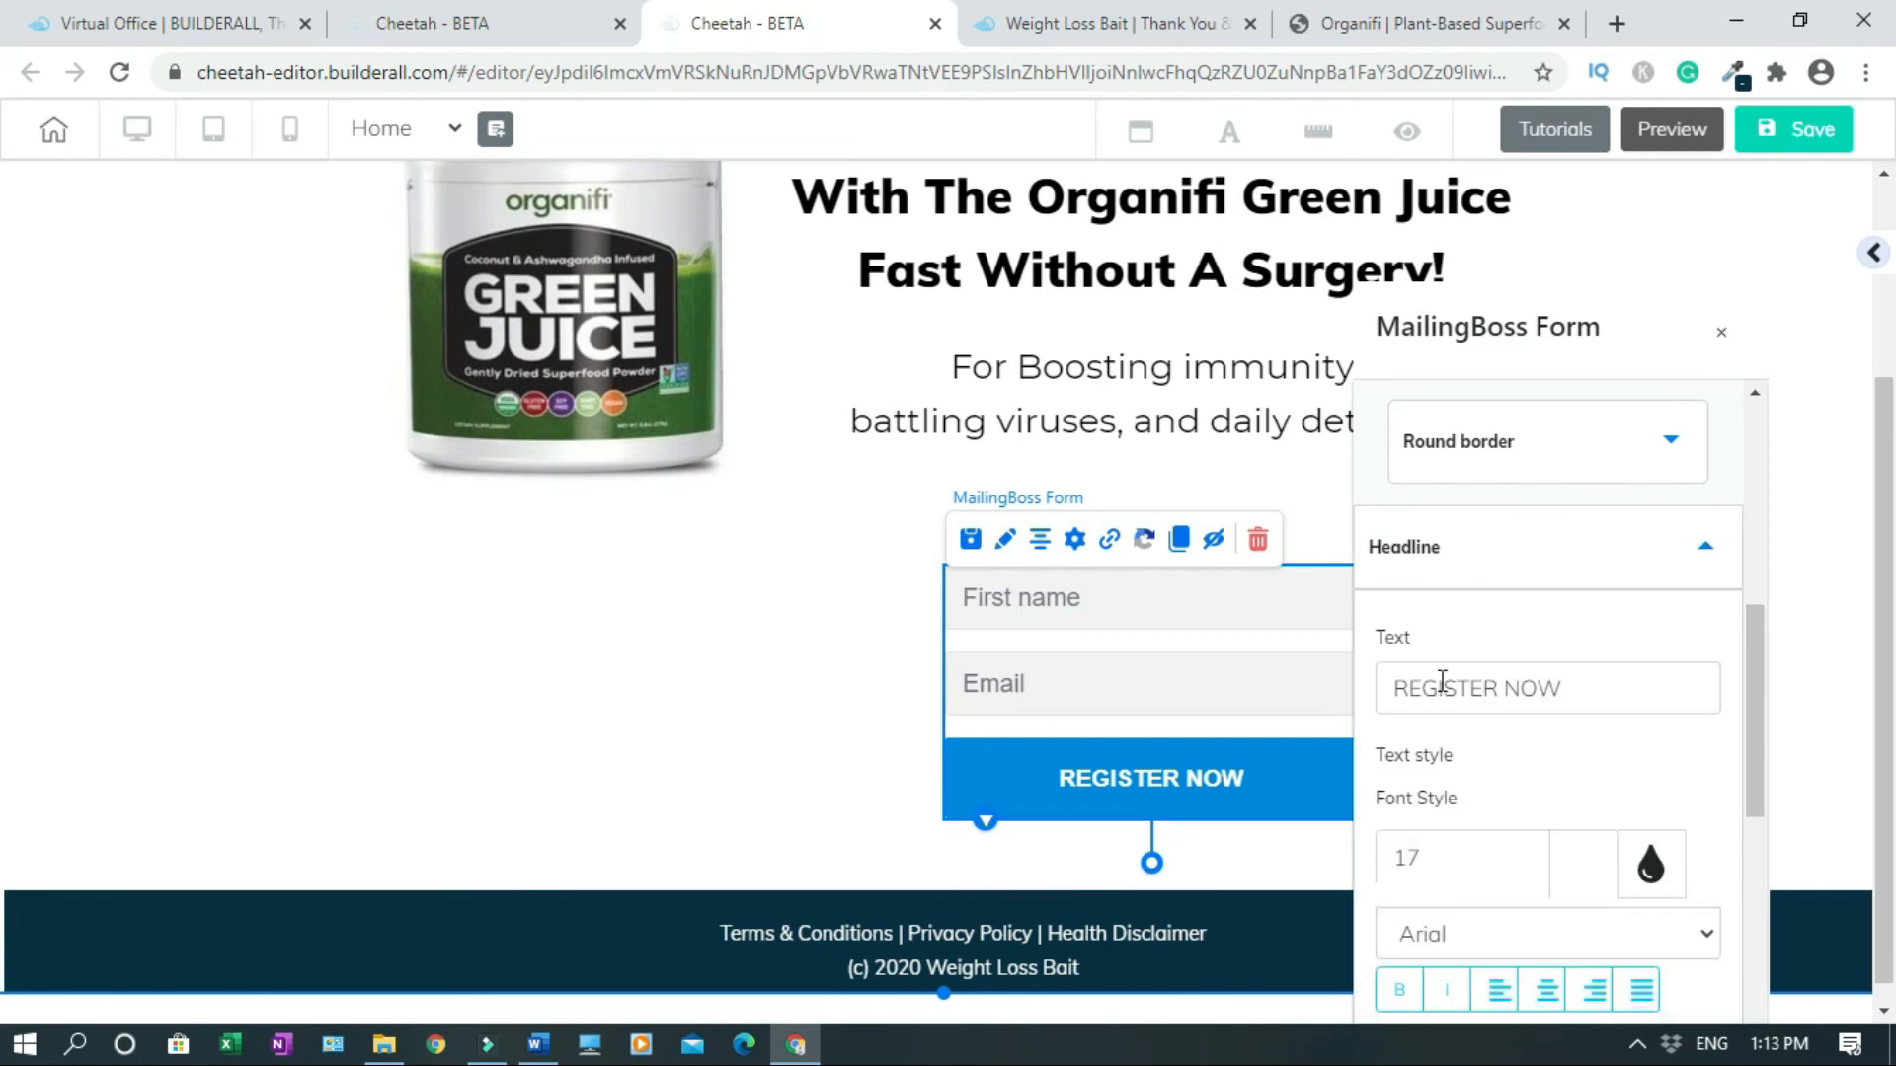
triple_click(1444, 684)
text(Buy Now)
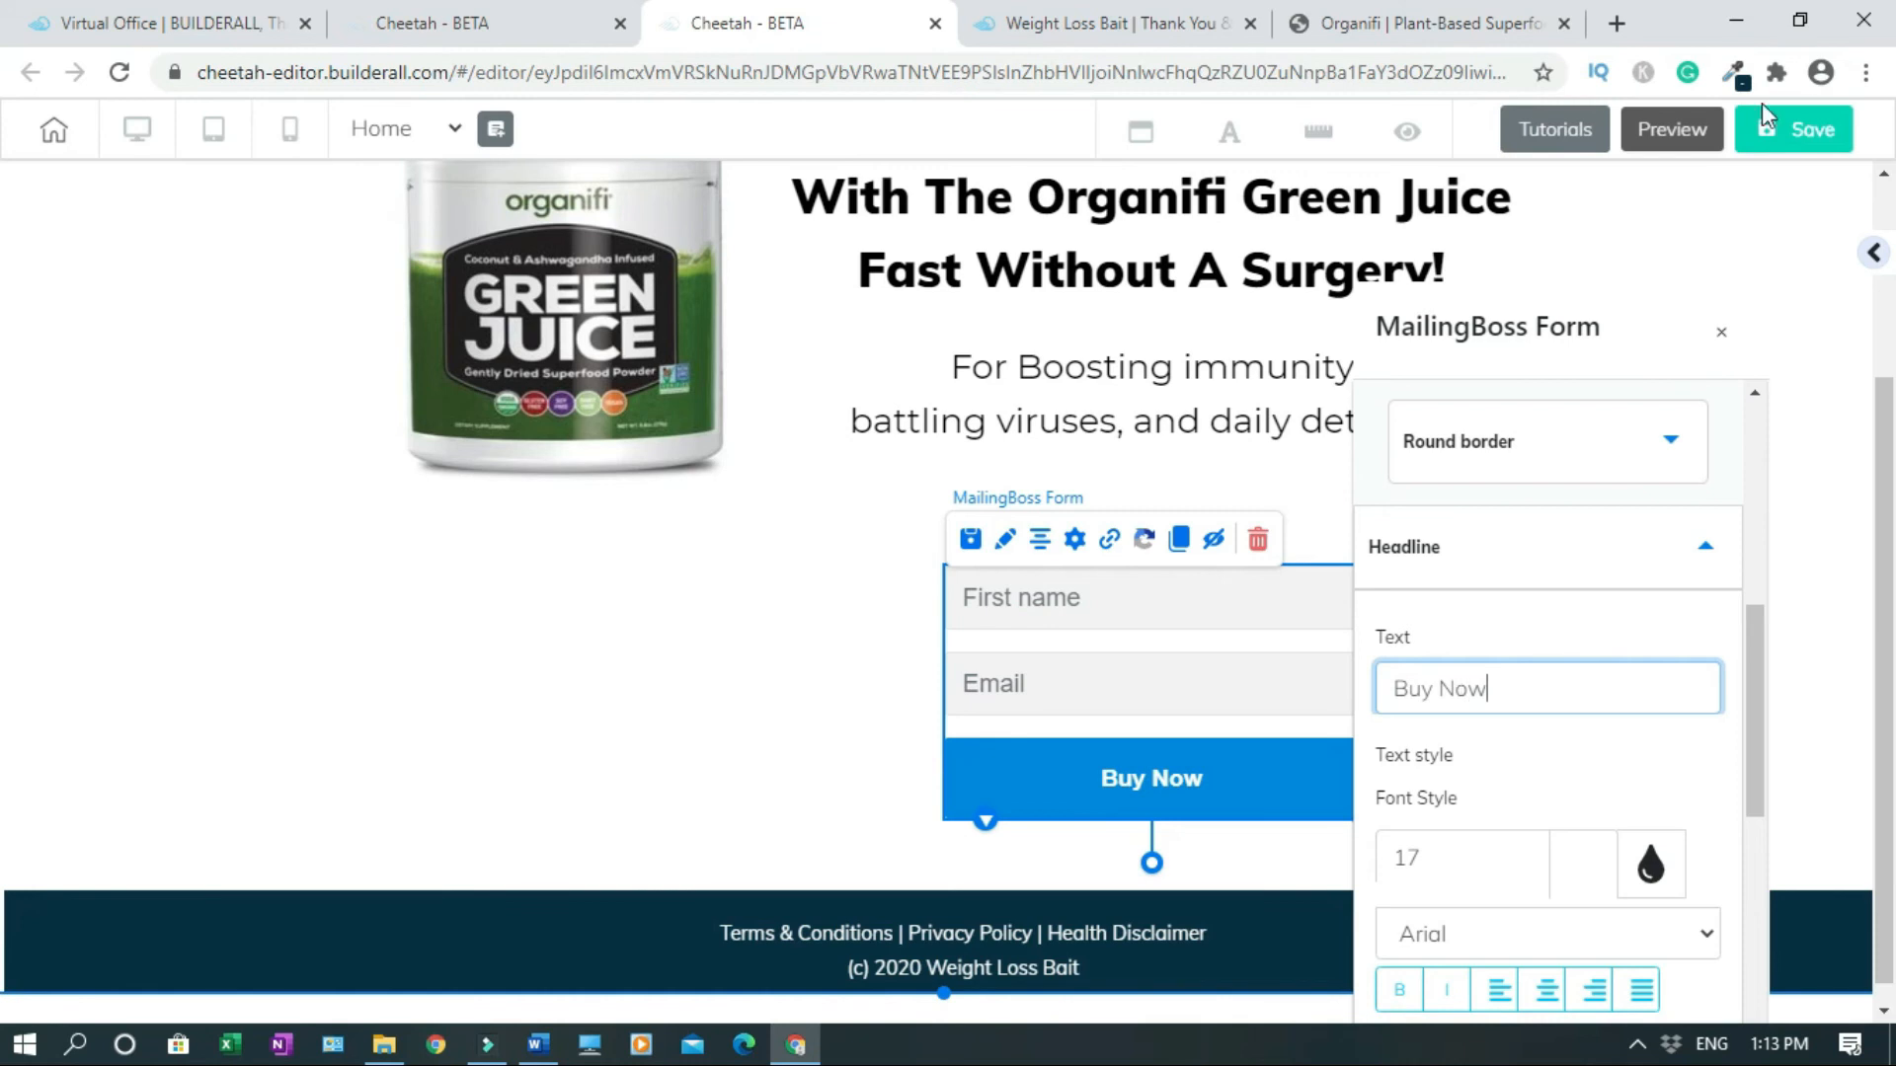
Set the form button's background color to F5811F, matching the orange on the Organifi shop page.
click(1468, 20)
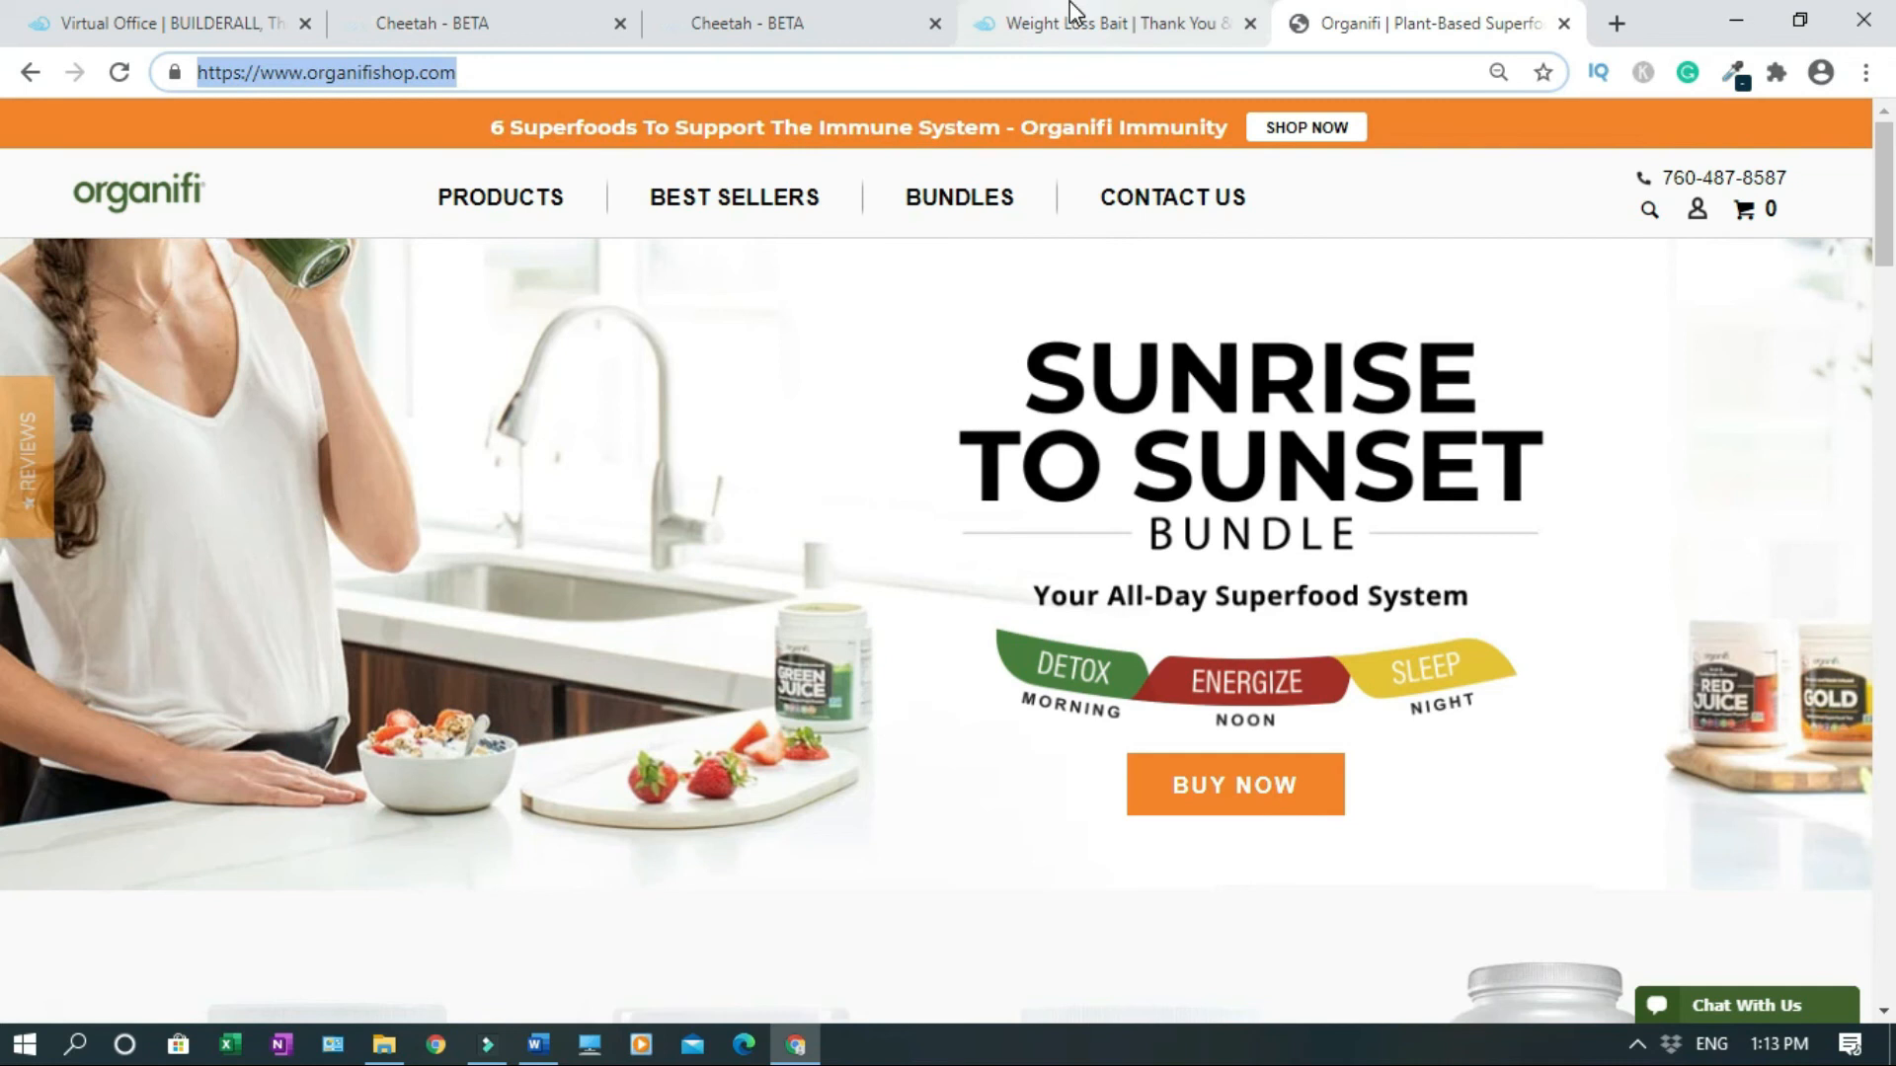
click(761, 18)
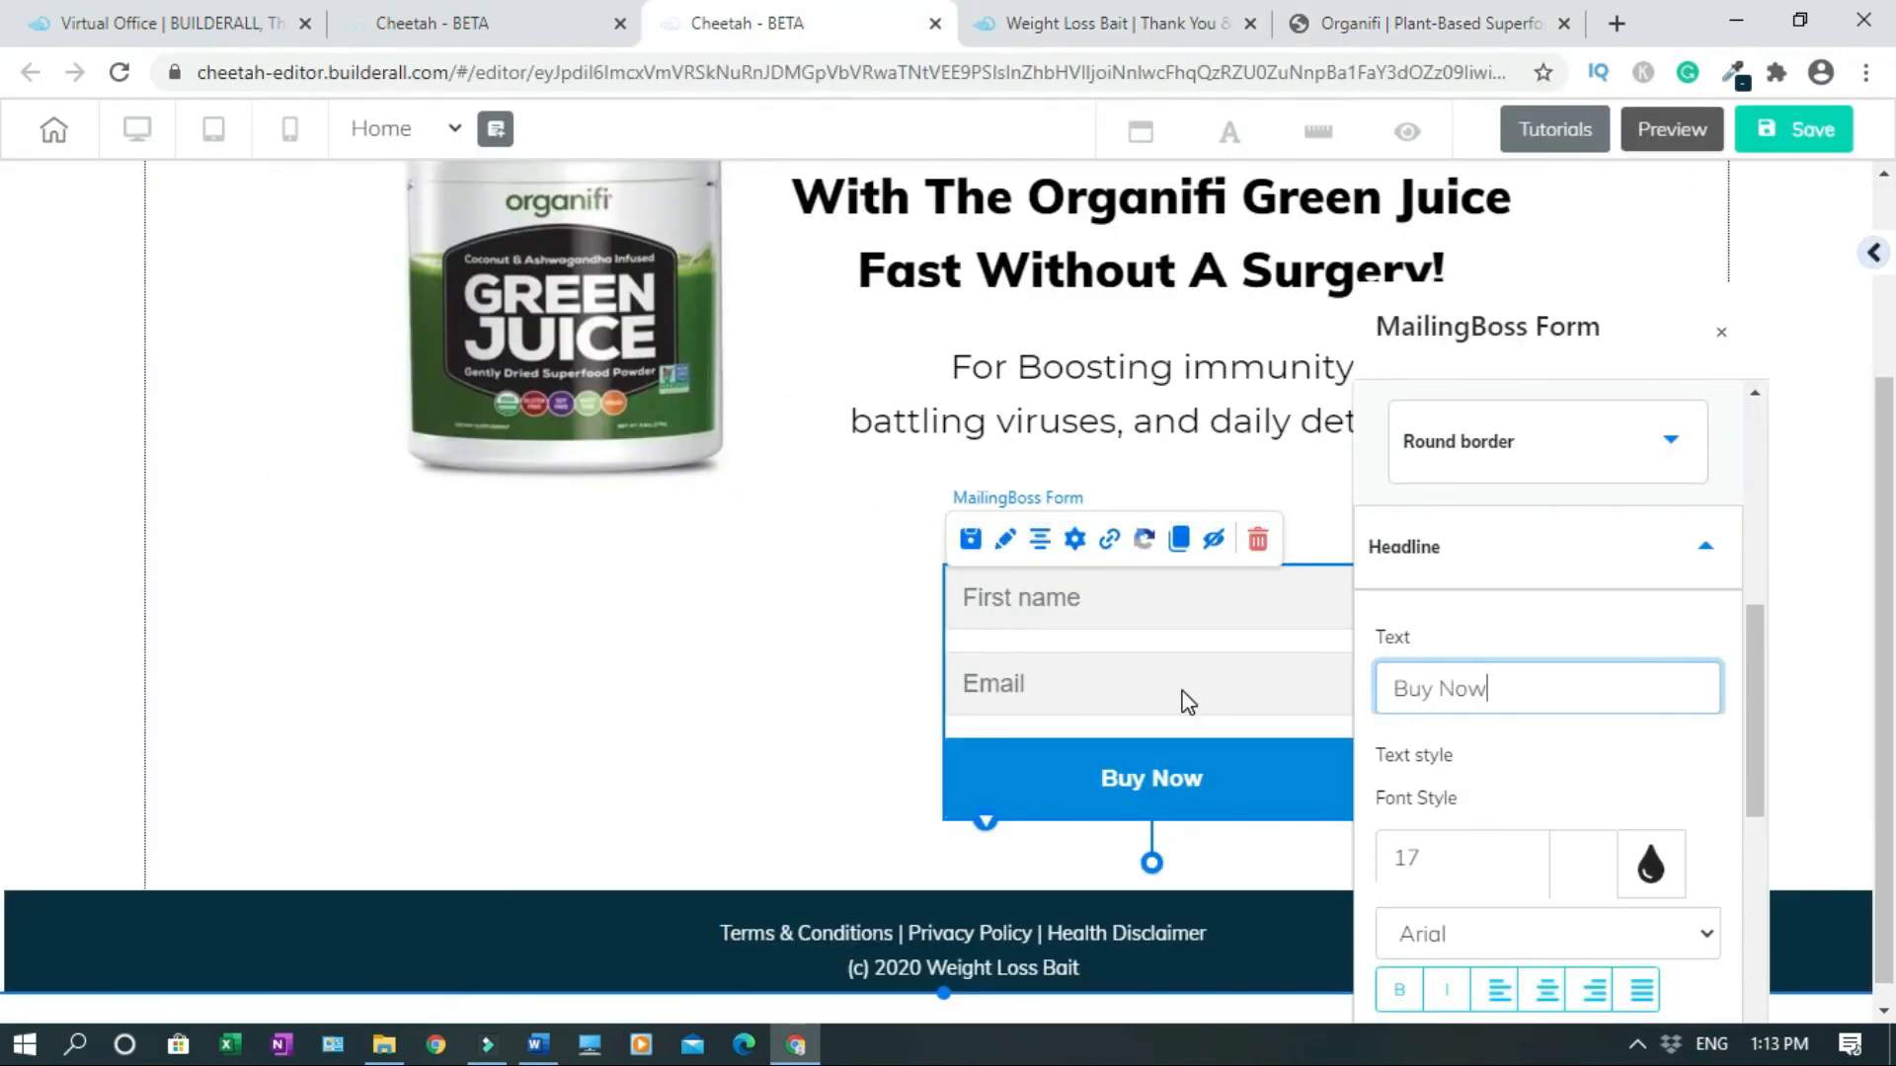
drag(1757, 709, 1739, 590)
click(1679, 530)
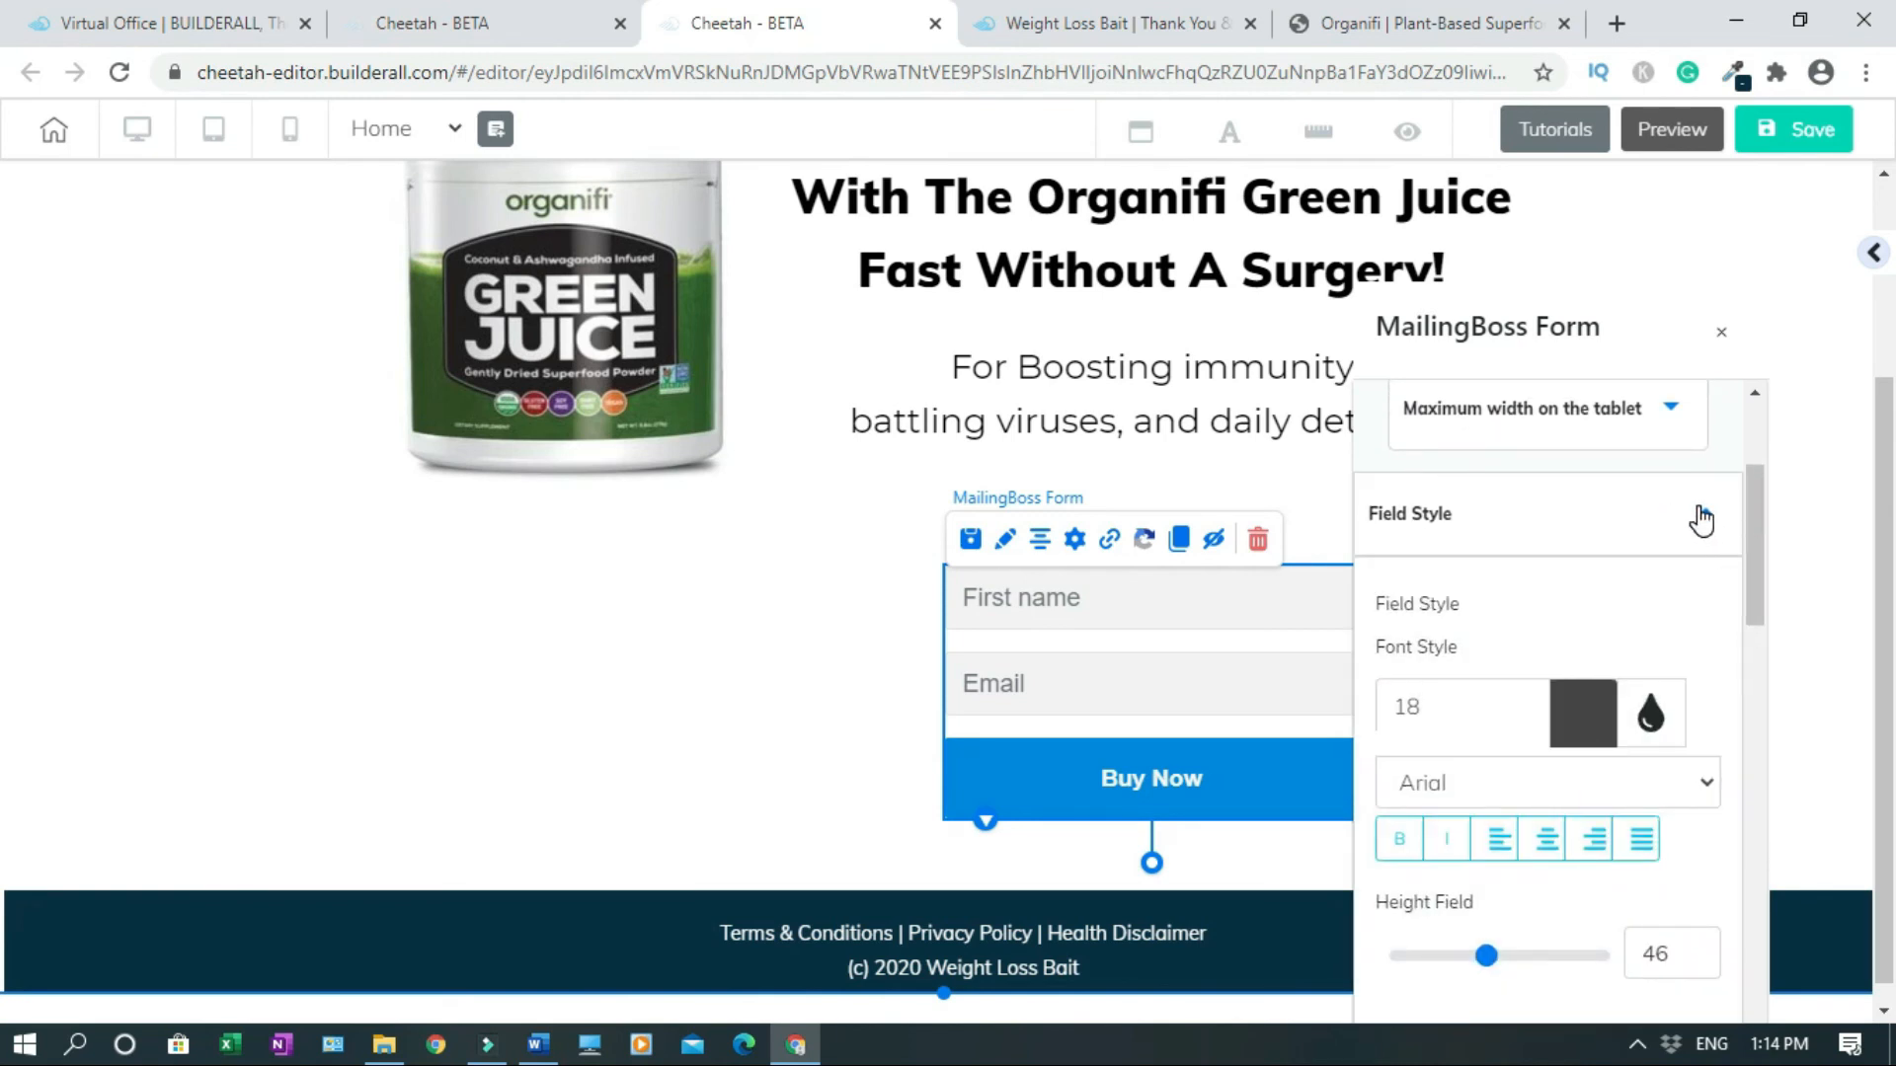
click(1701, 520)
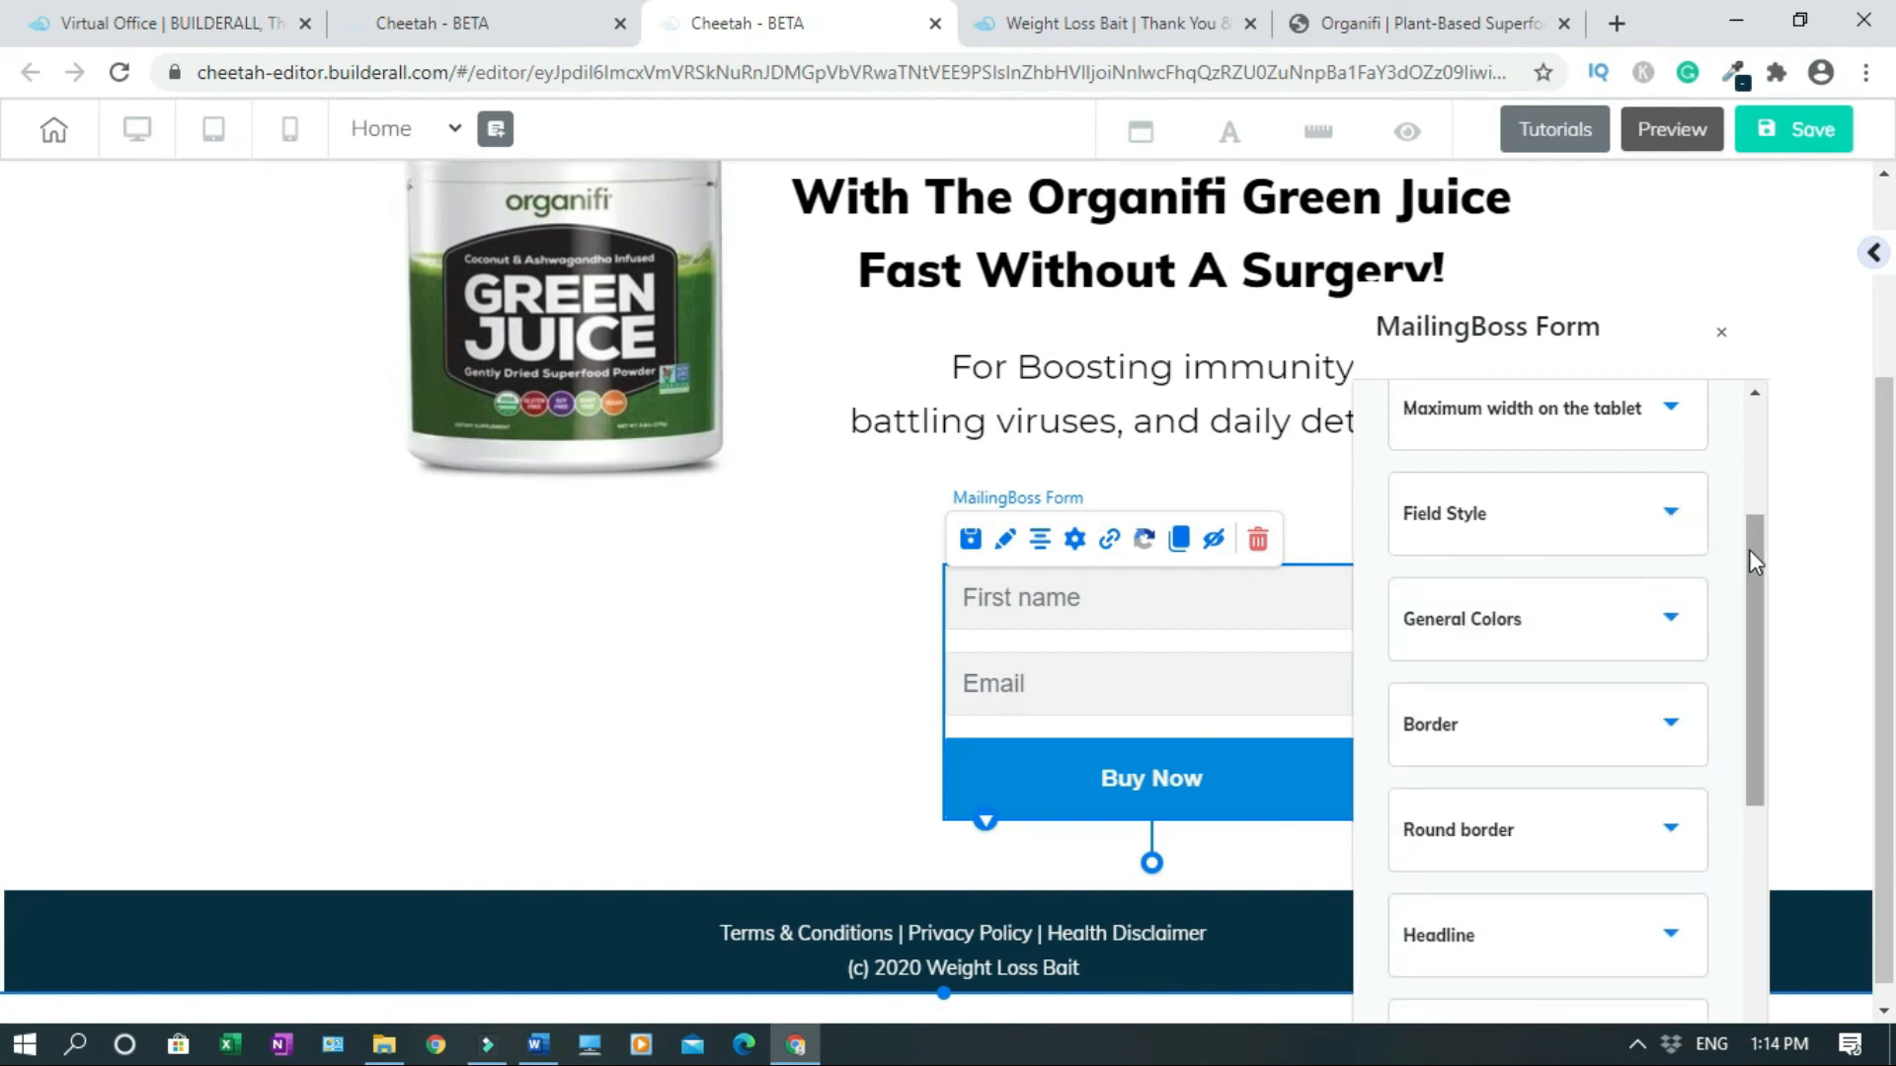
click(1667, 632)
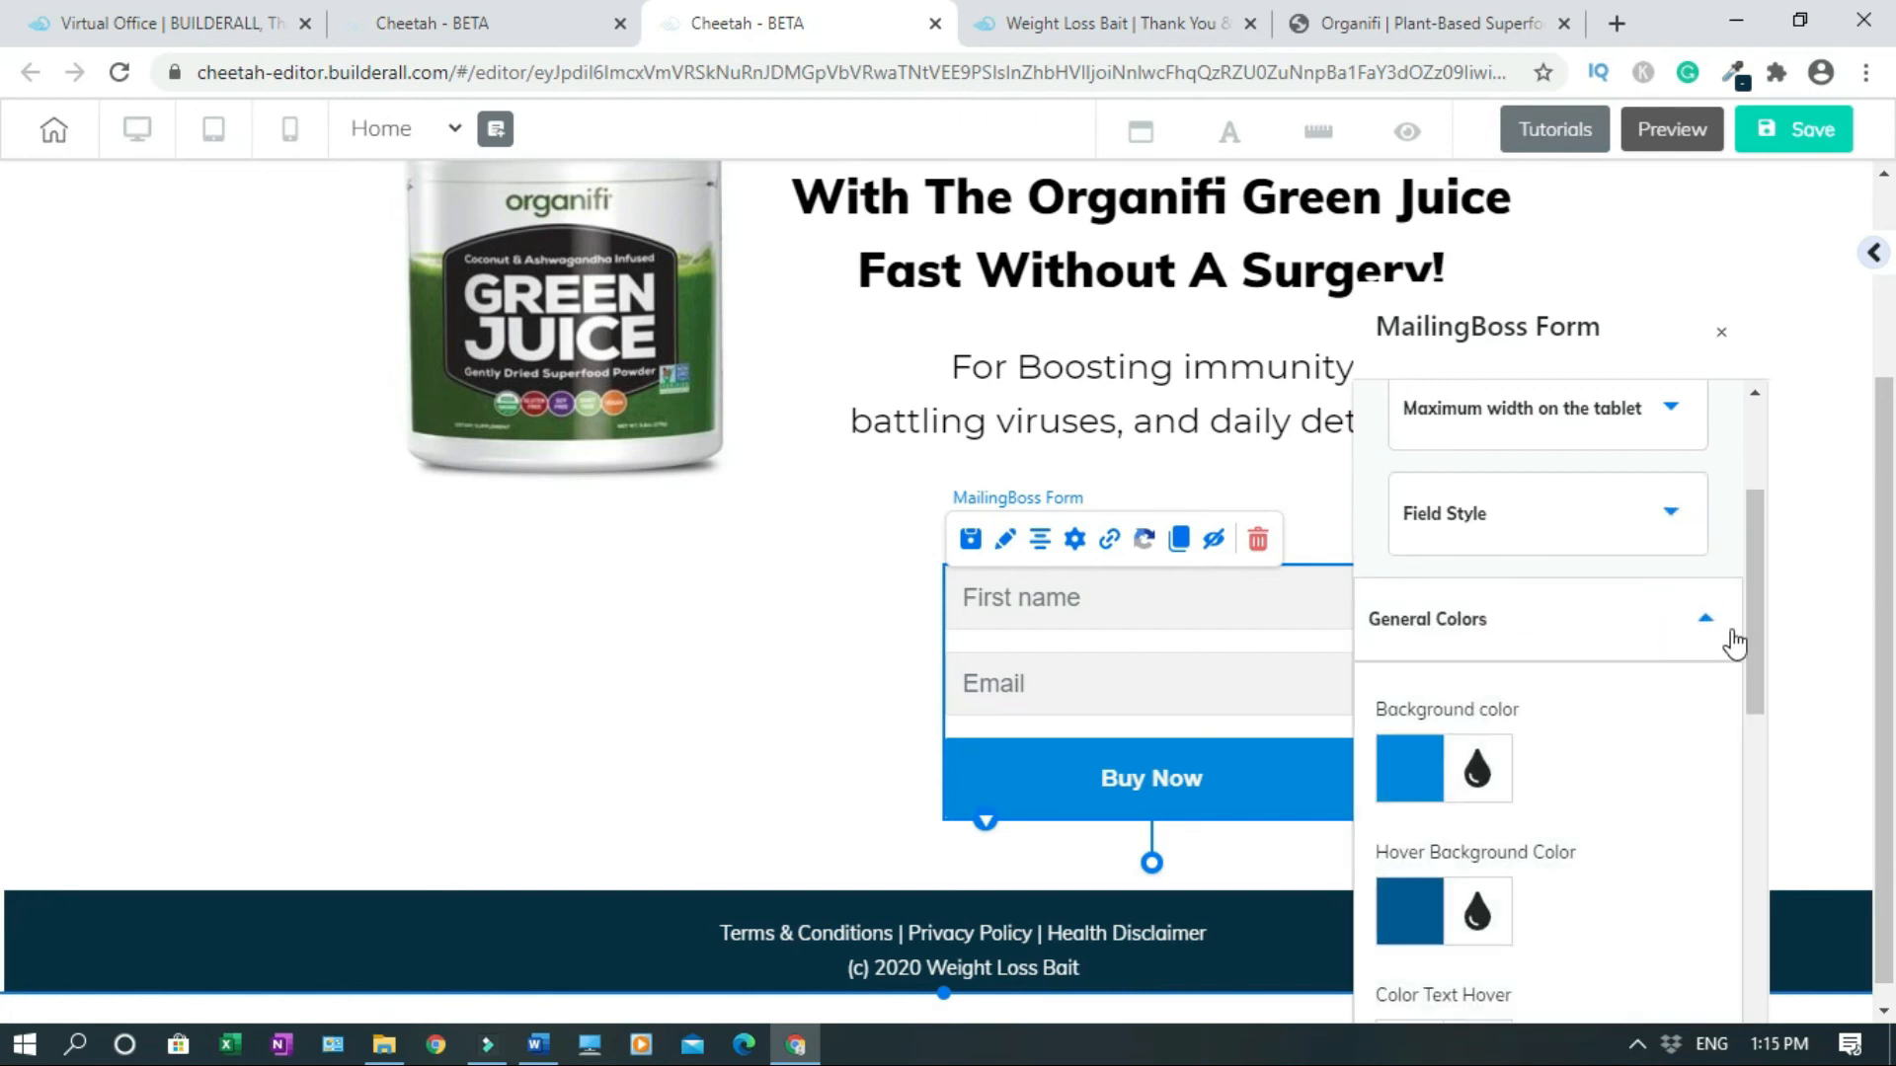
drag(1764, 618, 1764, 680)
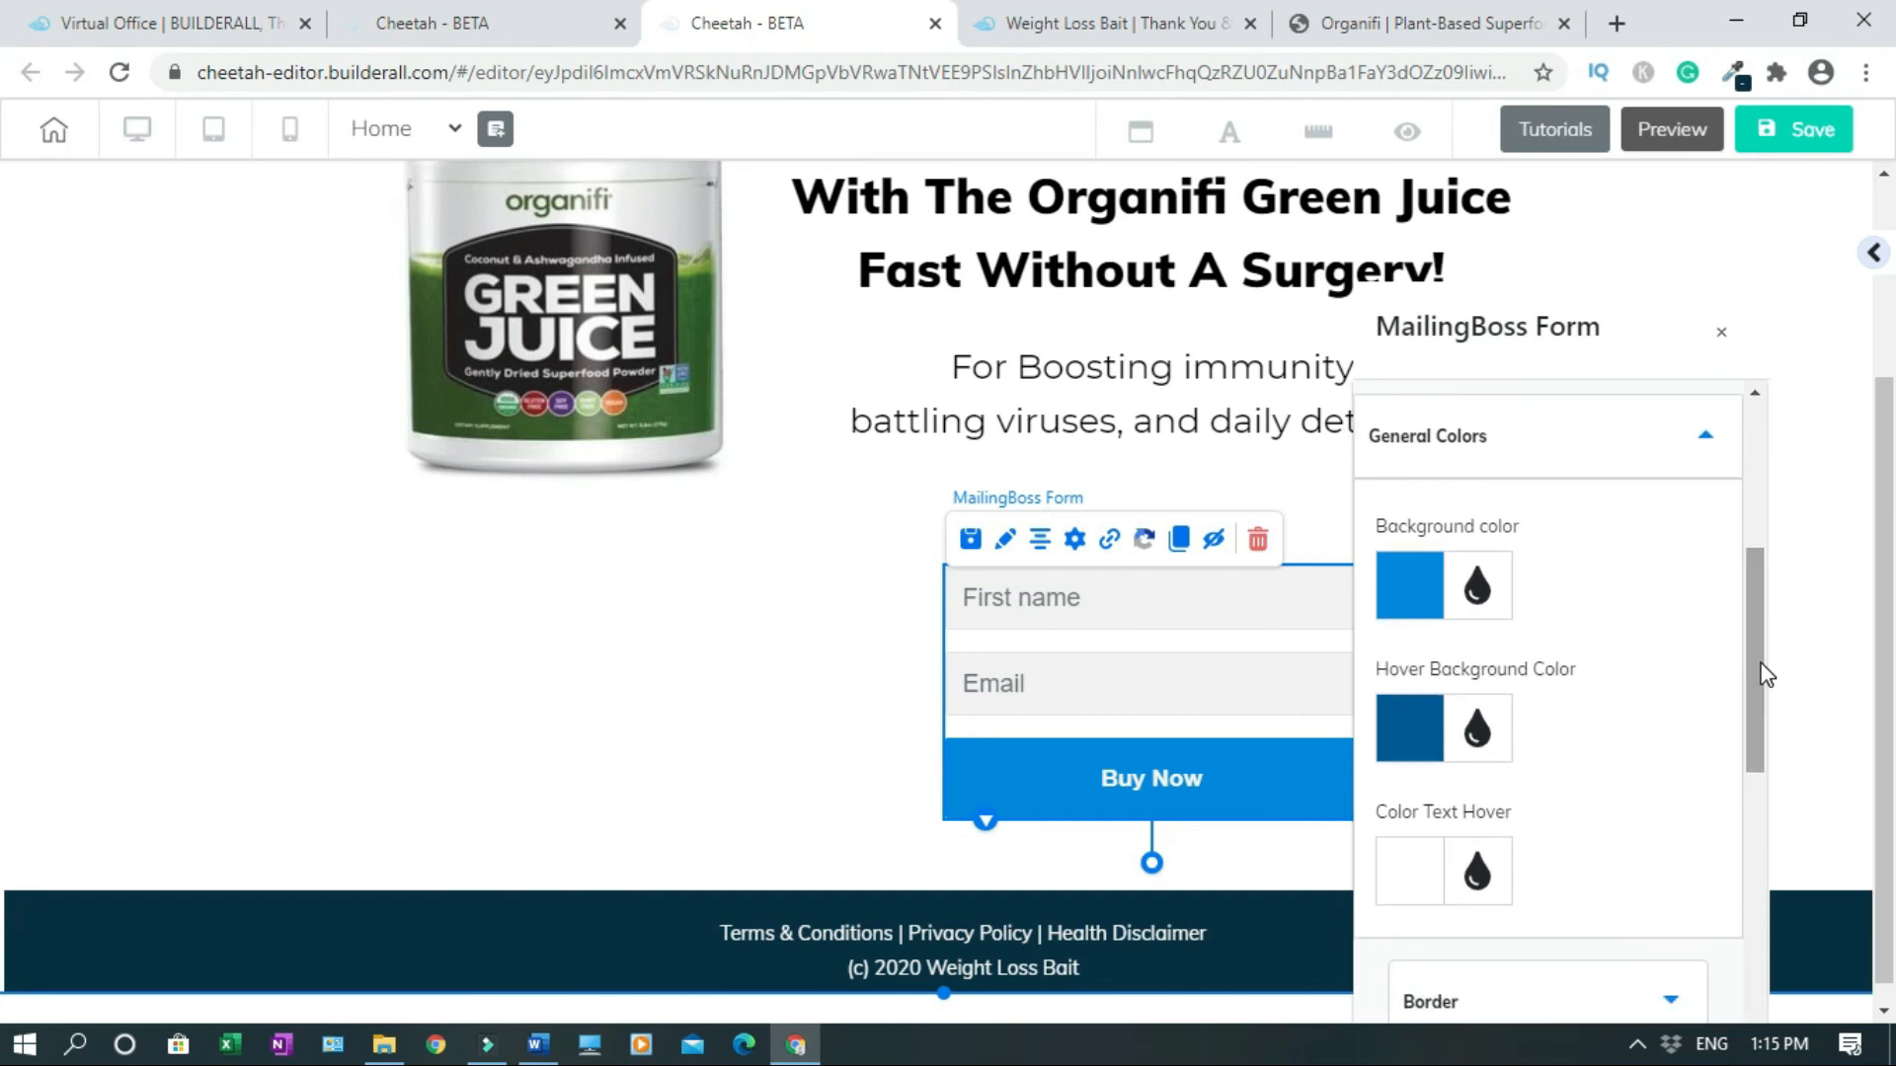
click(1422, 604)
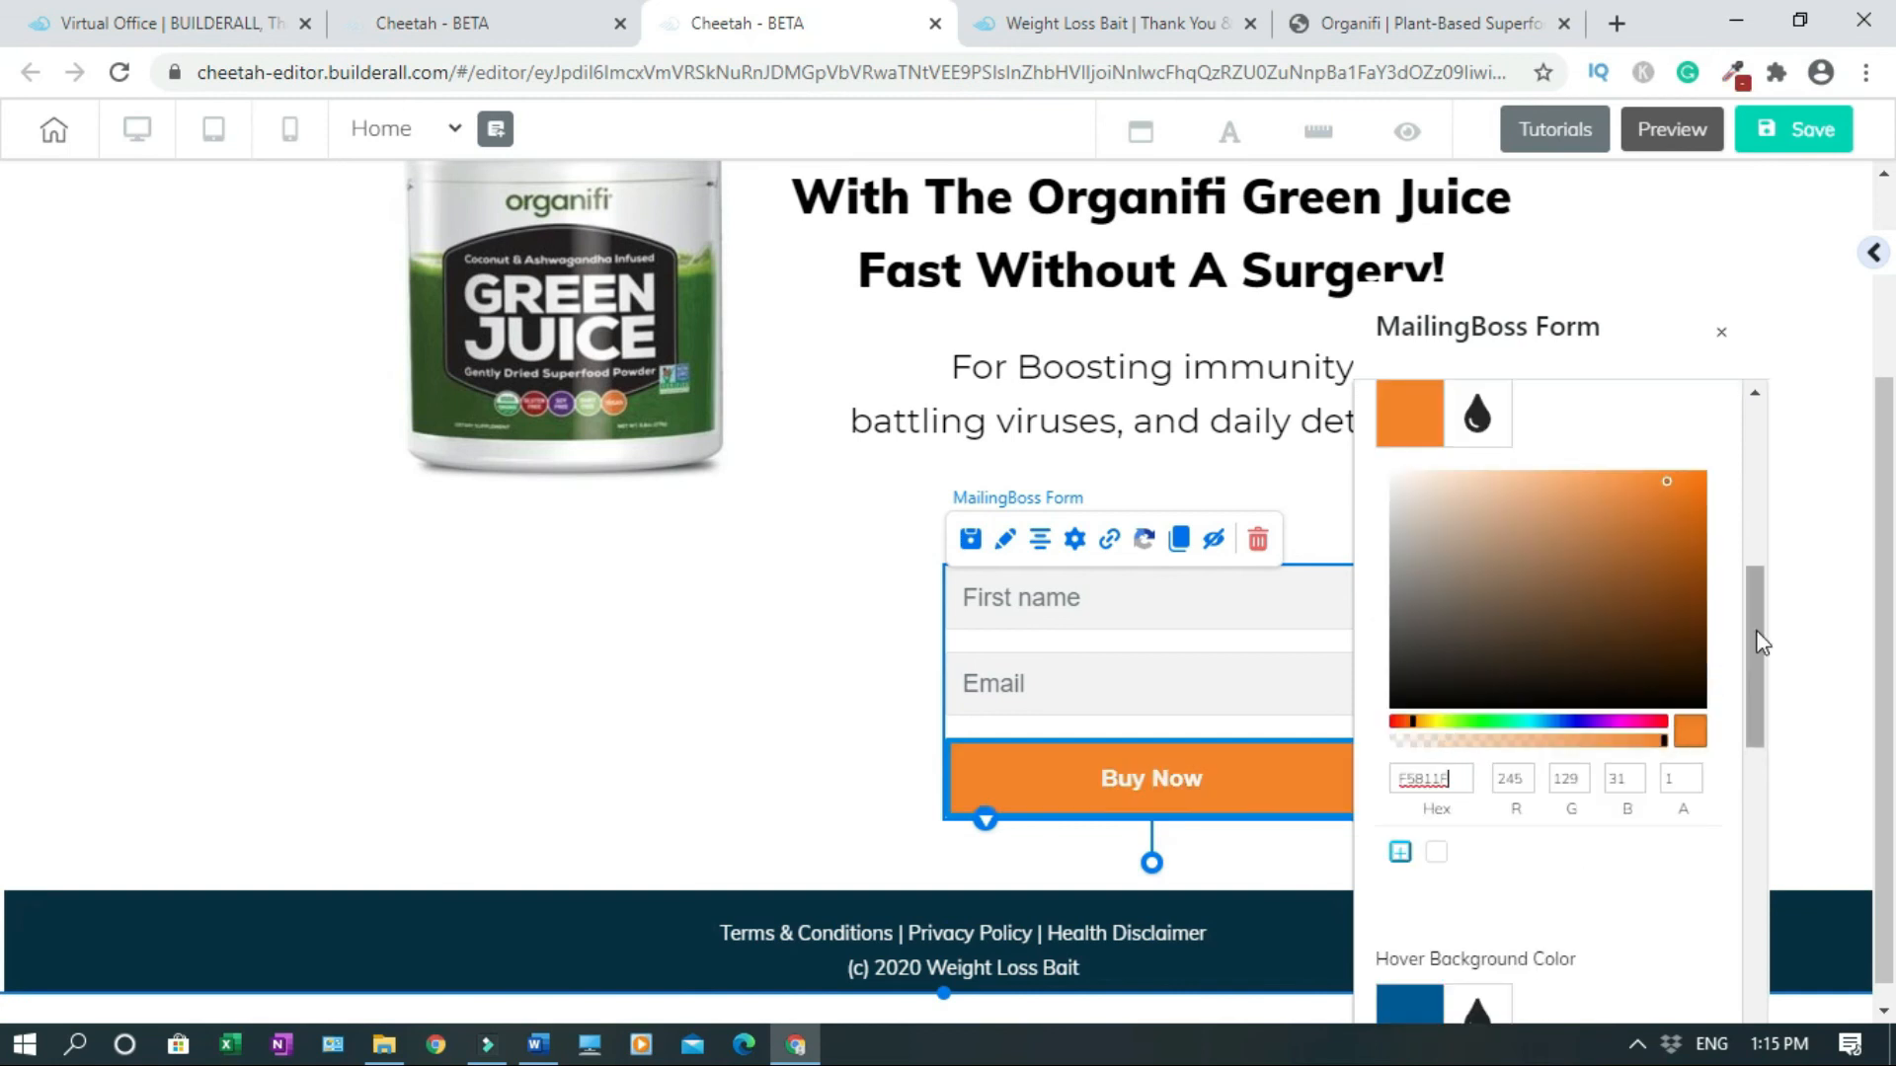
click(1726, 345)
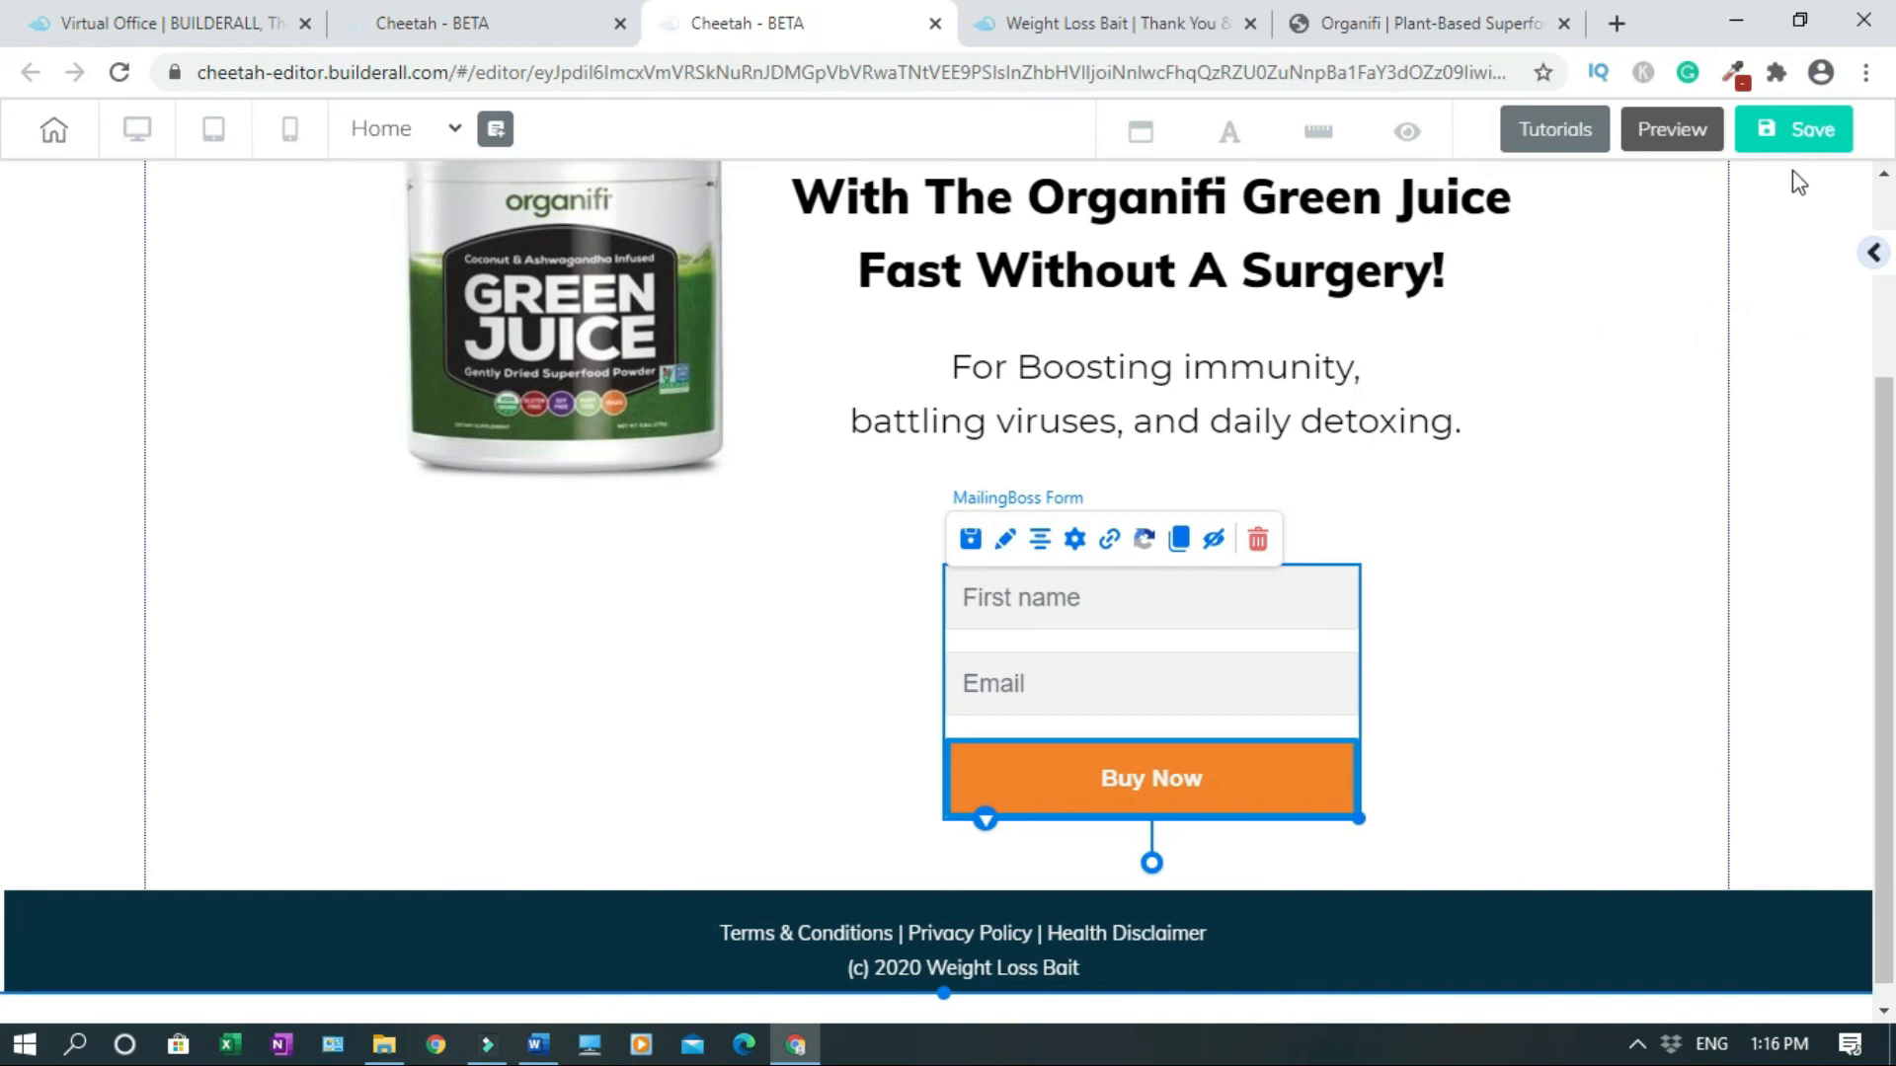
Save the Home page with the restyled form button and republish the site to weightlossbait.com.
click(1795, 129)
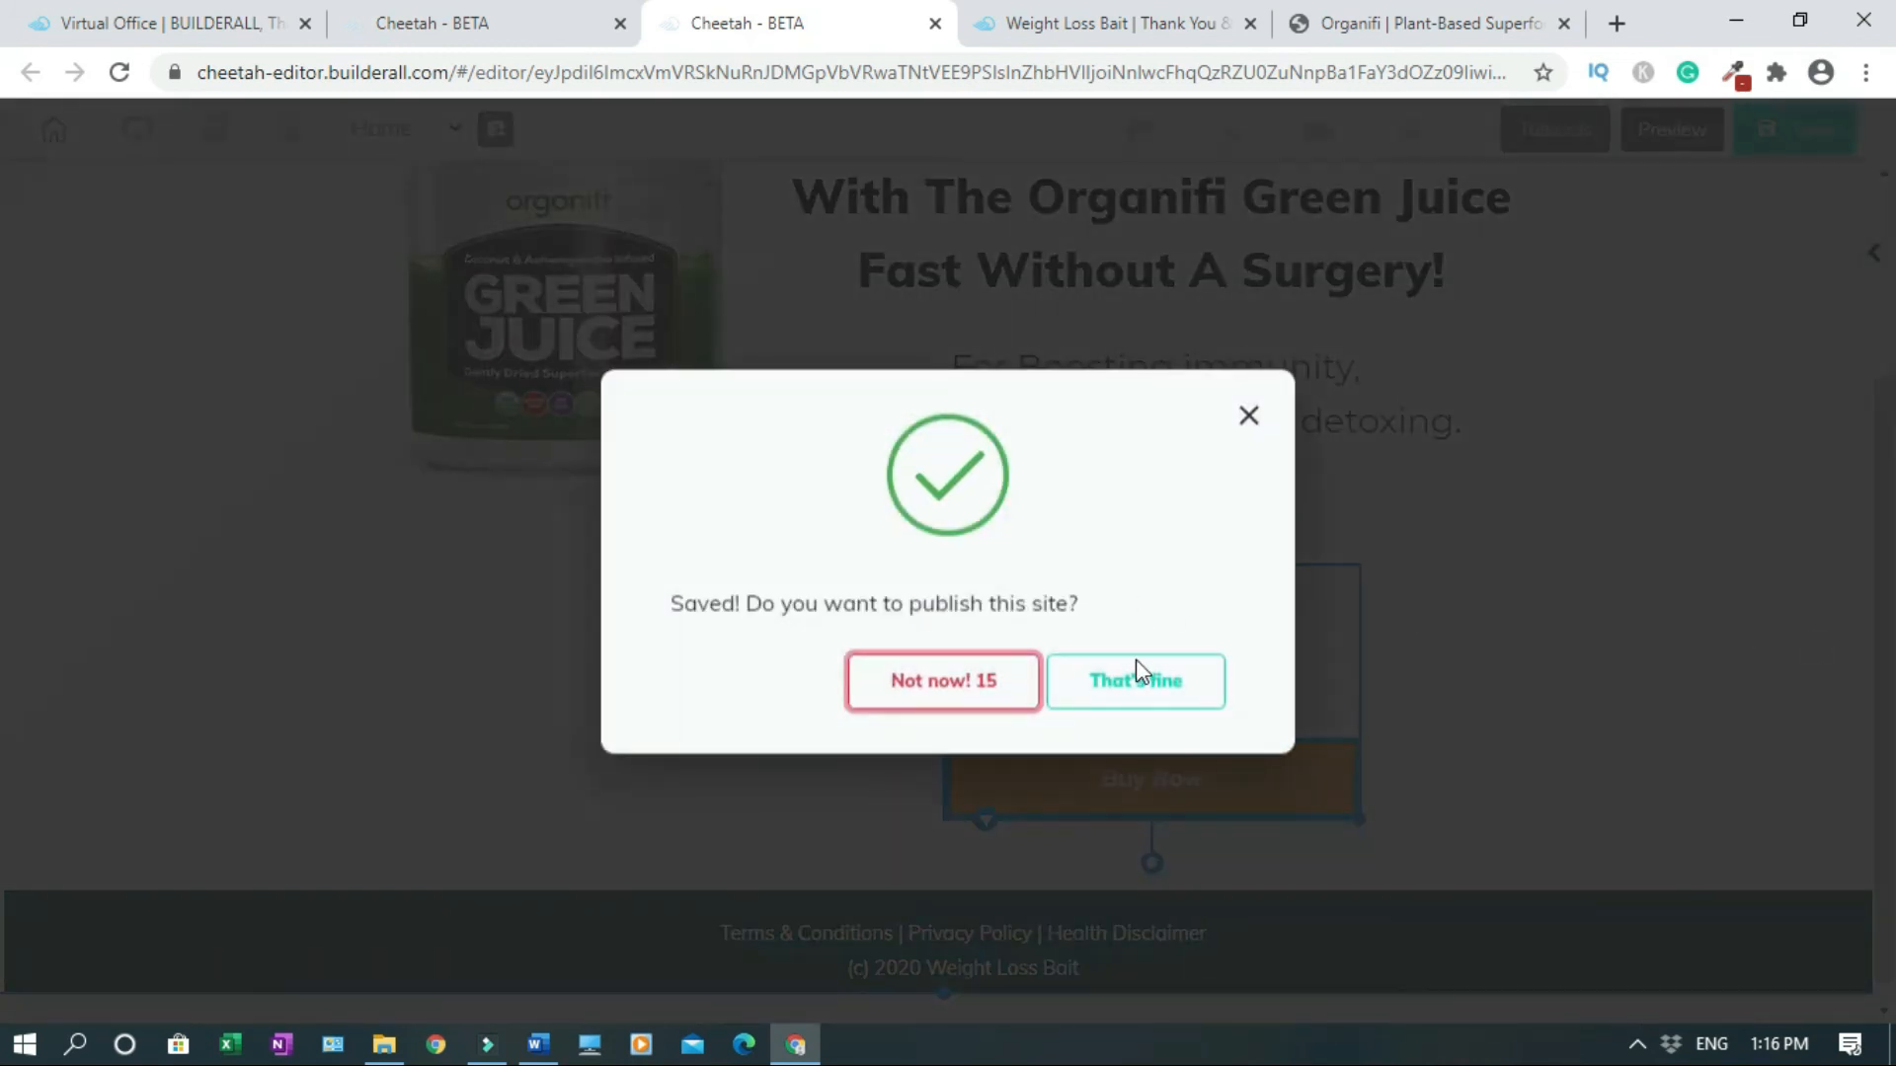
click(1135, 678)
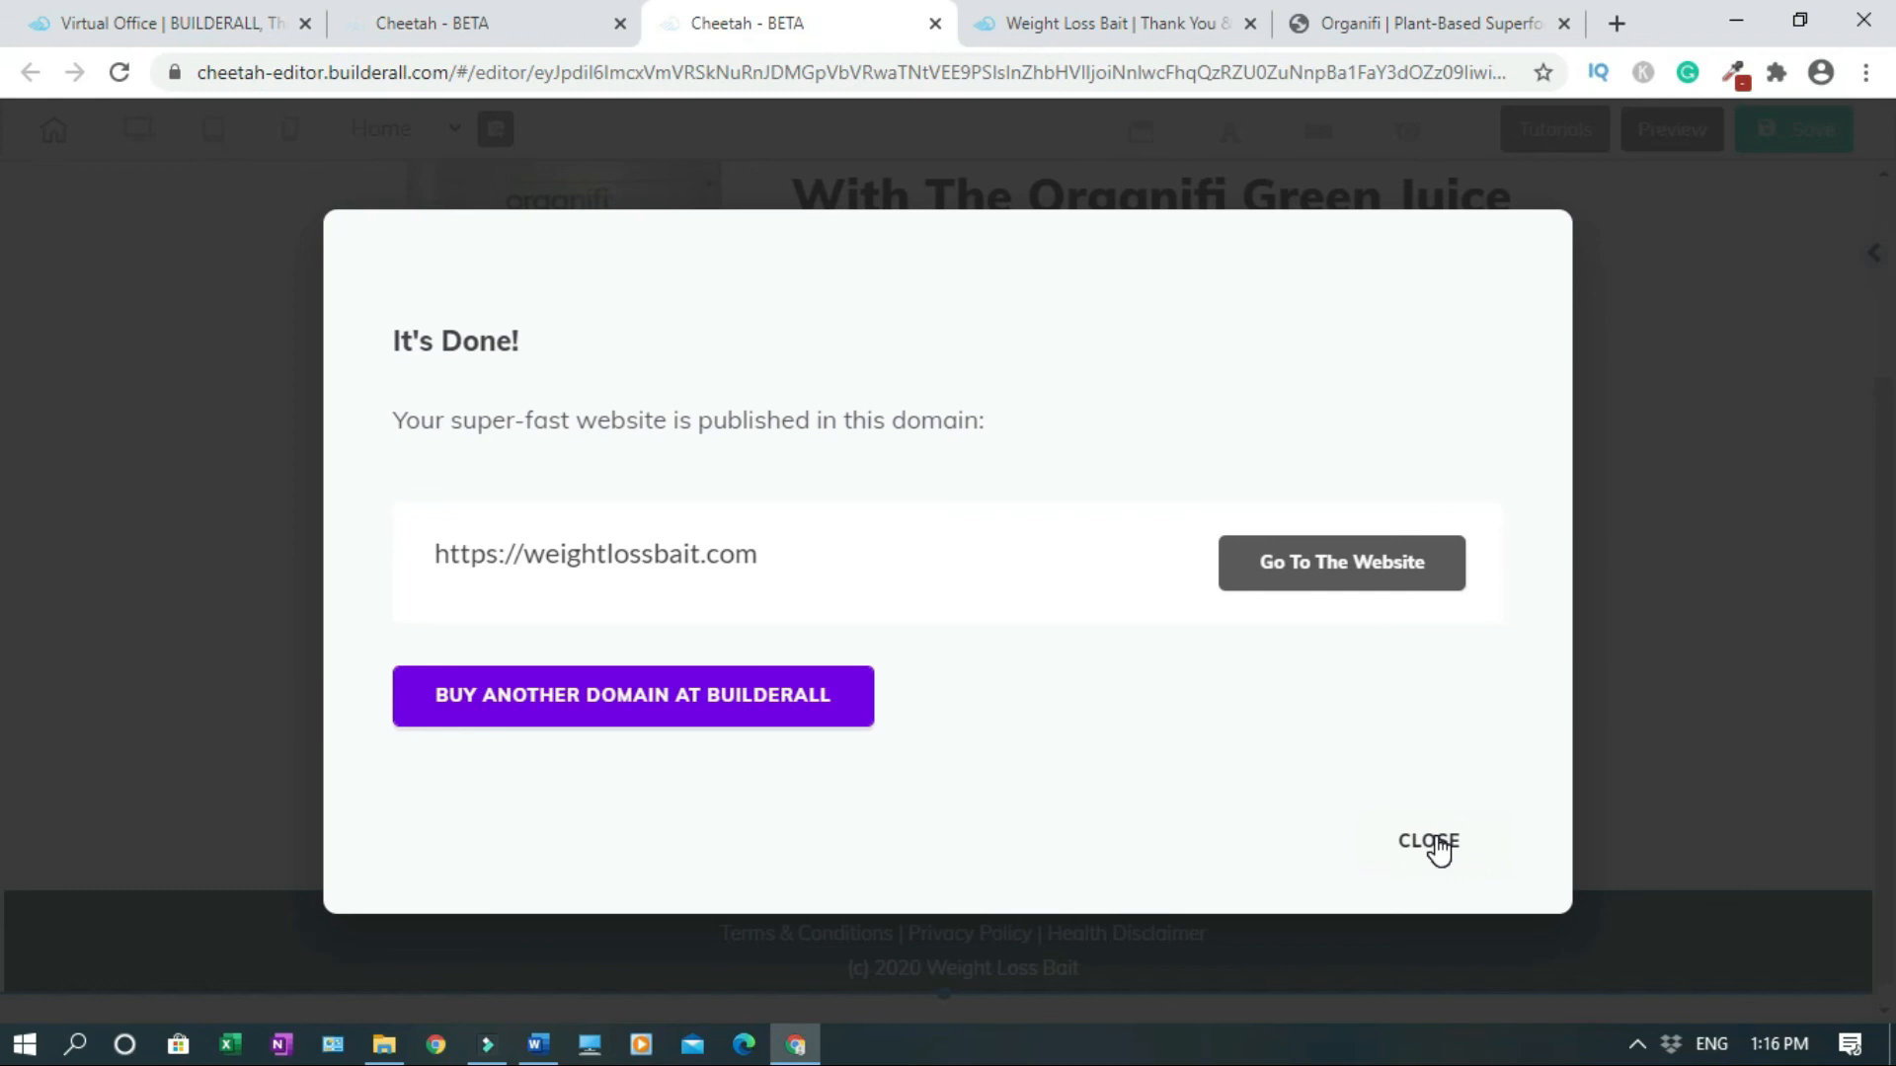
click(1438, 848)
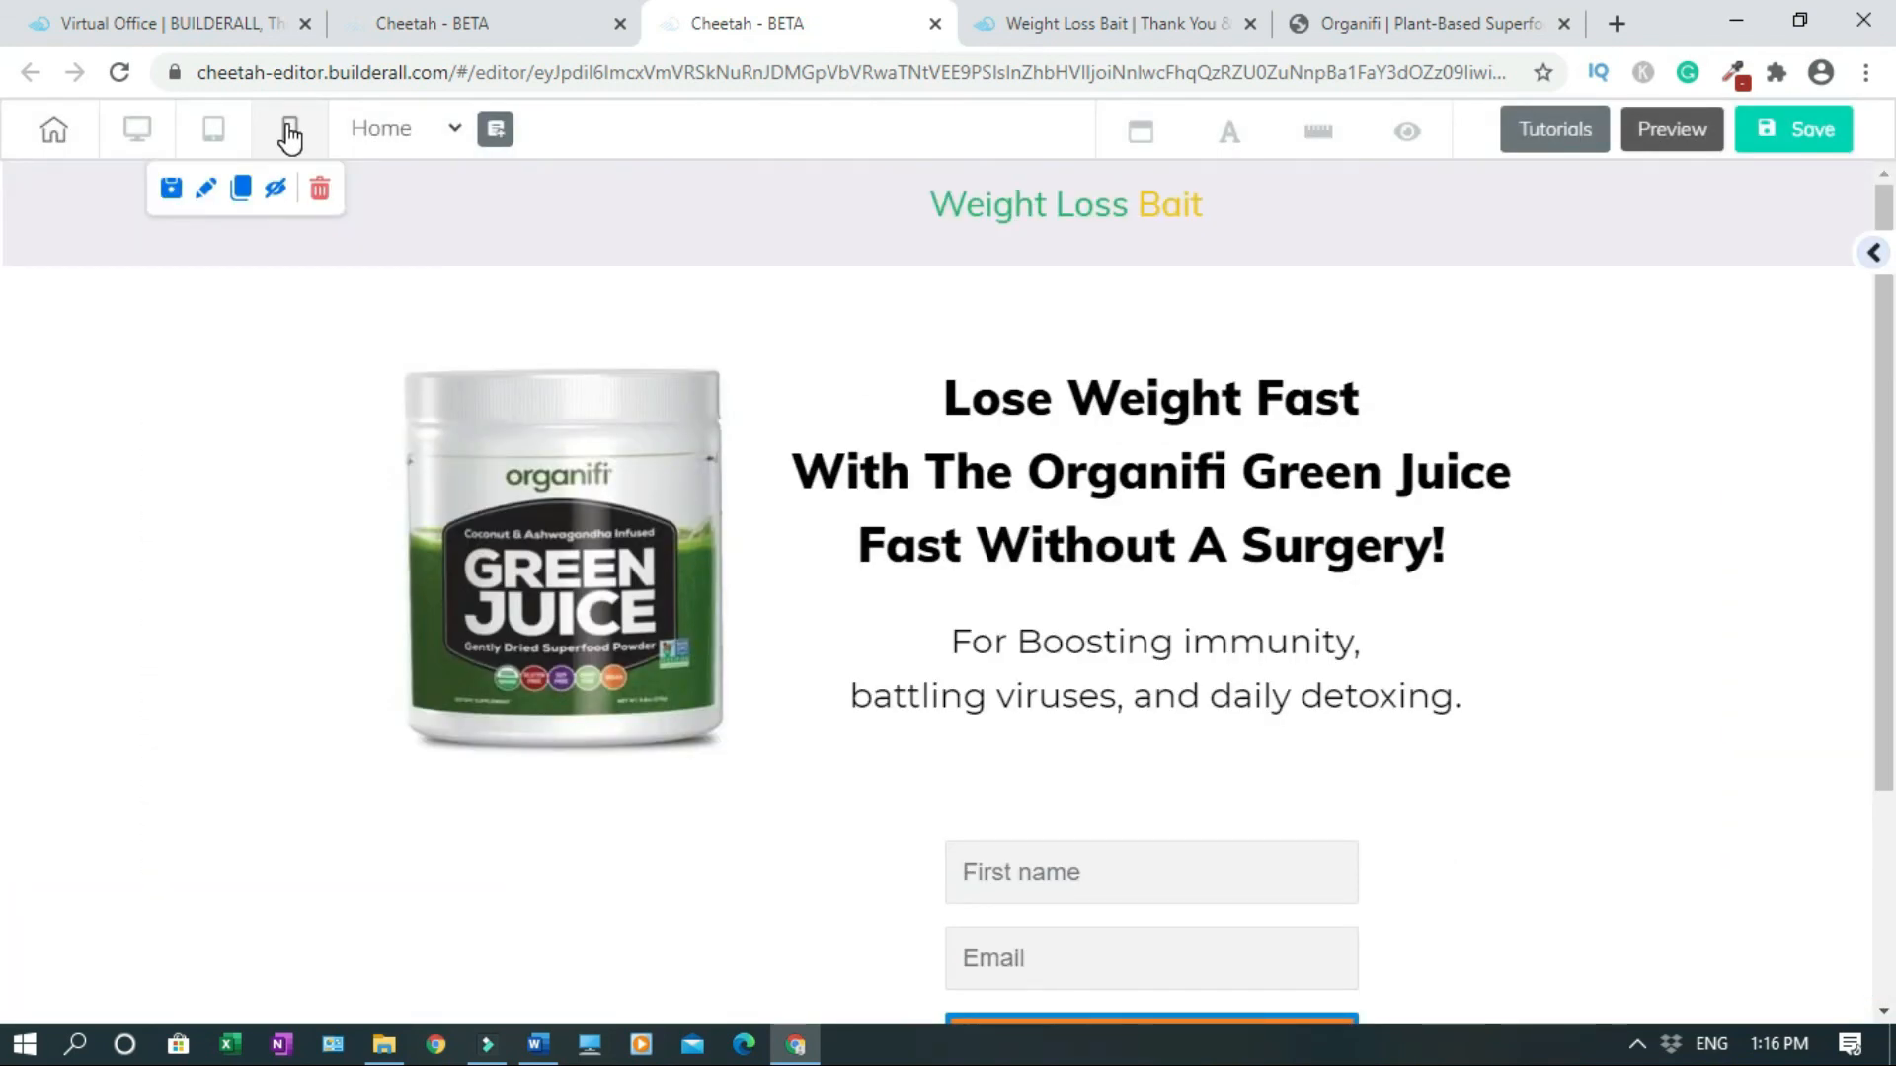
In the mobile version, move the Weight Loss Bait header box above the opt-in form and the form below the Green Juice image.
click(290, 131)
mouse_move(952, 473)
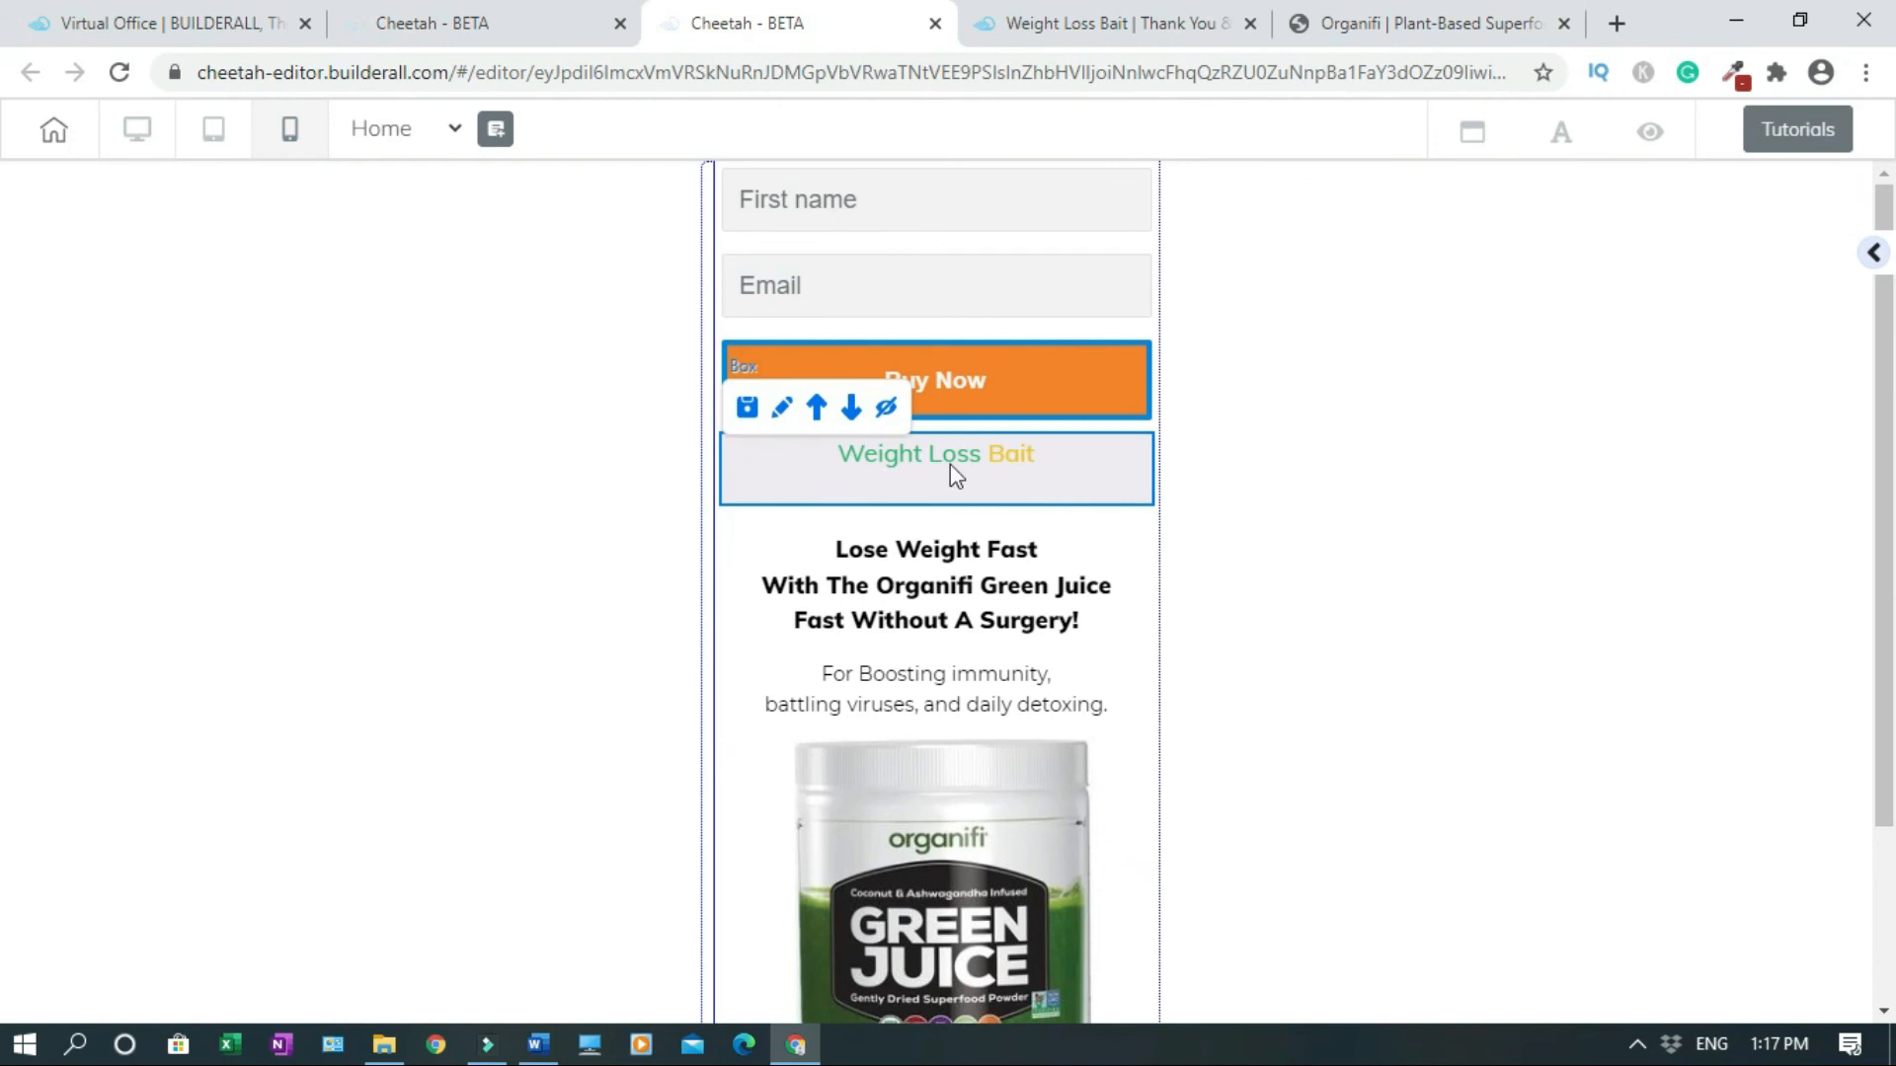
click(817, 408)
mouse_move(1052, 356)
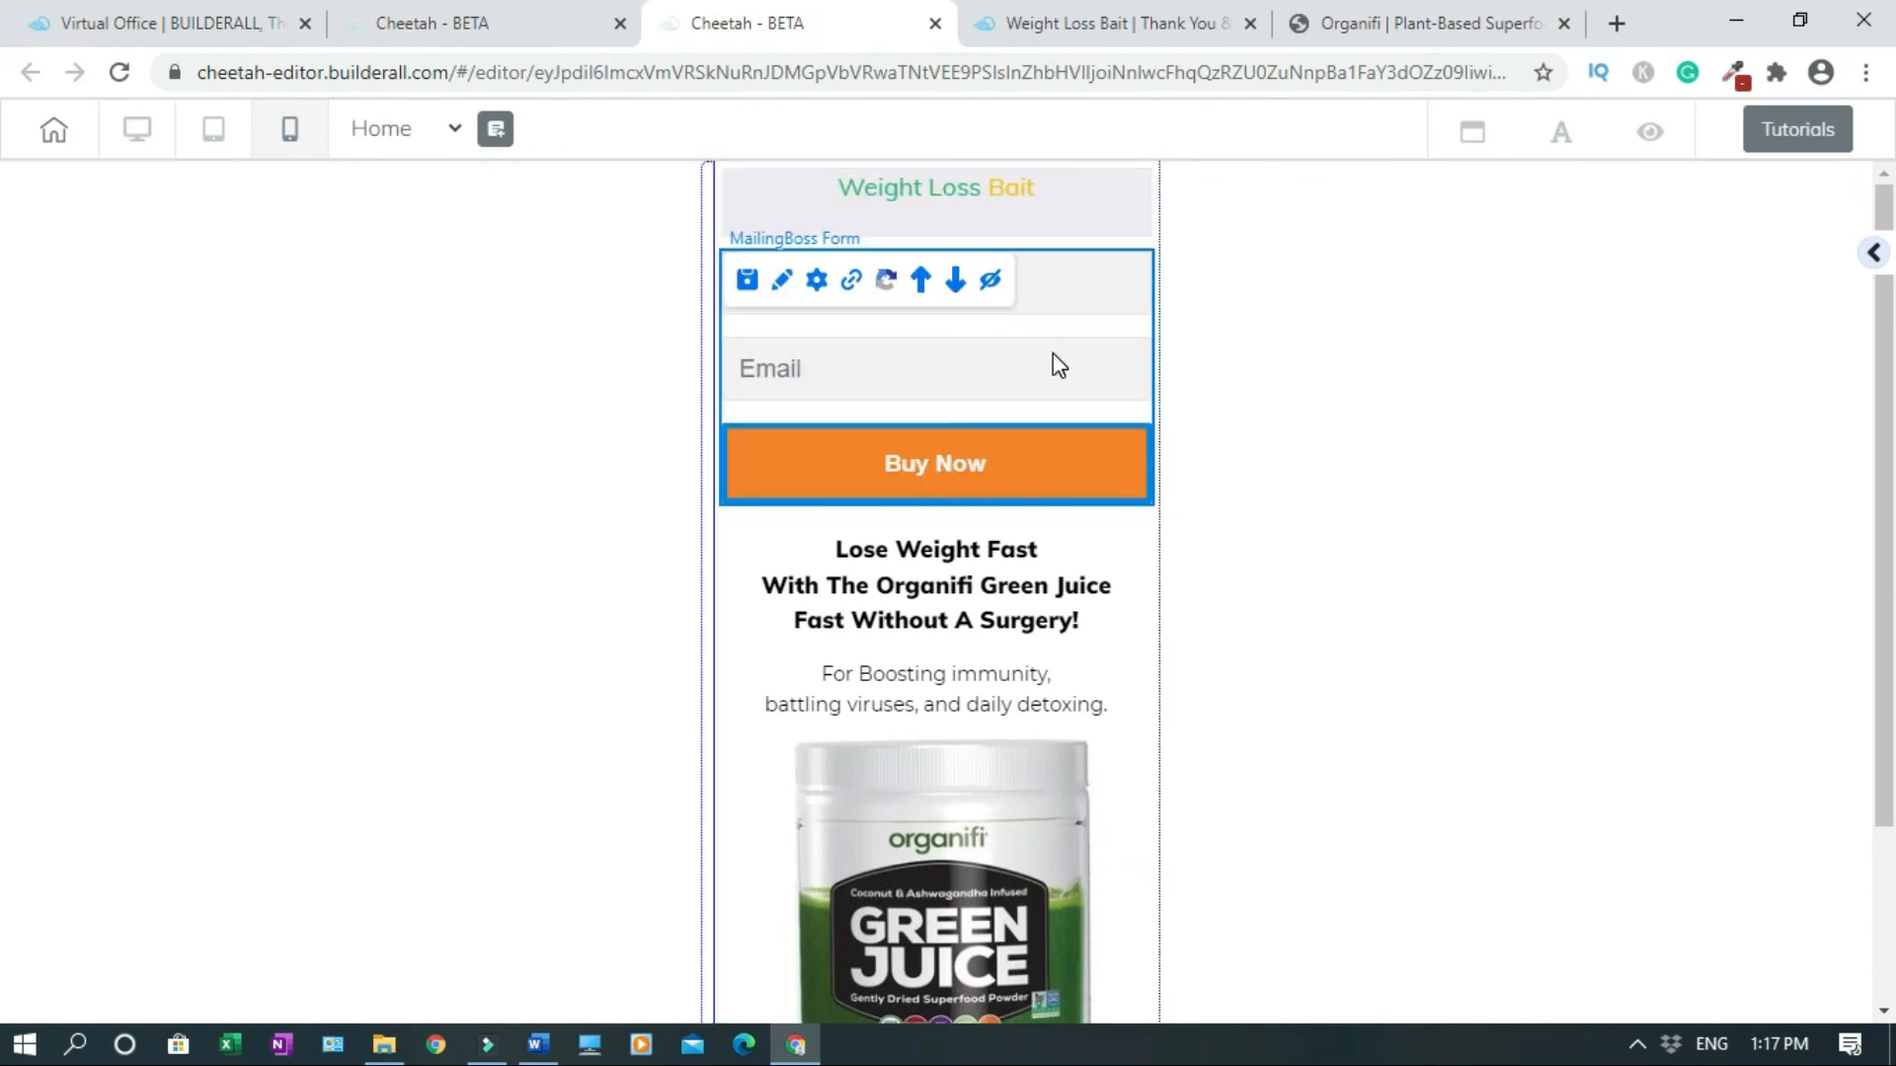
click(955, 286)
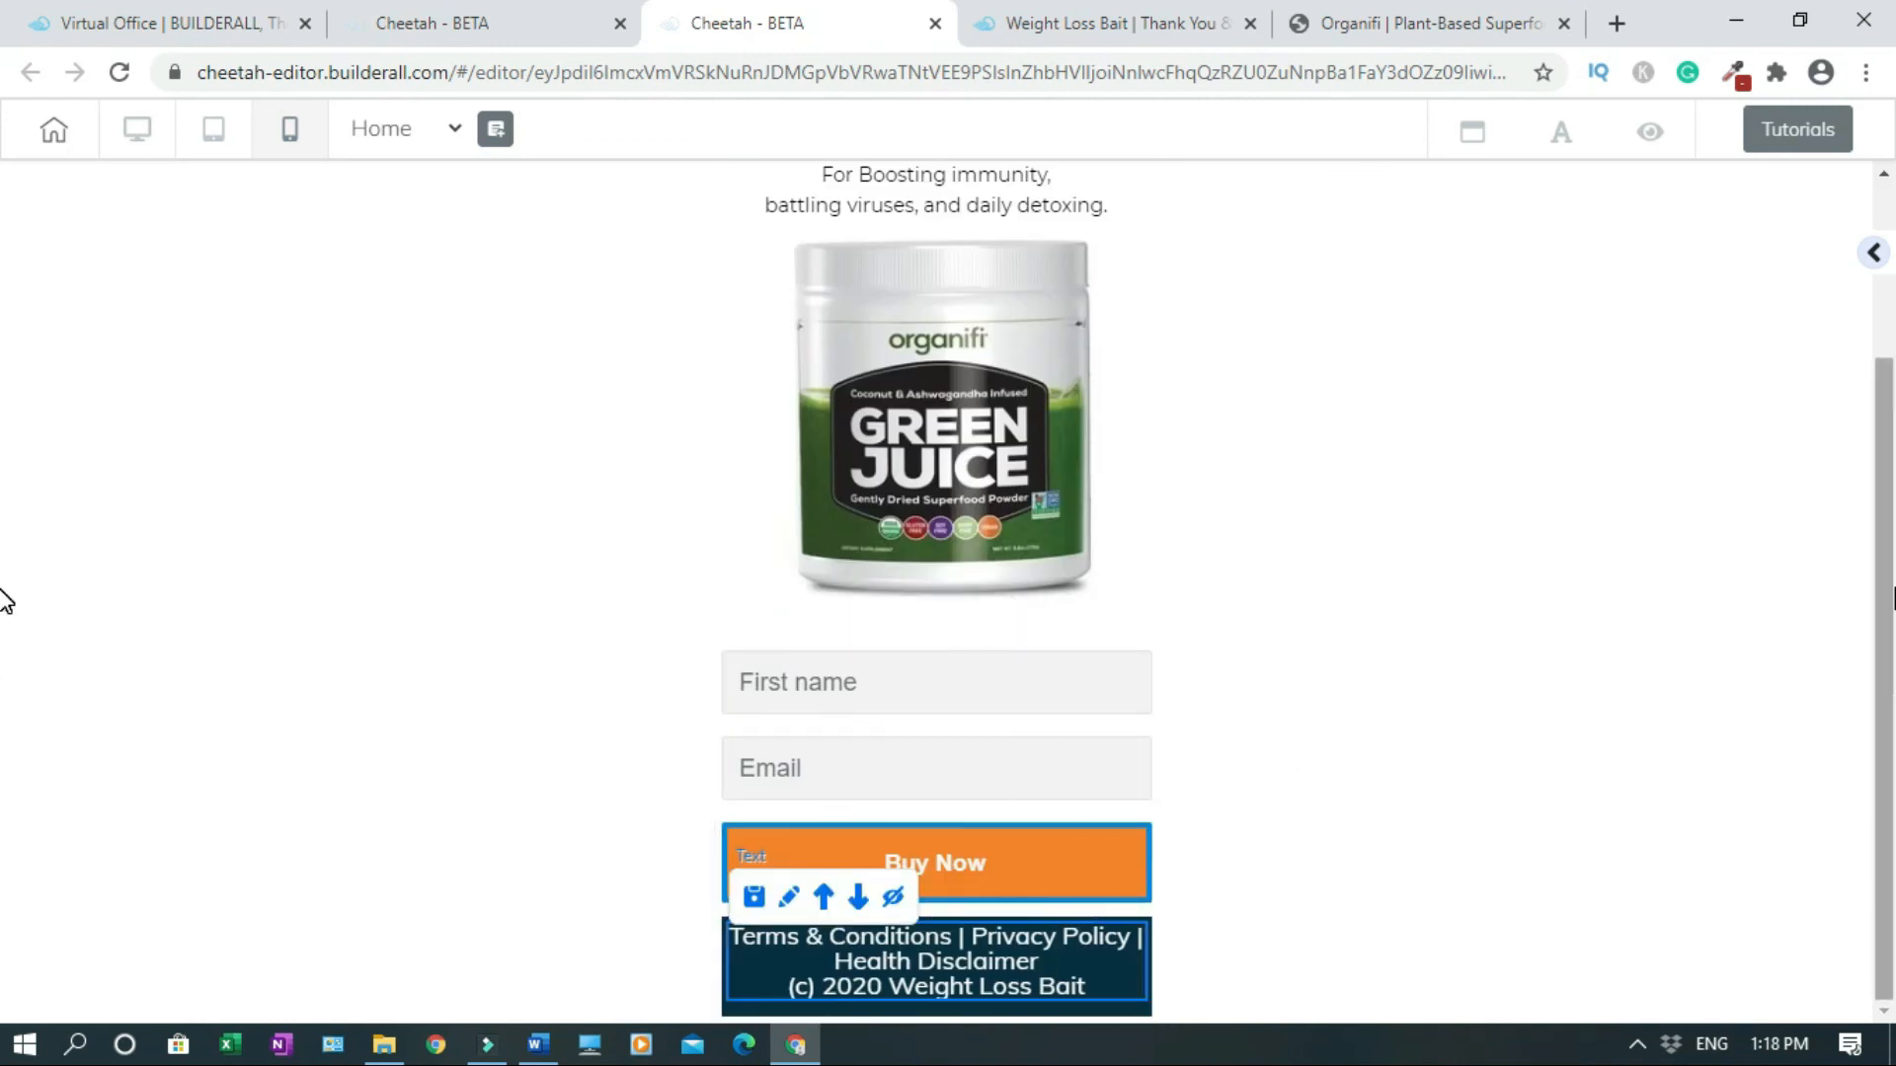
Check the Home page layout from header to footer in the tablet version and in the desktop version.
scroll(9, 550, up, 3)
click(213, 128)
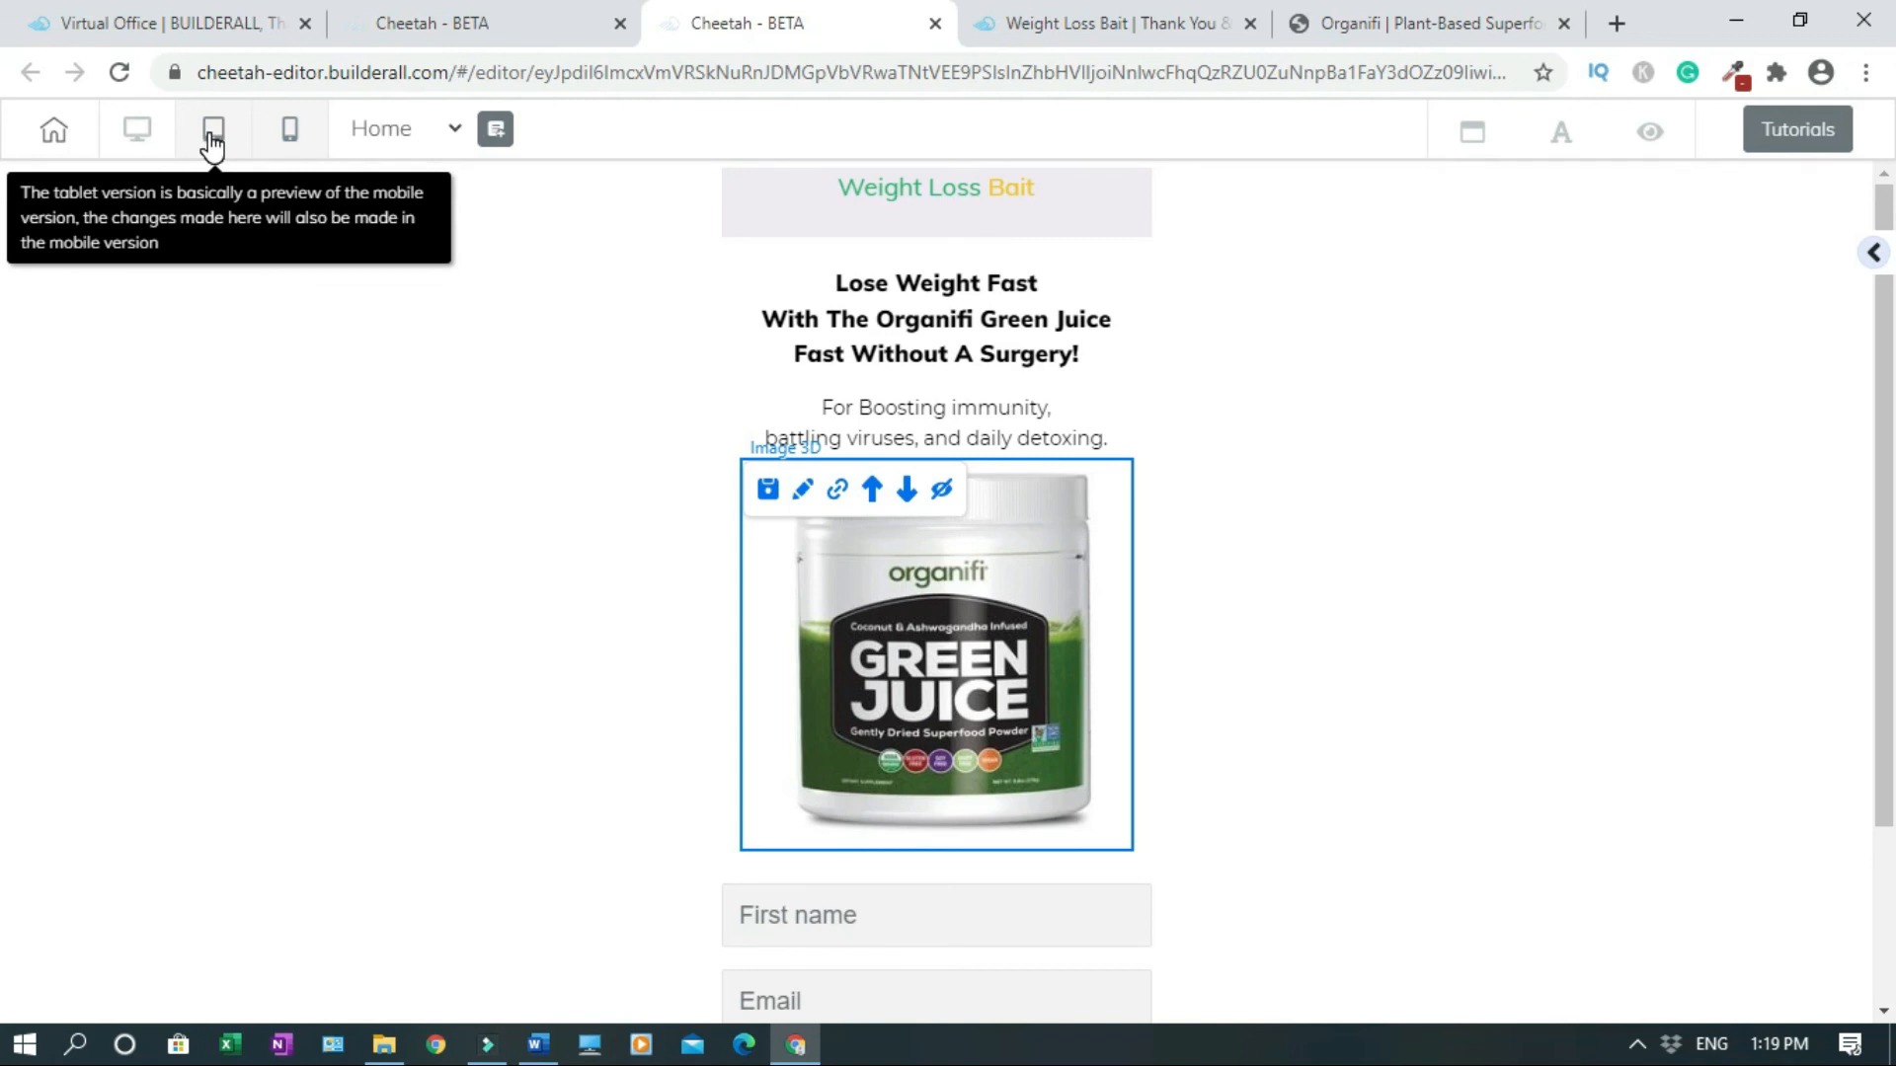
click(213, 138)
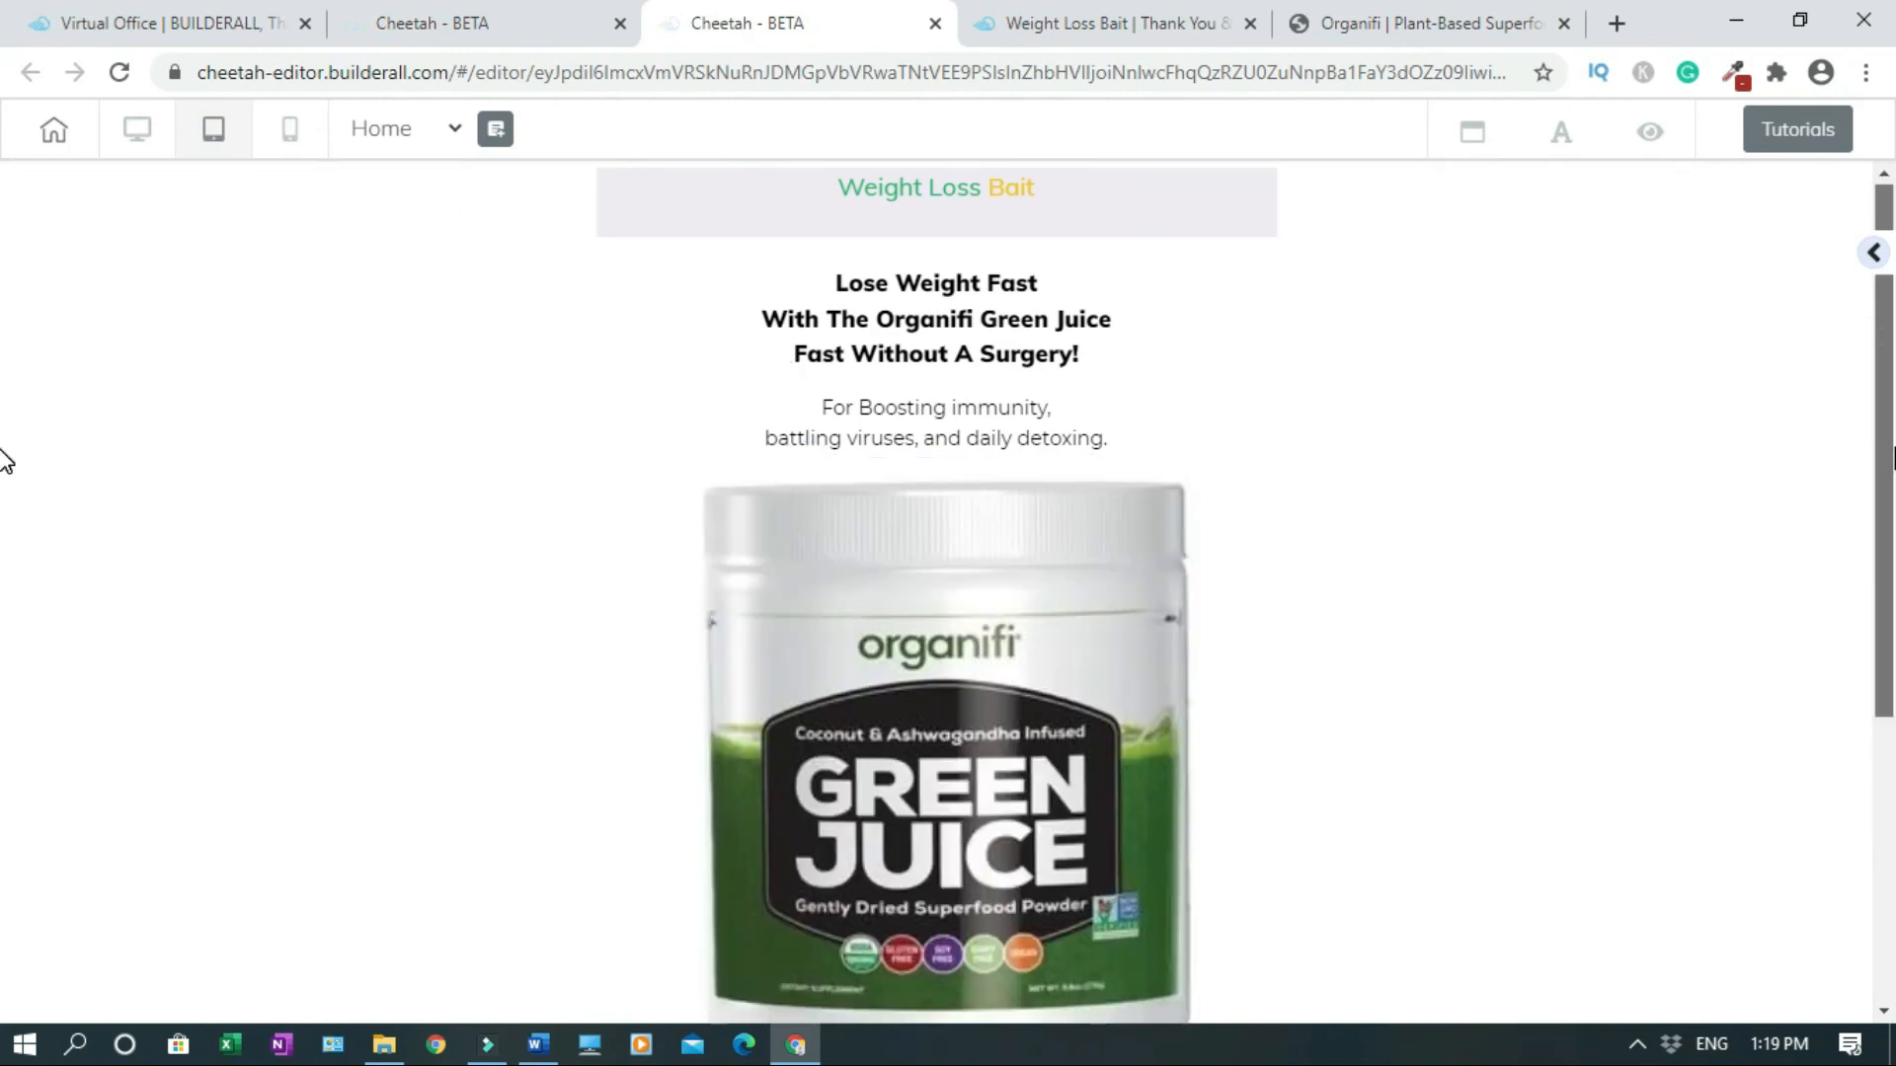
scroll(5, 461, down, 5)
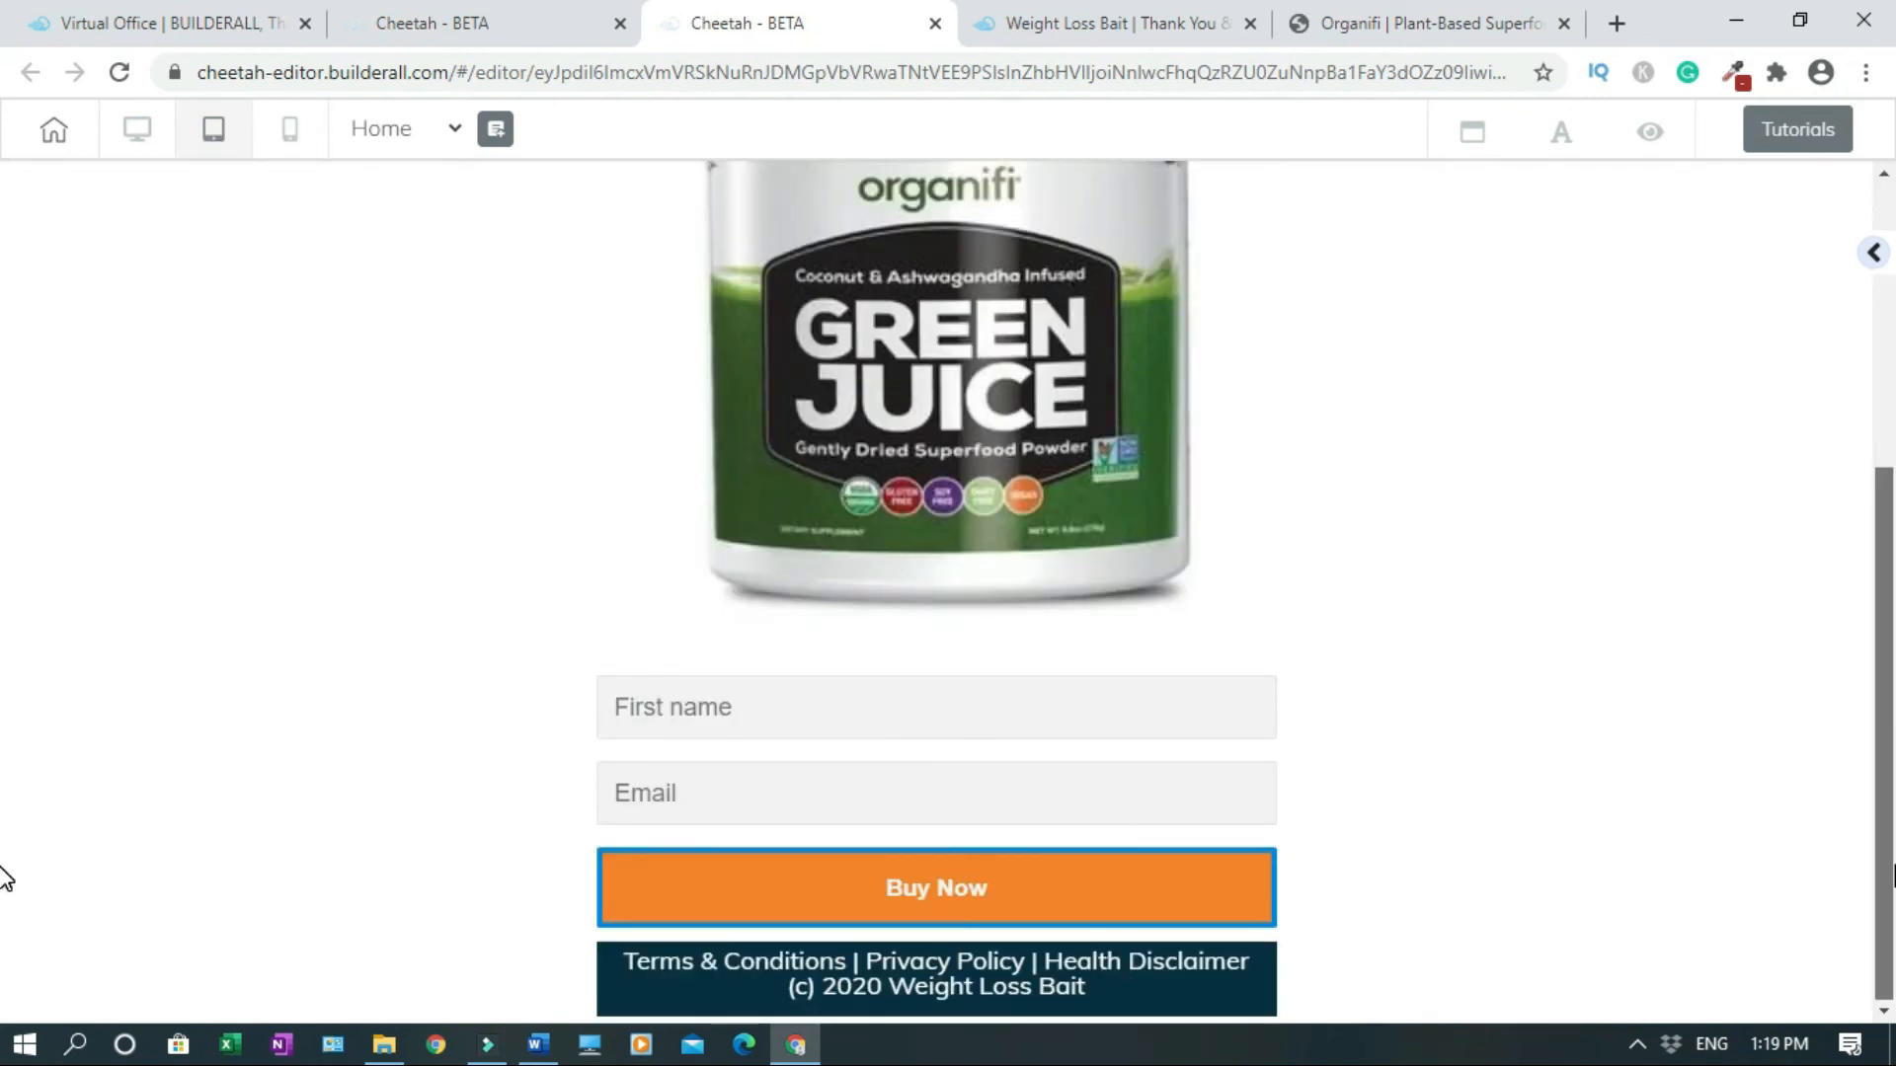
scroll(4, 534, up, 5)
scroll(193, 211, up, 4)
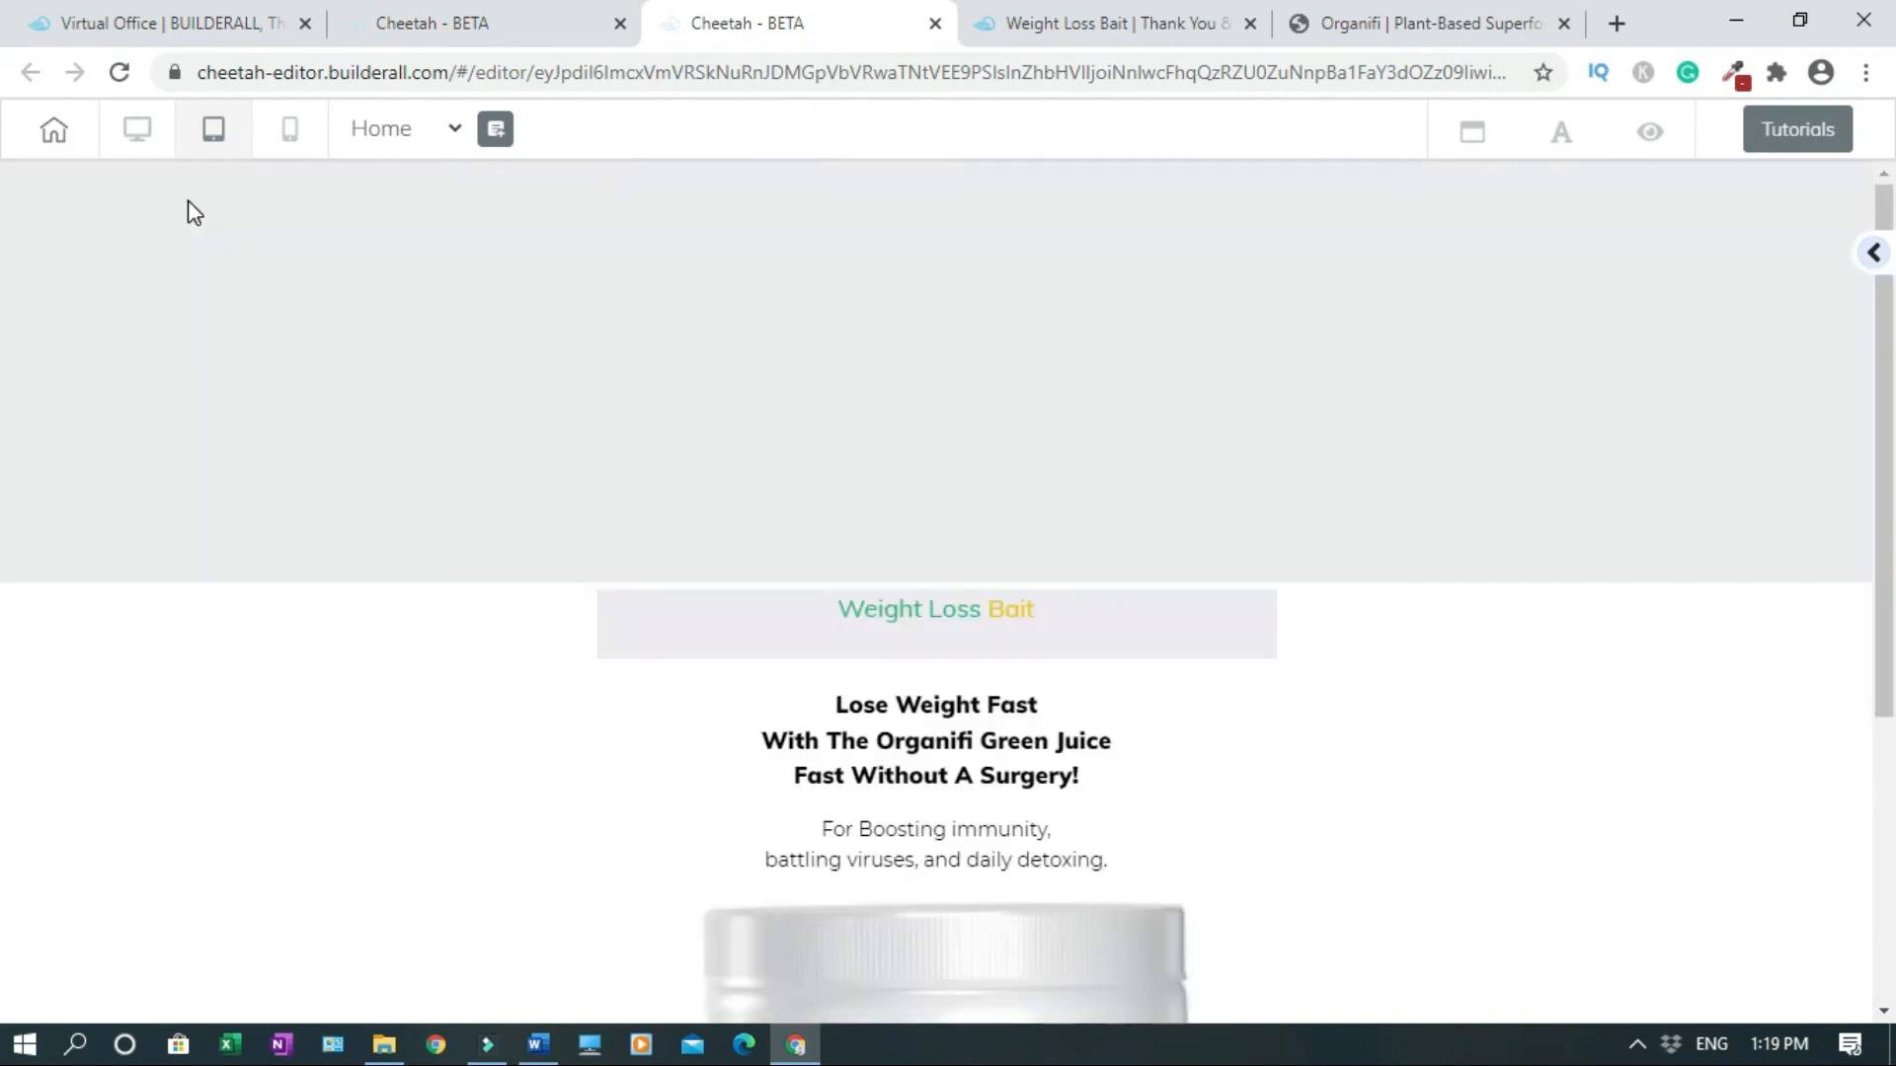
click(137, 139)
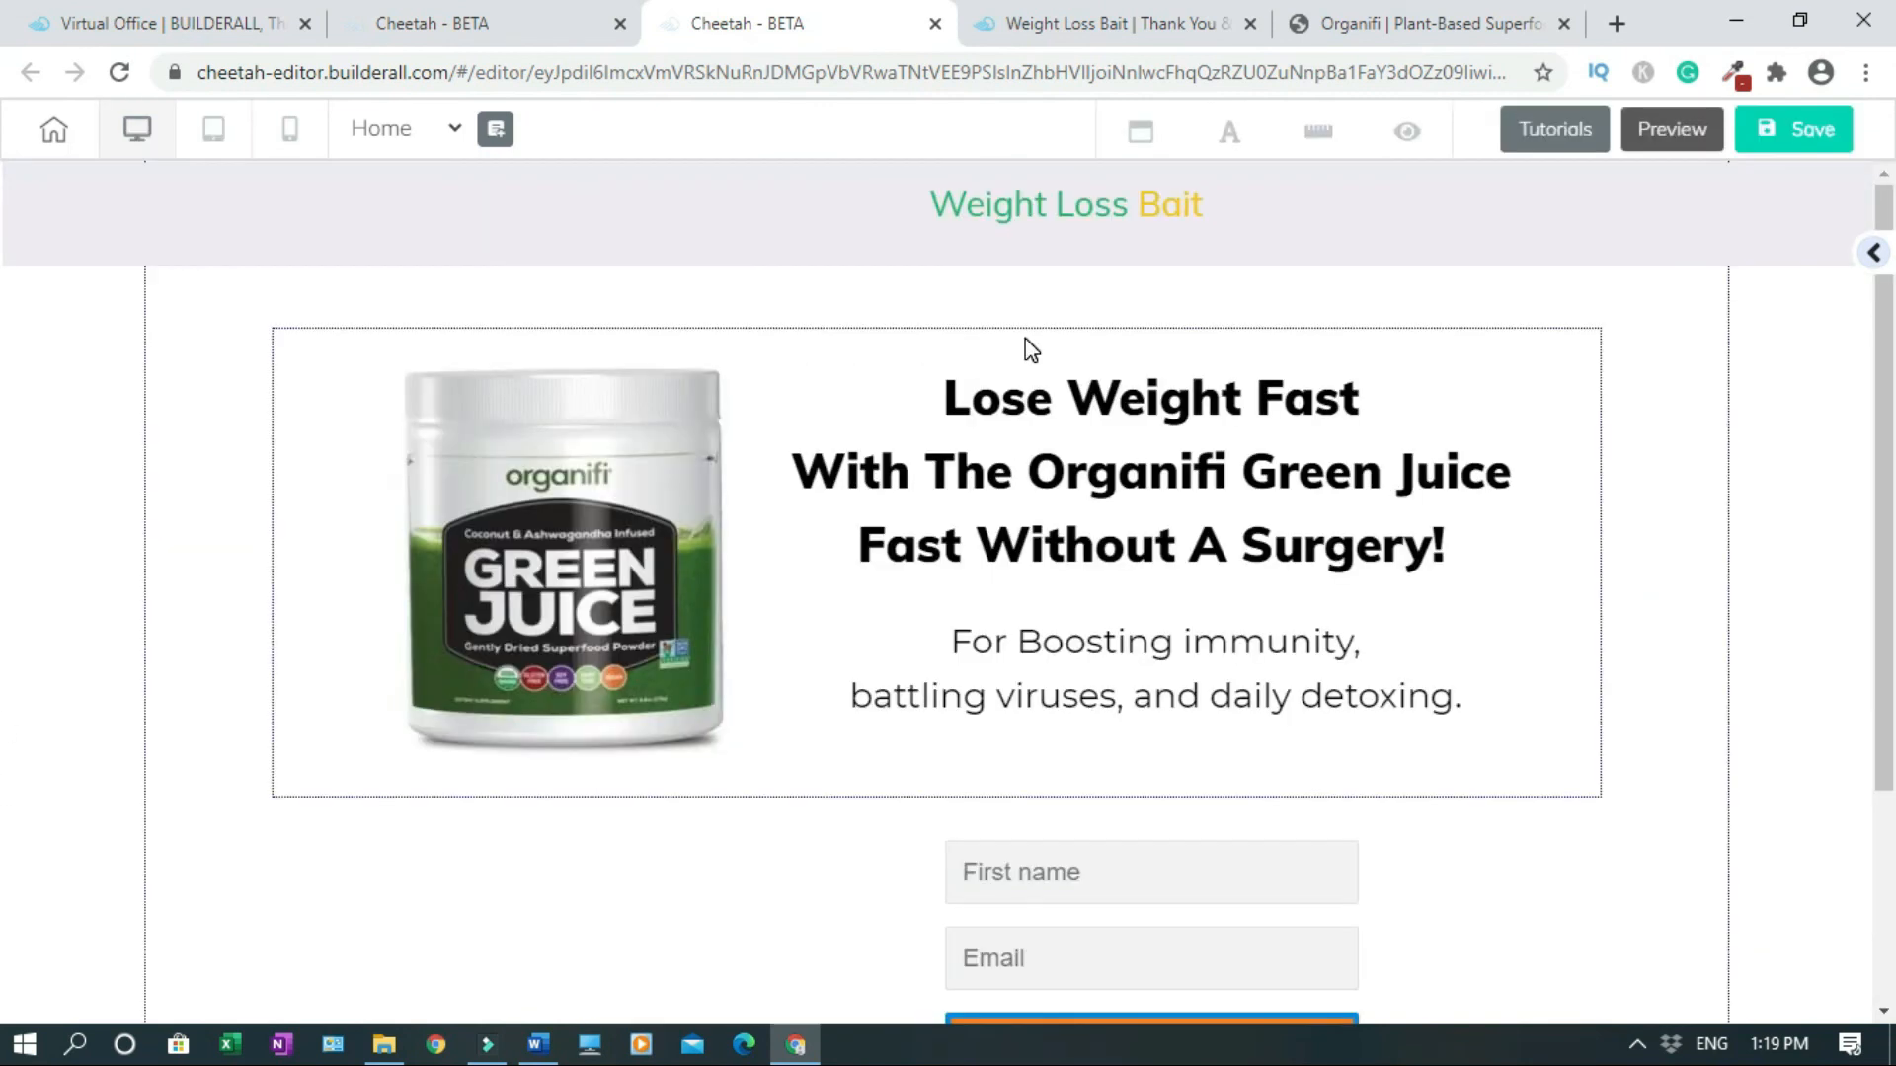
scroll(4, 449, down, 3)
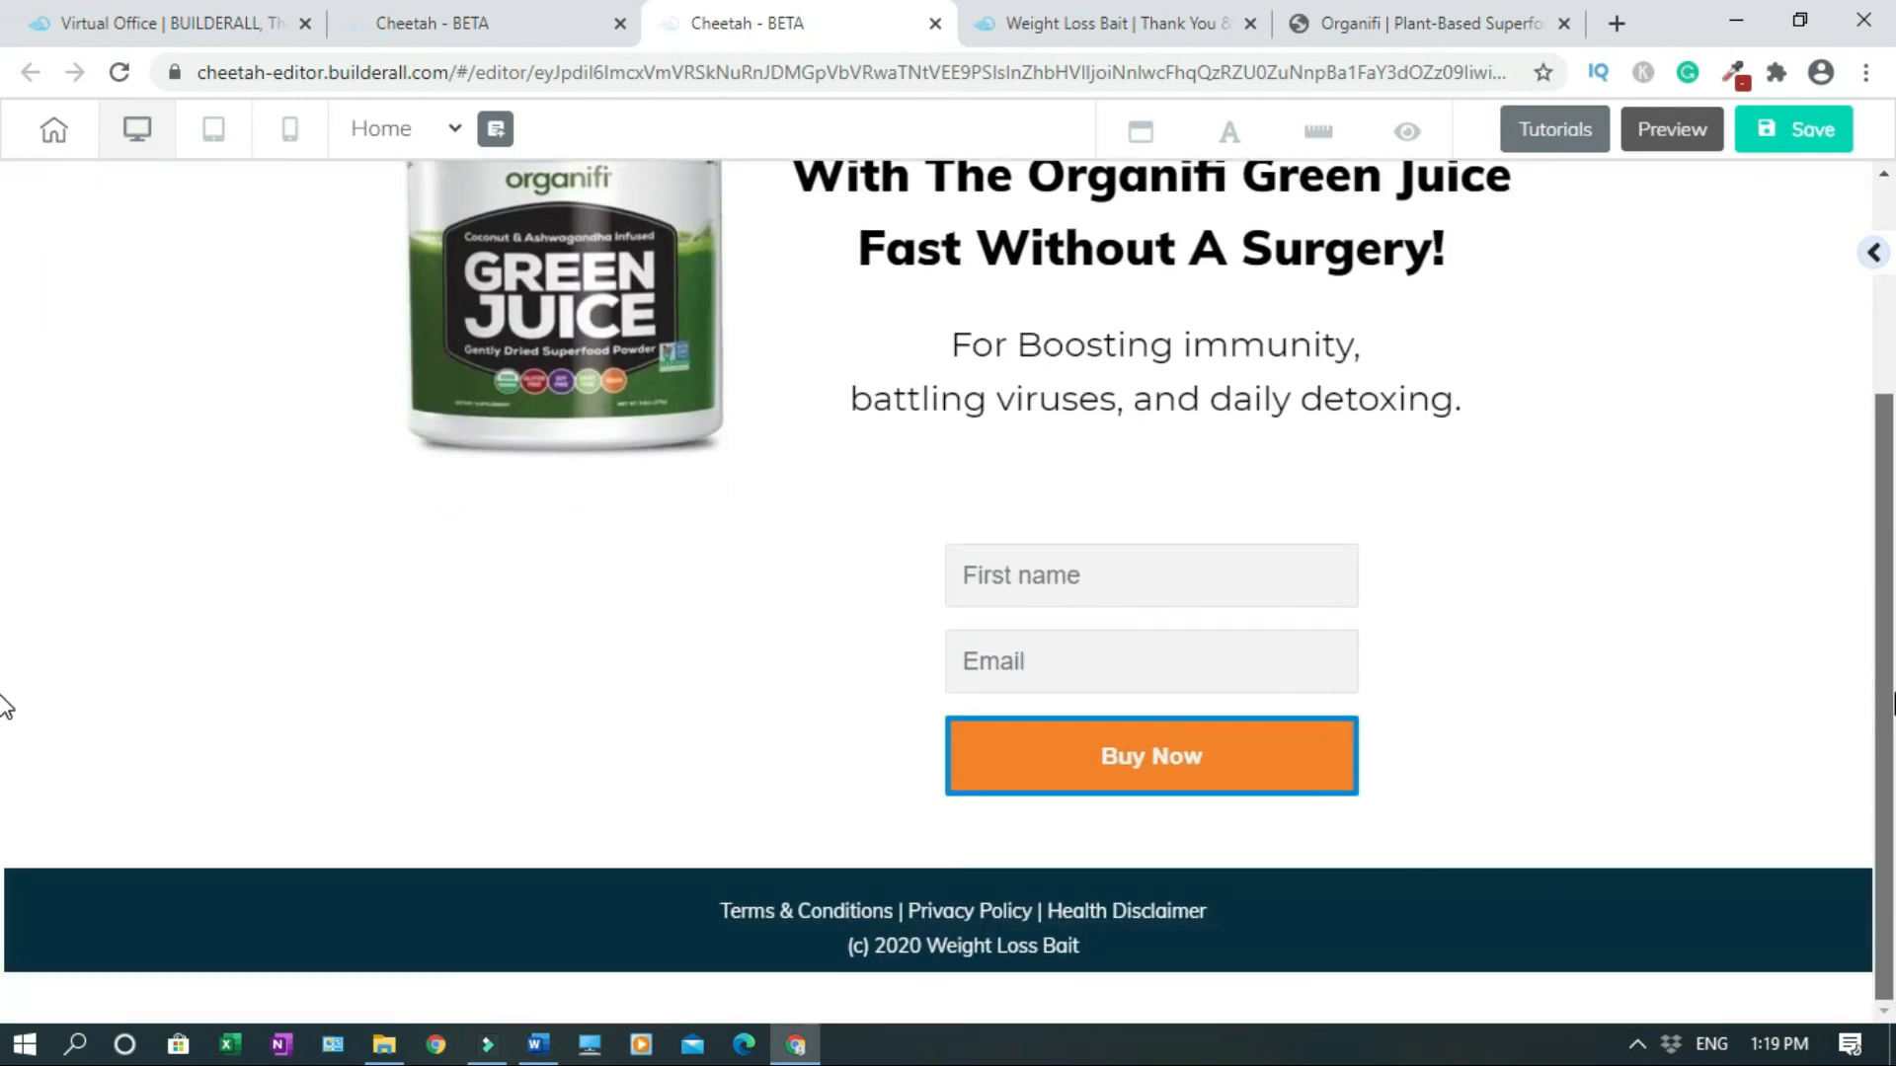
scroll(4, 711, up, 3)
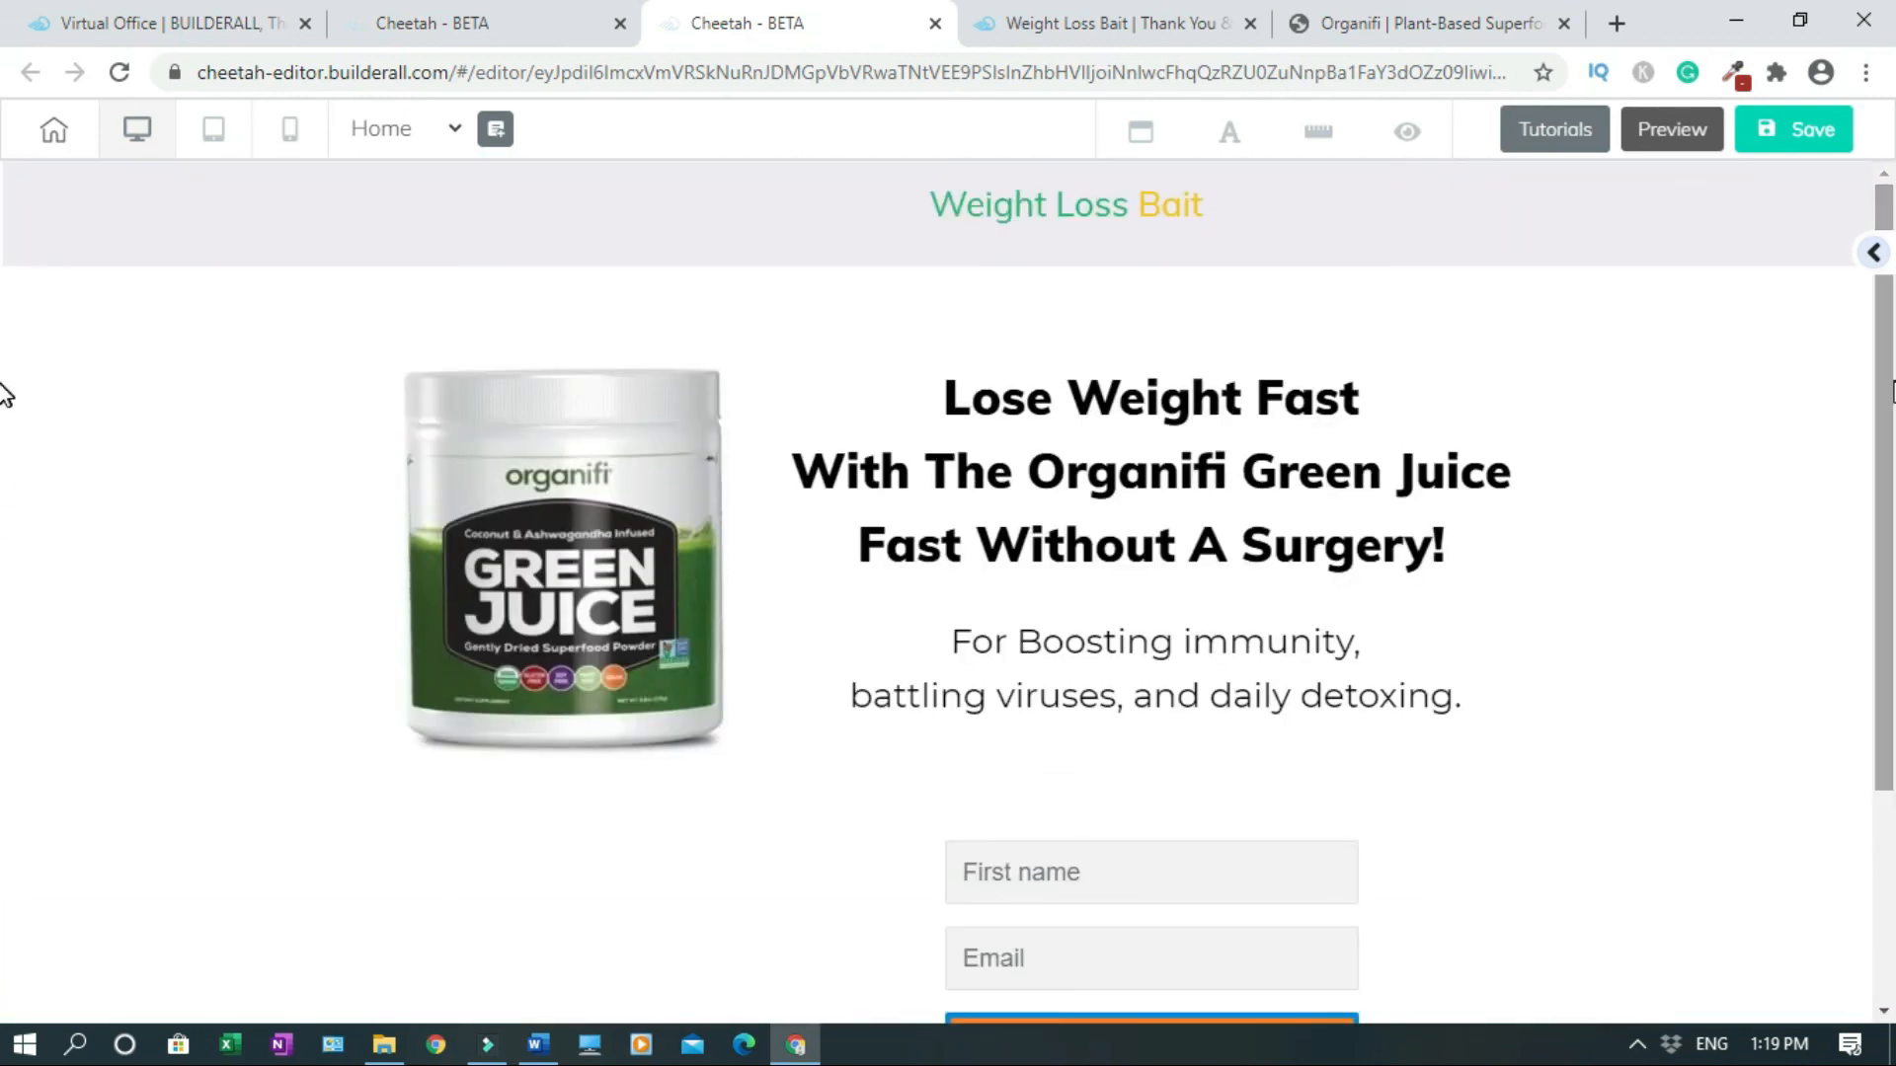
Save the rearranged mobile layout and republish the site.
click(1799, 132)
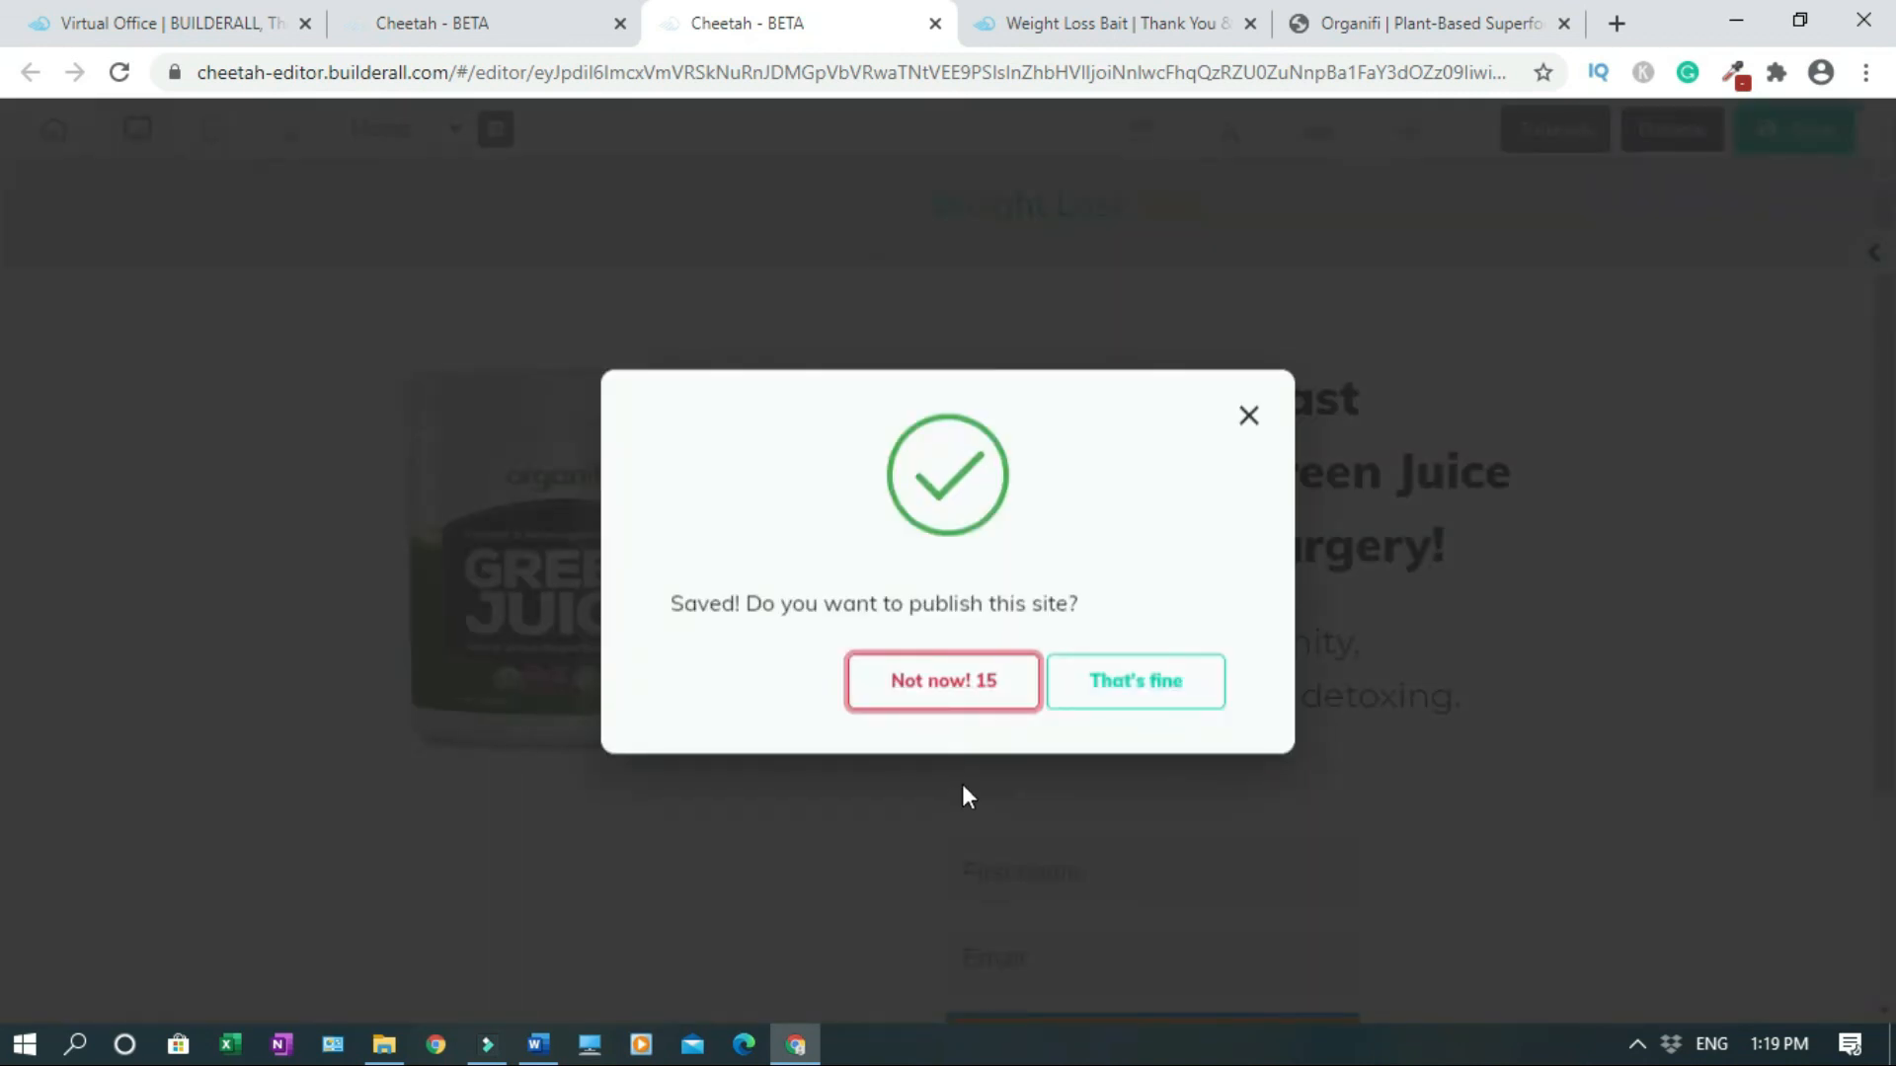
click(1136, 681)
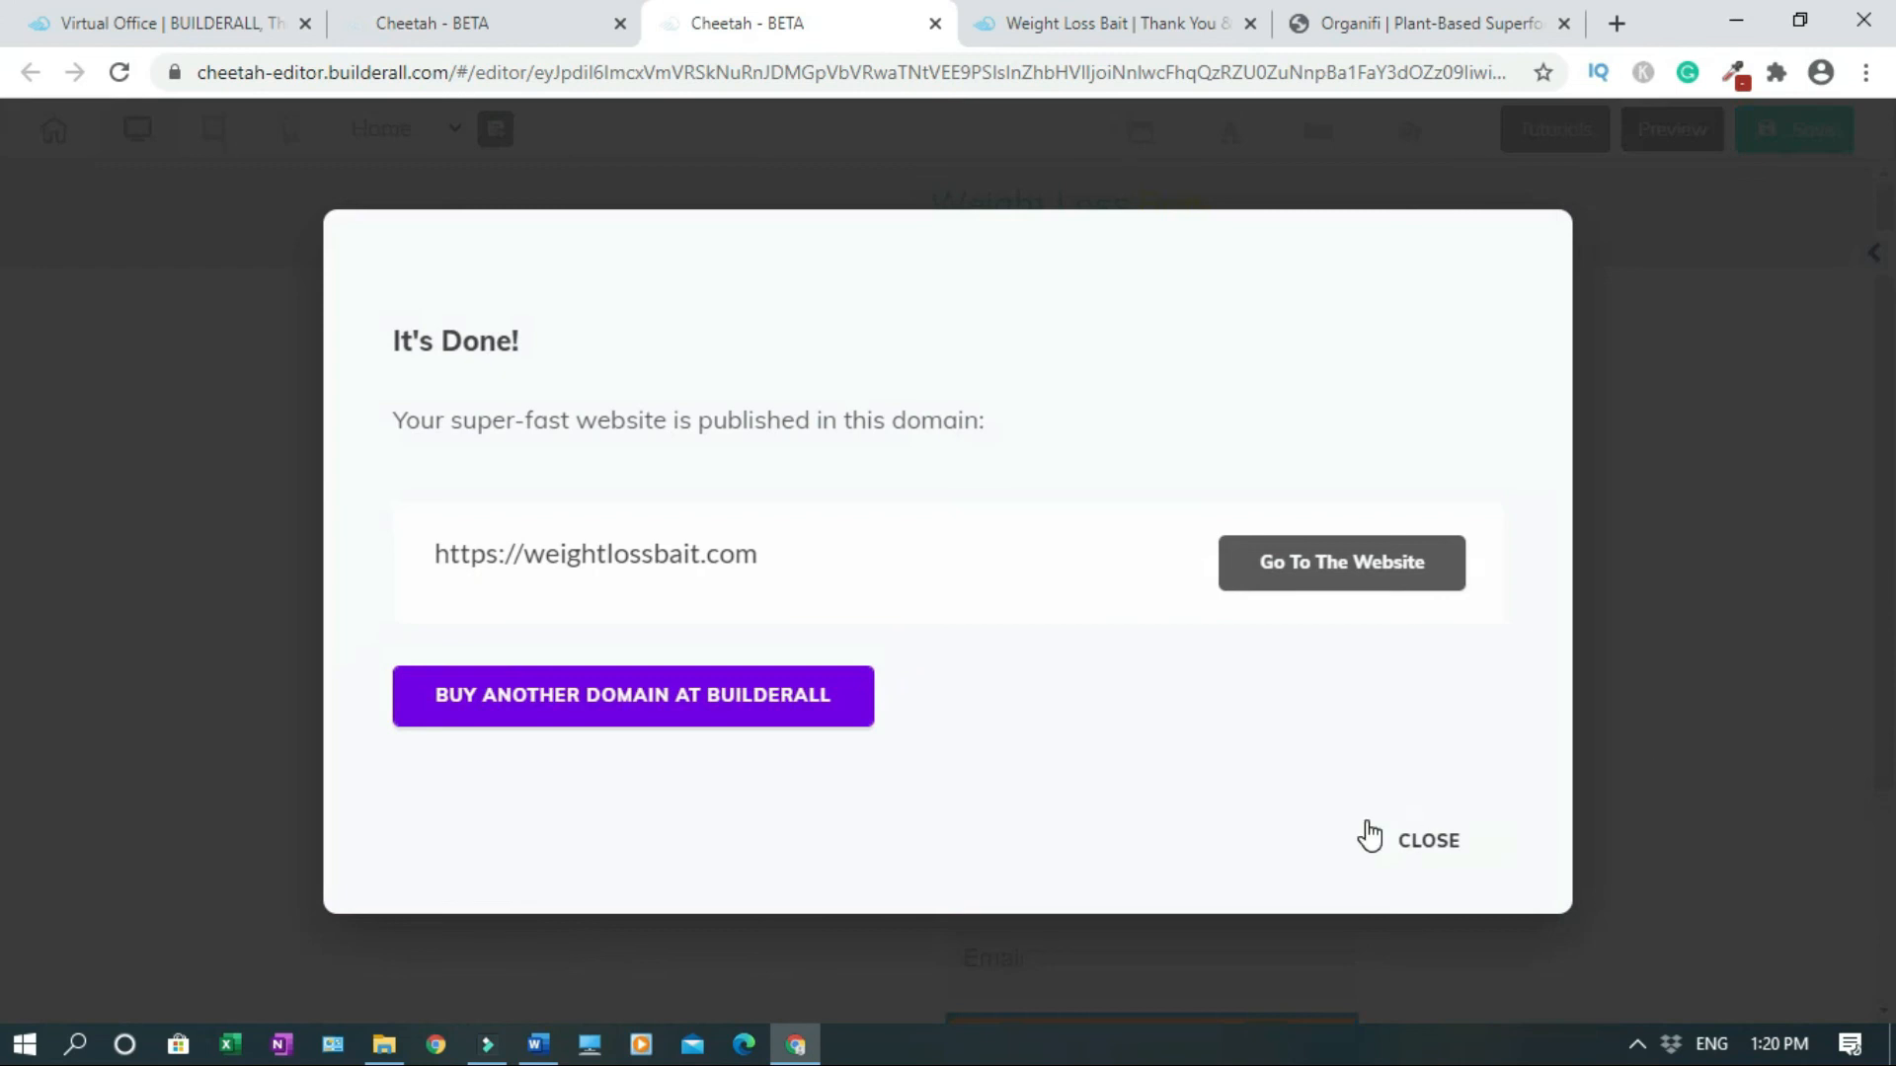
click(1434, 845)
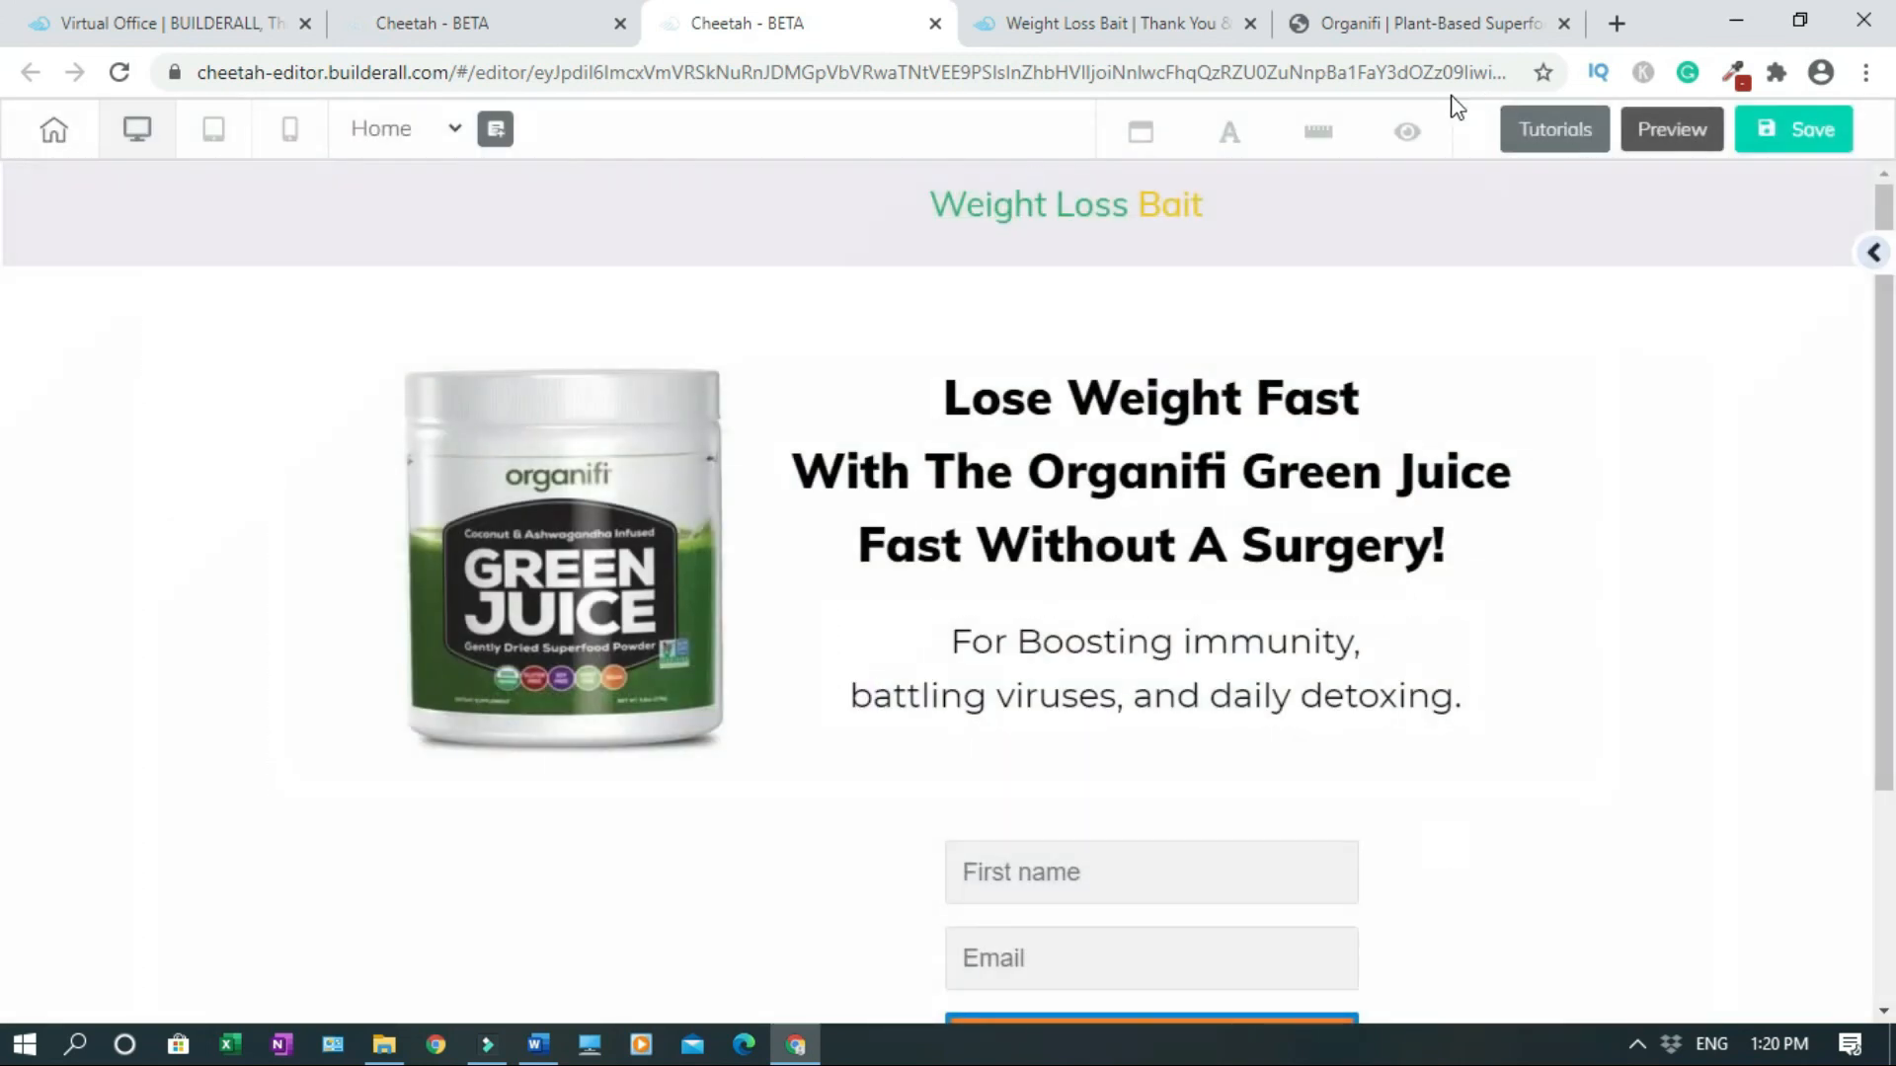
Close the Organifi shop, the thank-you page and the Home page editor, leaving the editor without further saving.
click(1557, 25)
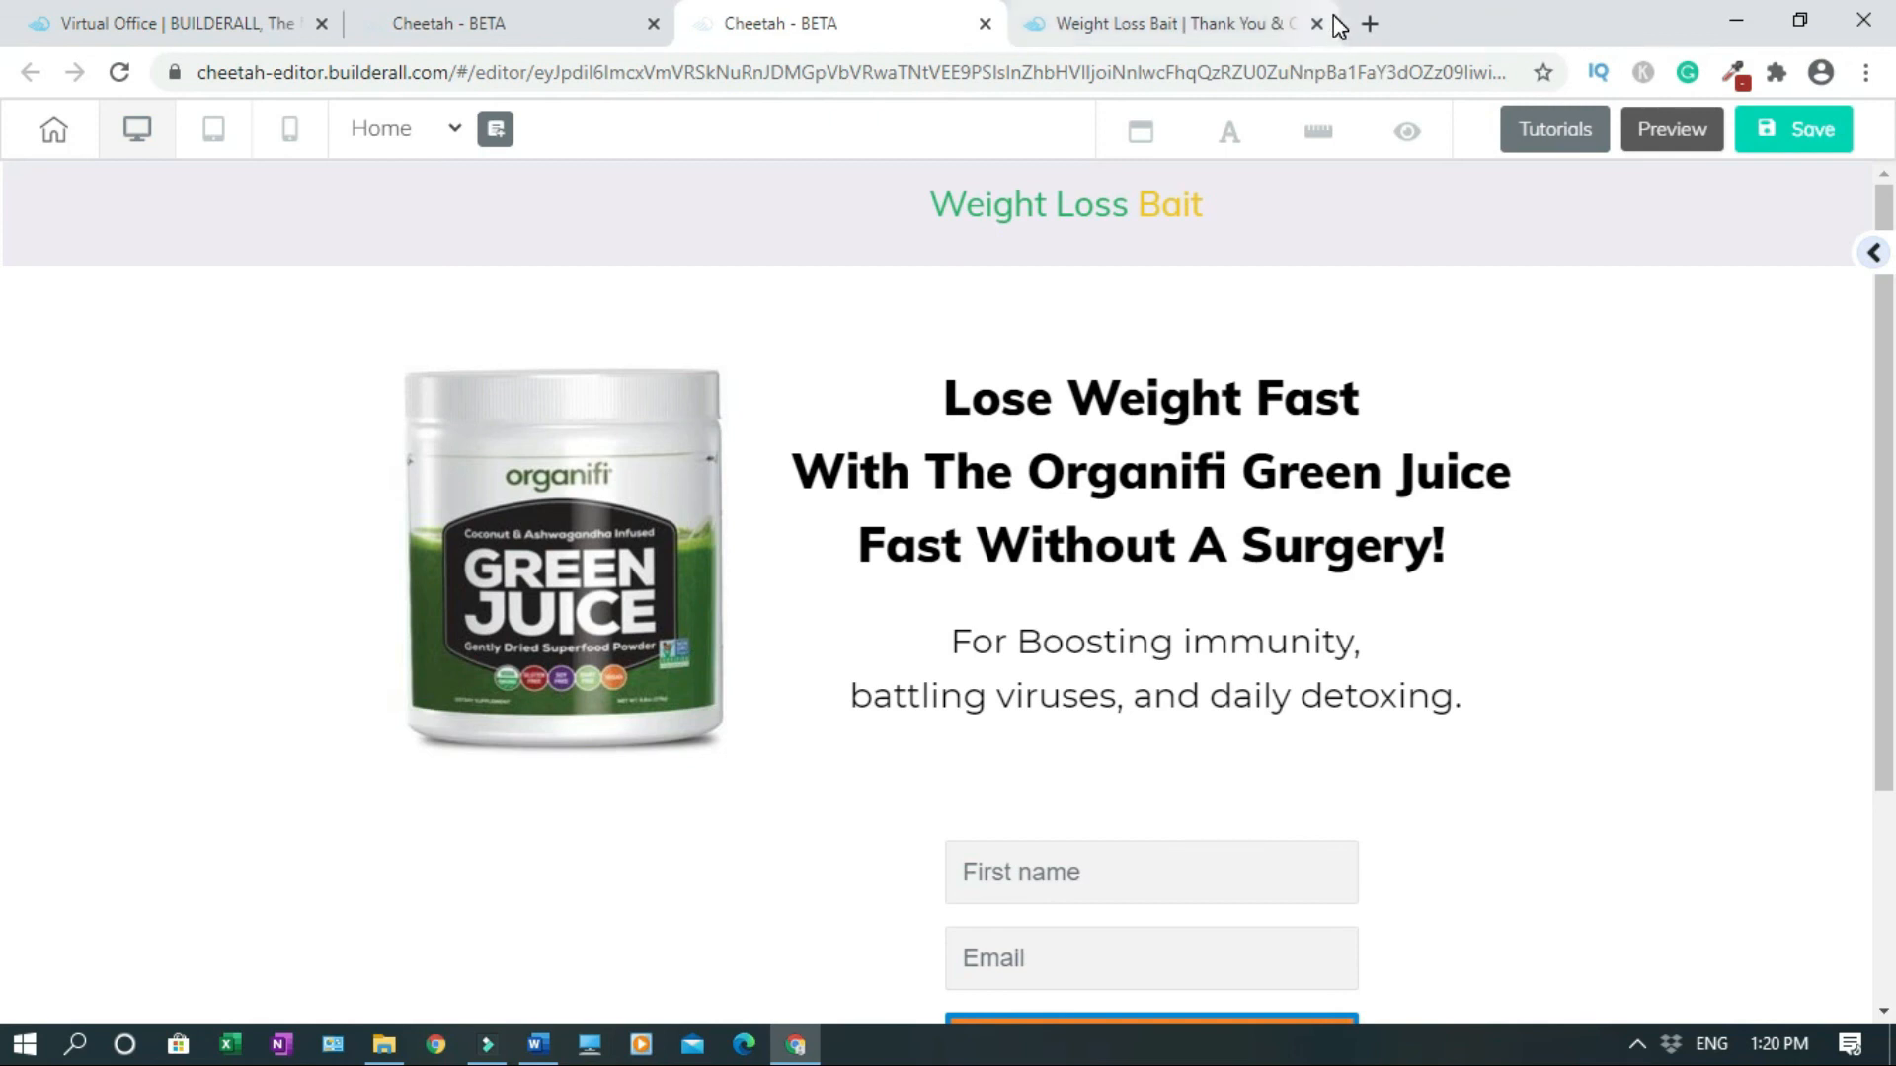
click(1206, 25)
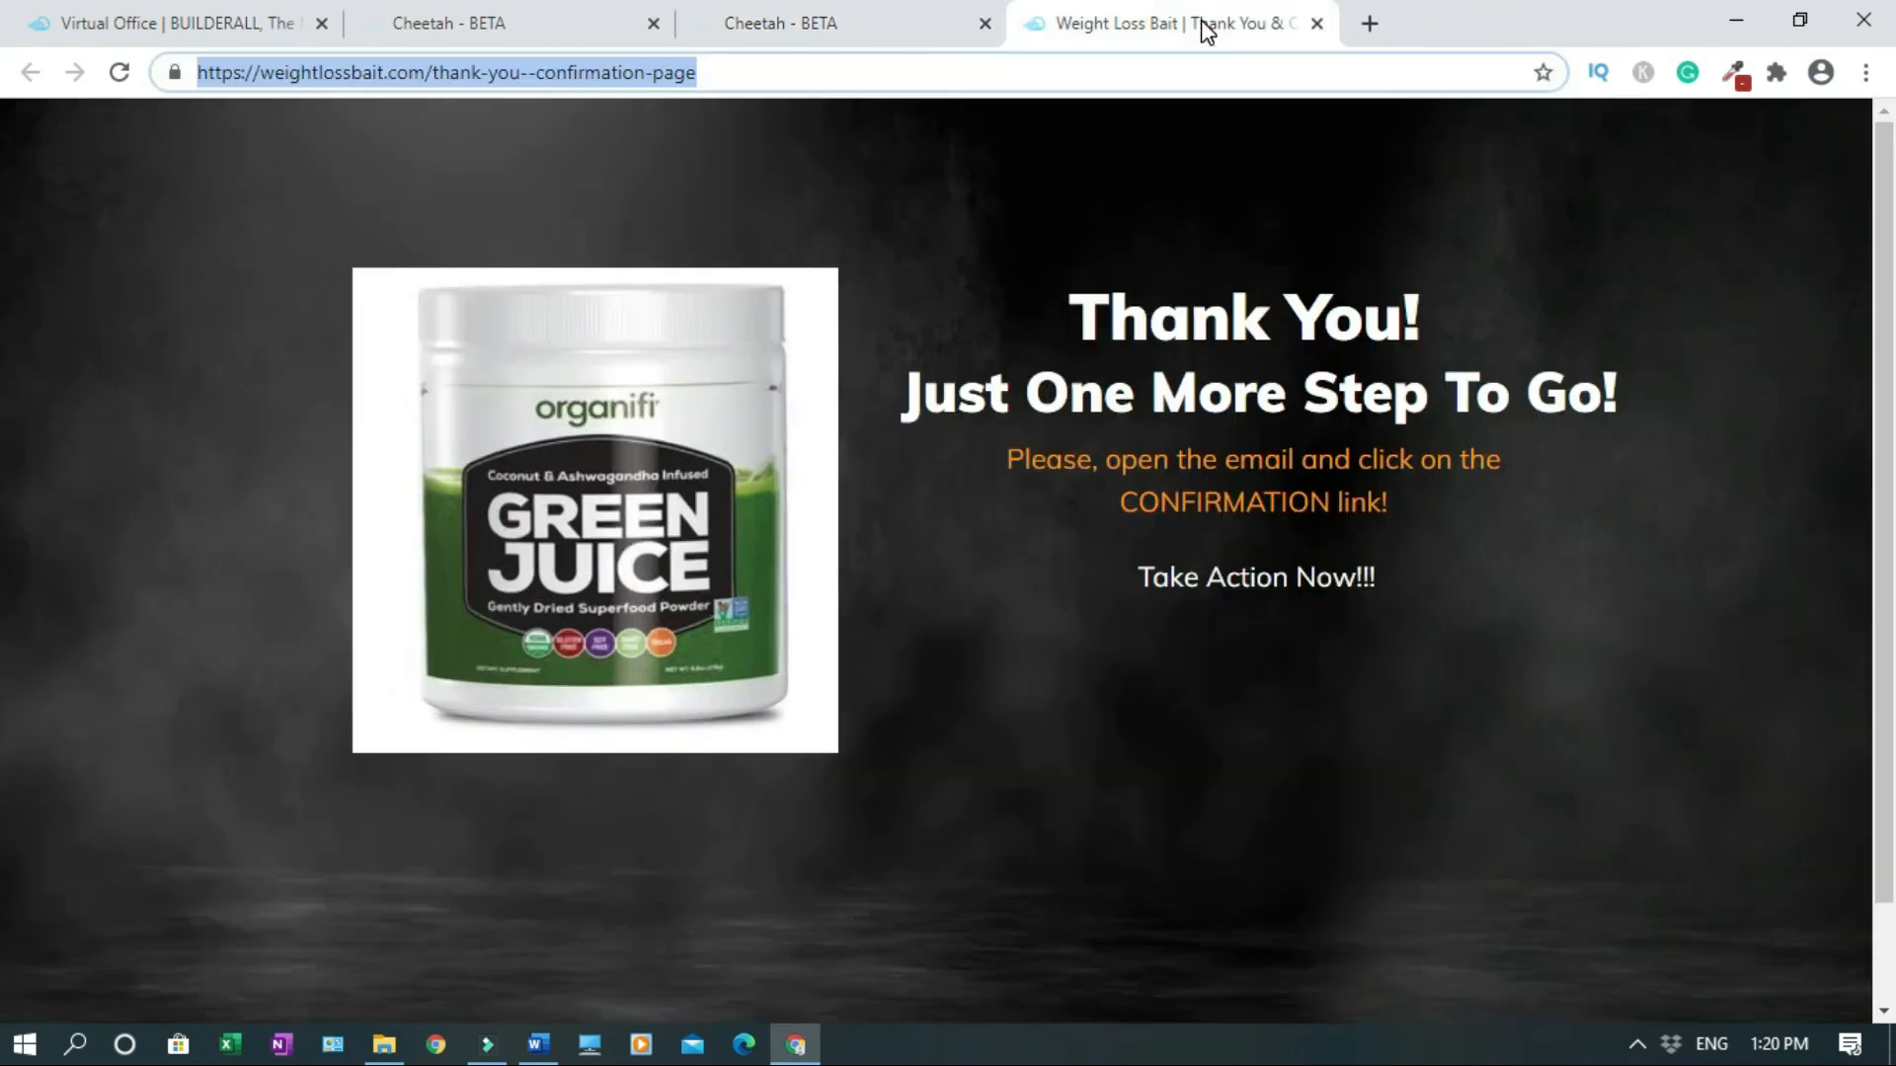
click(1319, 25)
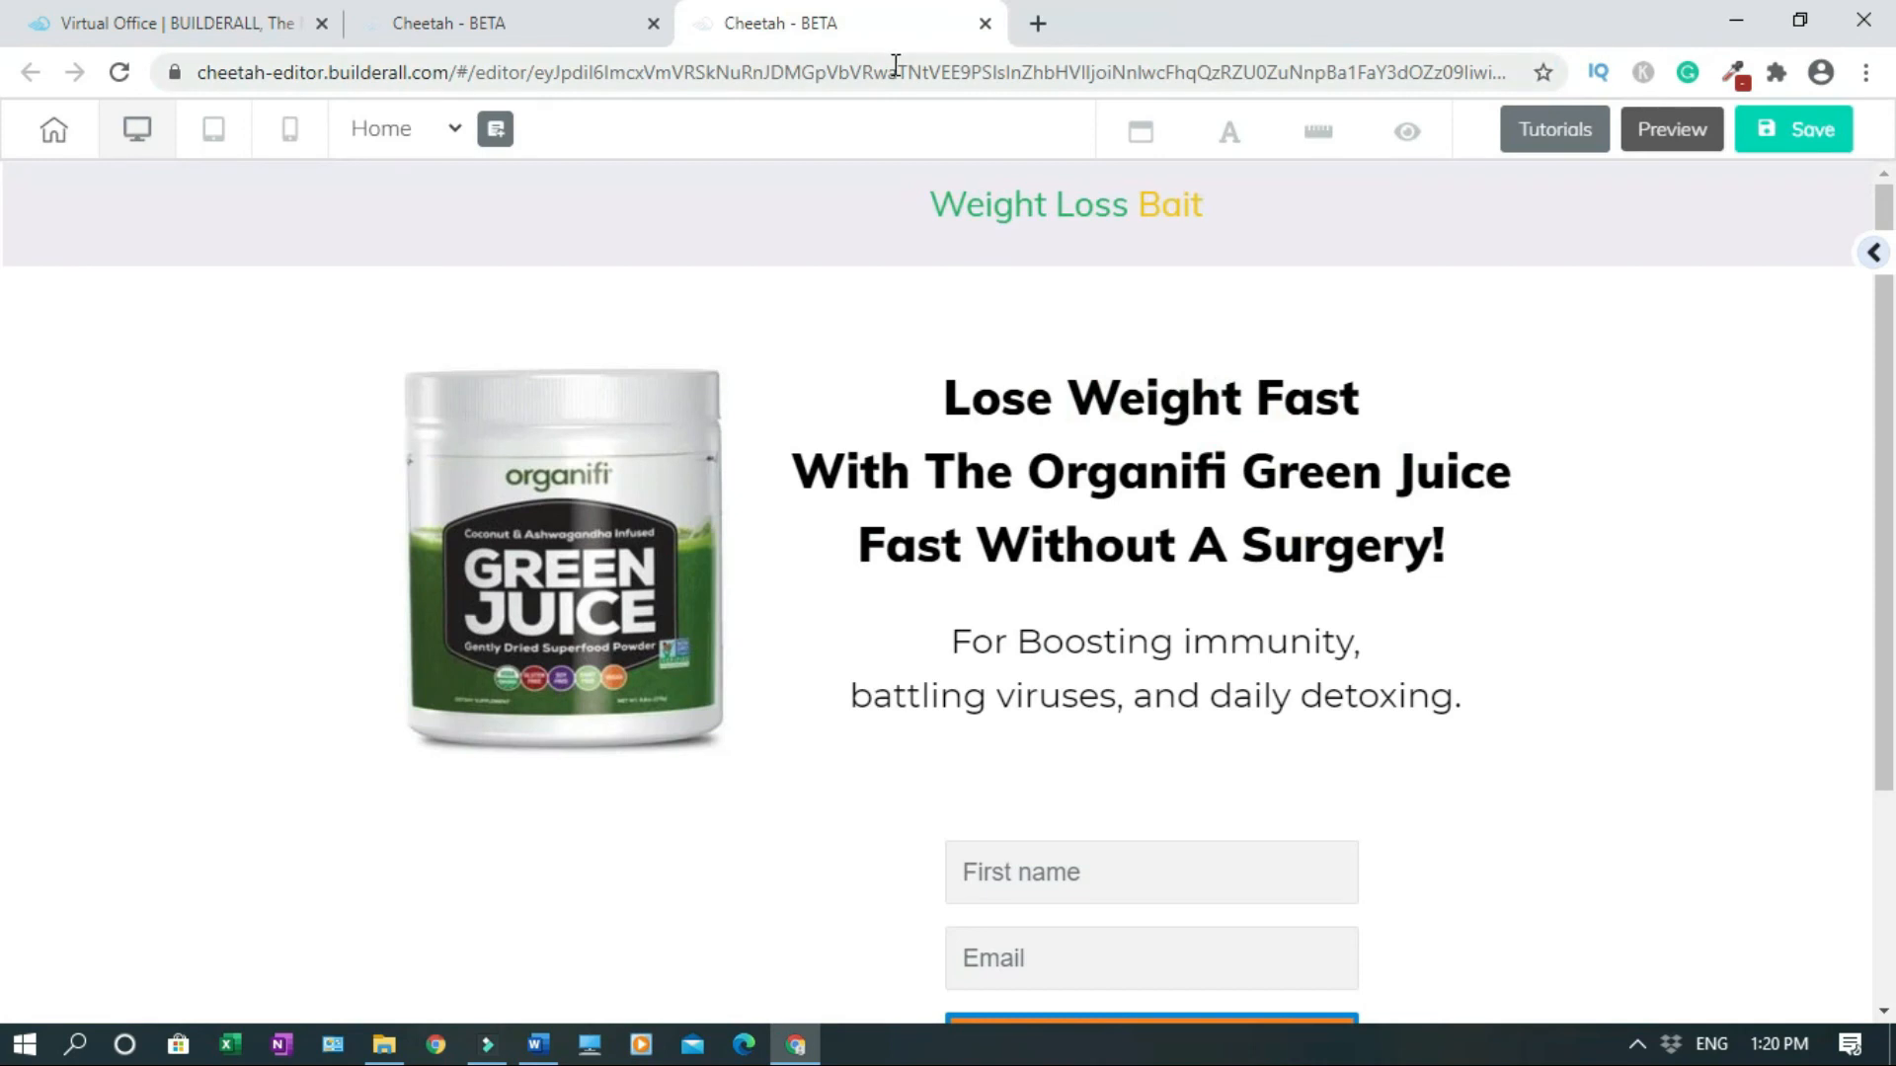
click(984, 25)
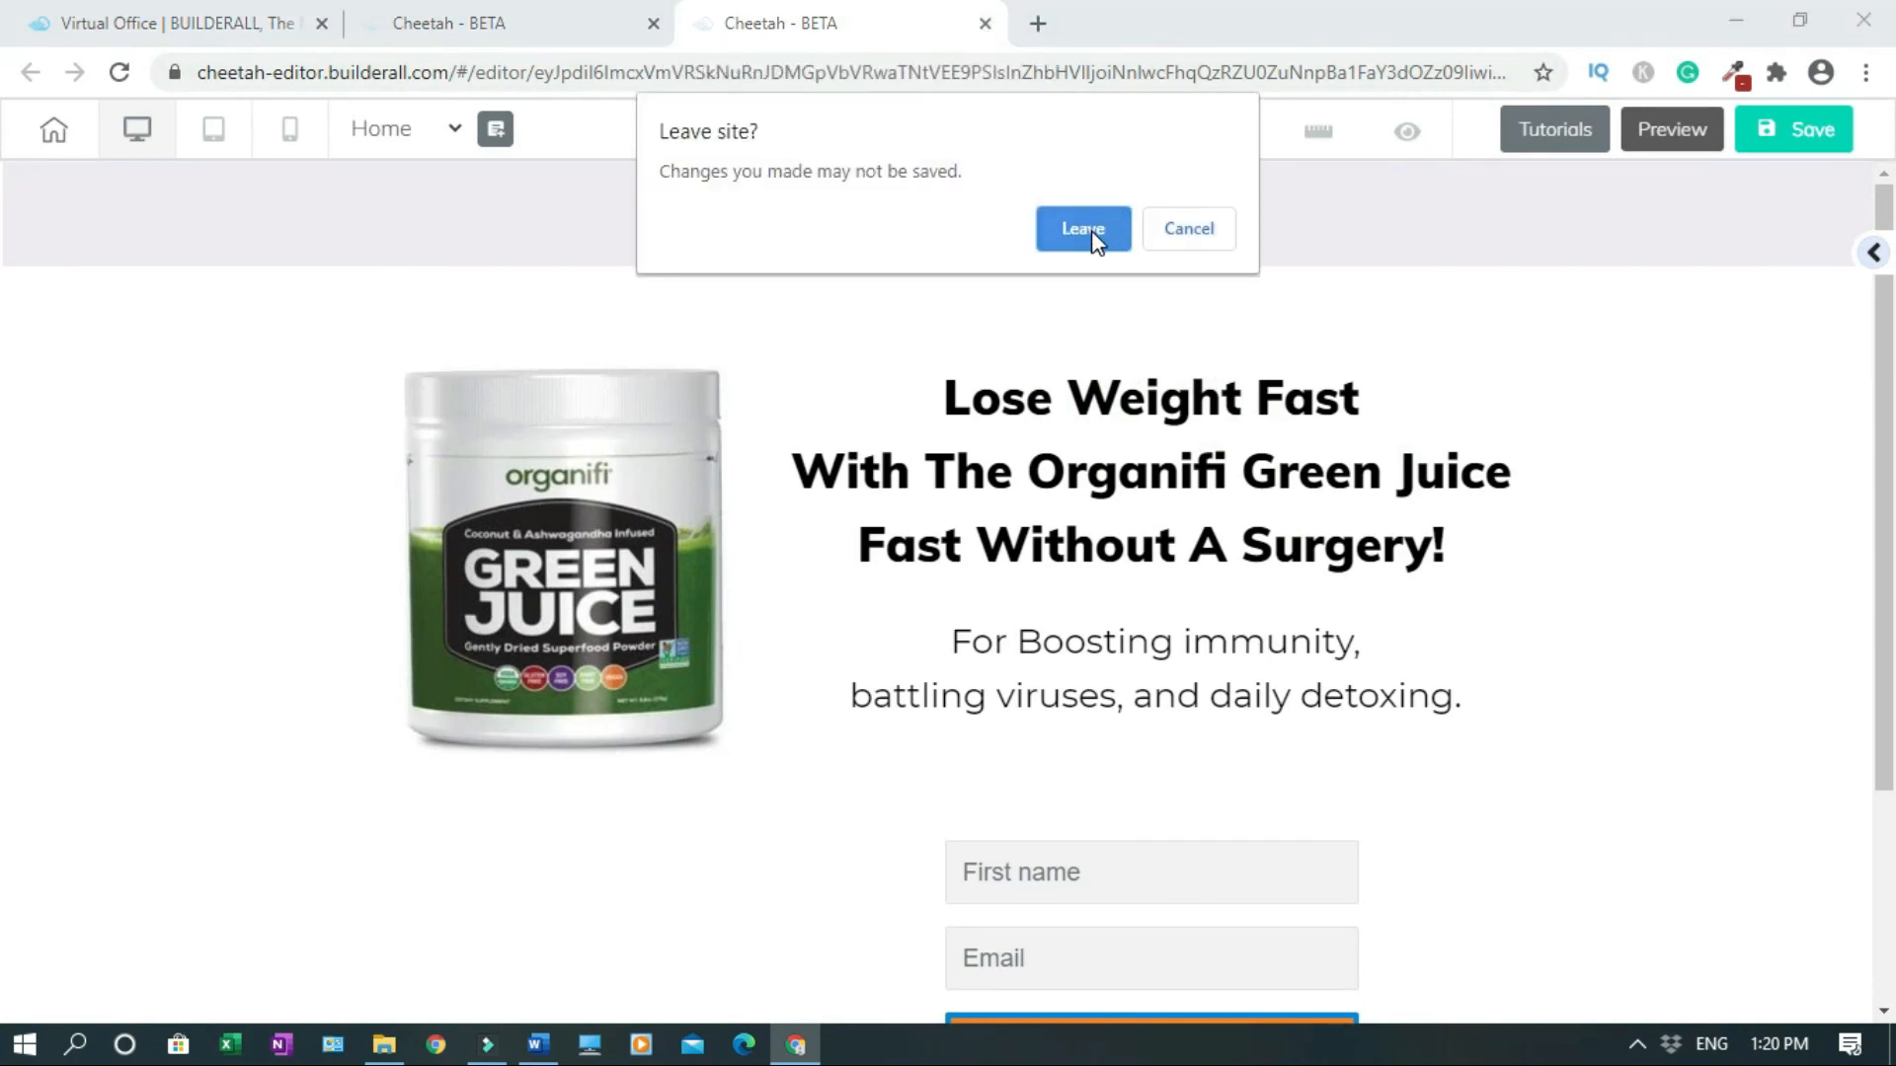
click(1083, 229)
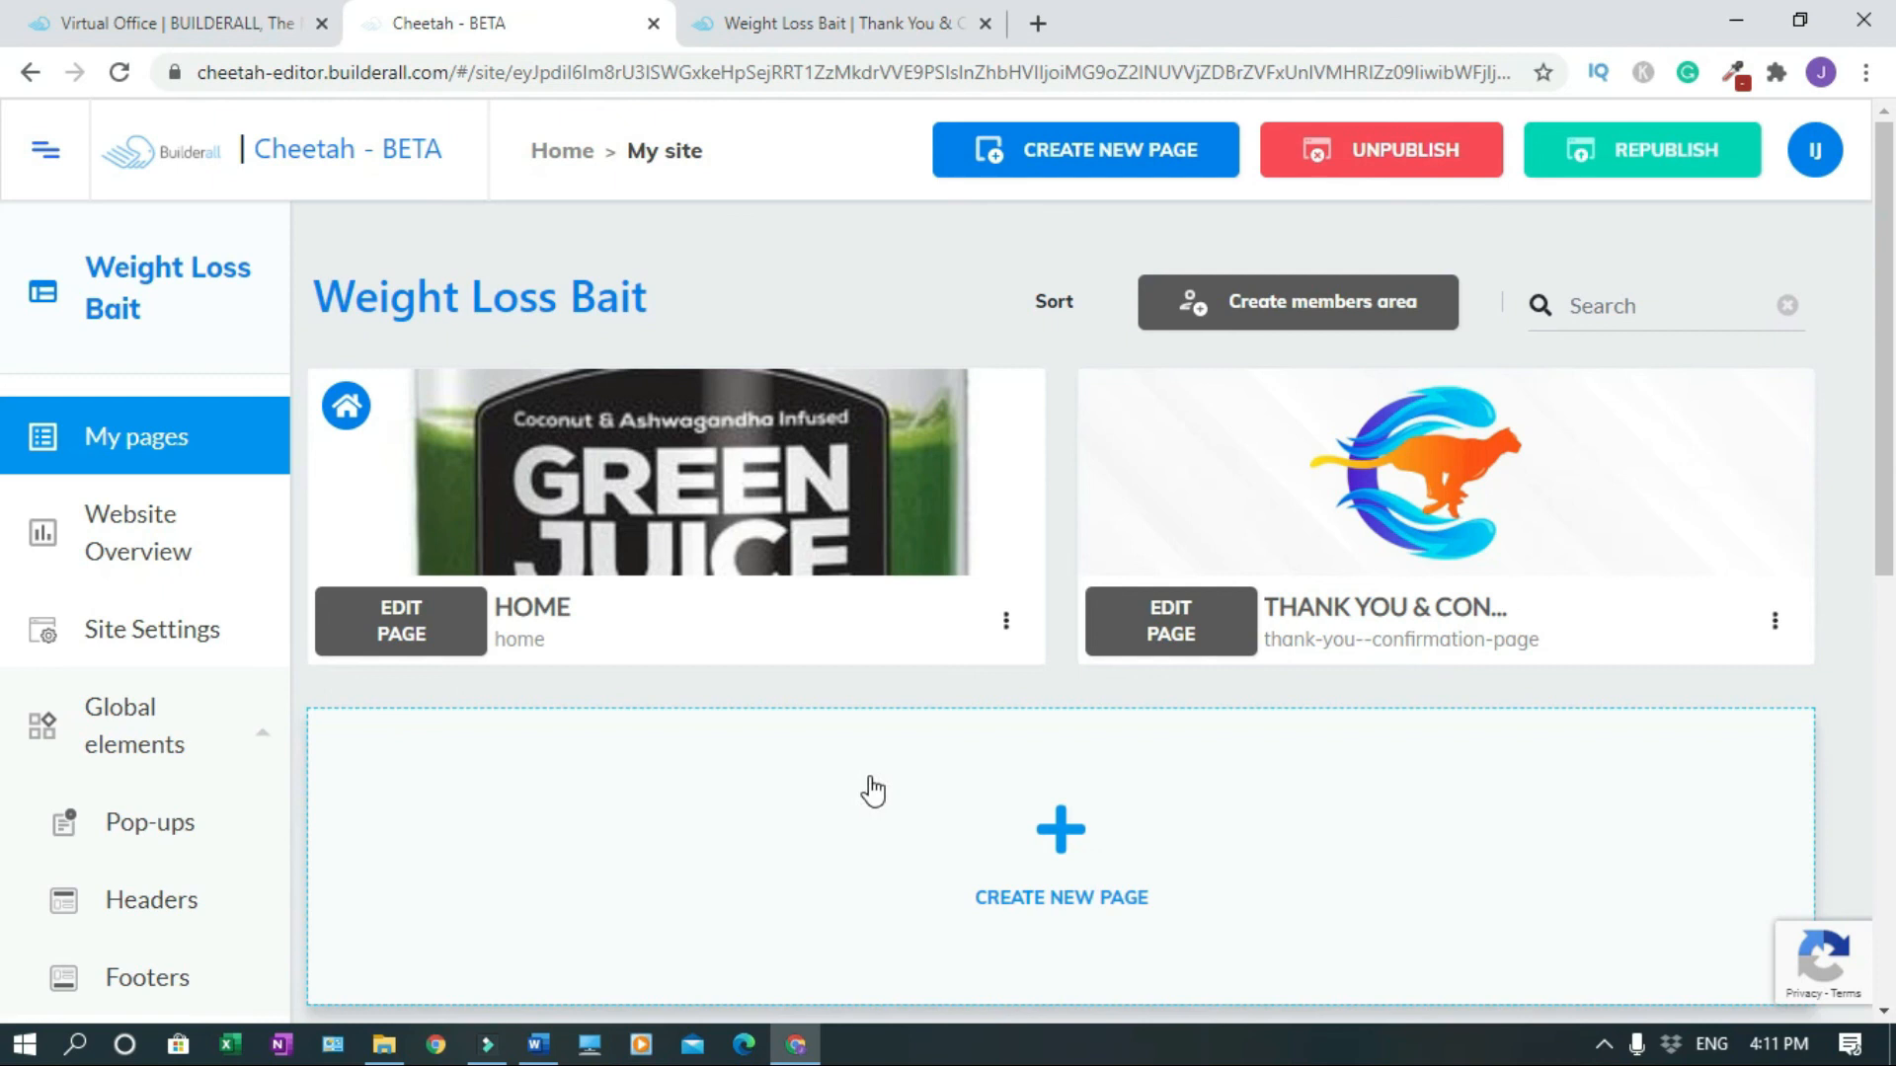
Open the options of the Home page in the Weight Loss Bait site's page list.
click(1637, 160)
click(1005, 624)
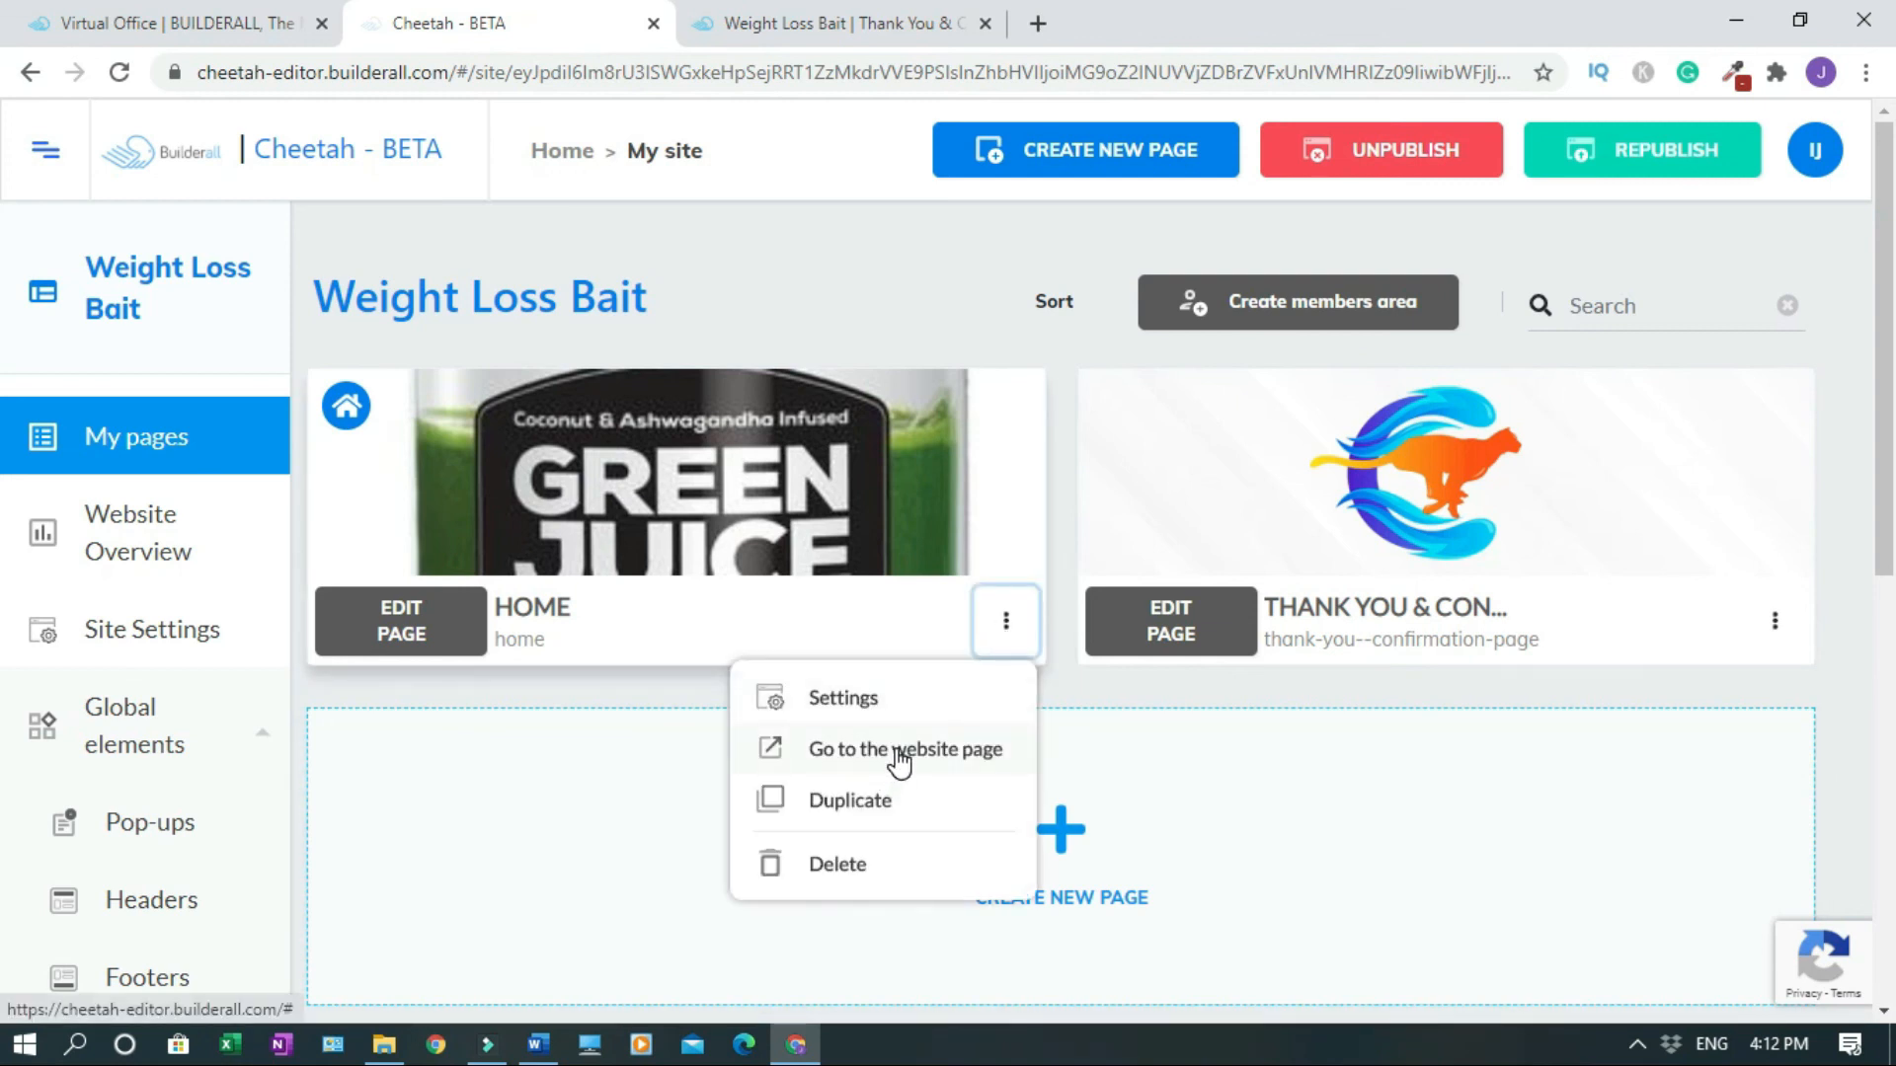
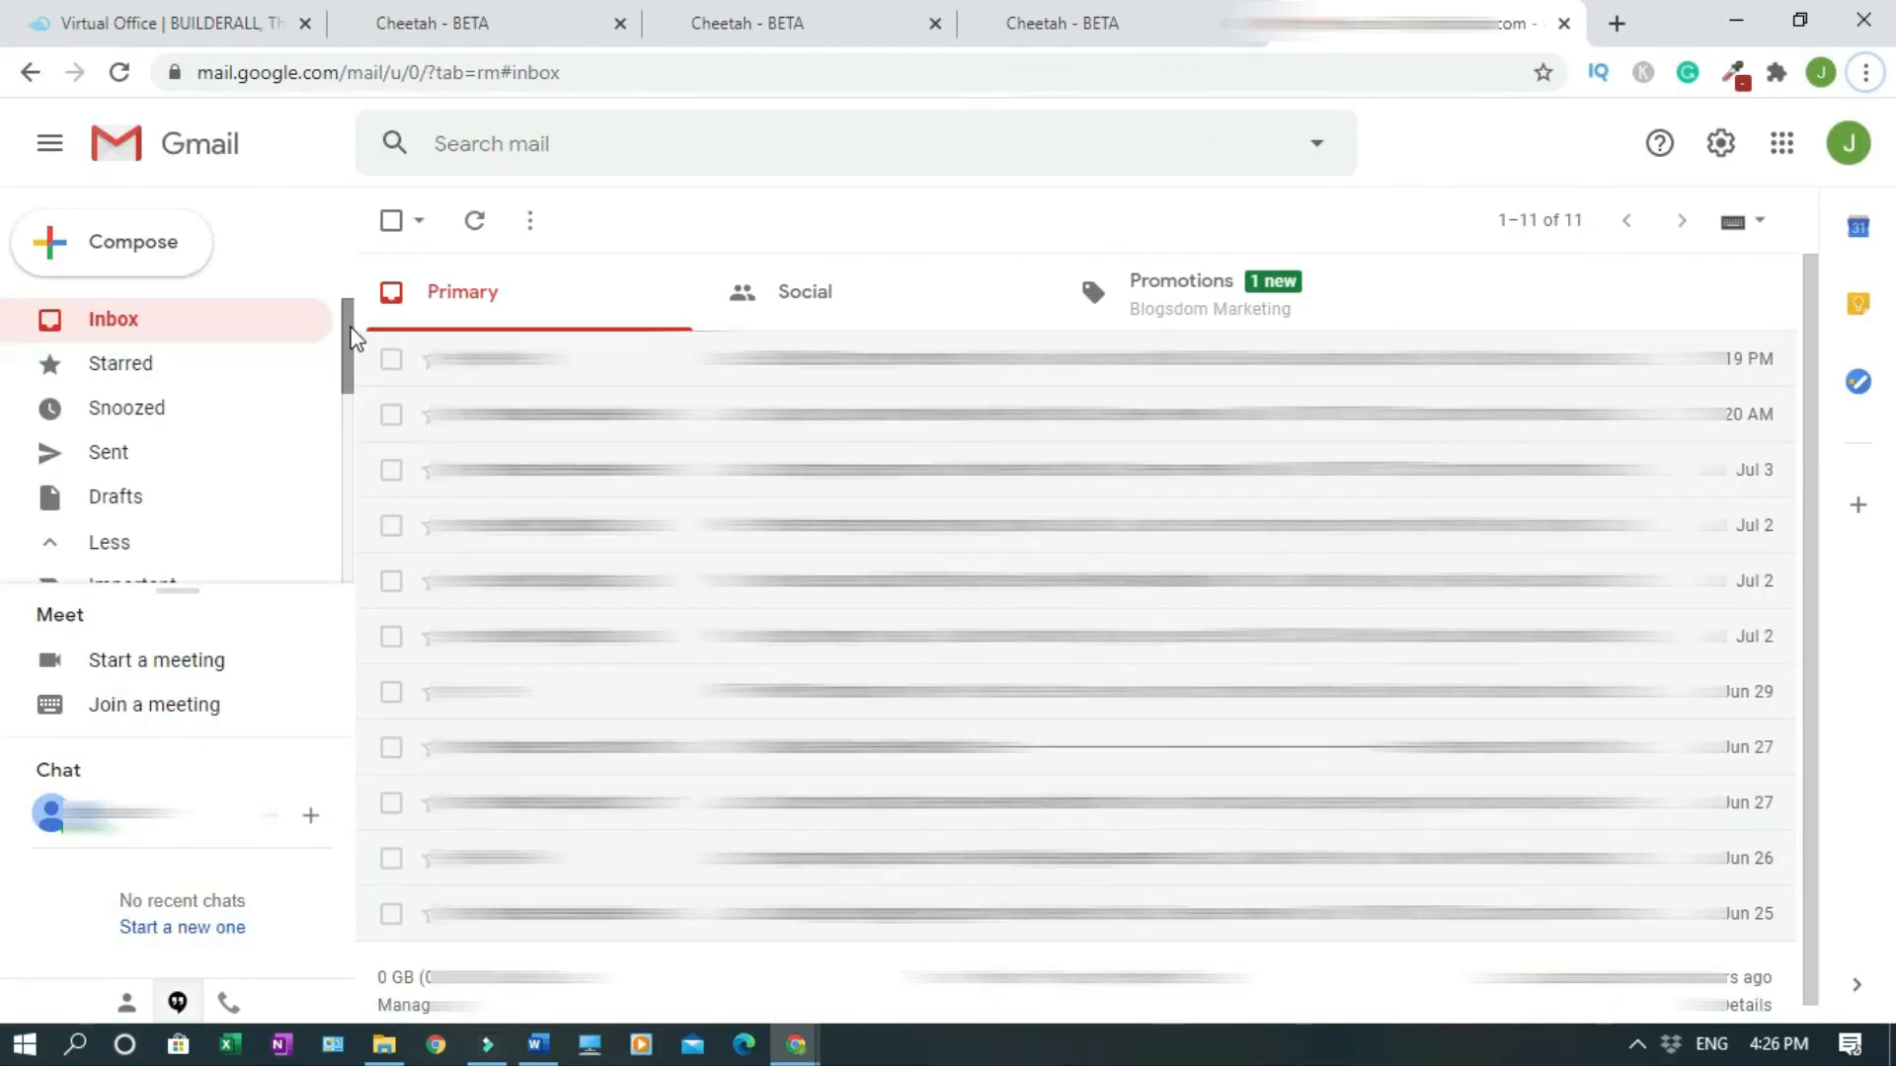
Switch to Gmail, confirm the Organifi list subscription through the link in the Promotions email, and check the subscriber's status in MailingBoss.
drag(352, 345, 365, 514)
click(235, 488)
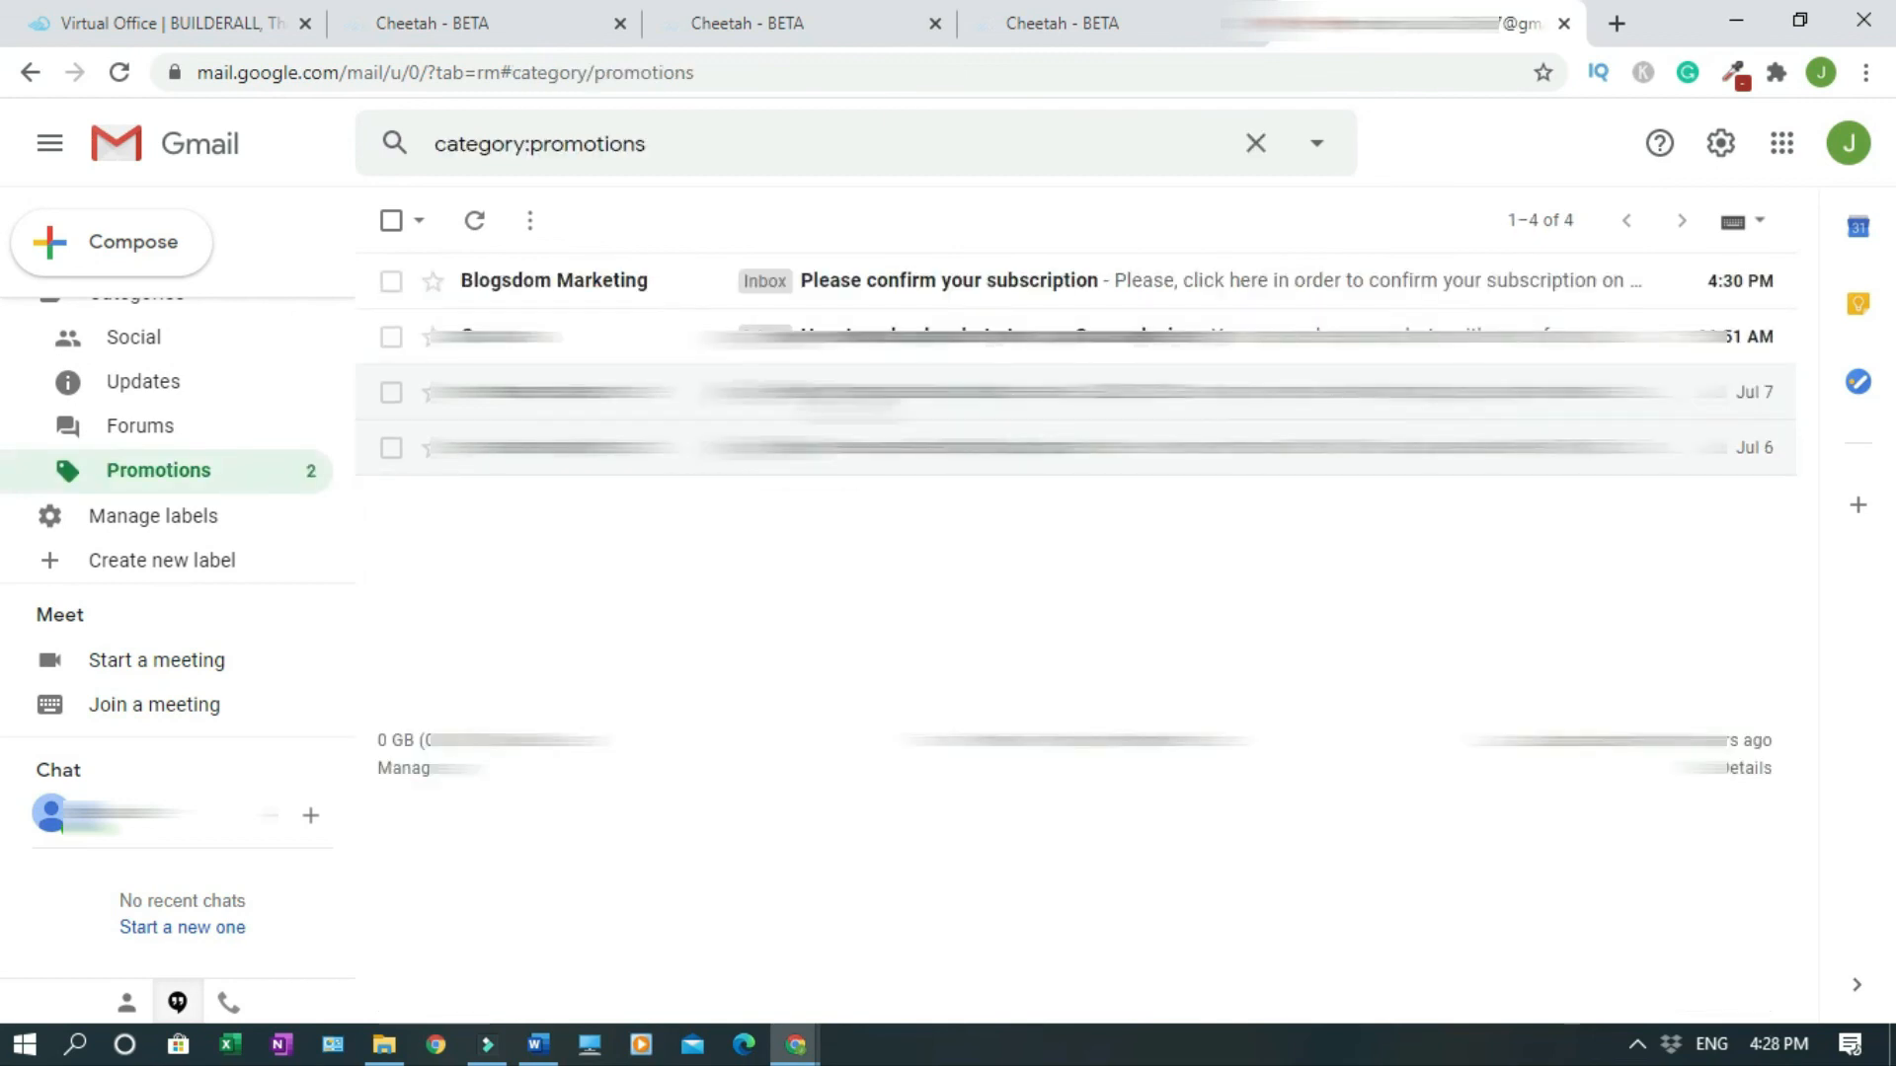
click(872, 279)
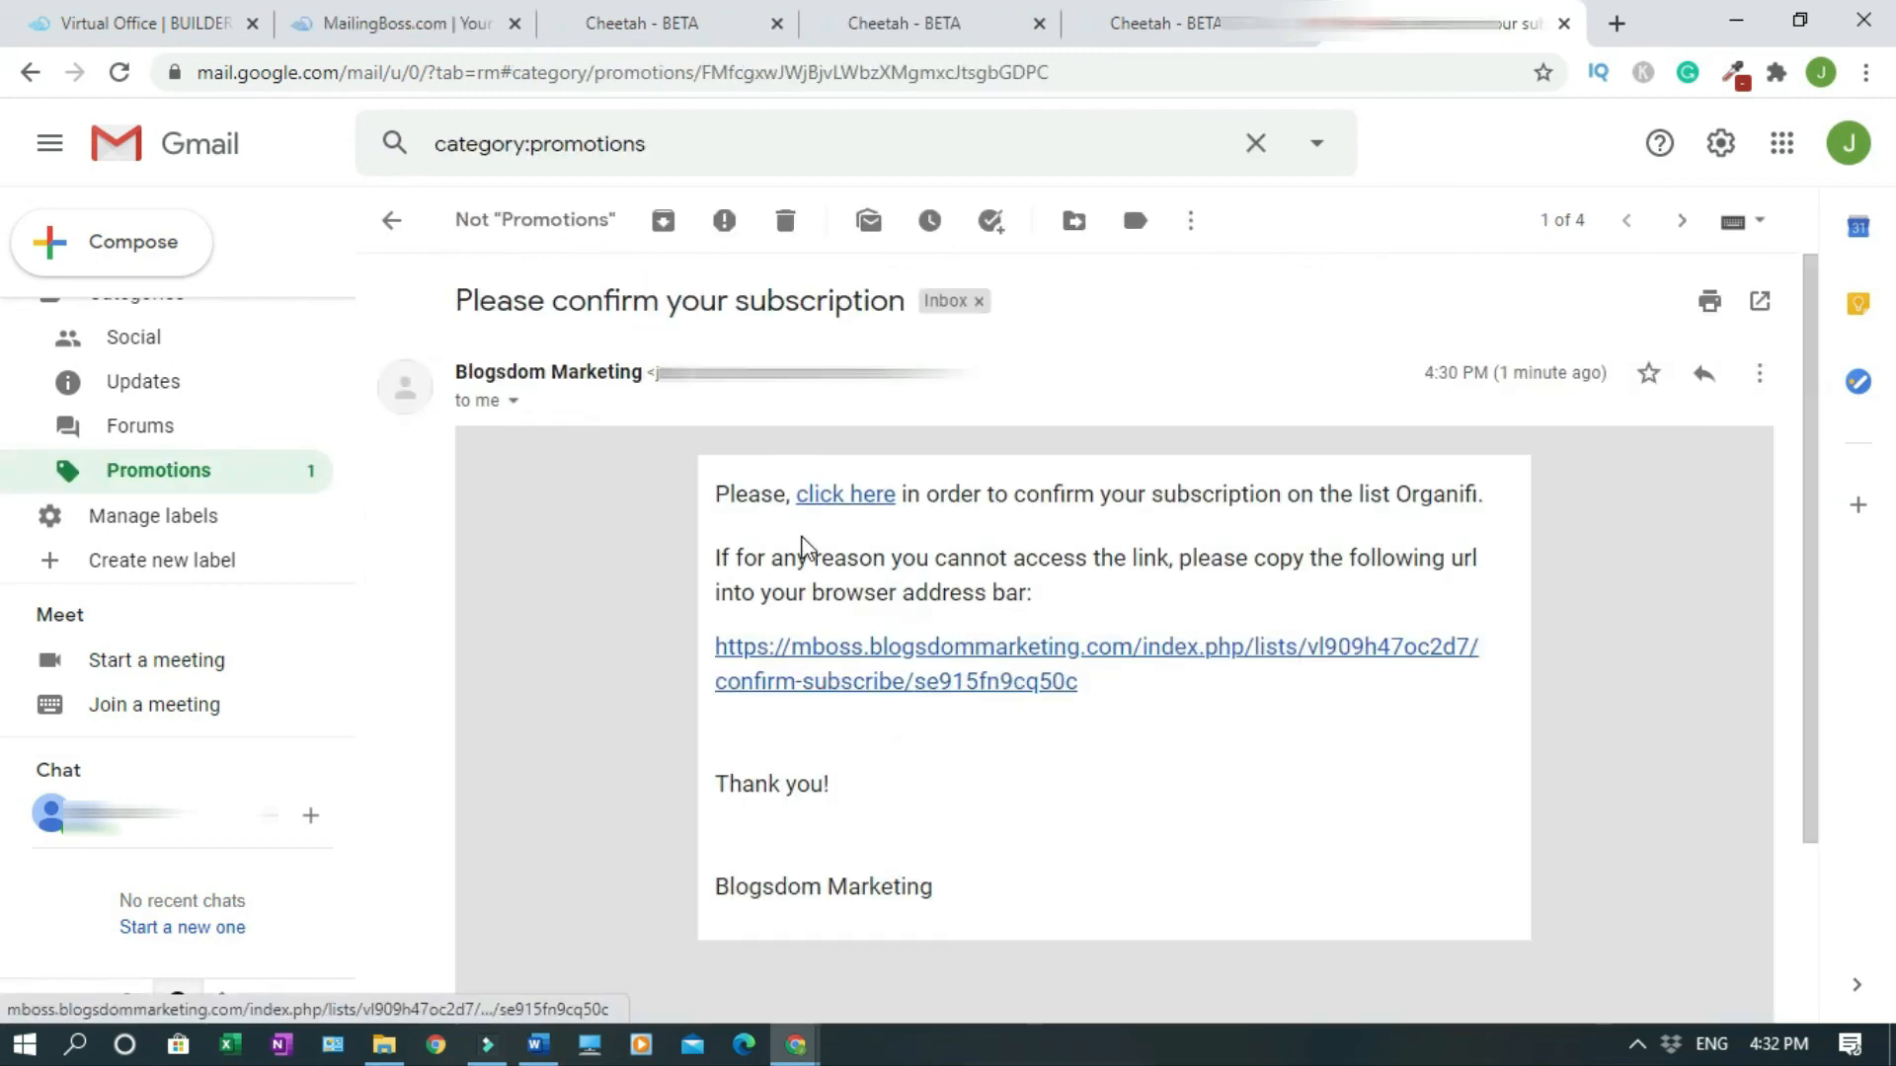
click(844, 494)
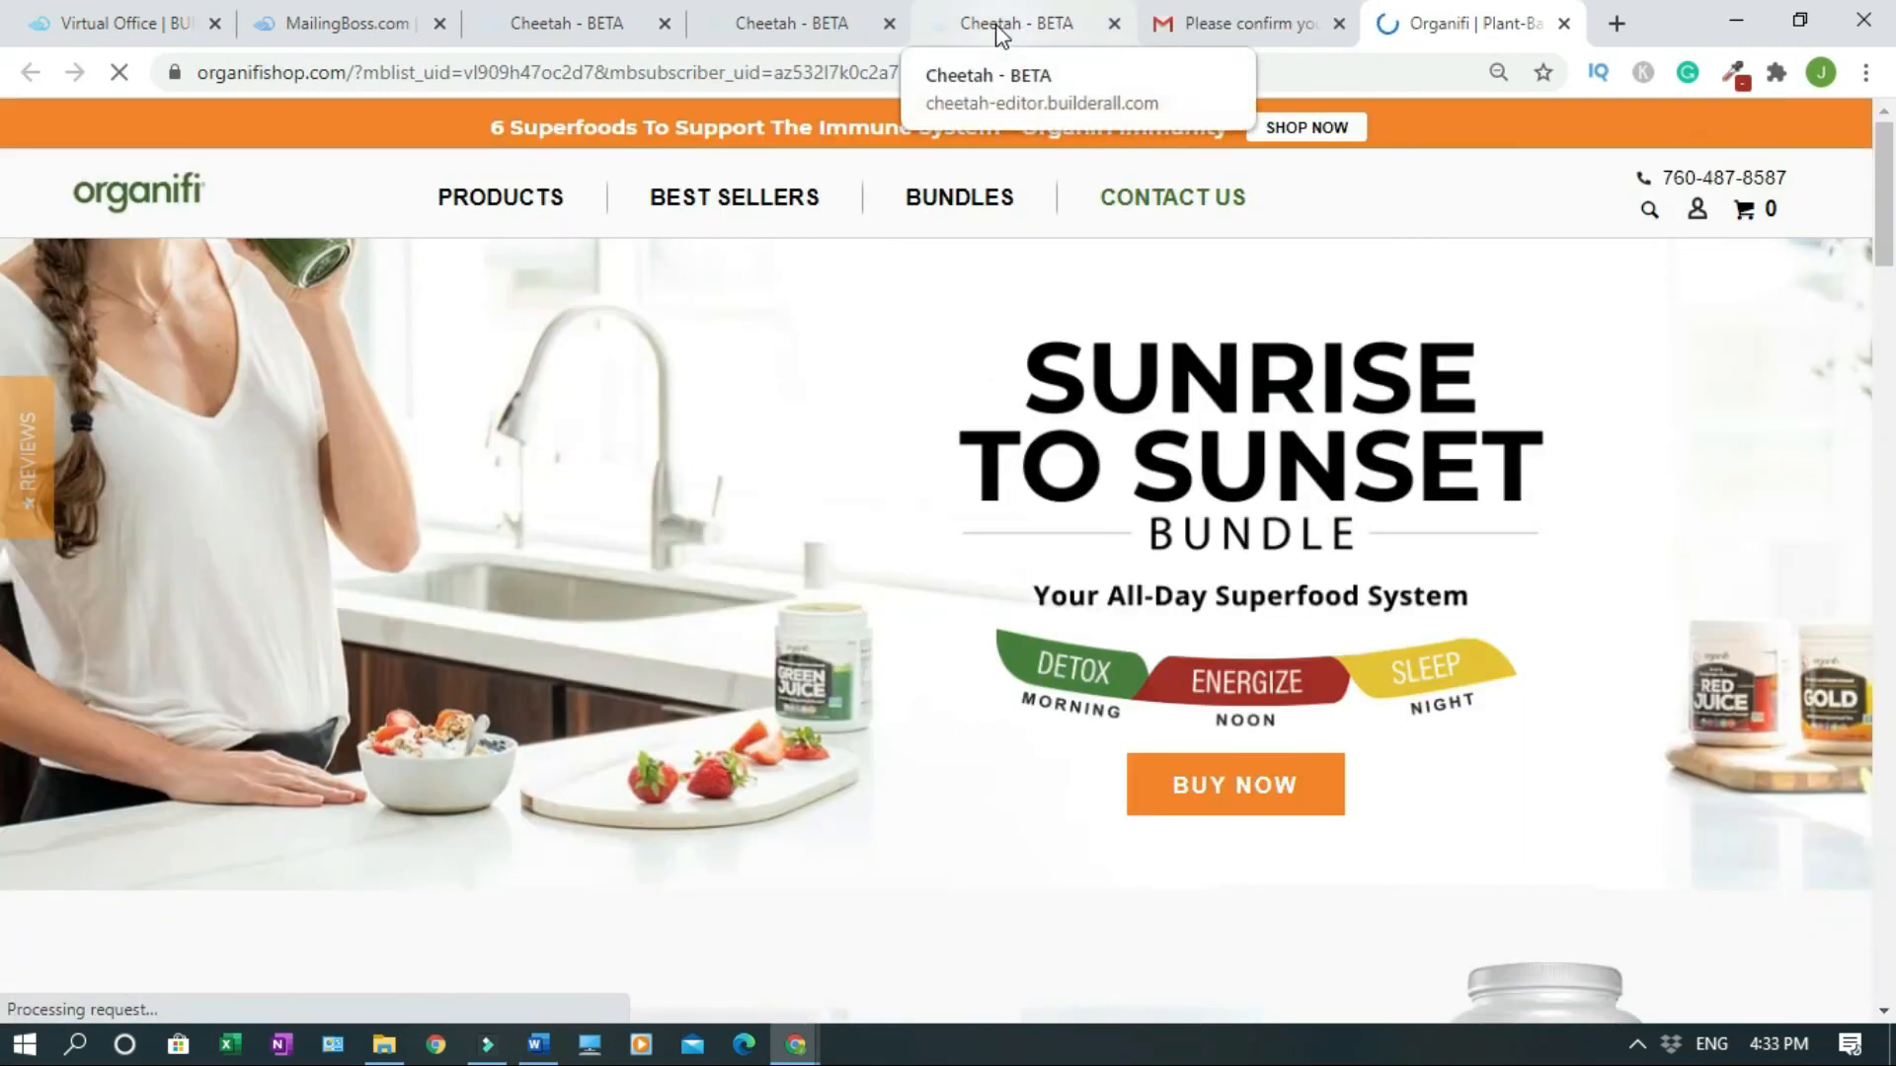
click(353, 37)
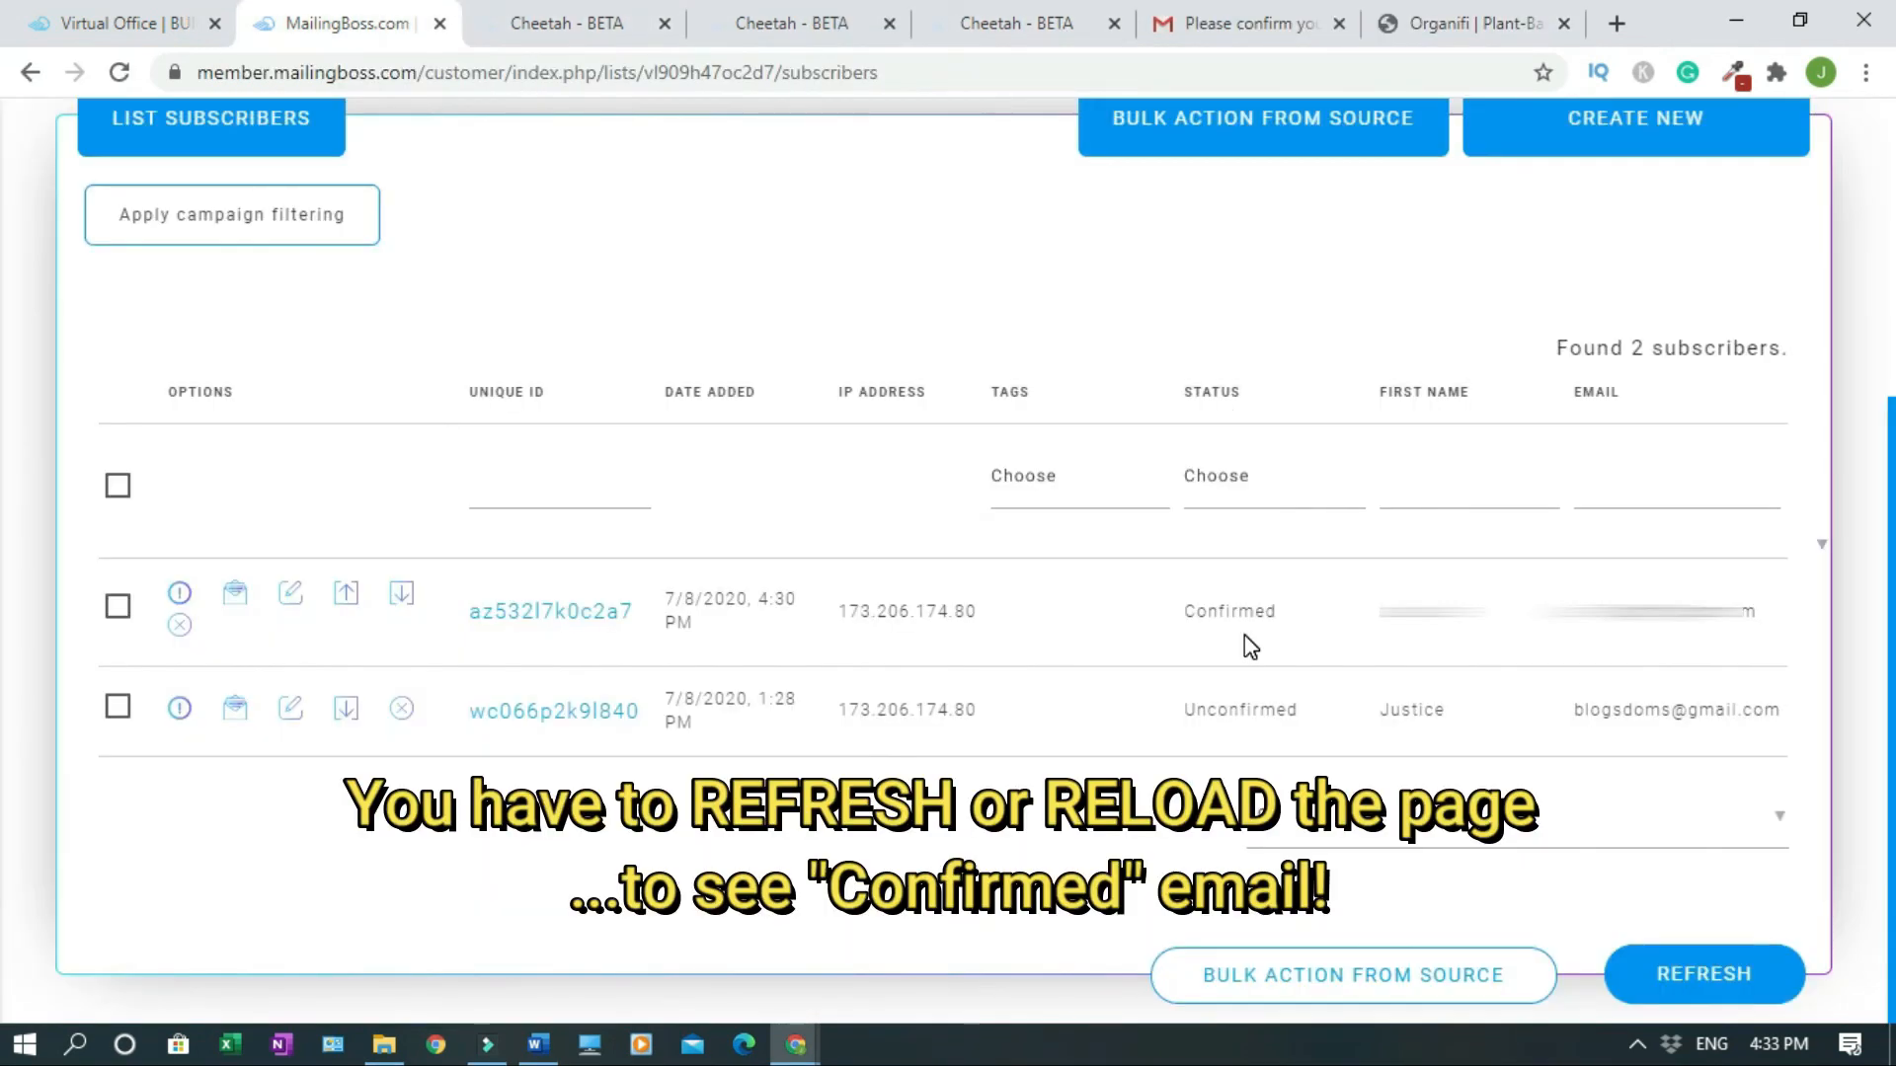